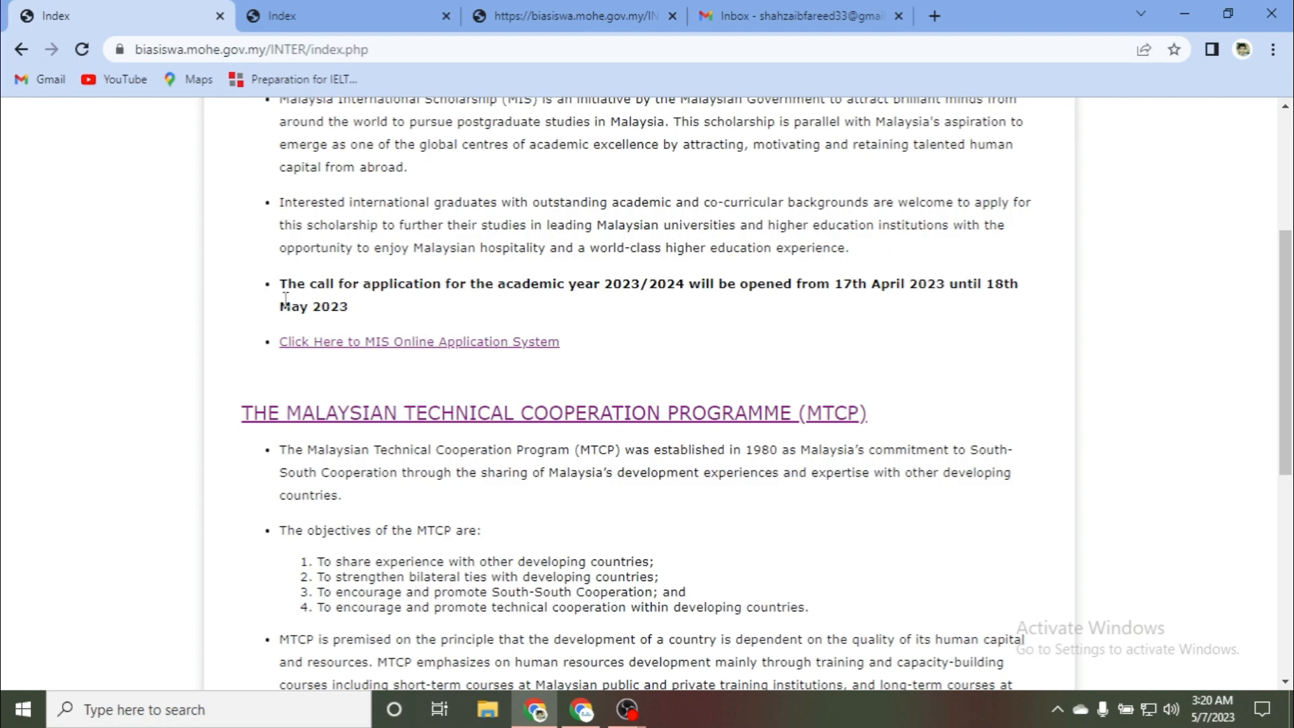
# Step: Scroll through the index page's MIS and MTCP scholarship sections to review them
pyautogui.scroll(-1, 344, 367)
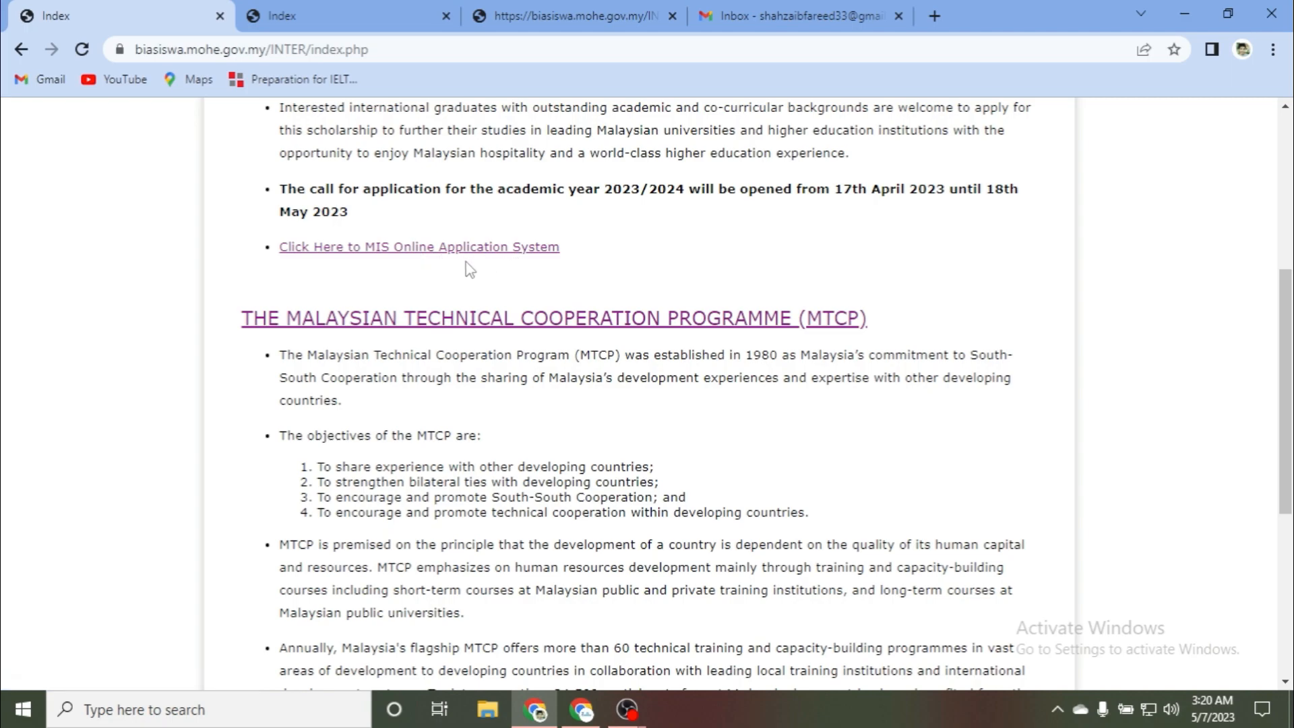
pyautogui.scroll(-2, 291, 316)
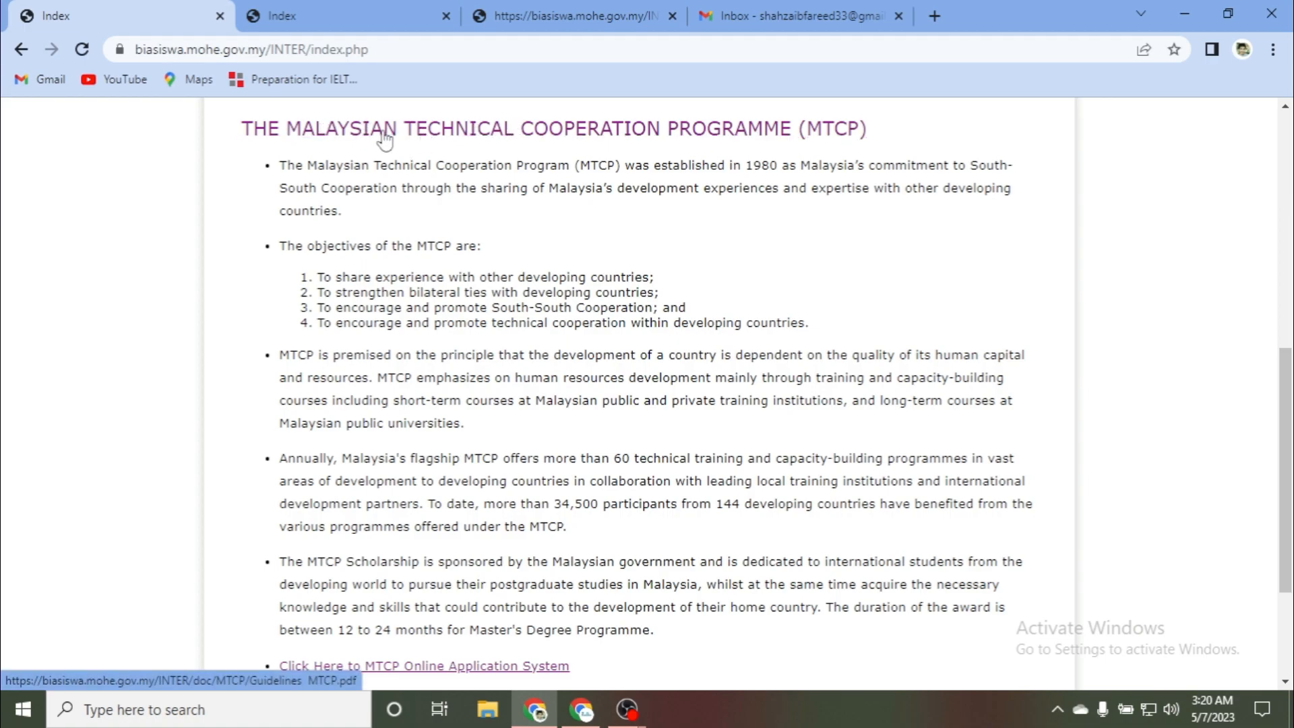
pyautogui.scroll(-2, 281, 367)
pyautogui.scroll(-1, 282, 369)
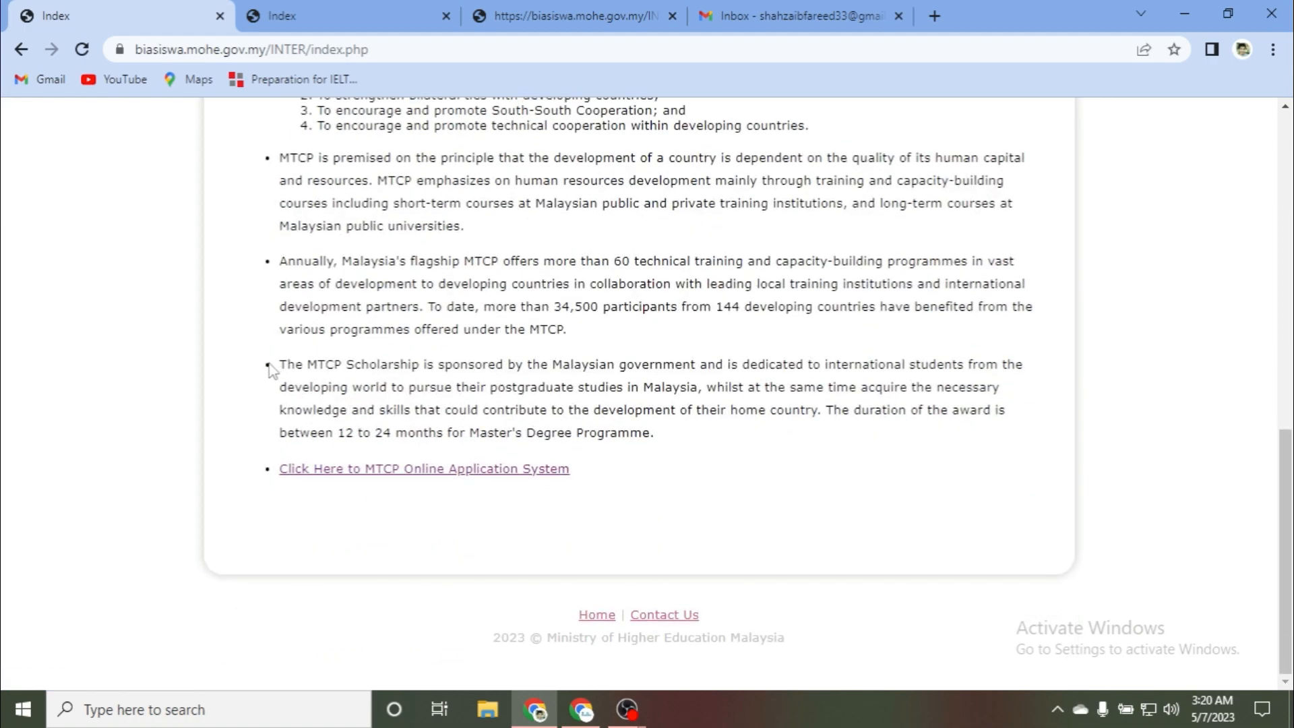
pyautogui.scroll(6, 283, 367)
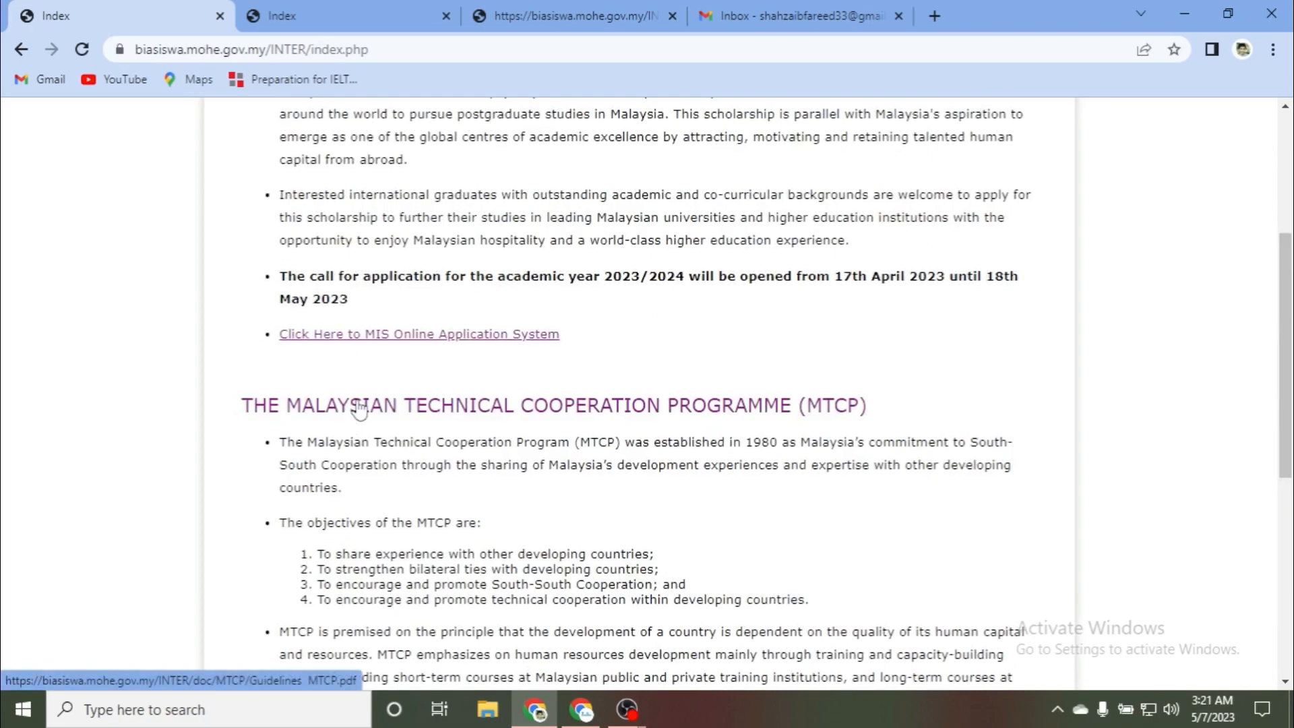
pyautogui.click(330, 12)
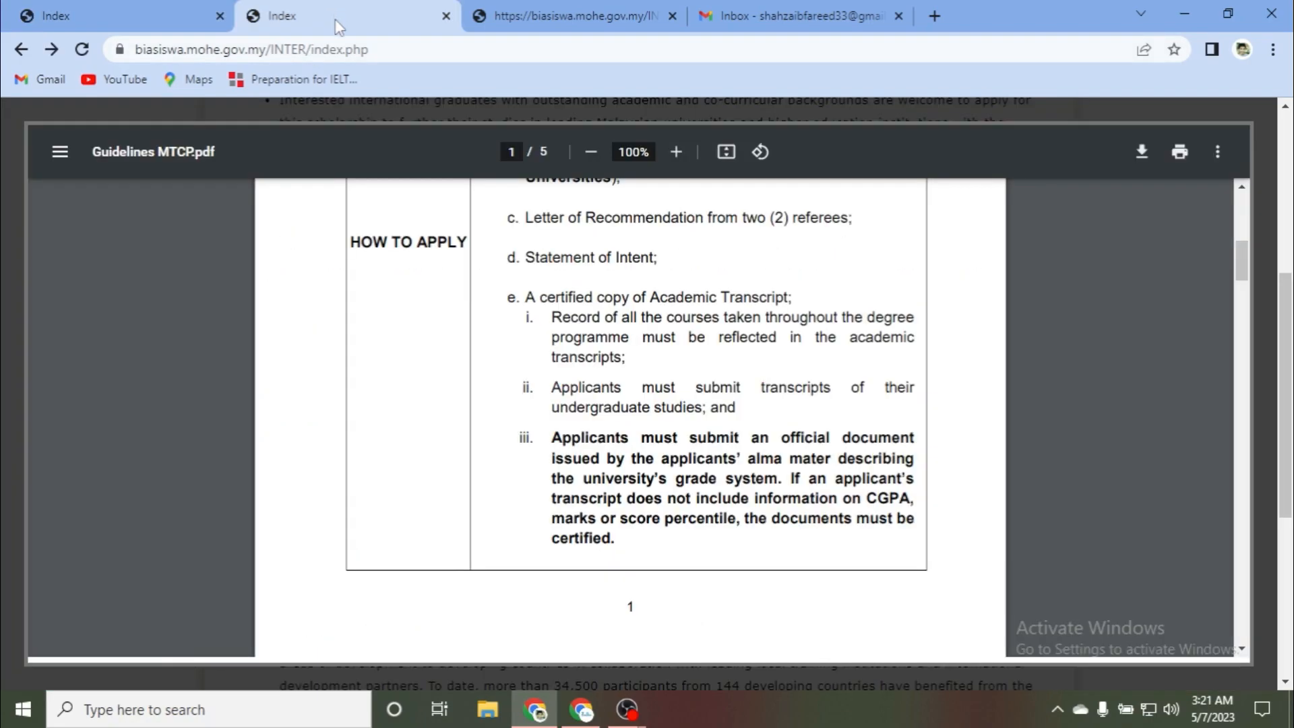
pyautogui.scroll(5, 331, 307)
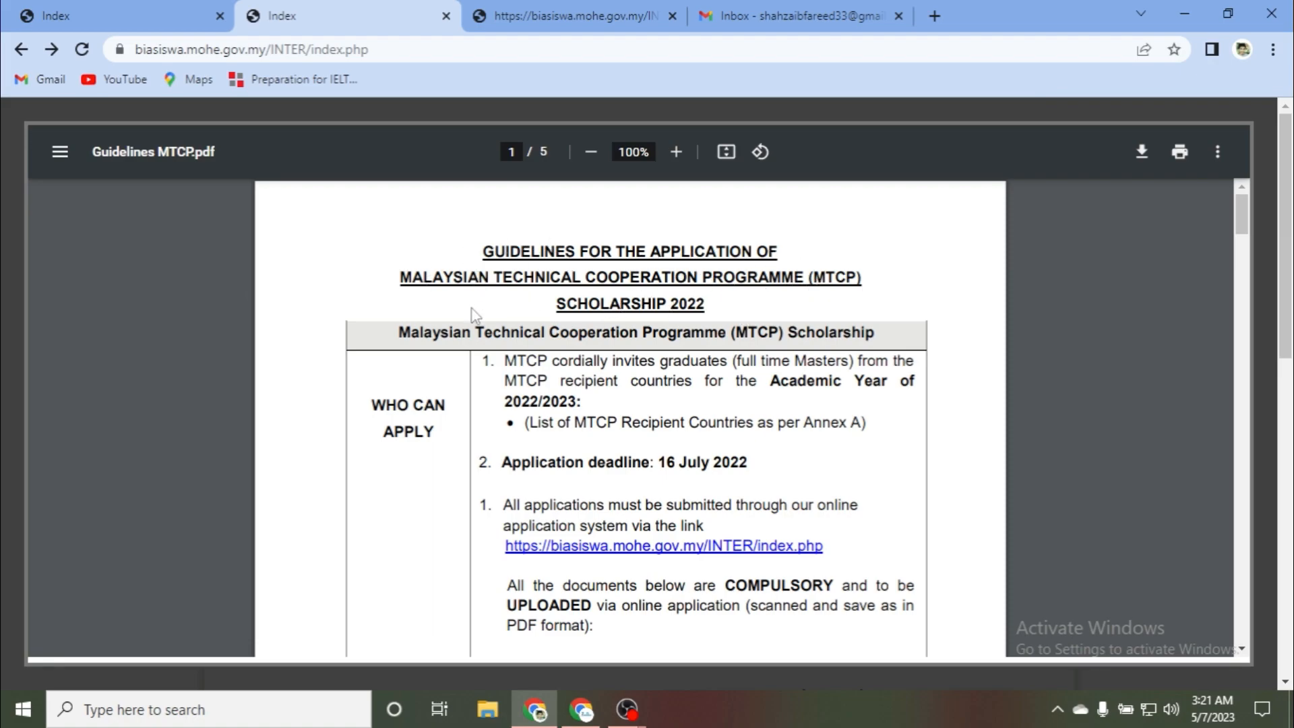
pyautogui.scroll(-4, 427, 326)
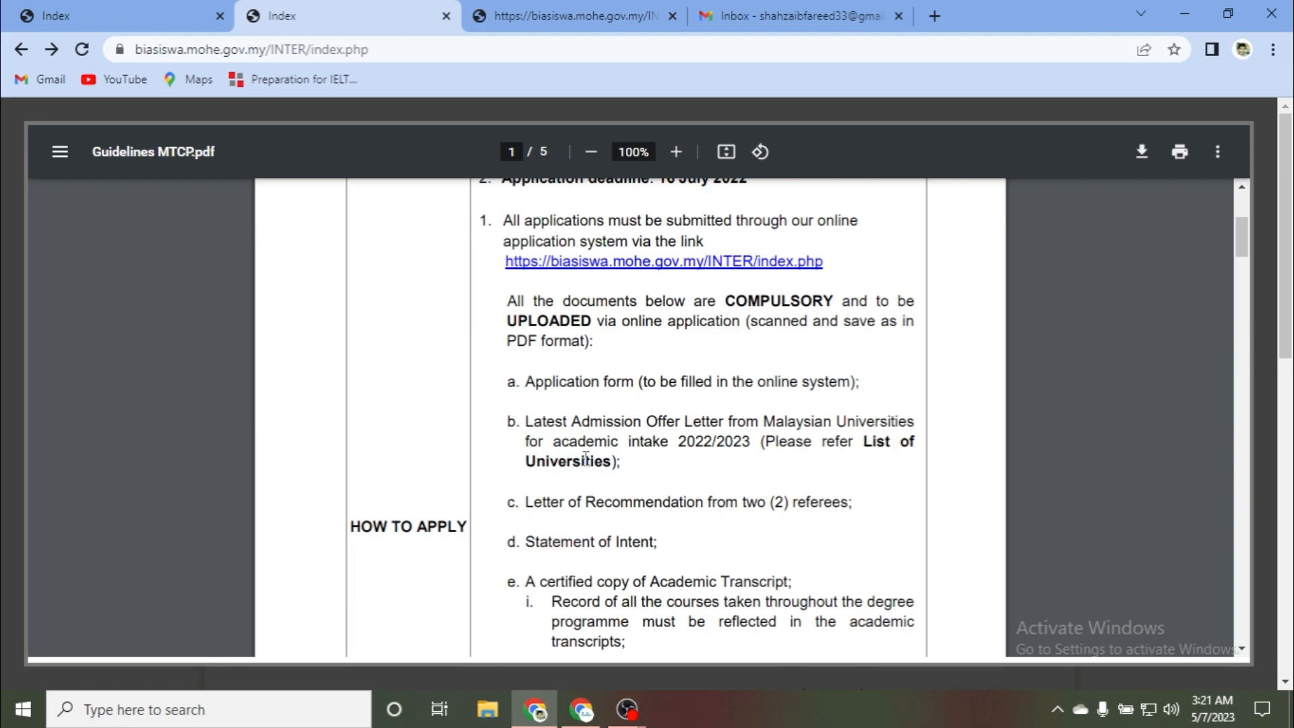
pyautogui.scroll(-3, 581, 463)
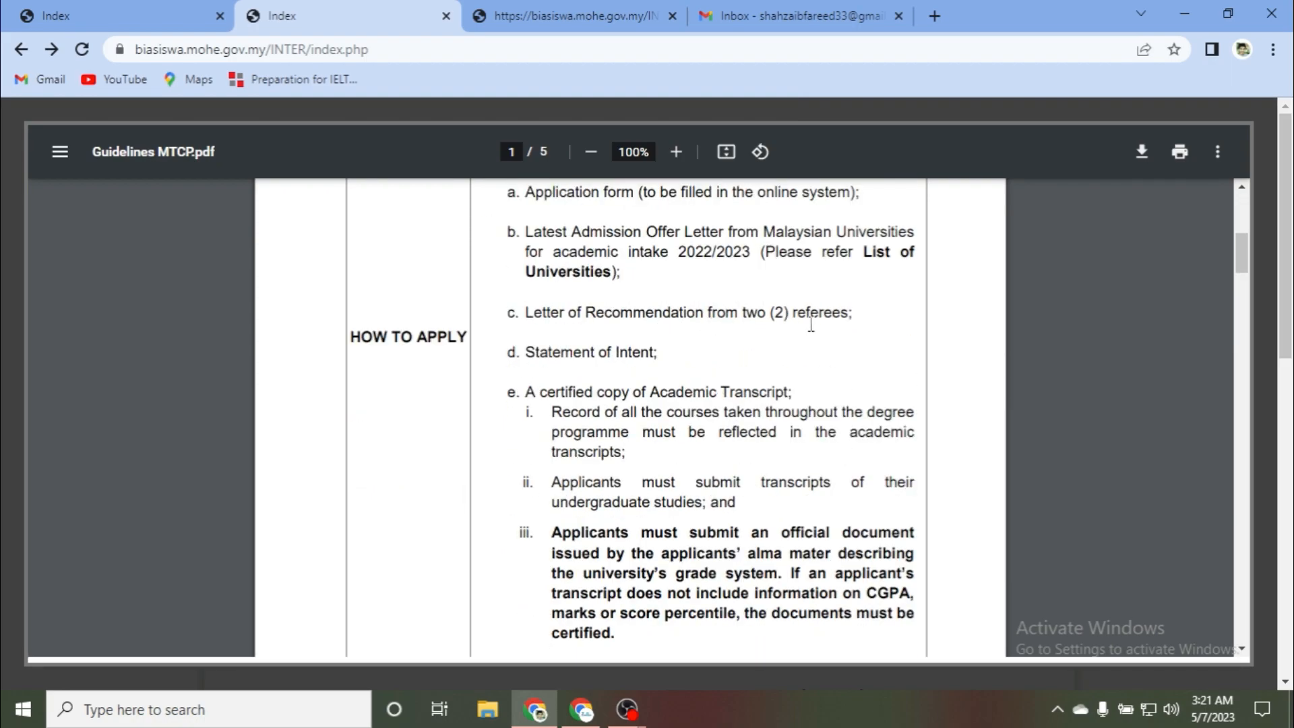
pyautogui.scroll(-3, 645, 408)
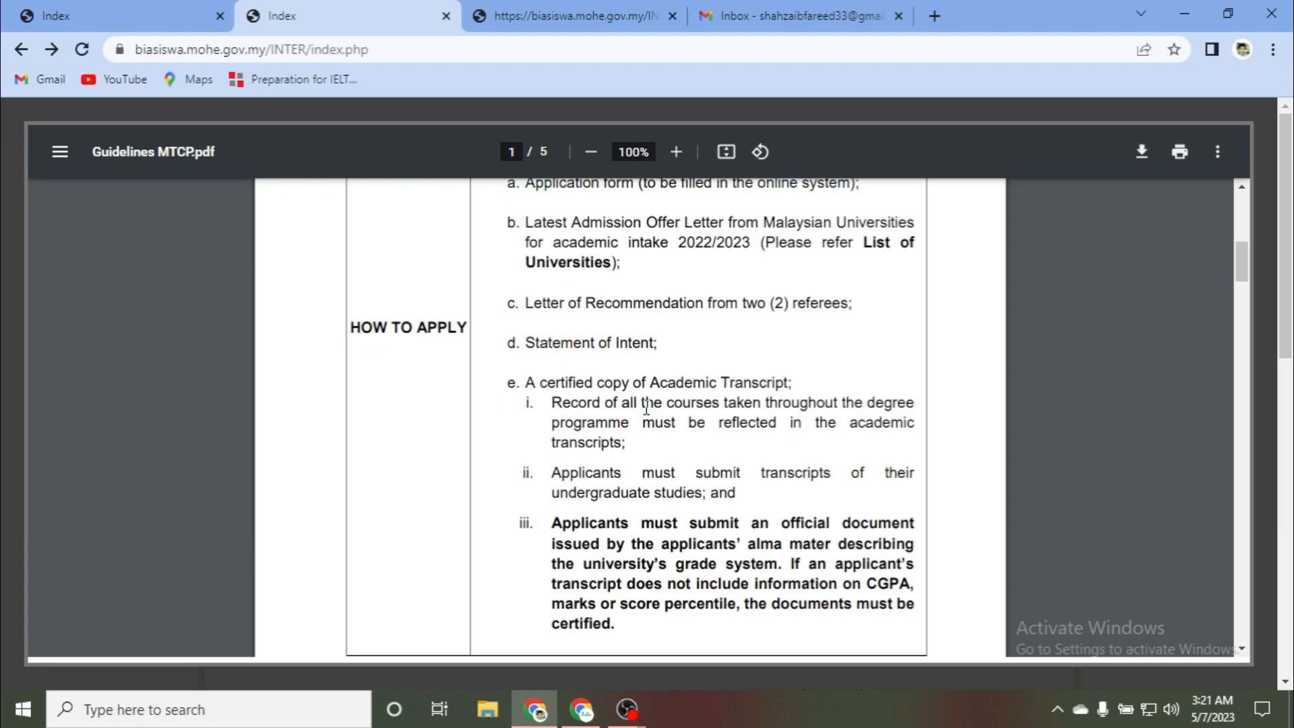
pyautogui.scroll(2, 526, 310)
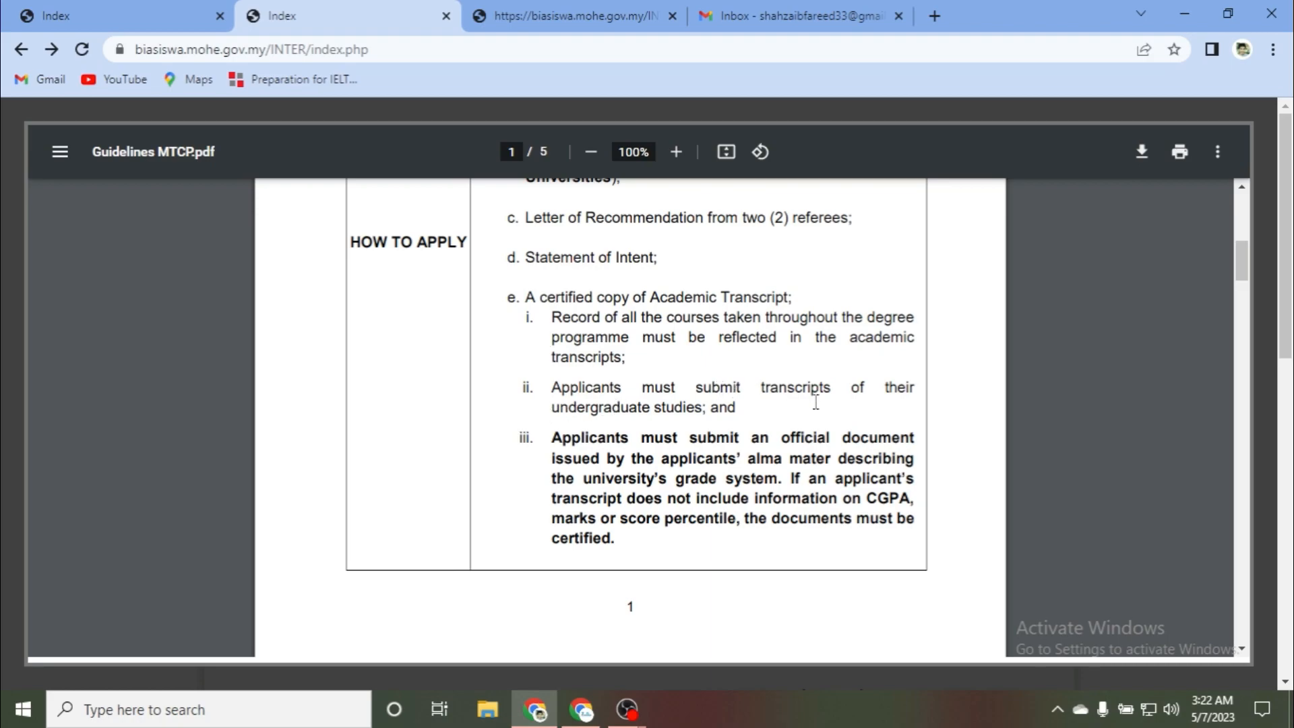
pyautogui.scroll(-2, 589, 416)
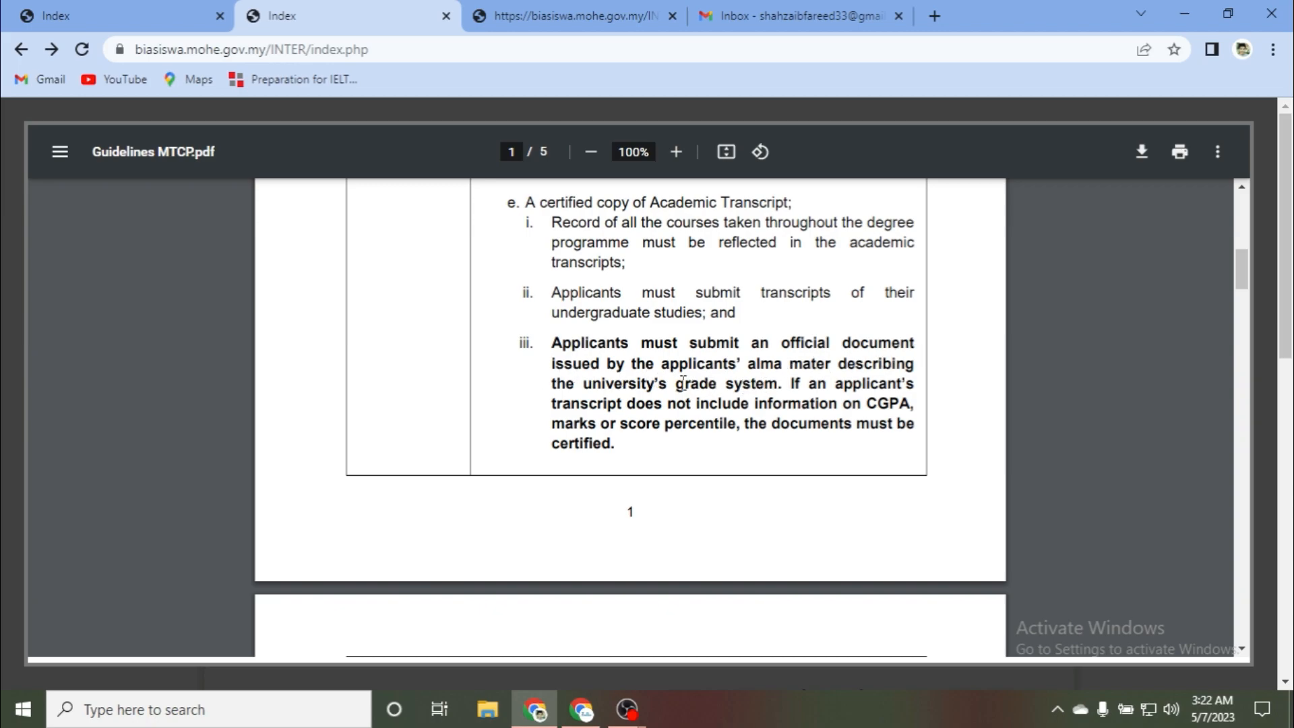
pyautogui.scroll(-3, 540, 393)
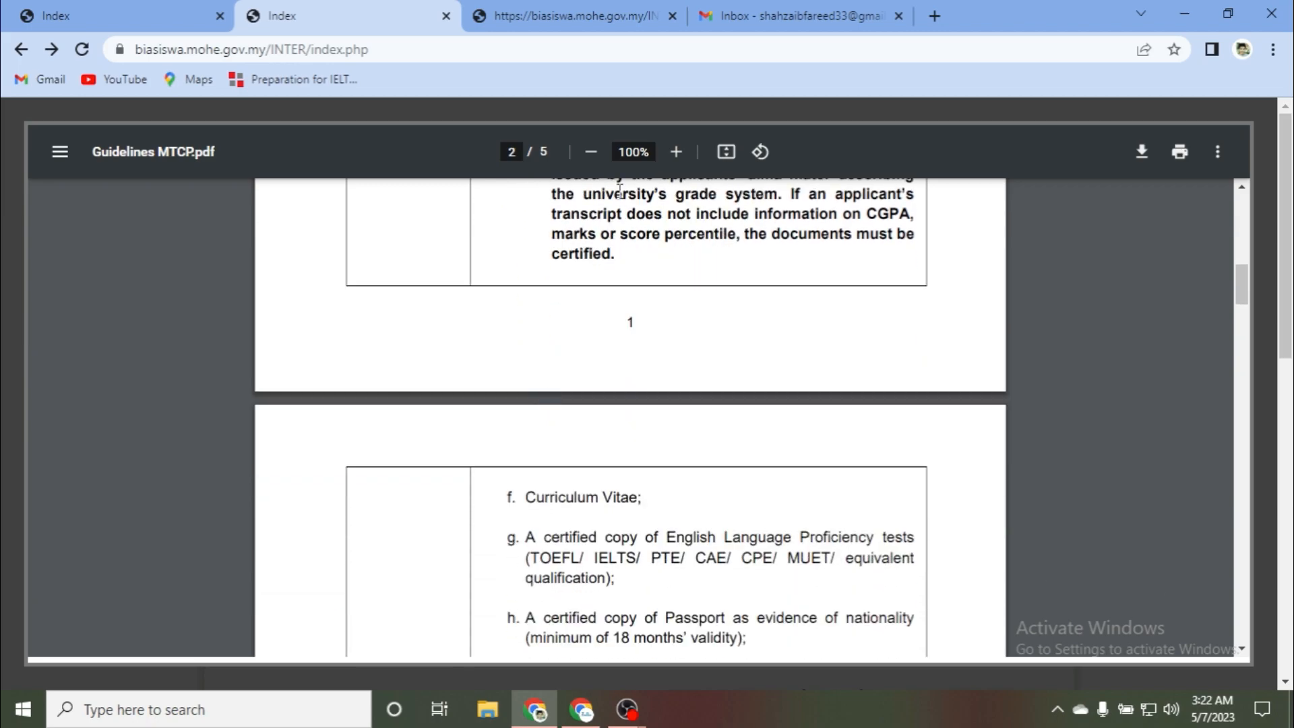
pyautogui.scroll(-3, 591, 251)
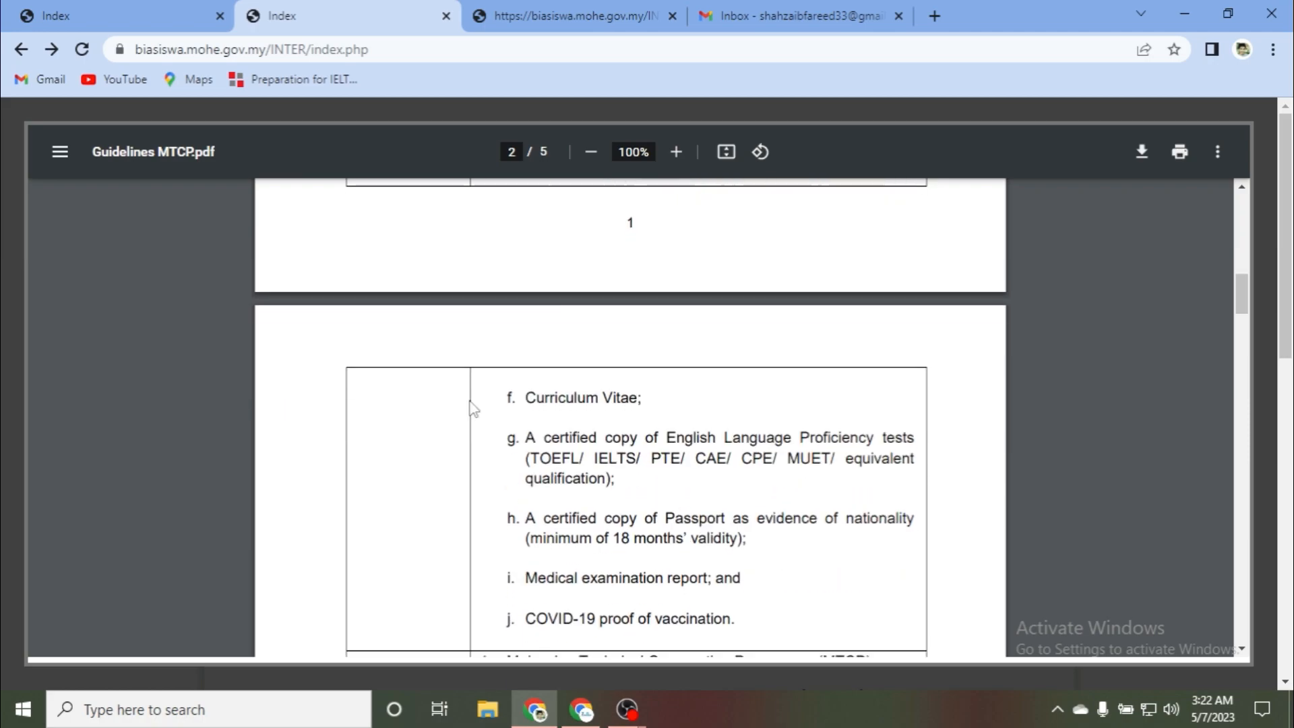
pyautogui.scroll(-2, 525, 351)
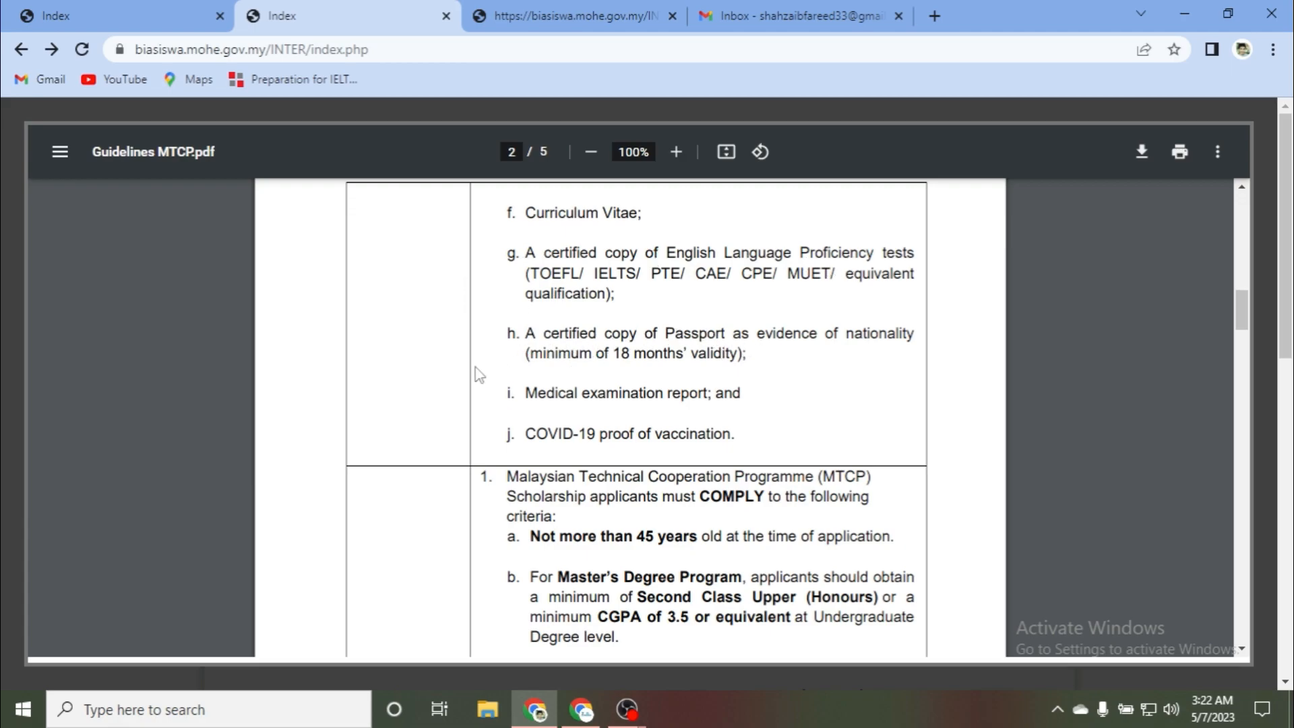
pyautogui.scroll(-2, 601, 321)
pyautogui.scroll(-2, 581, 335)
pyautogui.scroll(-2, 519, 310)
pyautogui.scroll(2, 461, 288)
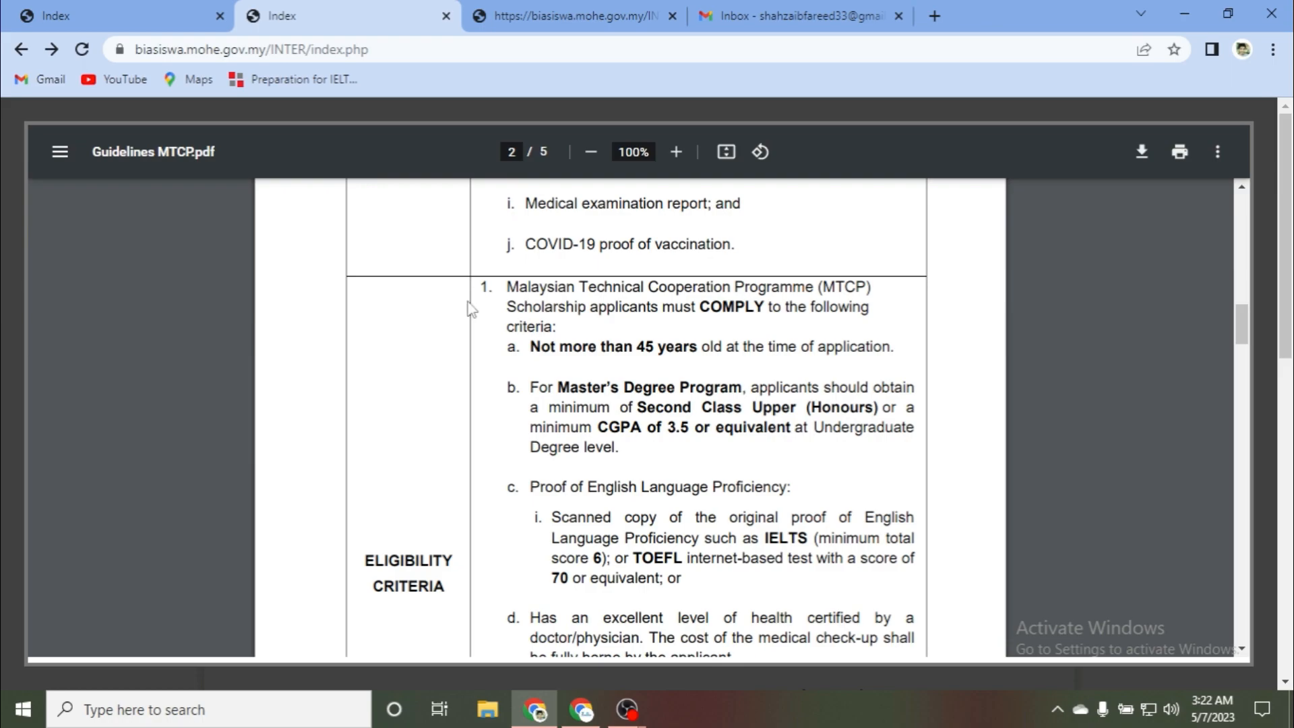
pyautogui.scroll(-2, 471, 310)
pyautogui.scroll(2, 470, 308)
pyautogui.scroll(-1, 432, 465)
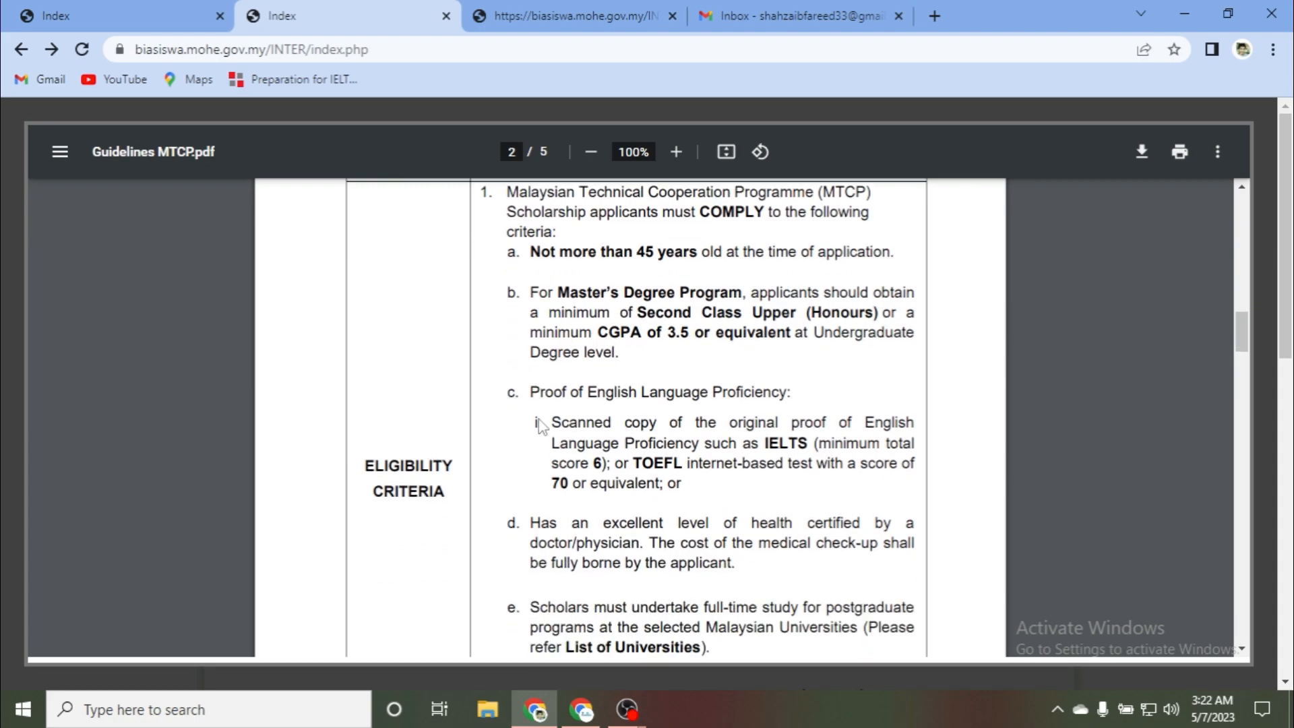
pyautogui.scroll(-2, 659, 463)
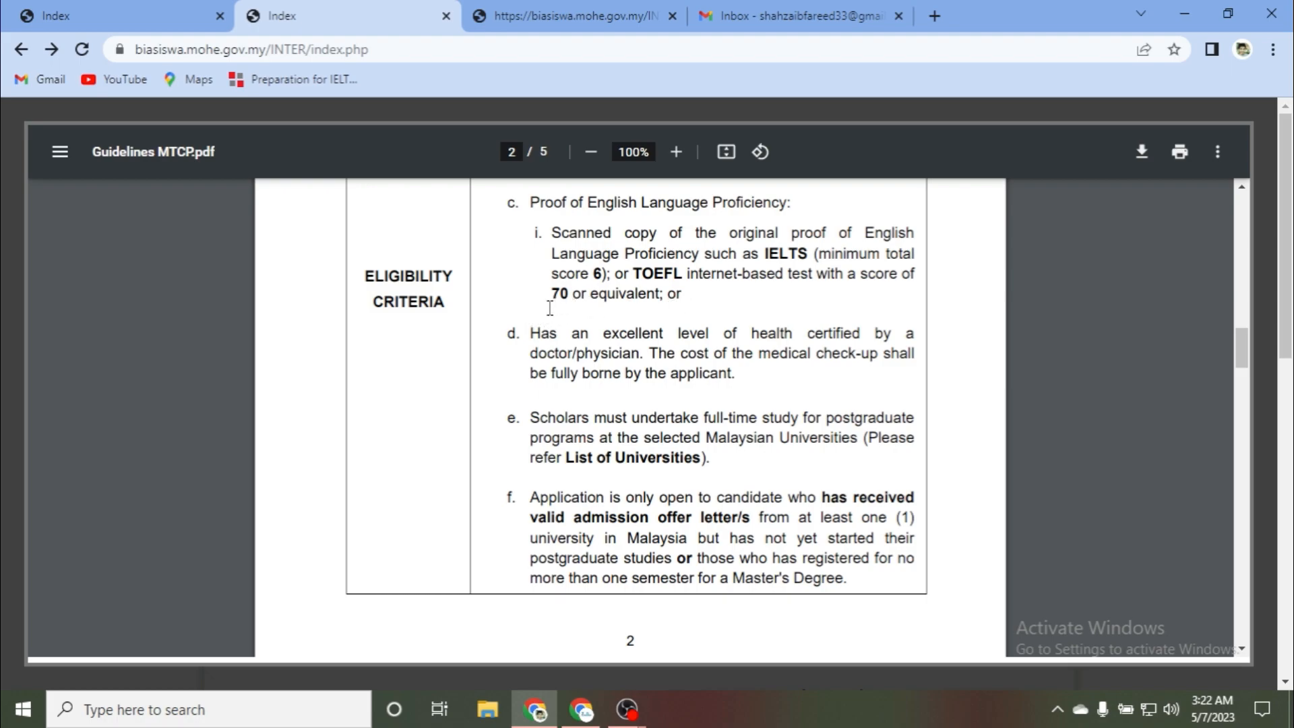
pyautogui.scroll(-2, 550, 308)
pyautogui.scroll(-10, 665, 371)
pyautogui.scroll(3, 611, 336)
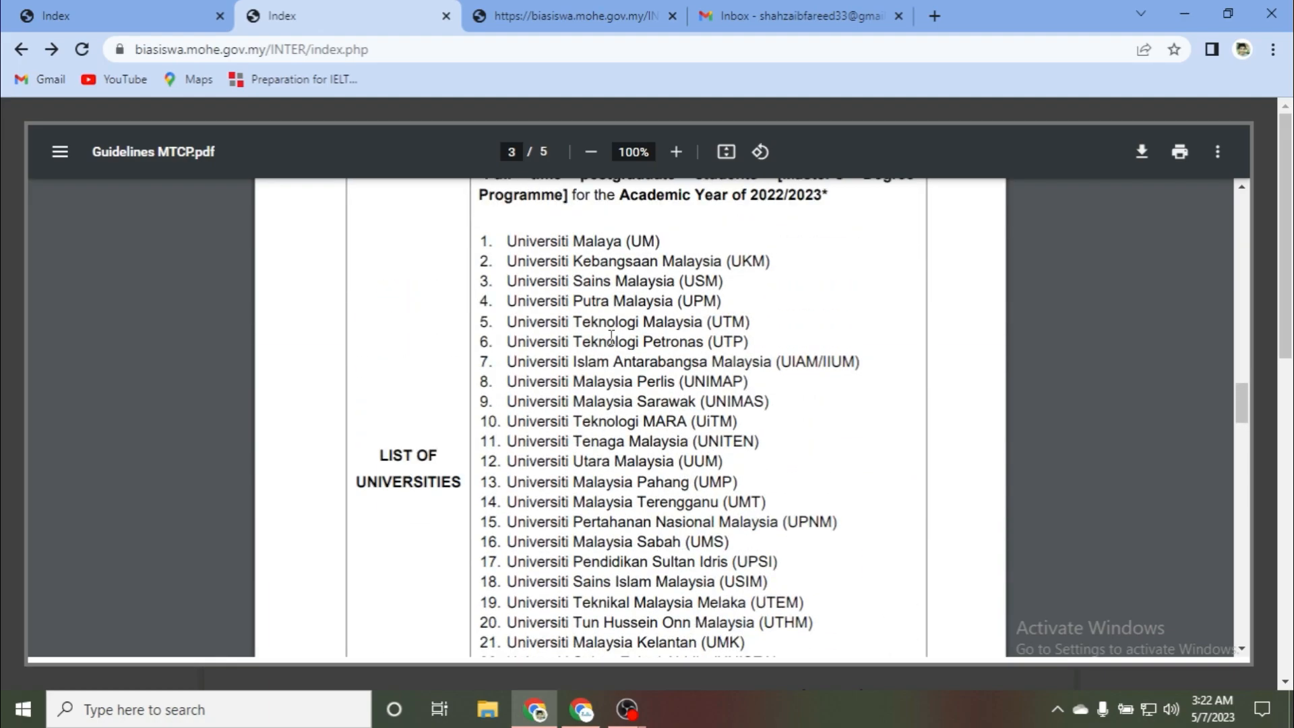
pyautogui.scroll(2, 611, 335)
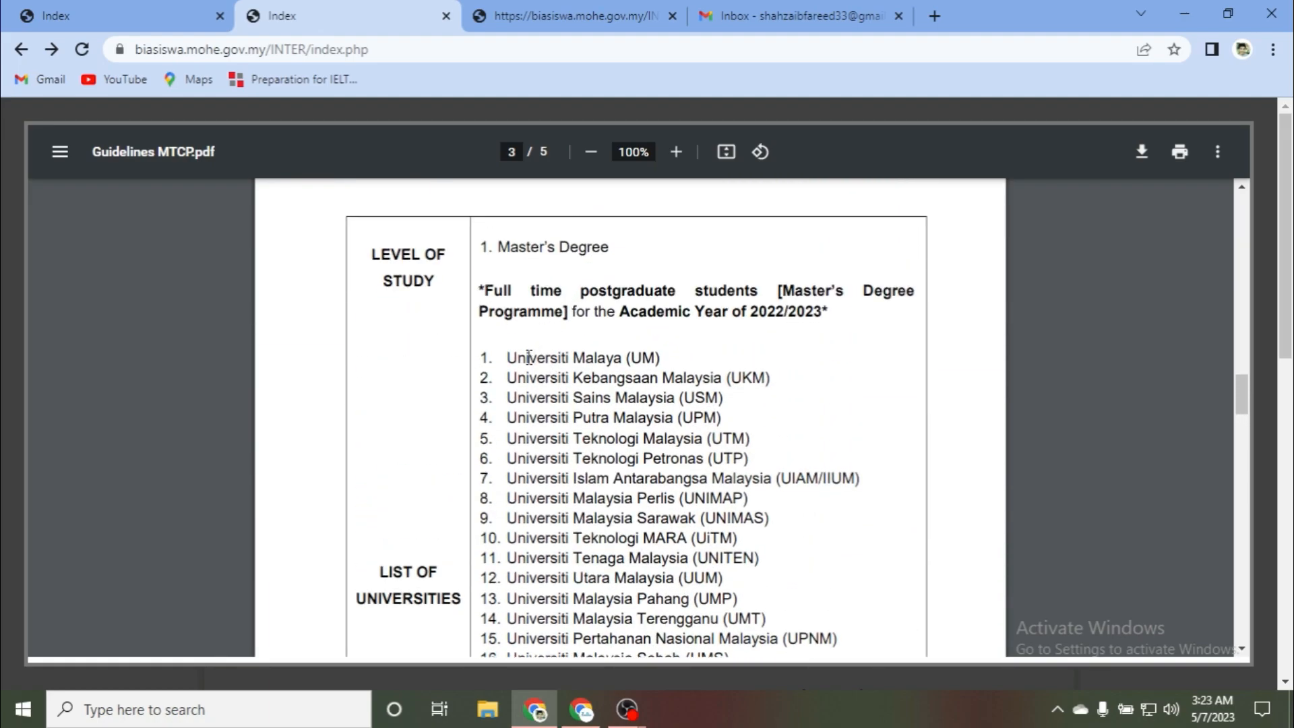
pyautogui.scroll(-2, 503, 354)
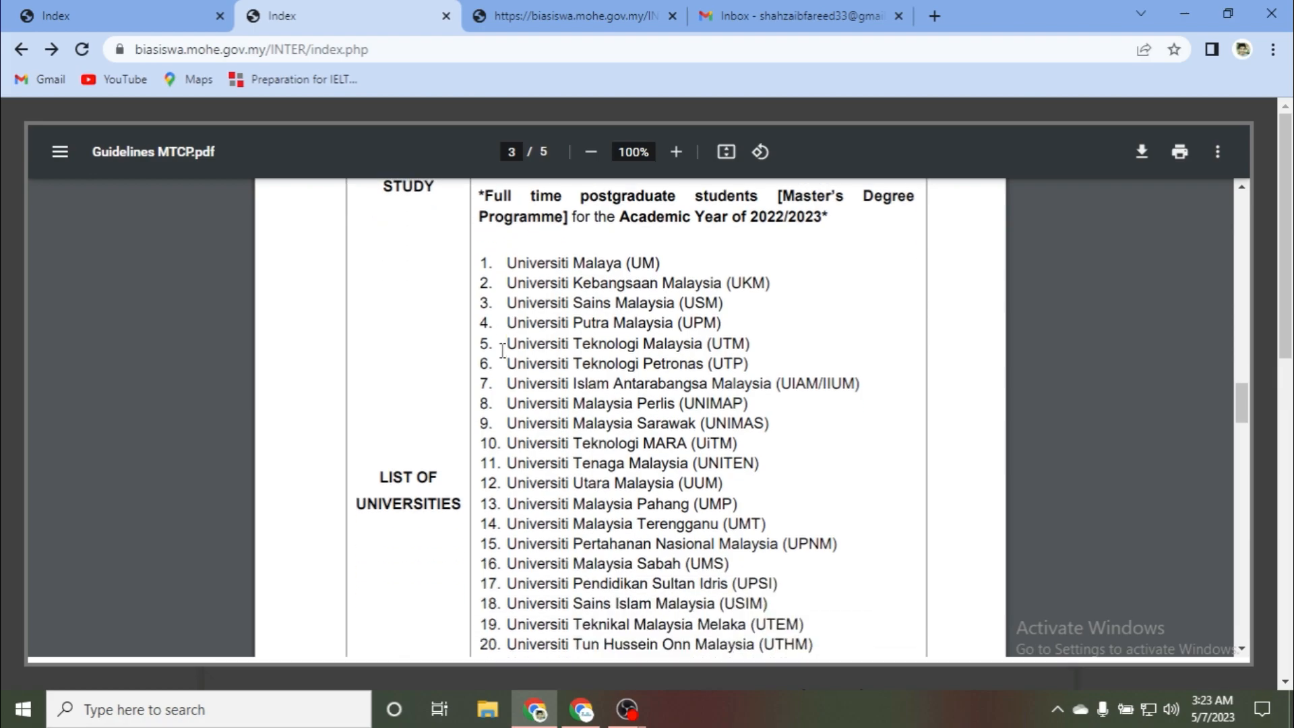
pyautogui.scroll(-9, 628, 279)
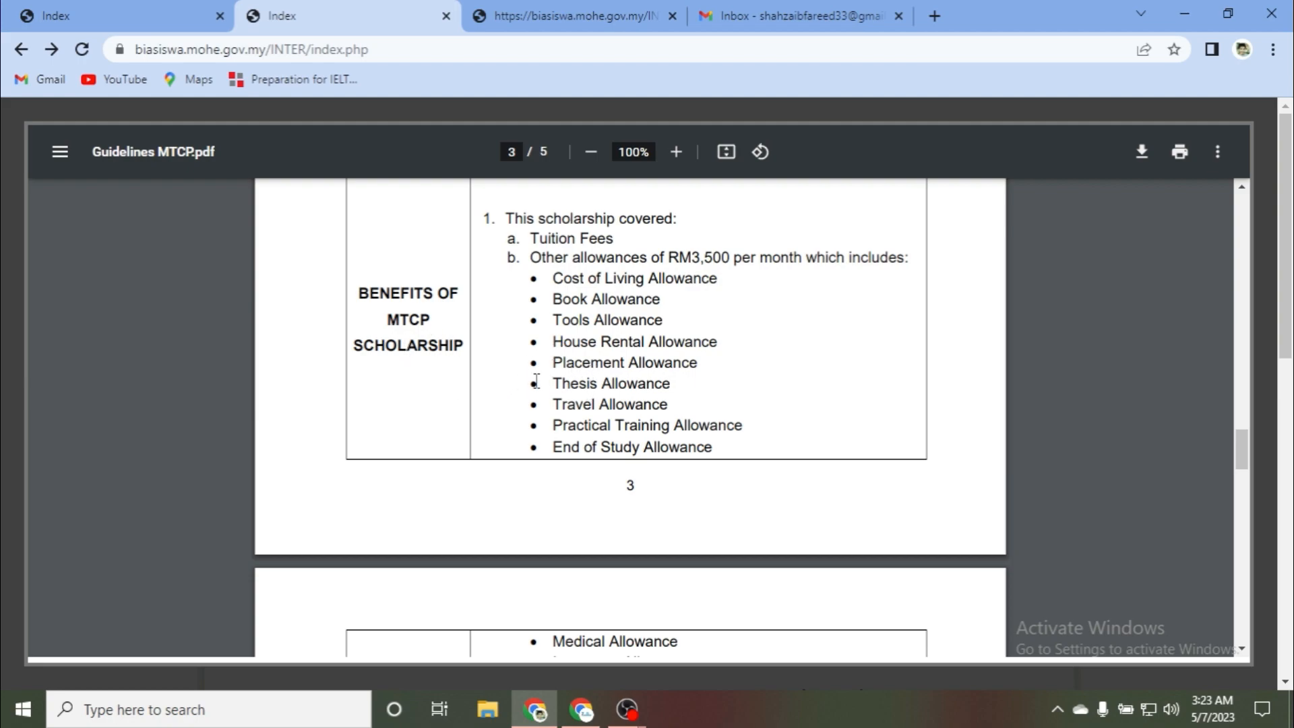
pyautogui.scroll(-2, 476, 374)
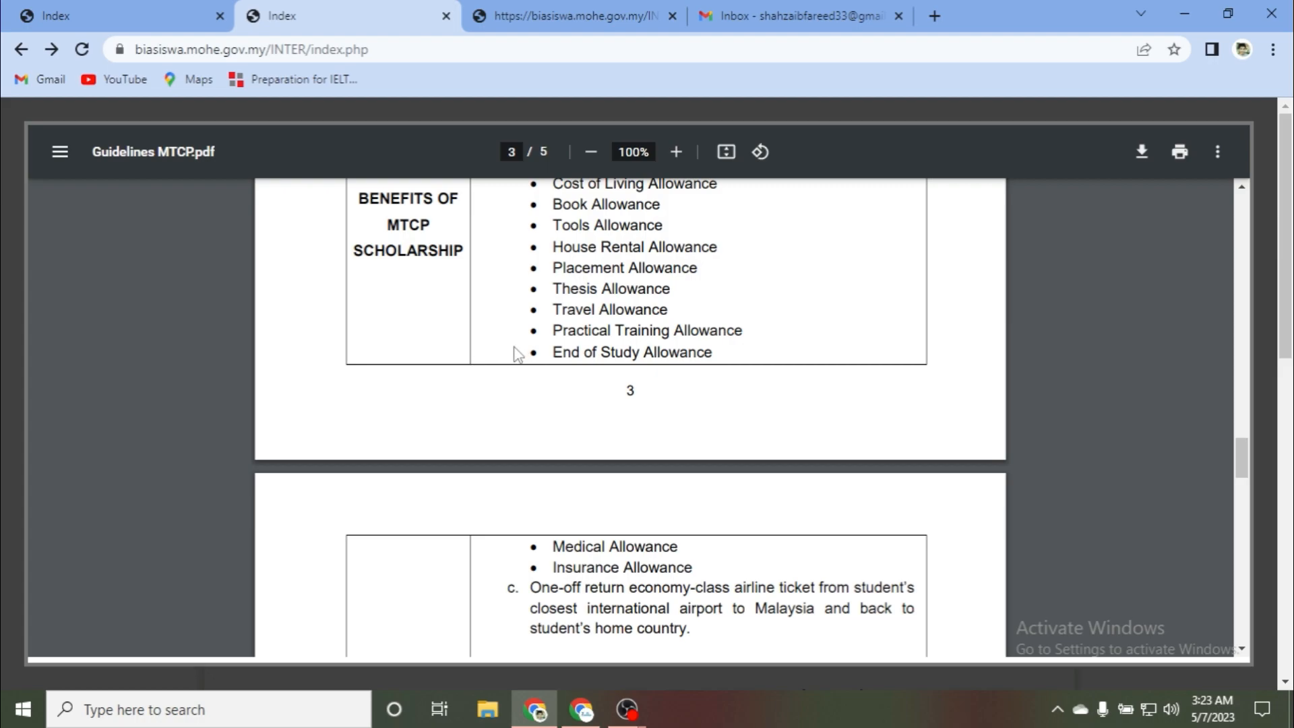
pyautogui.scroll(-4, 513, 357)
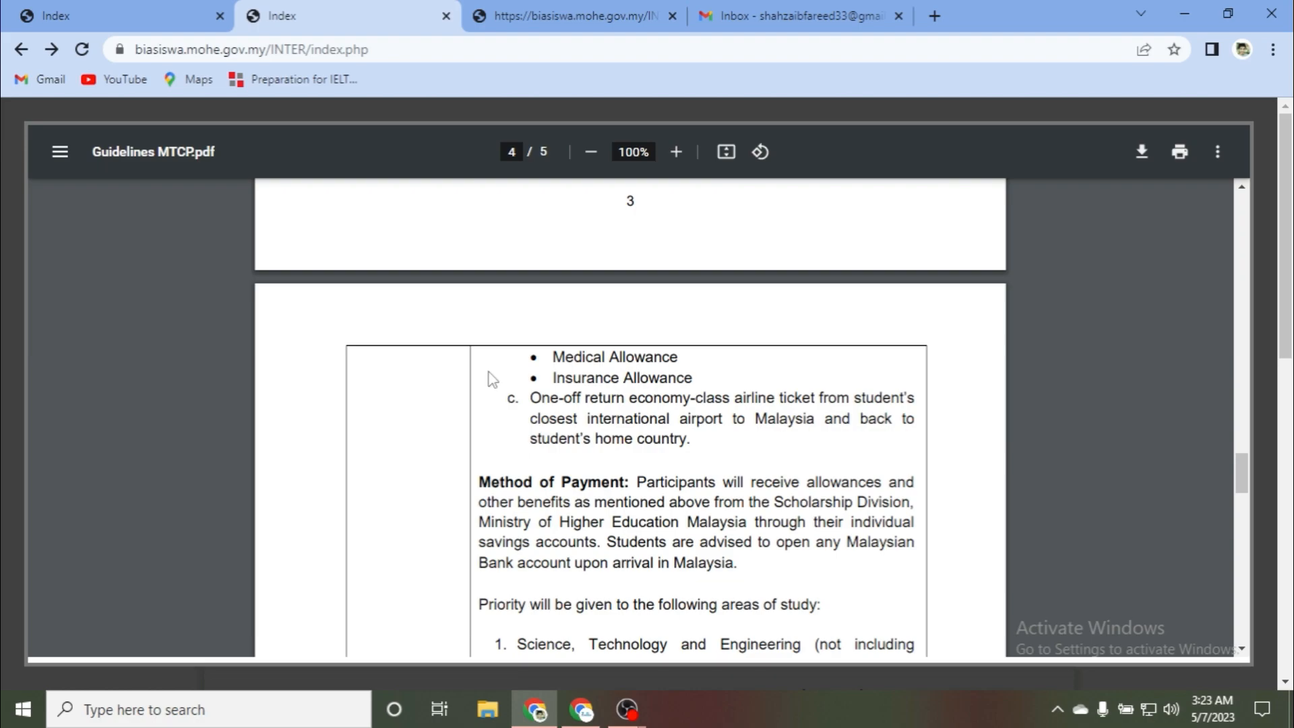
pyautogui.scroll(-1, 491, 376)
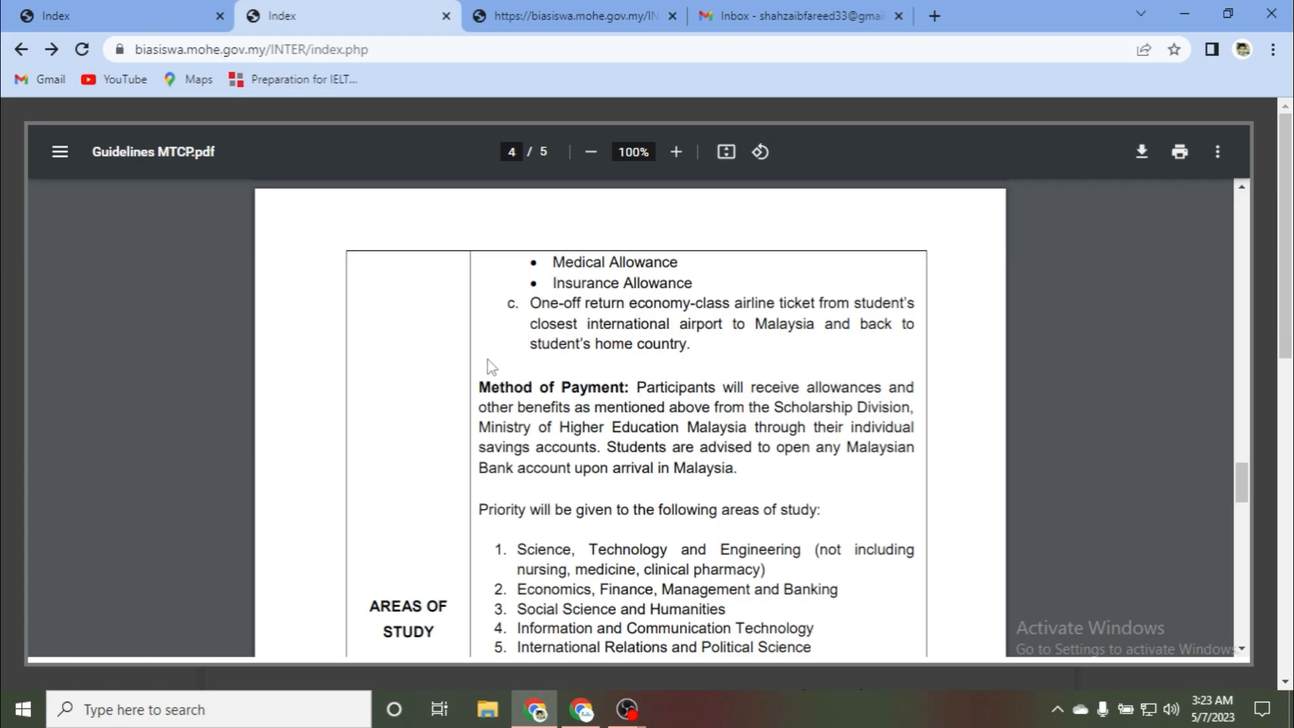
pyautogui.scroll(-2, 489, 357)
pyautogui.scroll(-10, 481, 337)
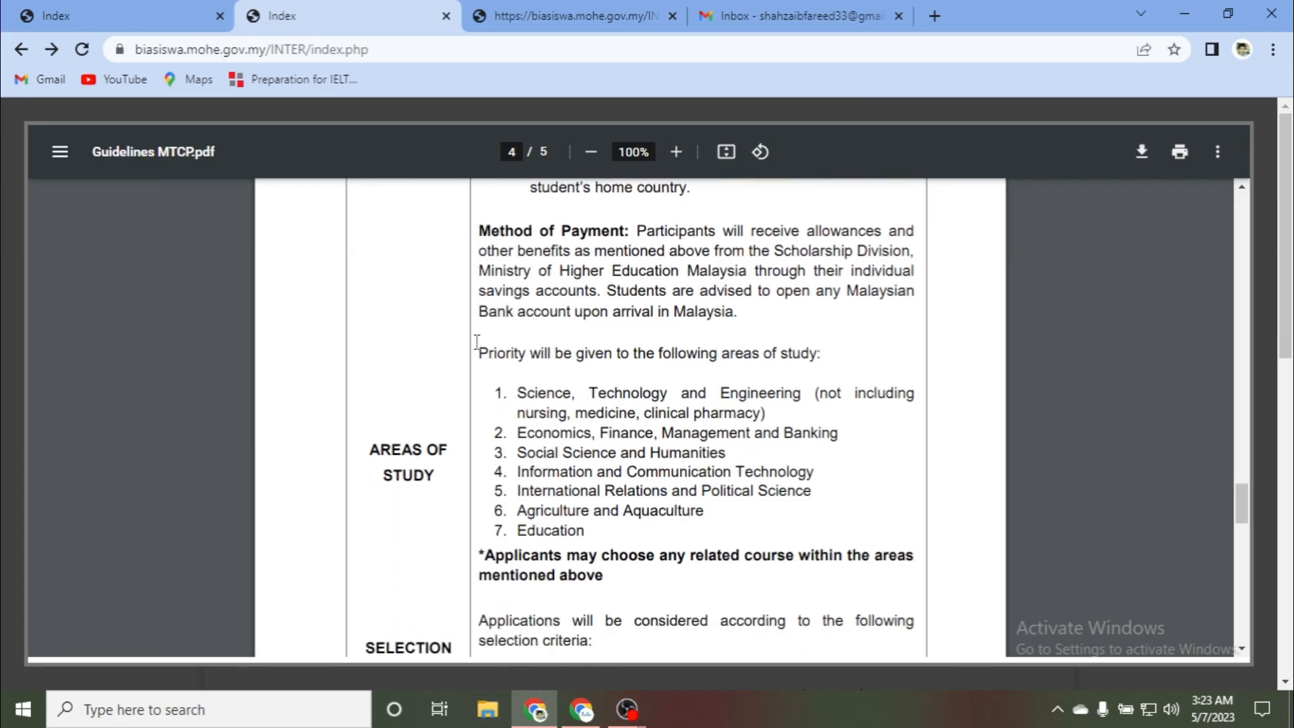
pyautogui.scroll(-7, 448, 348)
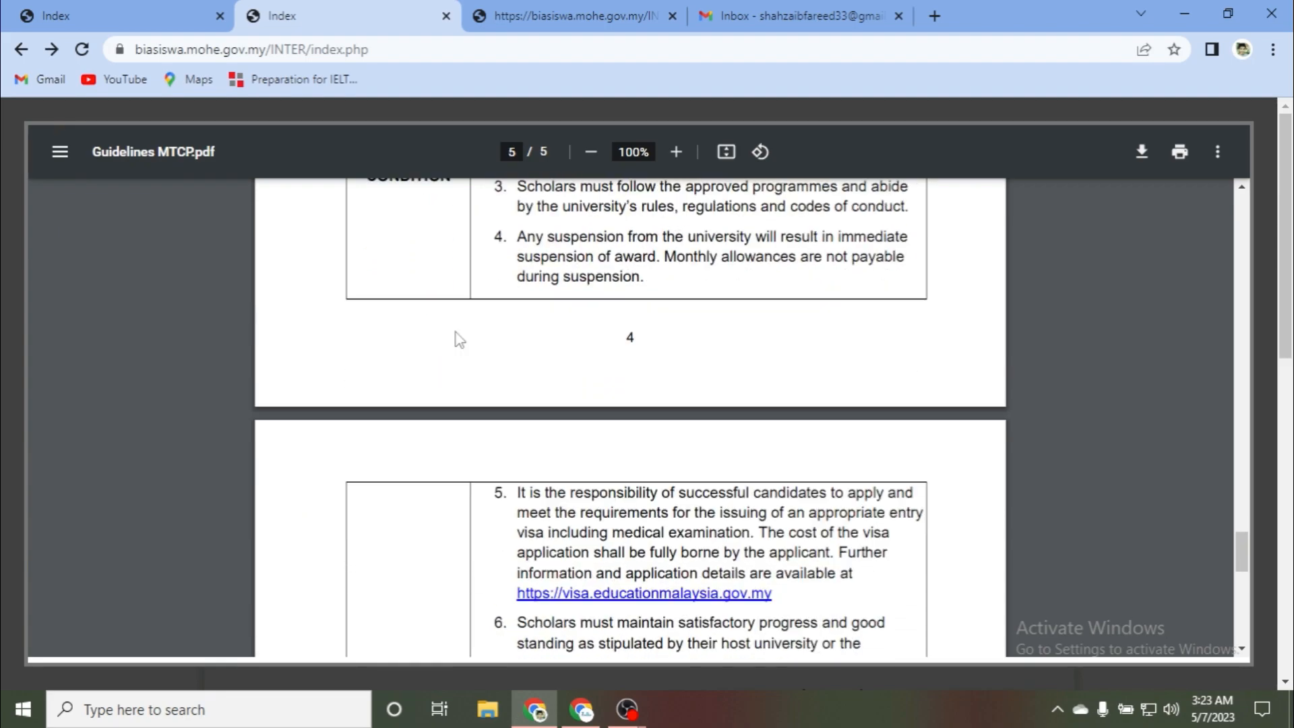
pyautogui.scroll(-7, 679, 257)
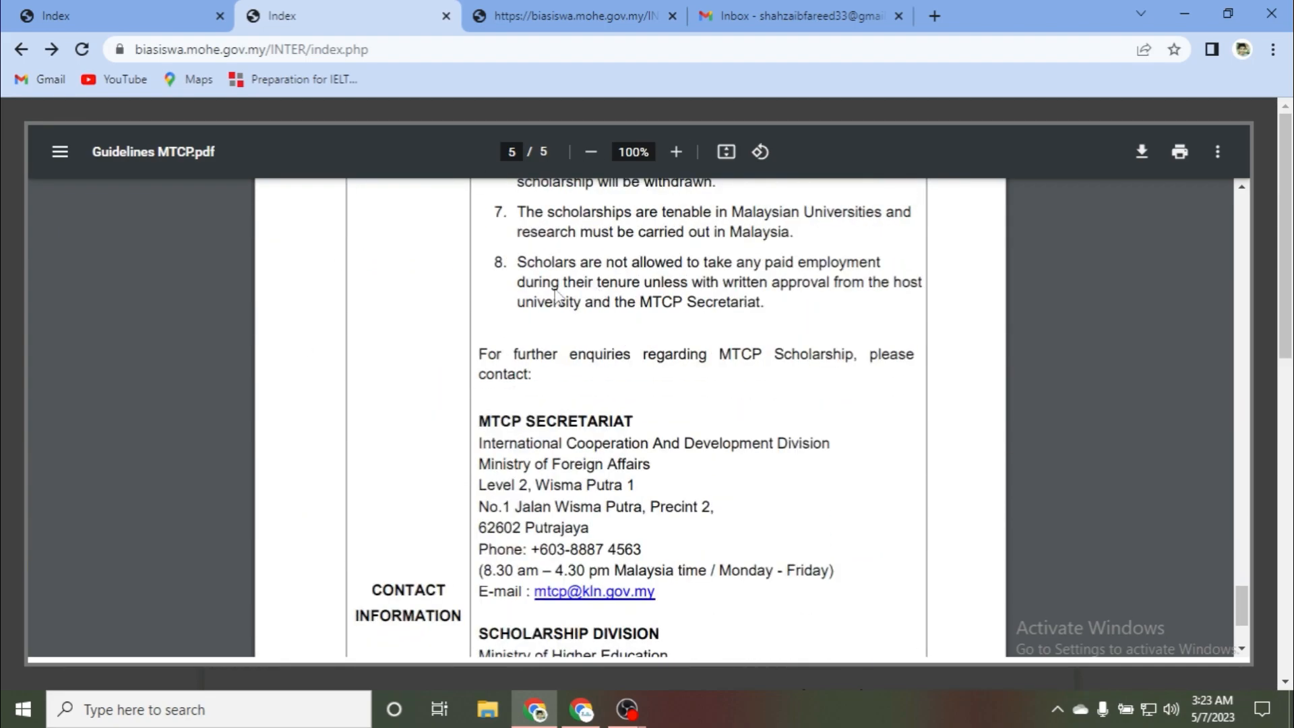
pyautogui.scroll(5, 637, 337)
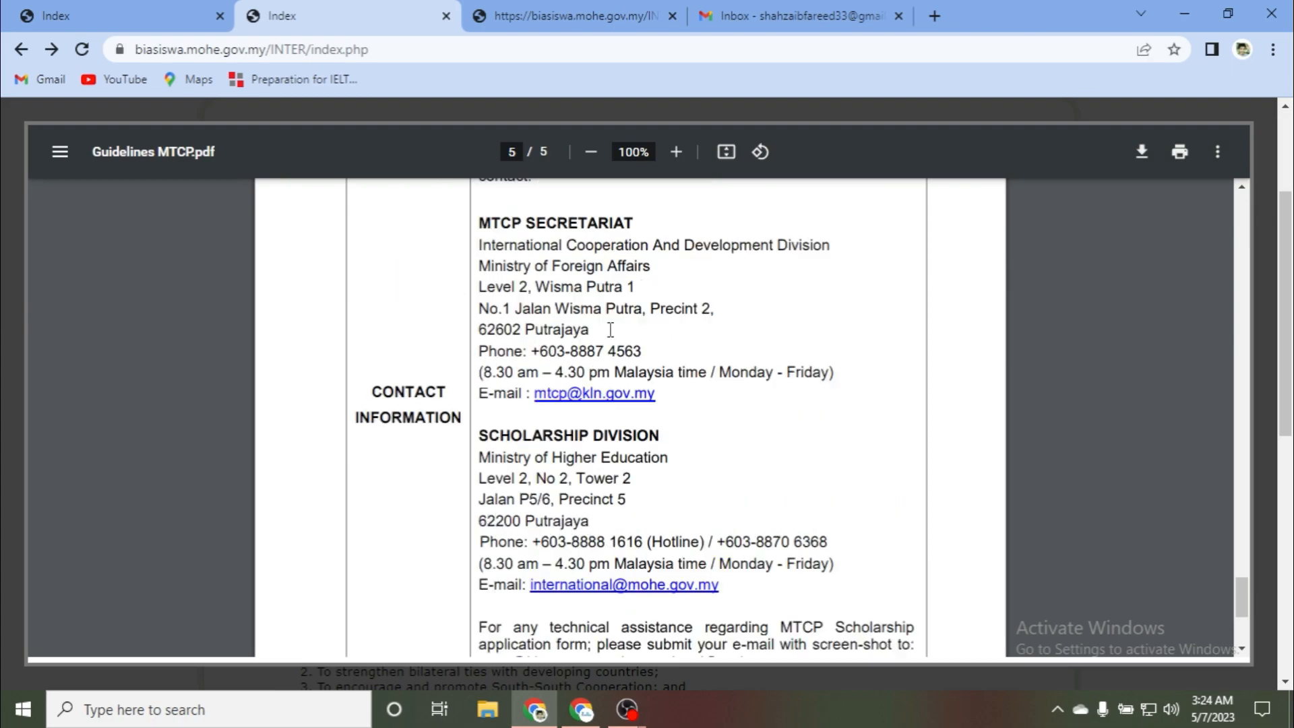
pyautogui.scroll(-2, 439, 337)
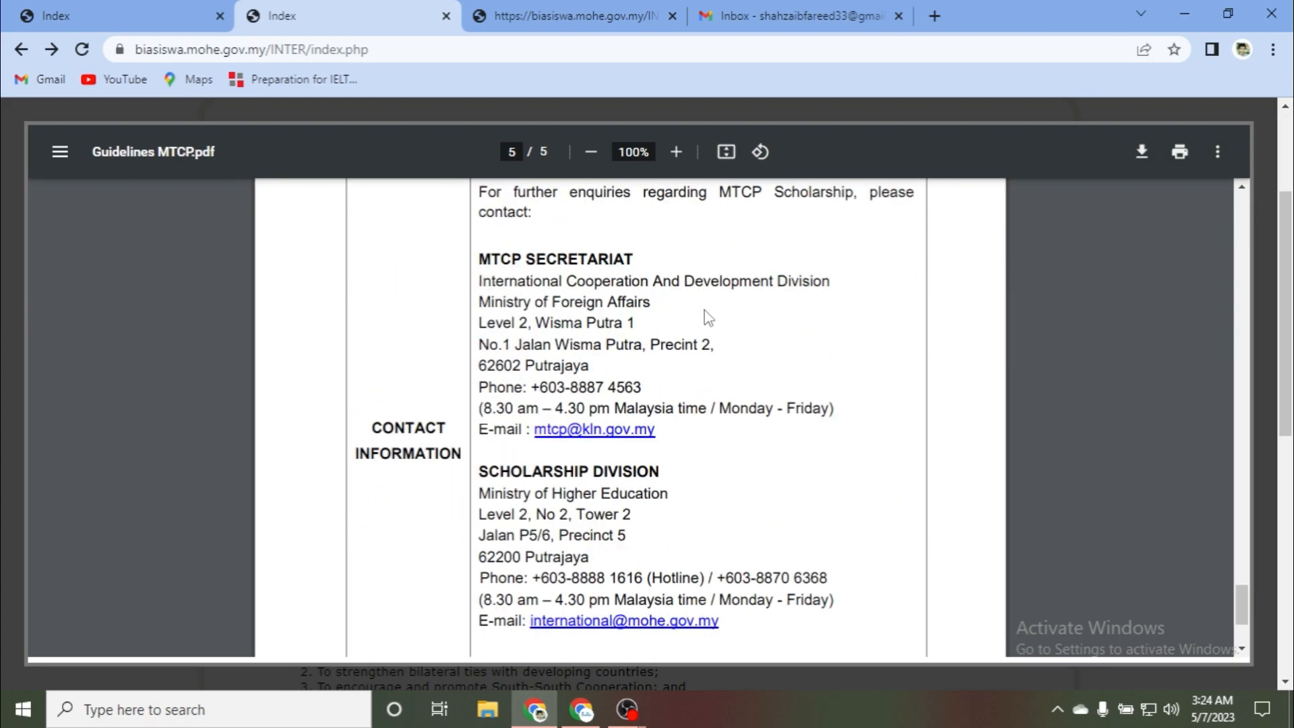
pyautogui.scroll(-2, 448, 270)
pyautogui.scroll(2, 450, 296)
pyautogui.scroll(-3, 552, 358)
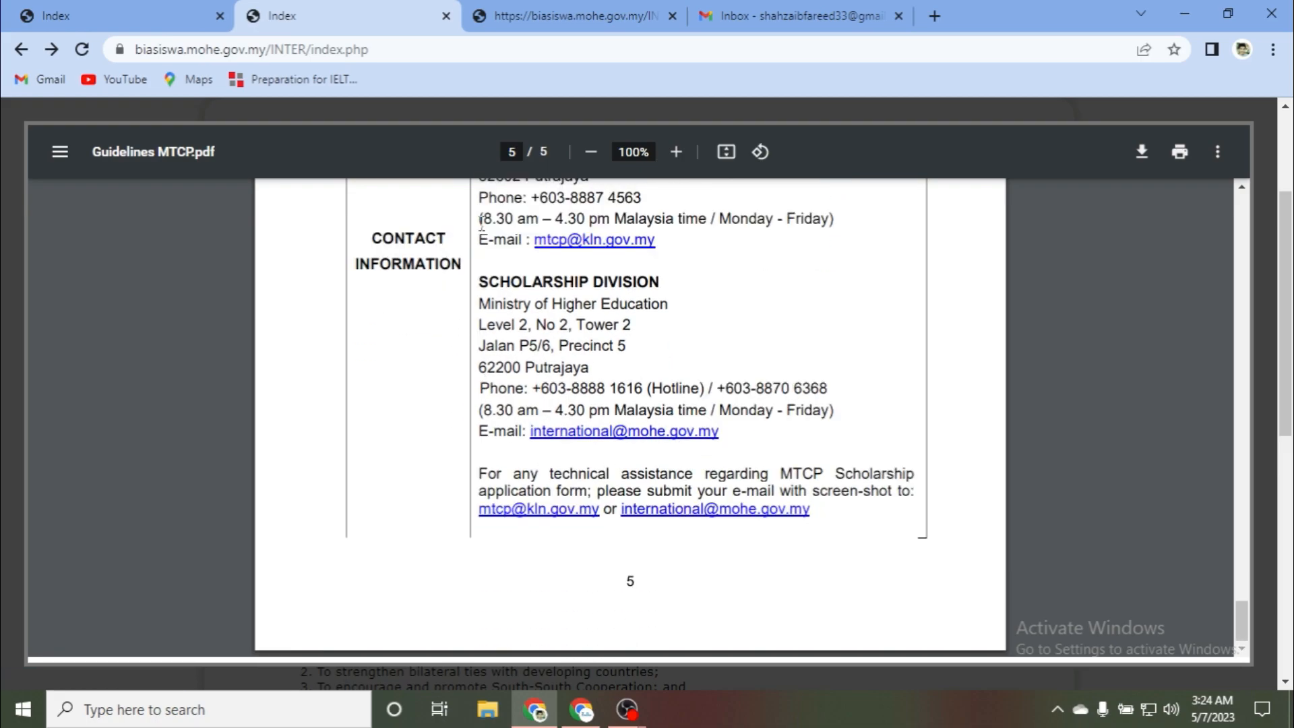
pyautogui.scroll(14, 667, 337)
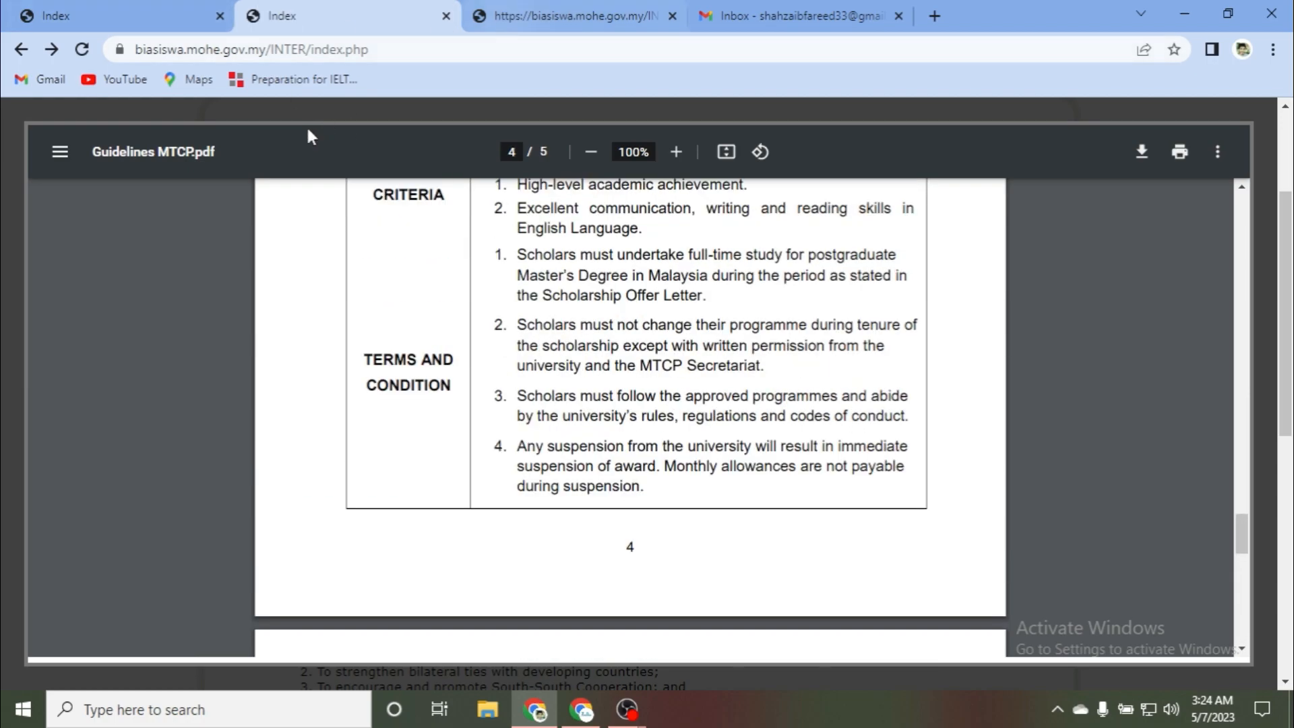
# Step: Look over the MTCP scholarship page, then switch to the MIS online application login page
pyautogui.click(172, 14)
pyautogui.scroll(-1, 447, 365)
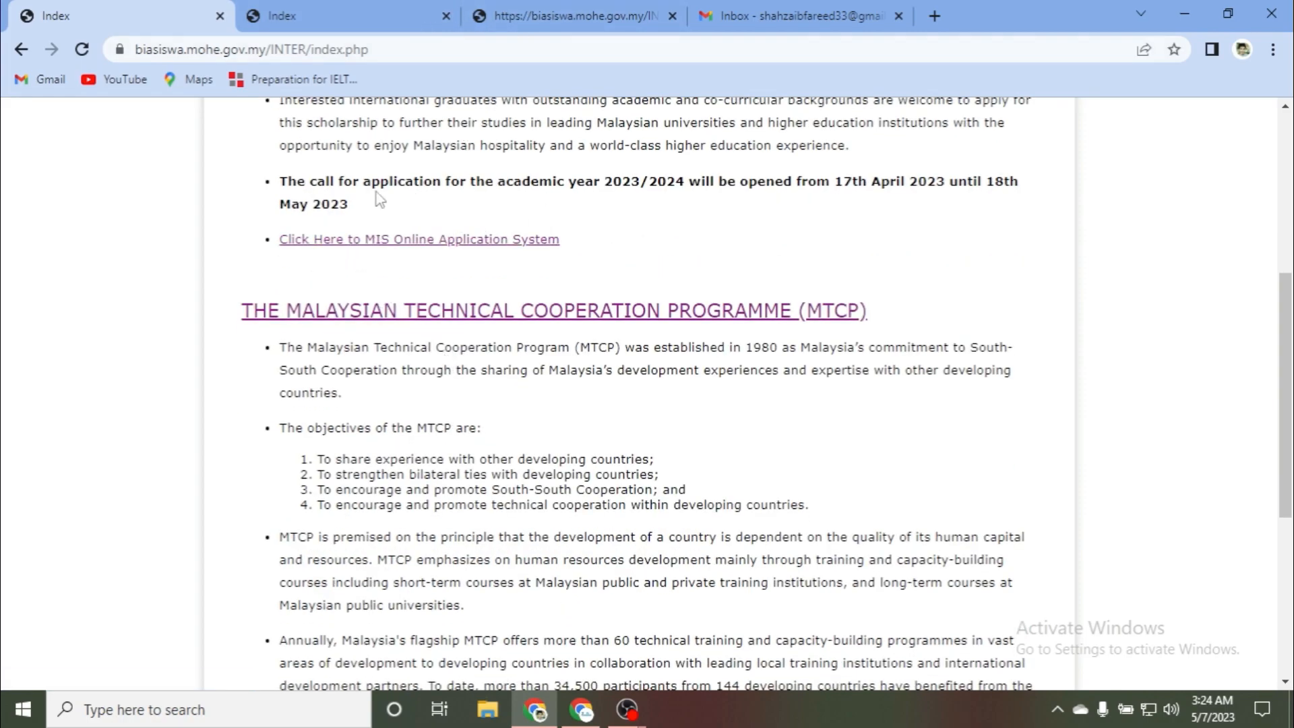
pyautogui.click(570, 16)
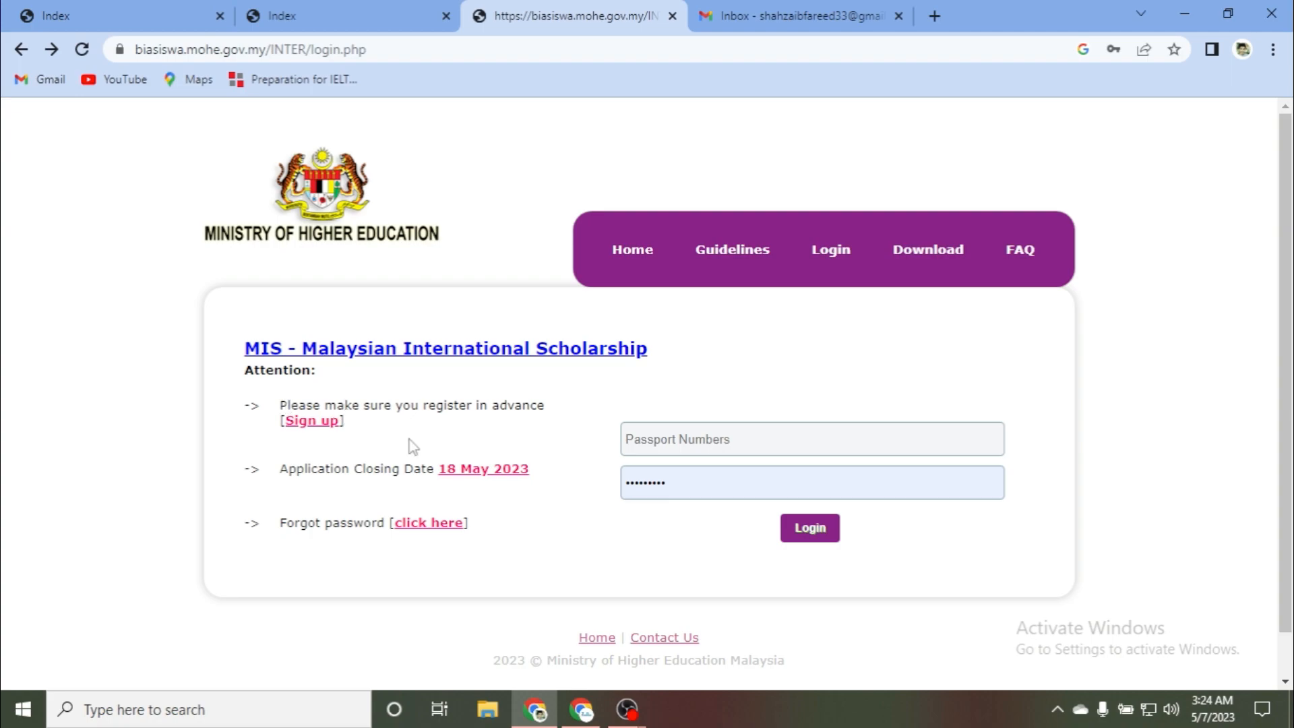
# Step: Go to the new-applicant Sign up form and expand the Level of study dropdown
pyautogui.click(309, 424)
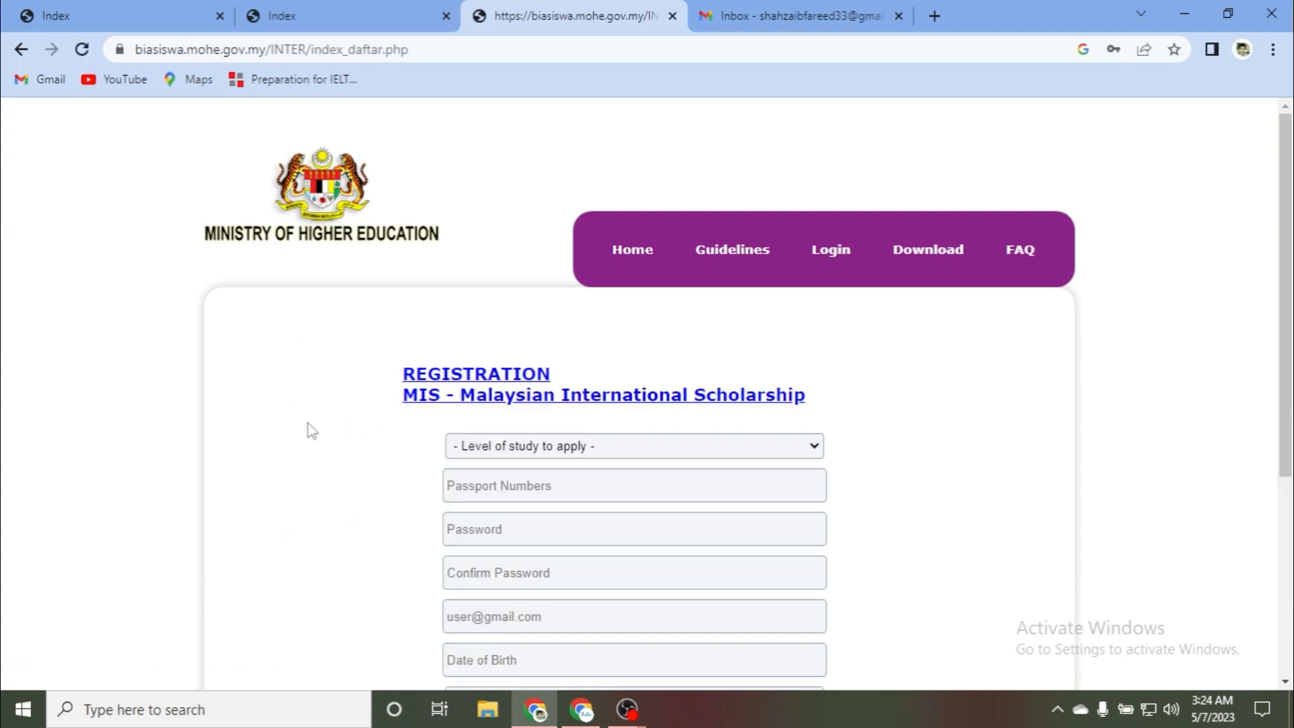
pyautogui.scroll(-3, 280, 361)
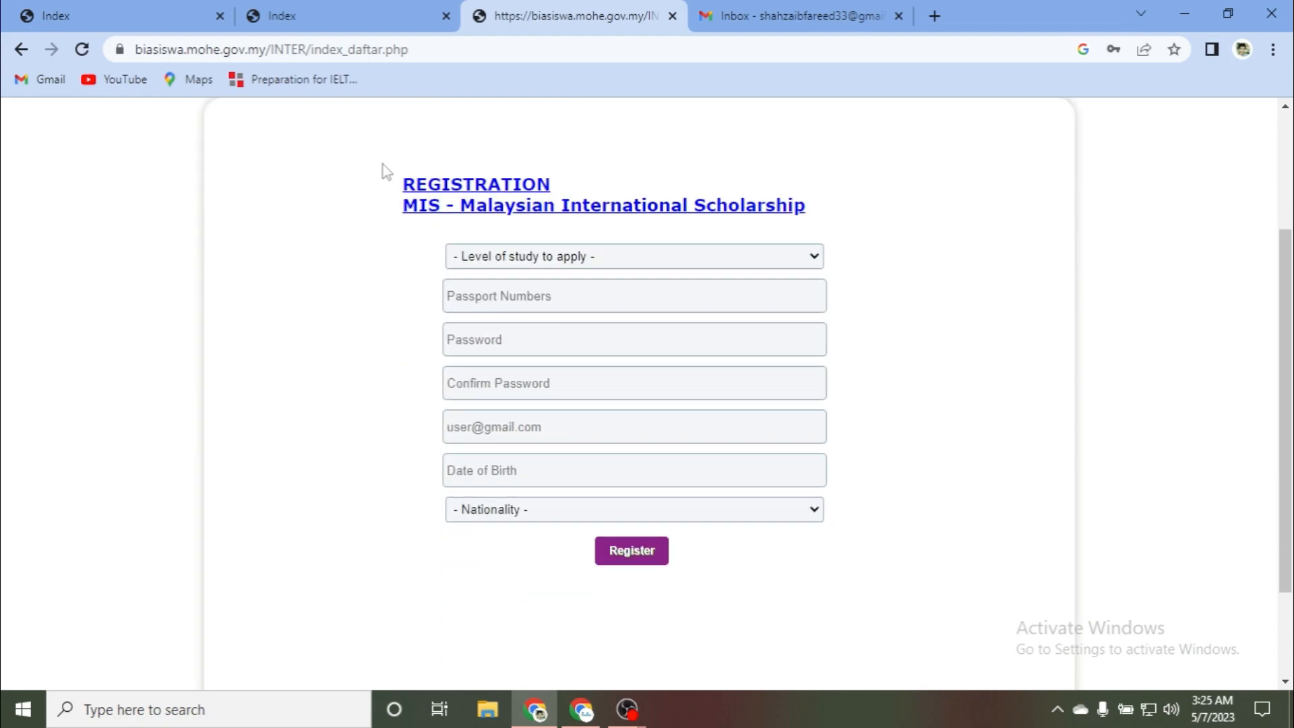
pyautogui.click(450, 248)
pyautogui.click(453, 247)
pyautogui.click(543, 257)
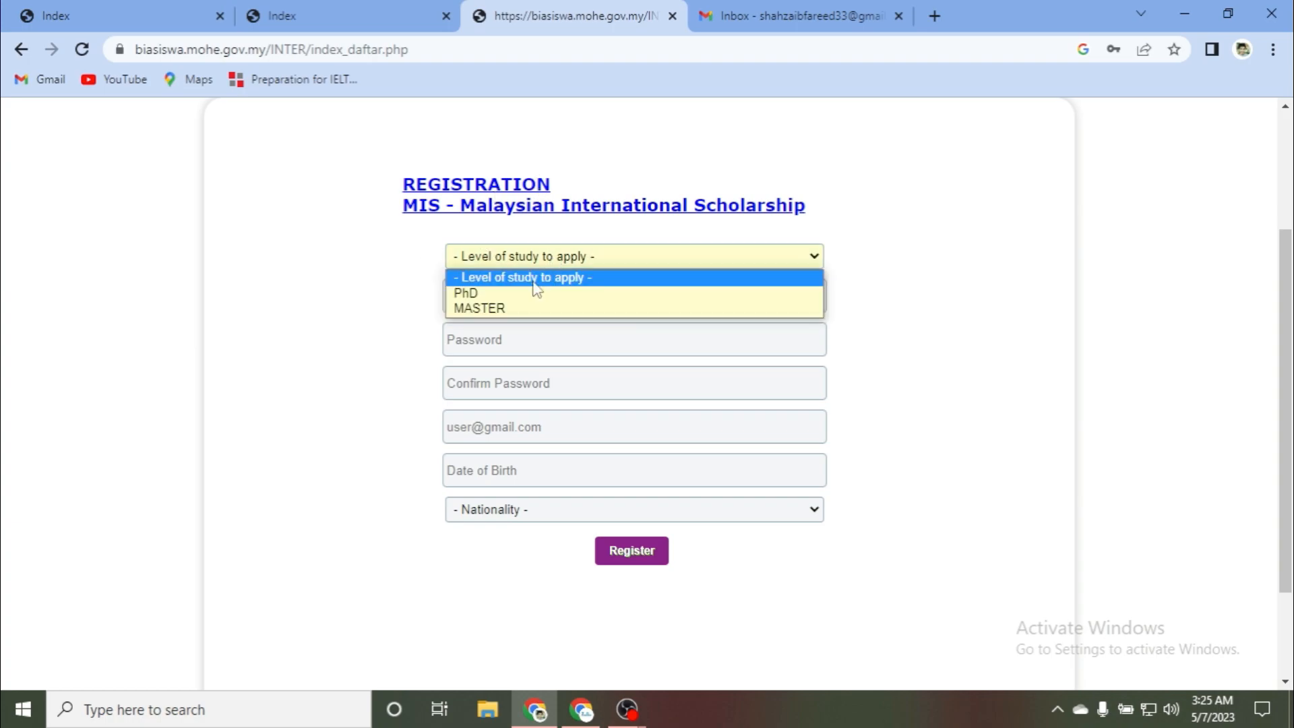
# Step: Choose PhD, then enter the passport number, account password, its confirmation and e-mail address
pyautogui.click(478, 293)
pyautogui.click(466, 306)
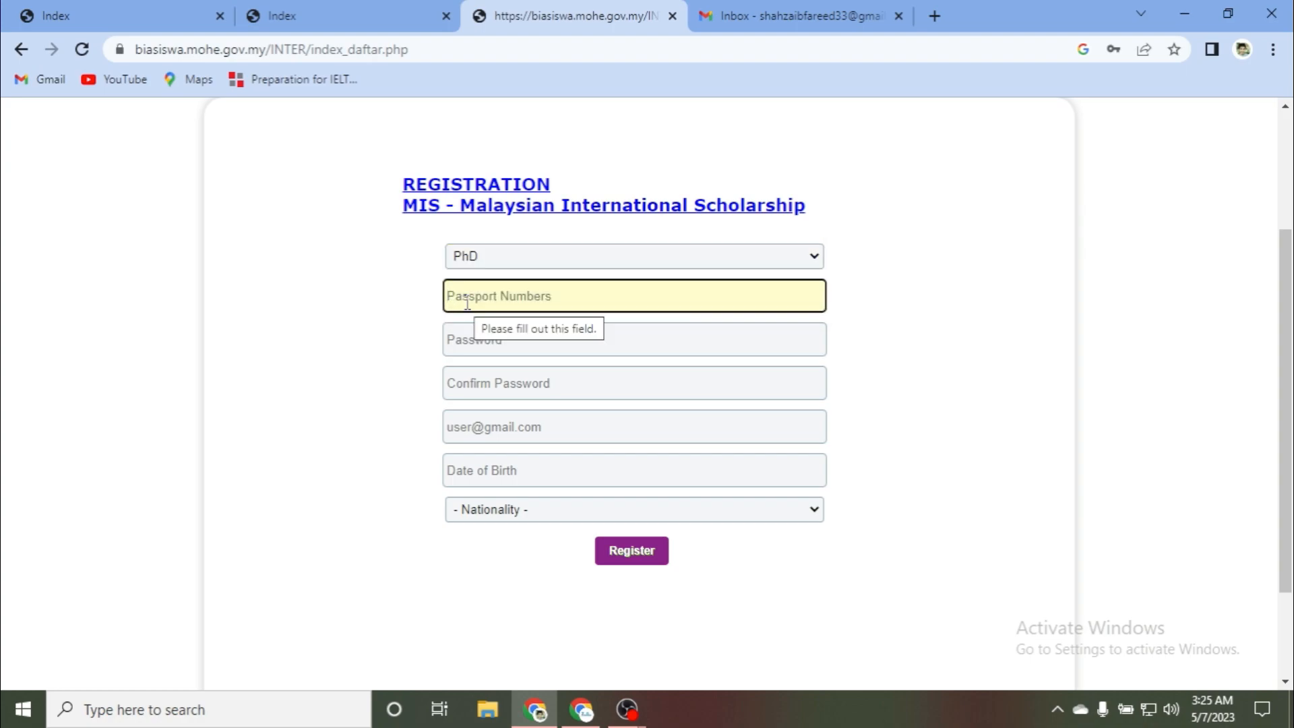
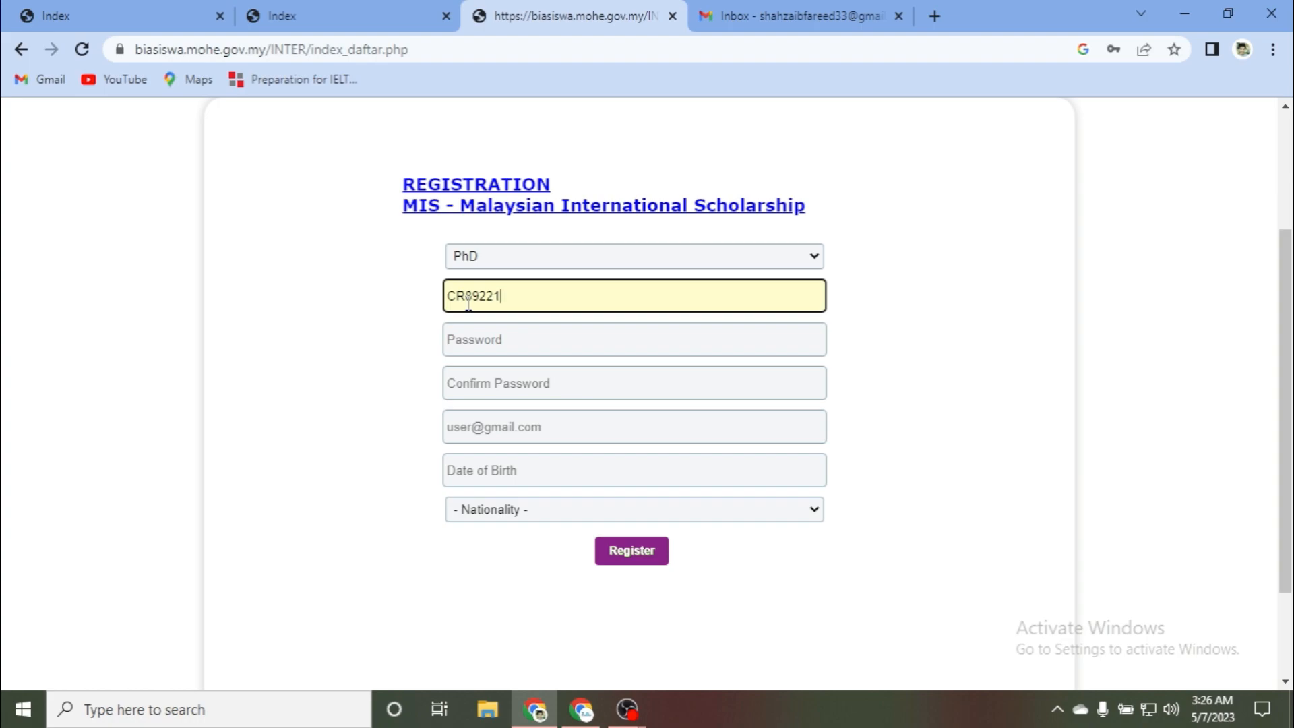
pyautogui.click(478, 341)
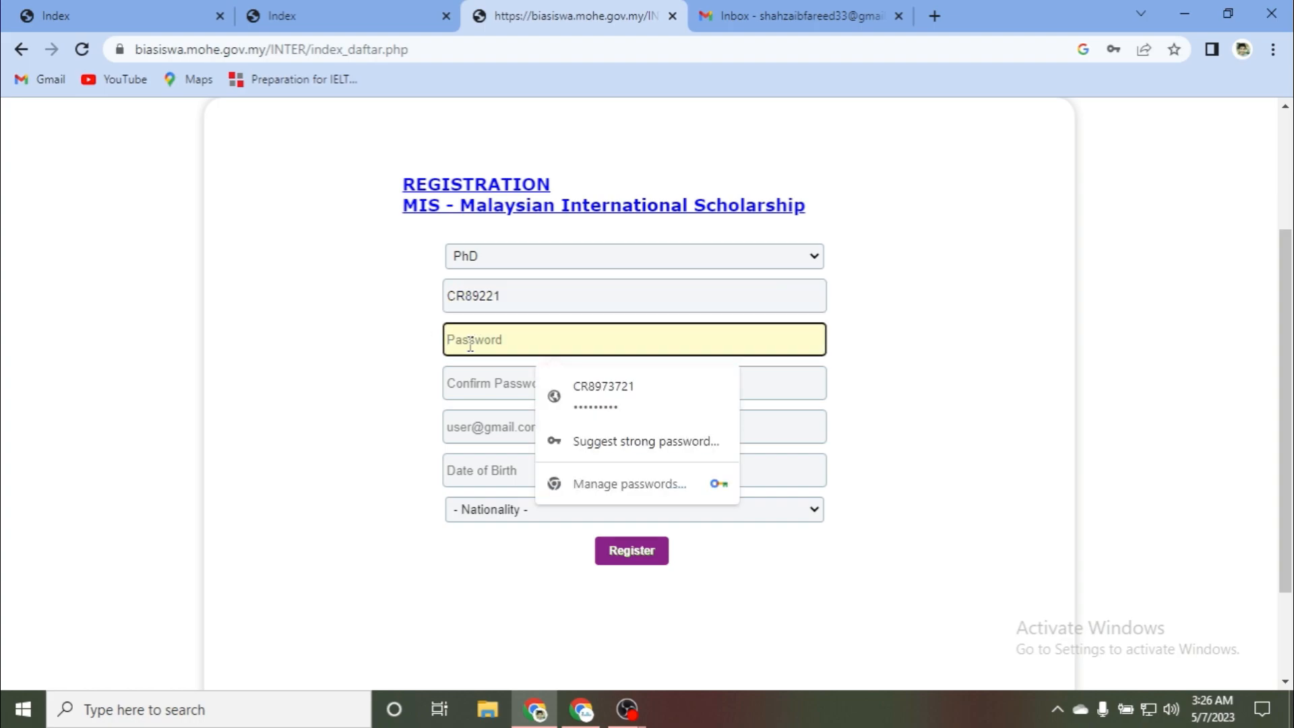
pyautogui.write('•')
pyautogui.click(475, 383)
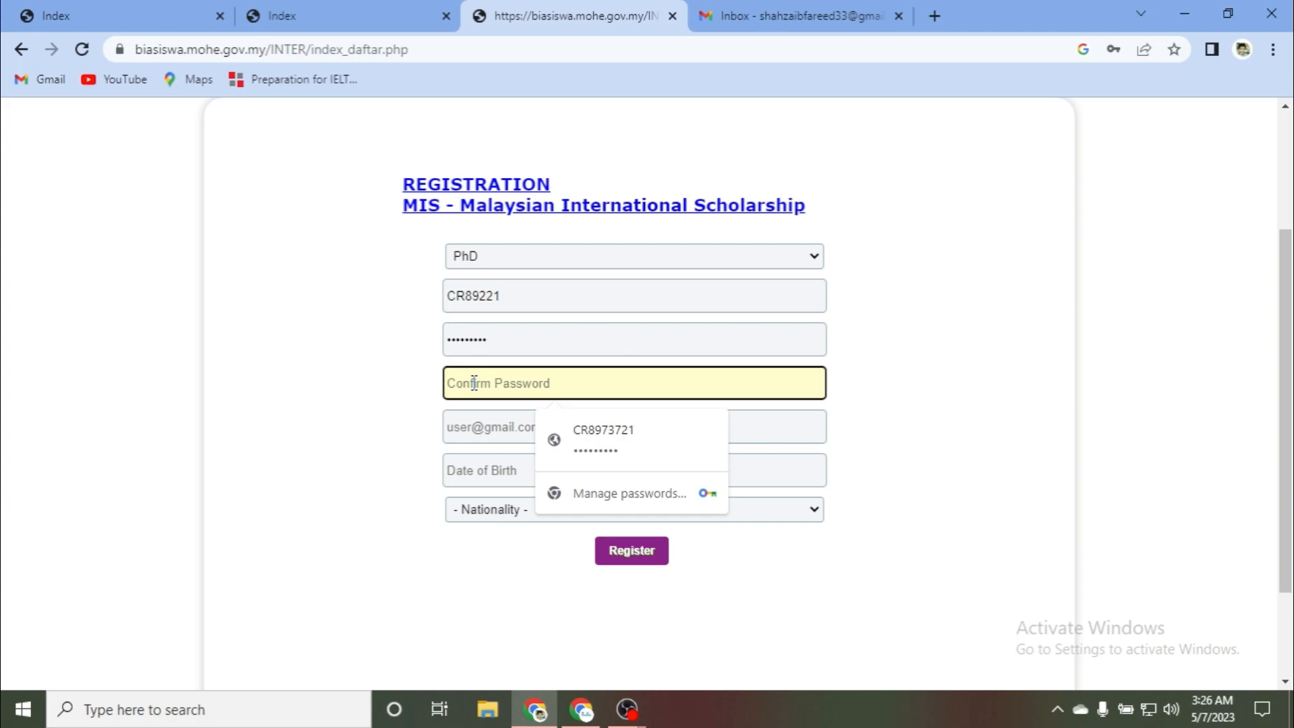
pyautogui.write('C')
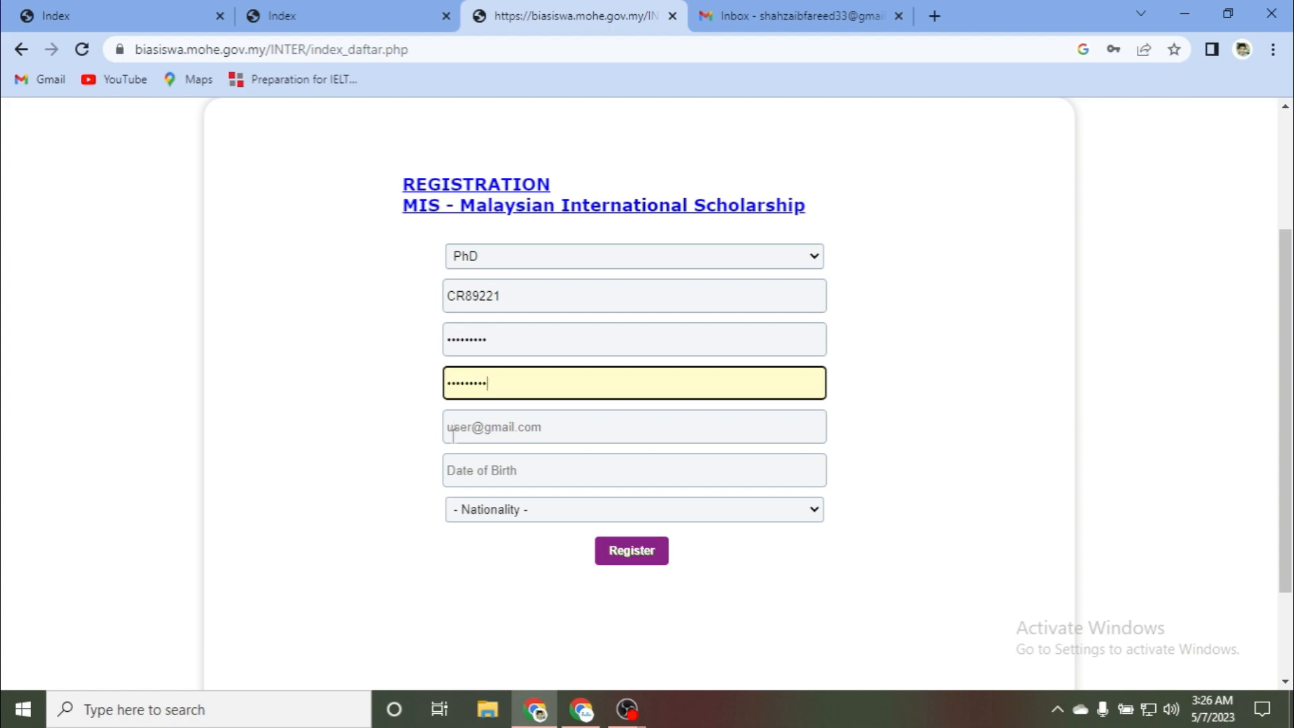
pyautogui.click(472, 428)
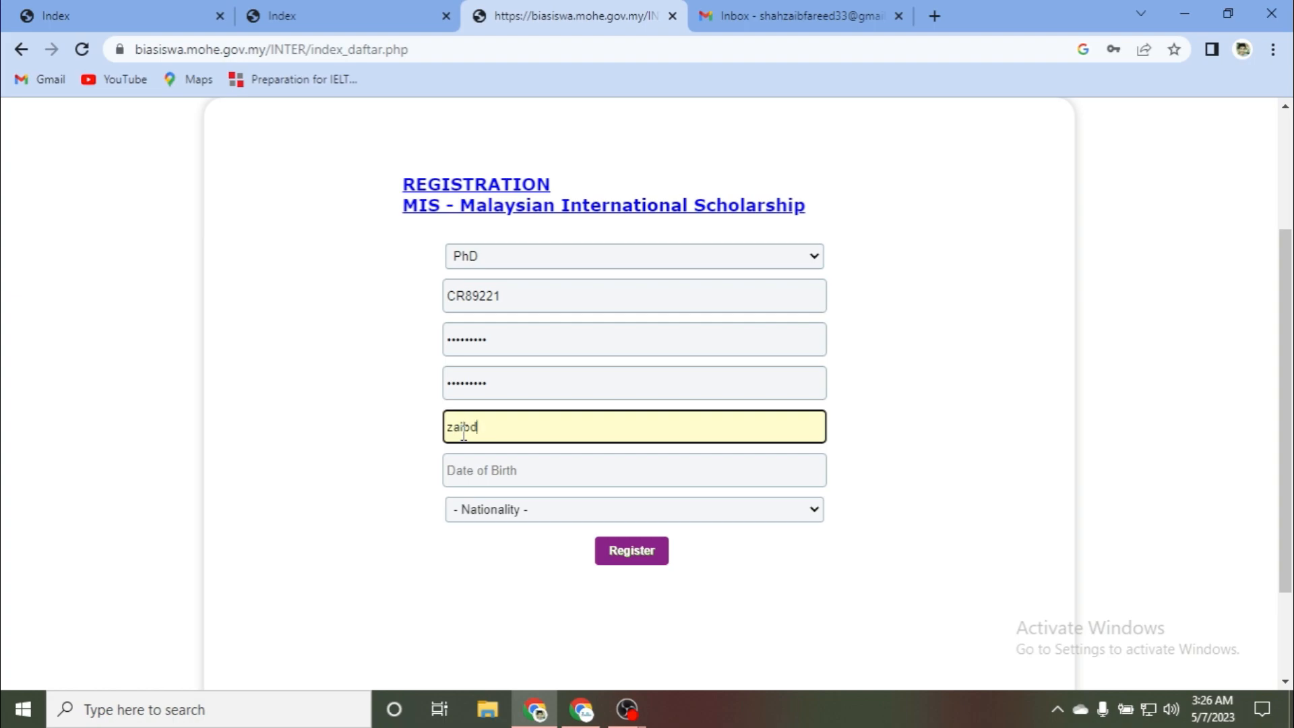
# Step: Set the date of birth to 1 January 2002 in the calendar picker
pyautogui.click(465, 463)
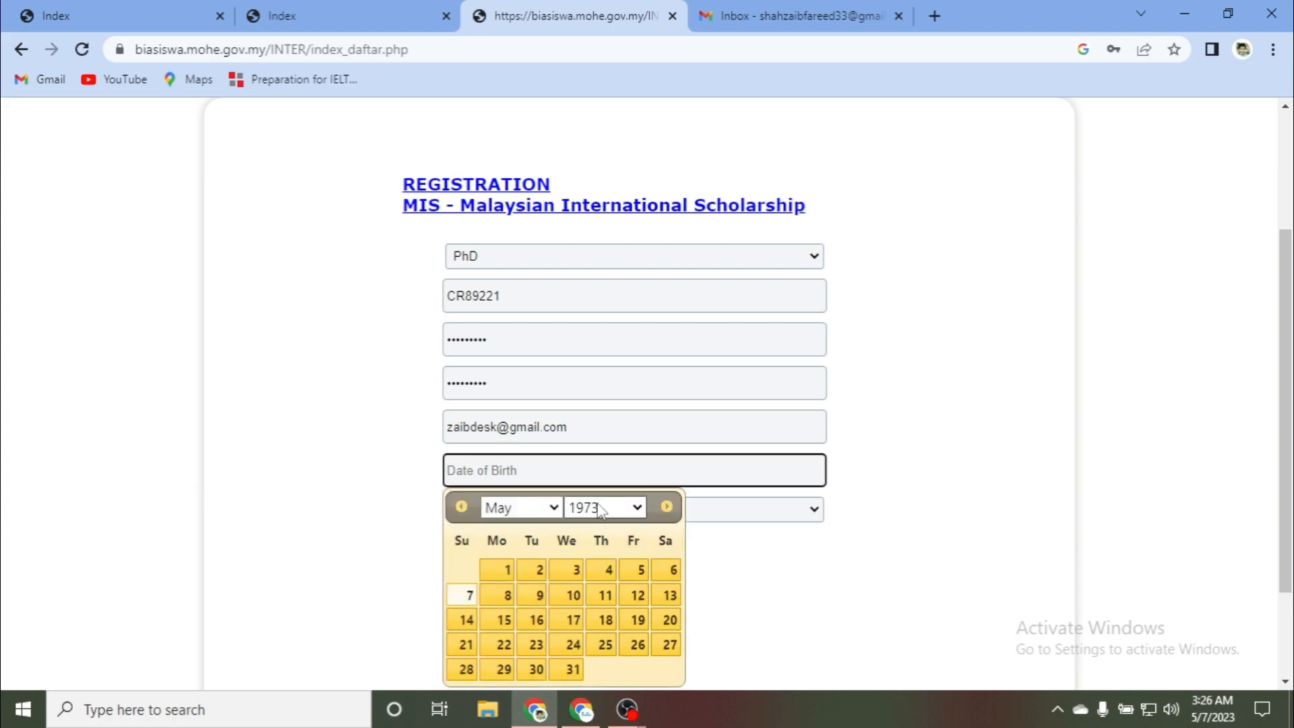
pyautogui.click(601, 508)
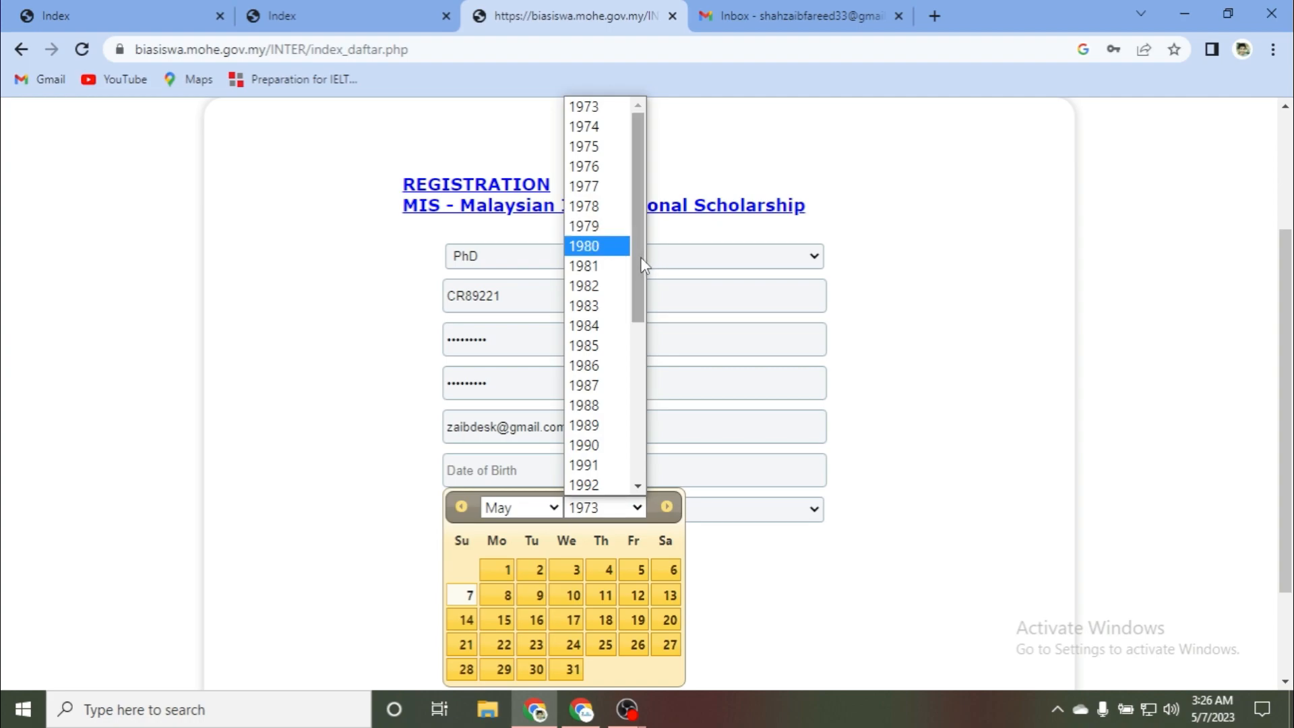
pyautogui.moveTo(641, 237); pyautogui.dragTo(632, 442)
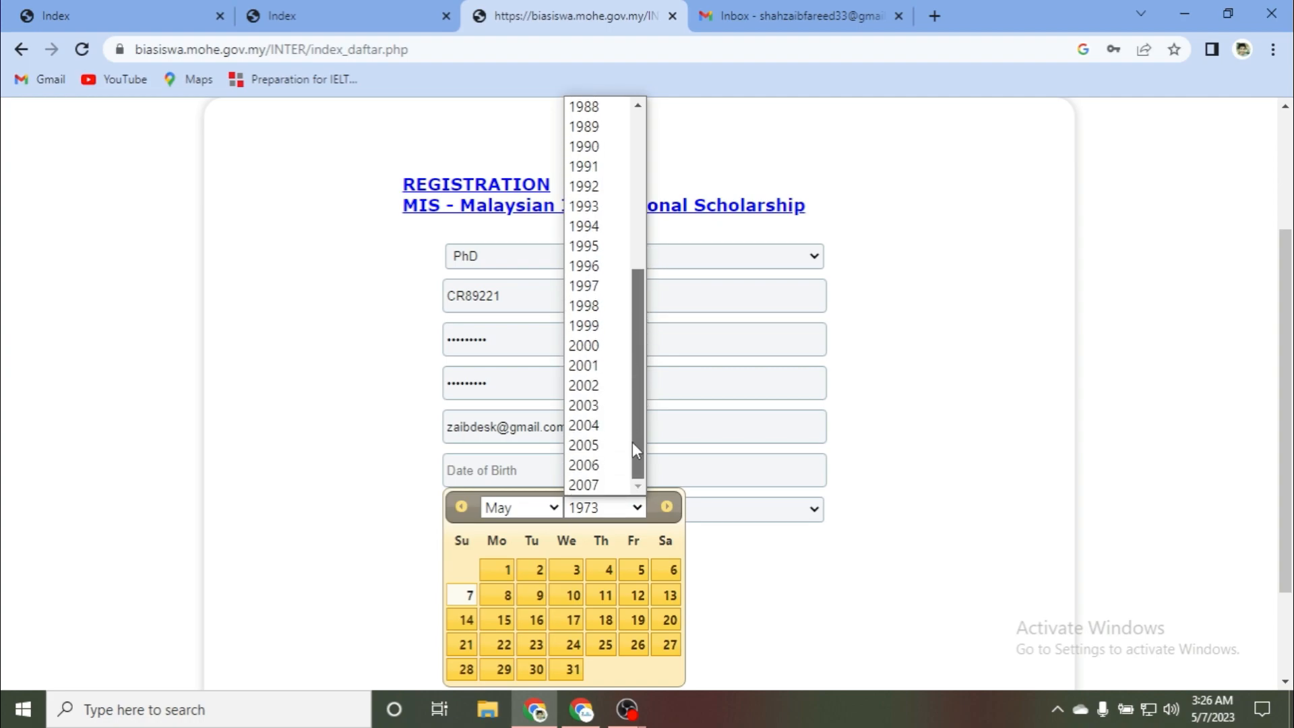
pyautogui.click(606, 381)
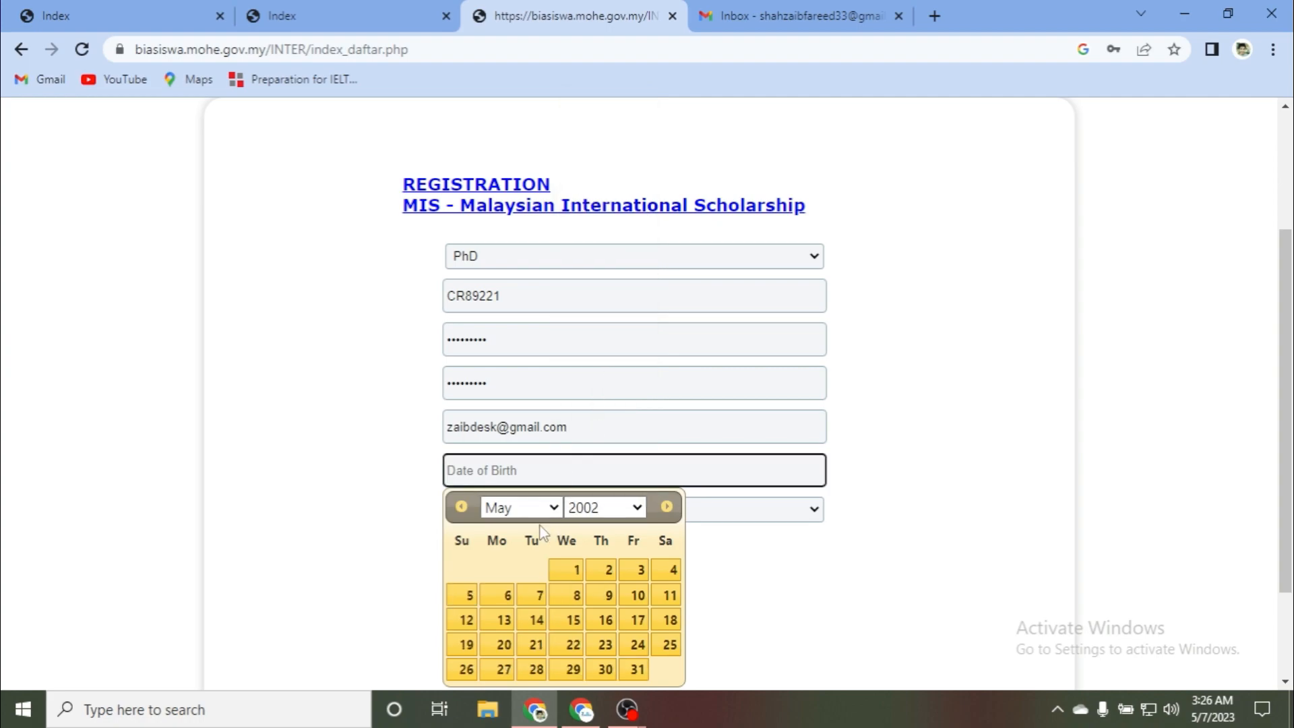
pyautogui.click(539, 505)
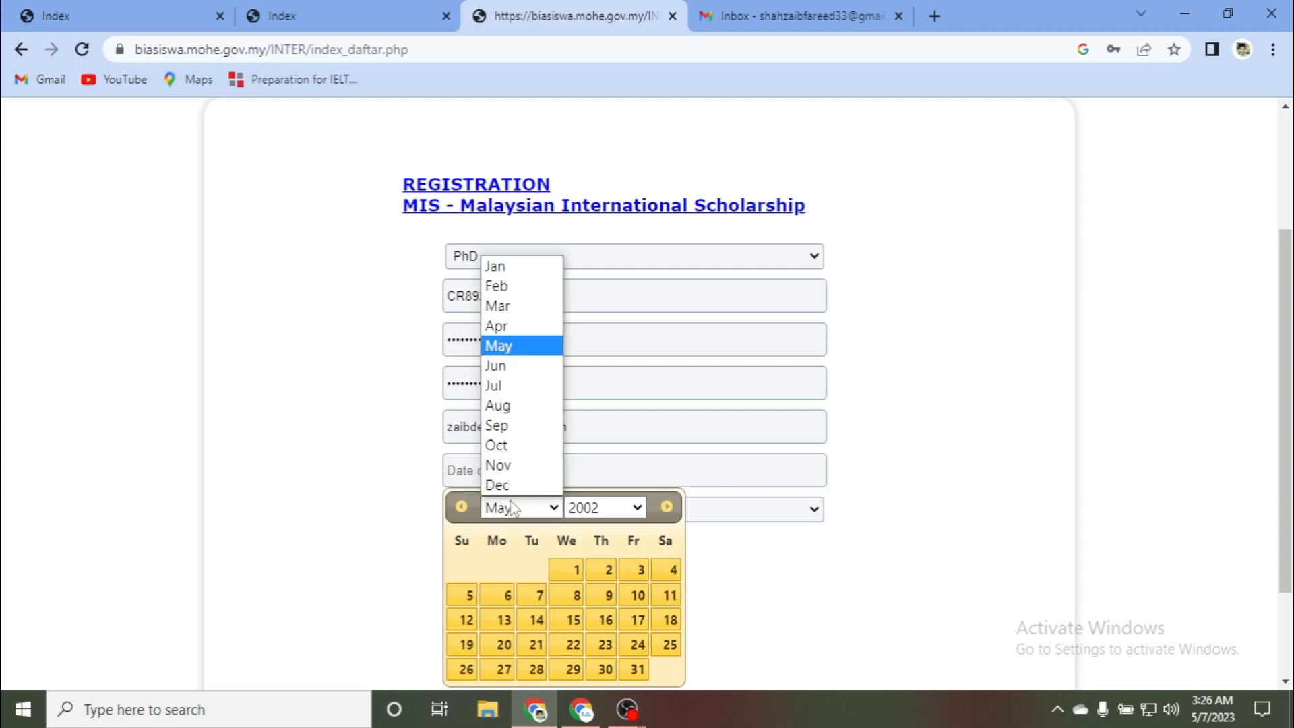
pyautogui.click(498, 266)
pyautogui.click(537, 571)
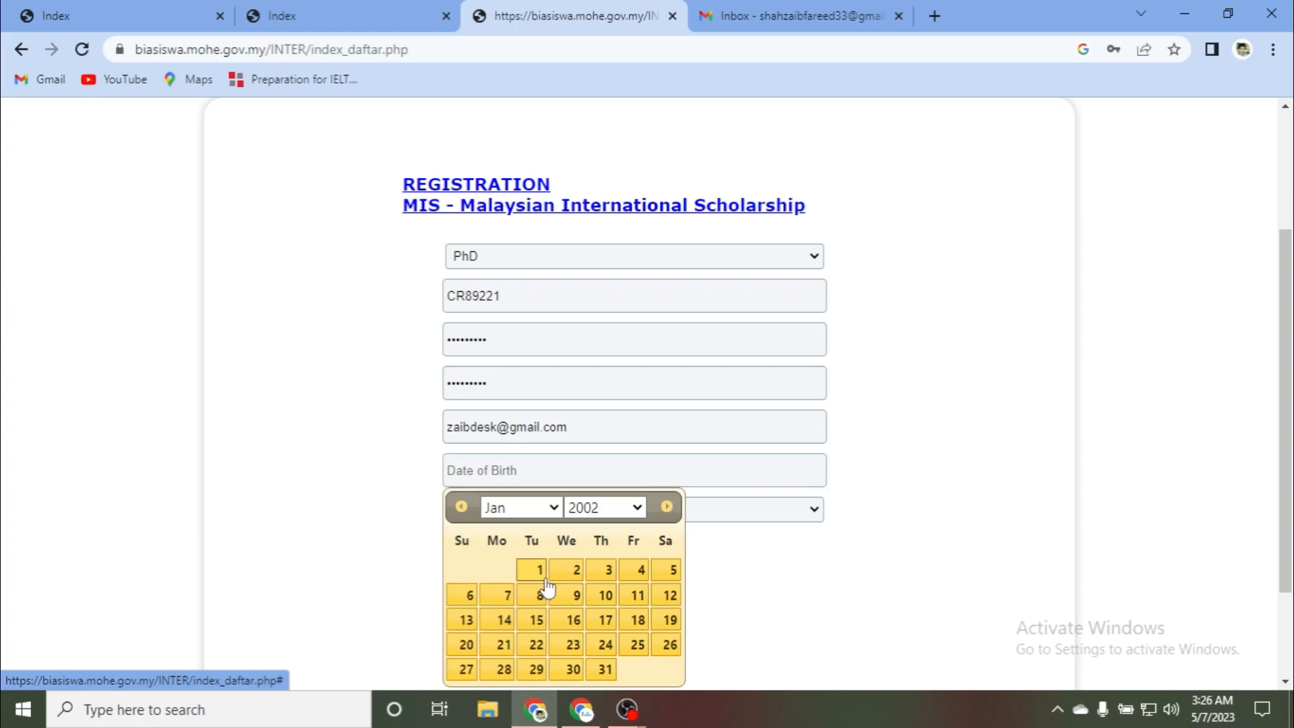
# Step: Choose PAKISTAN as nationality and submit the registration form
pyautogui.click(519, 513)
pyautogui.scroll(-1, 526, 445)
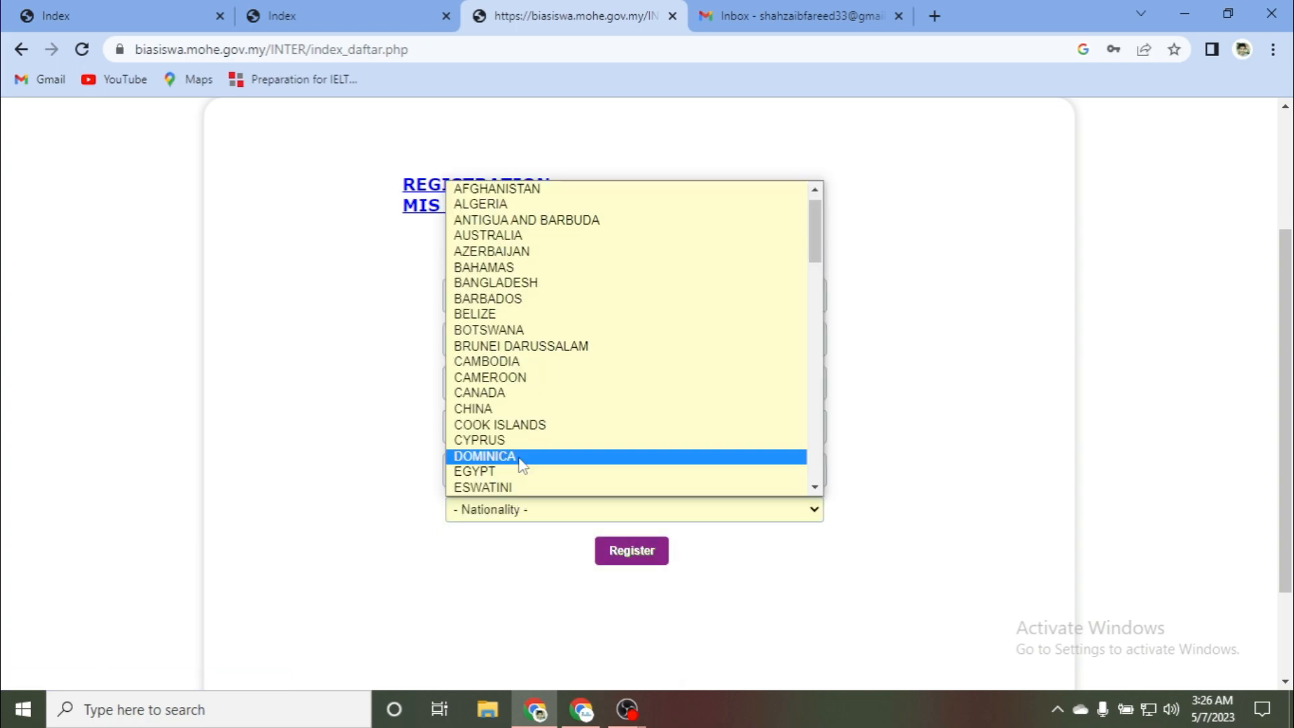
pyautogui.moveTo(814, 260); pyautogui.dragTo(856, 383)
pyautogui.click(634, 383)
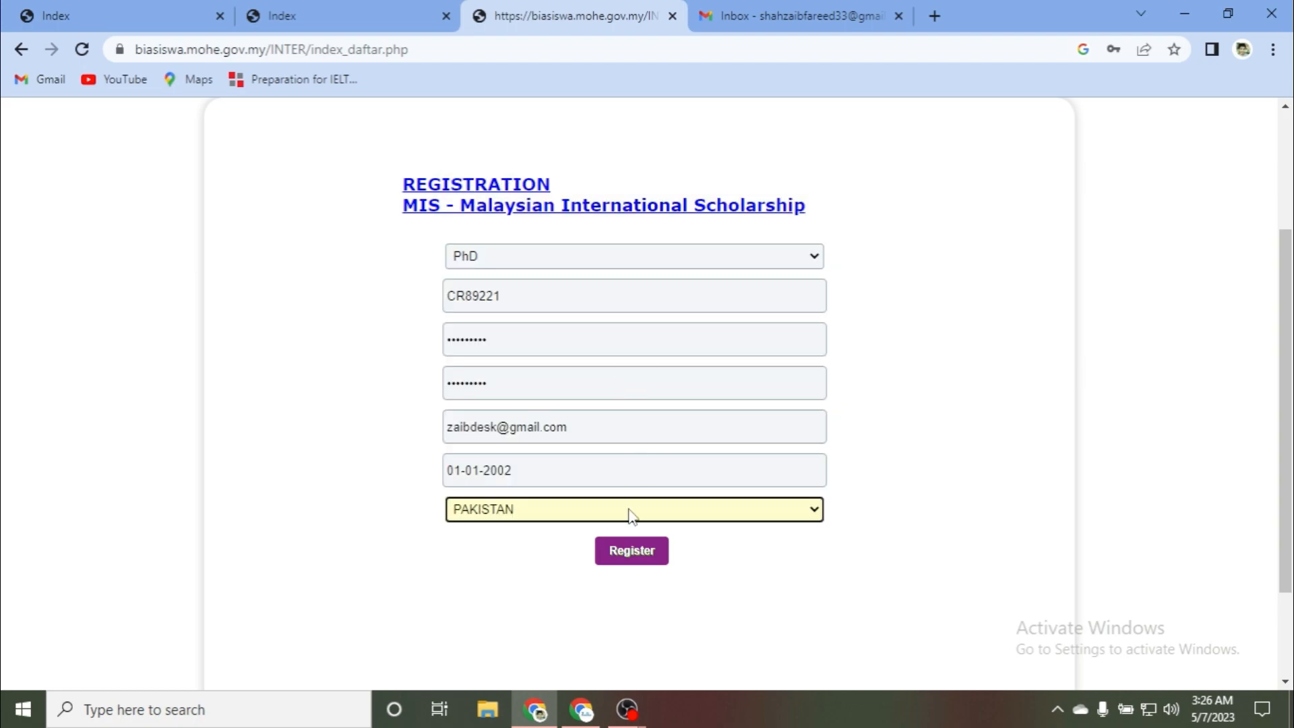
pyautogui.click(634, 556)
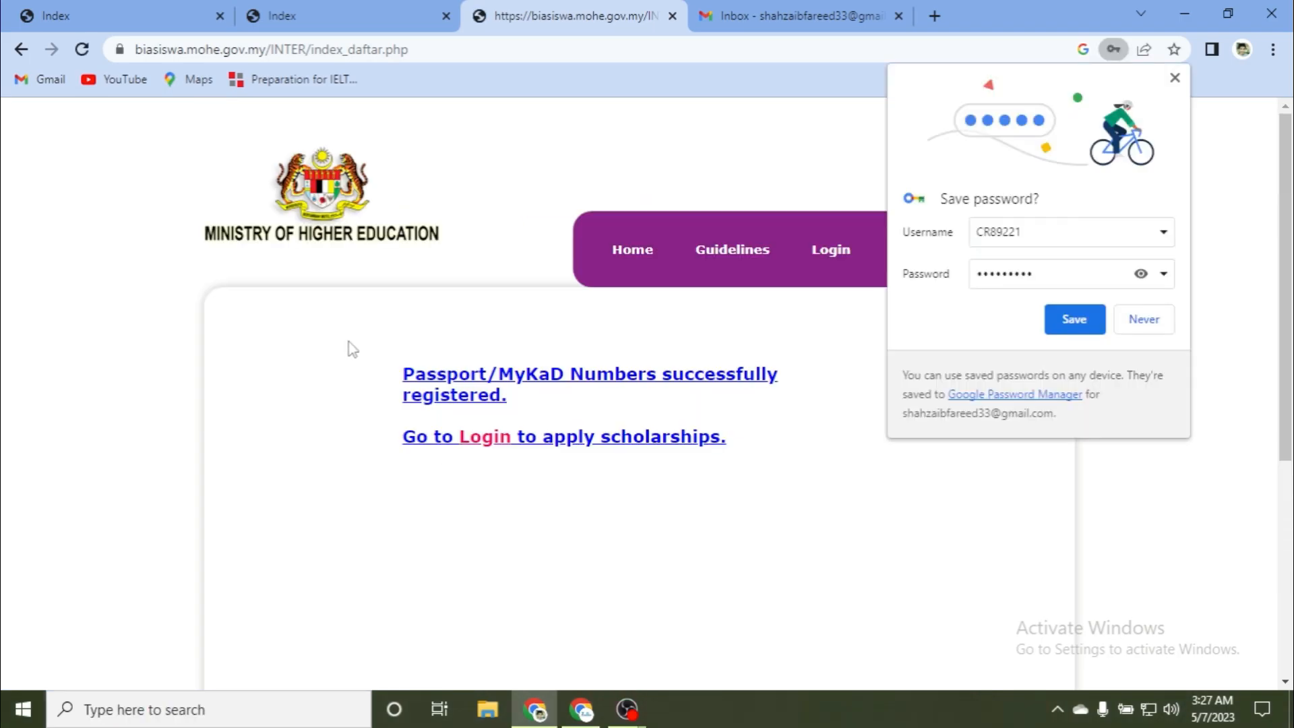
# Step: Save the new credentials in Chrome and log in with the newly registered account
pyautogui.click(1075, 319)
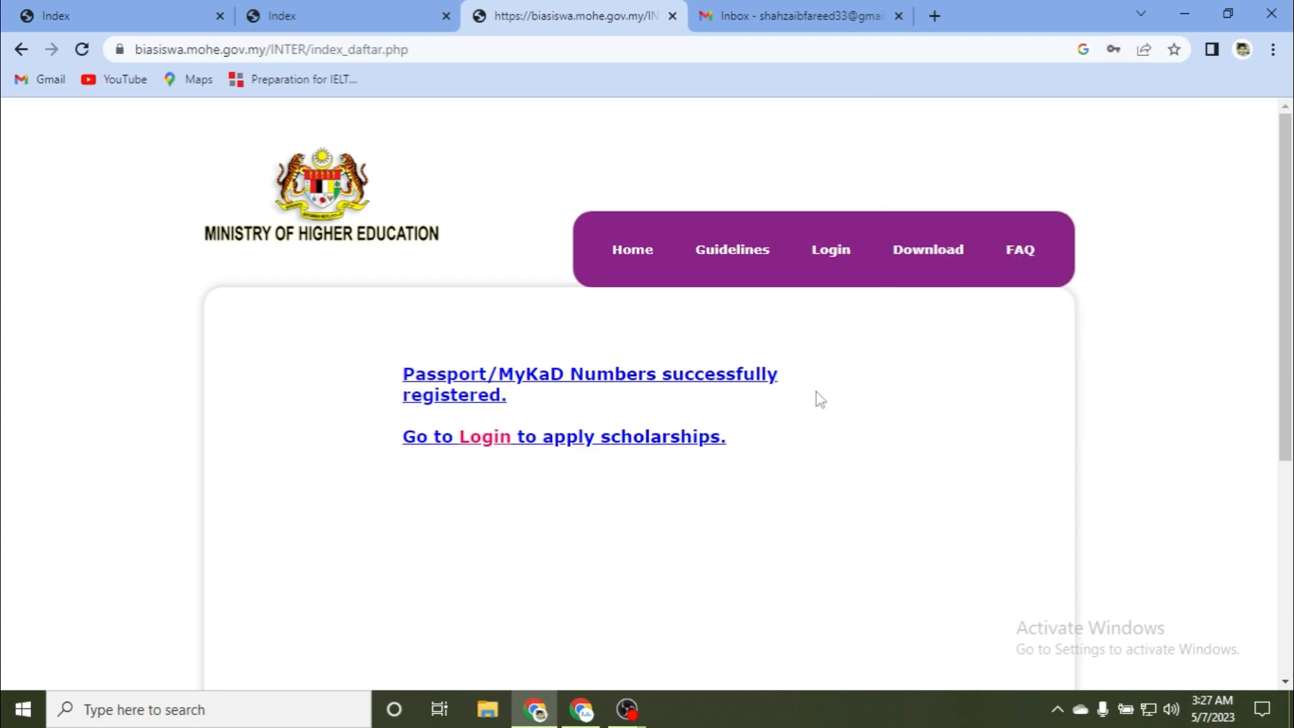
pyautogui.click(485, 441)
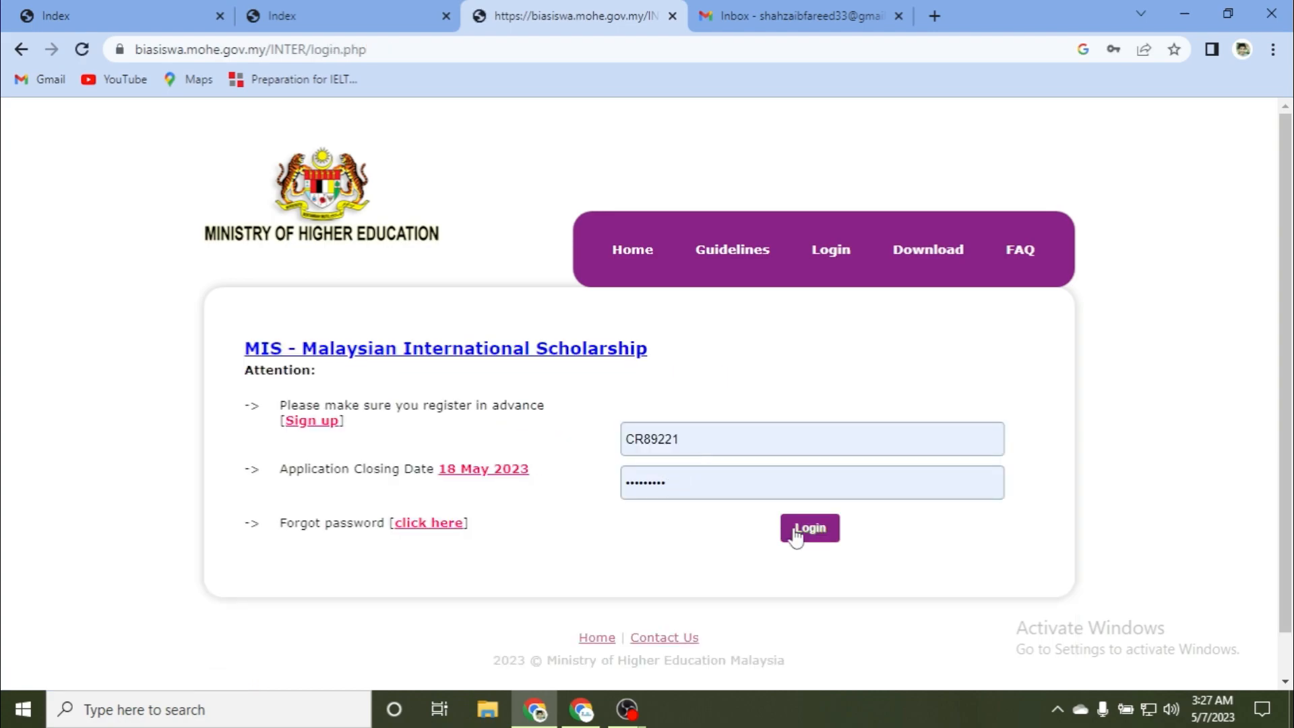
pyautogui.click(811, 535)
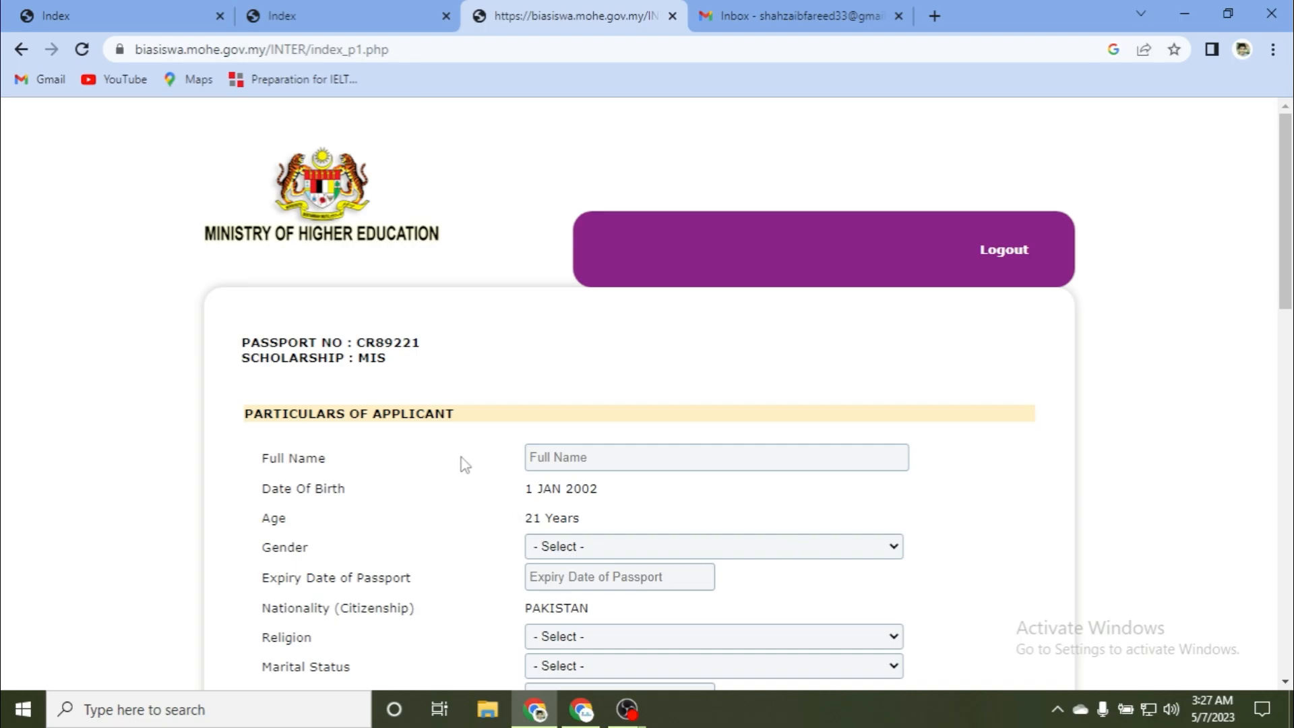
# Step: Enter the applicant's full name and set the gender to MALE
pyautogui.scroll(-2, 541, 464)
pyautogui.scroll(2, 539, 455)
pyautogui.scroll(-3, 442, 437)
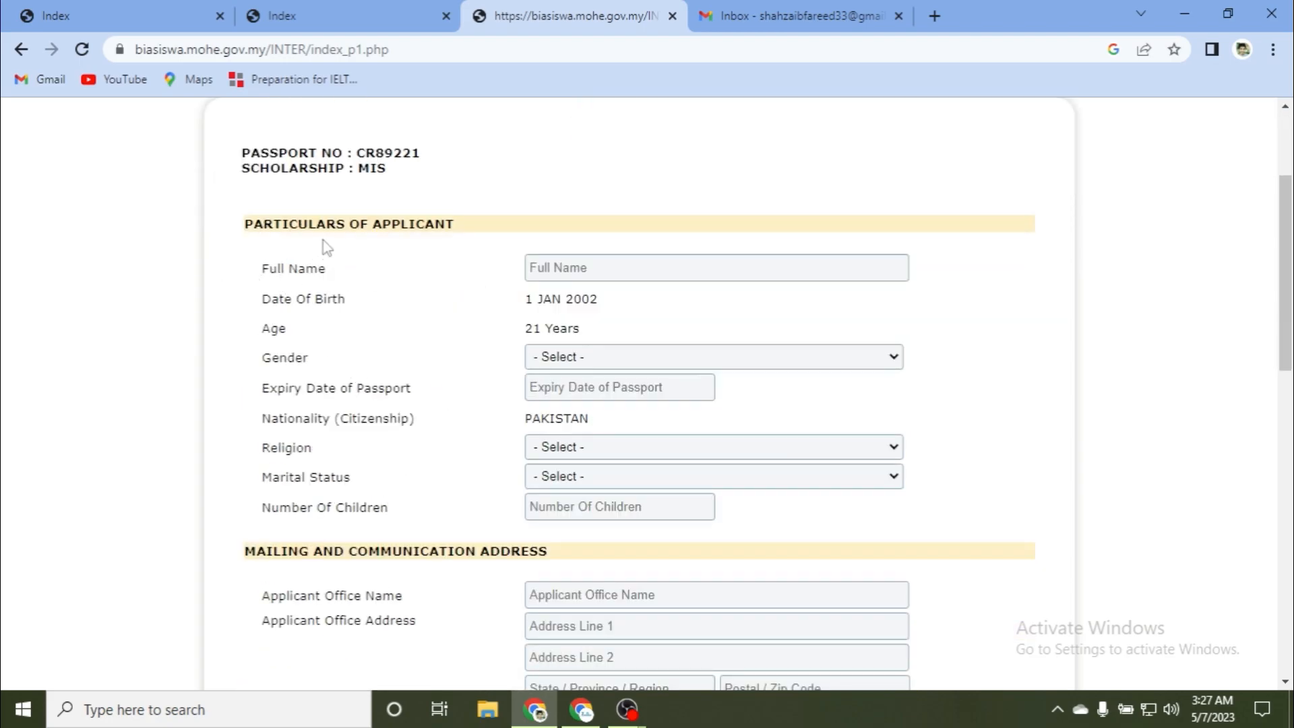
pyautogui.click(547, 267)
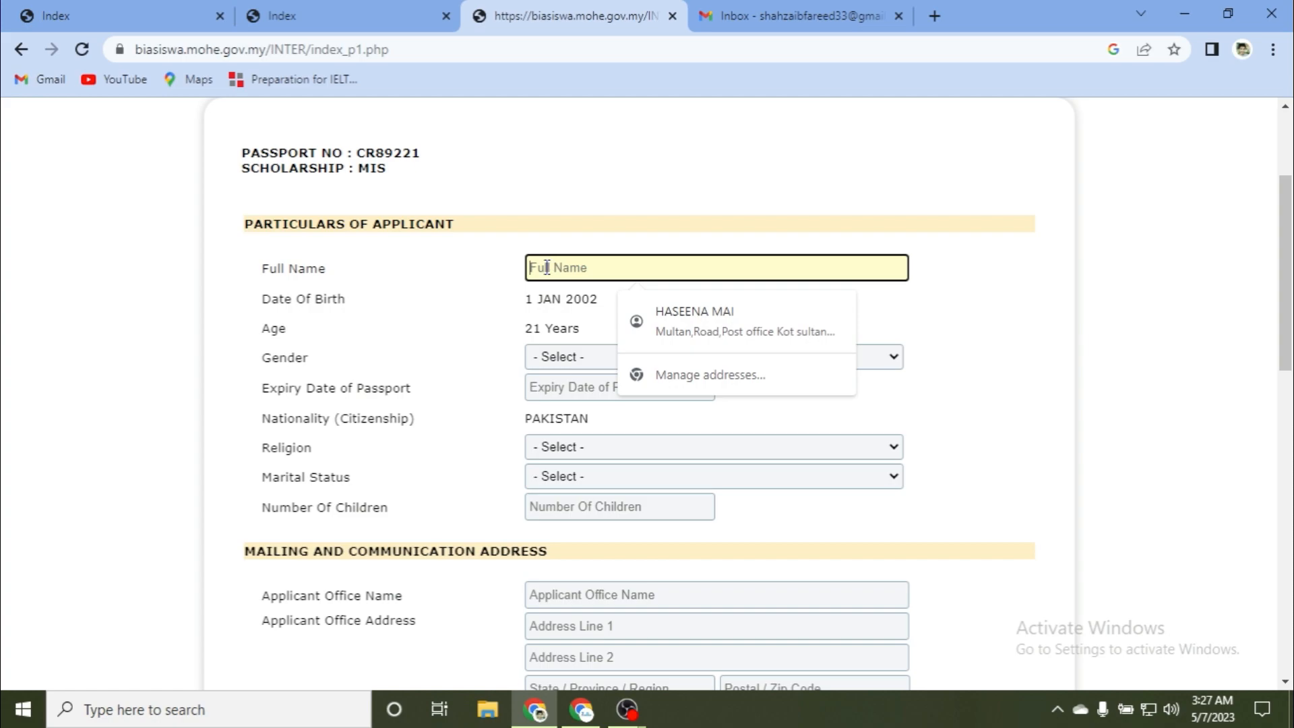
pyautogui.write('zaib')
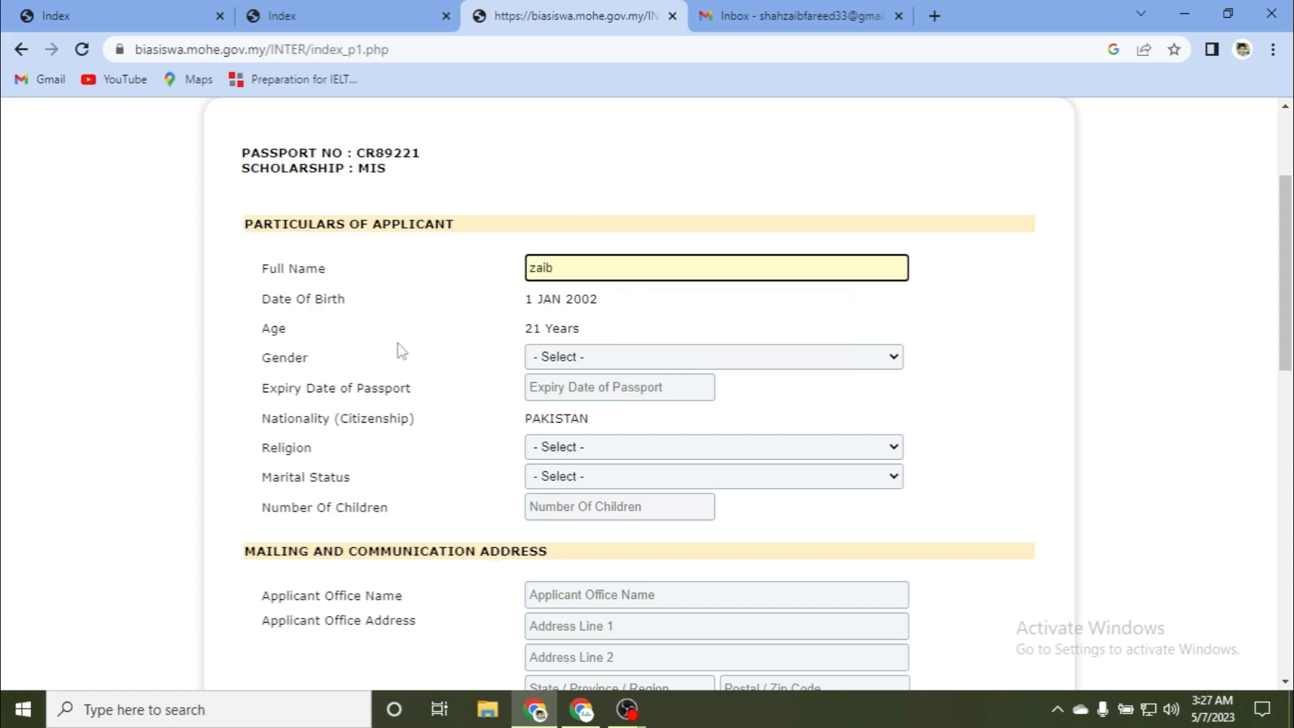
pyautogui.click(559, 356)
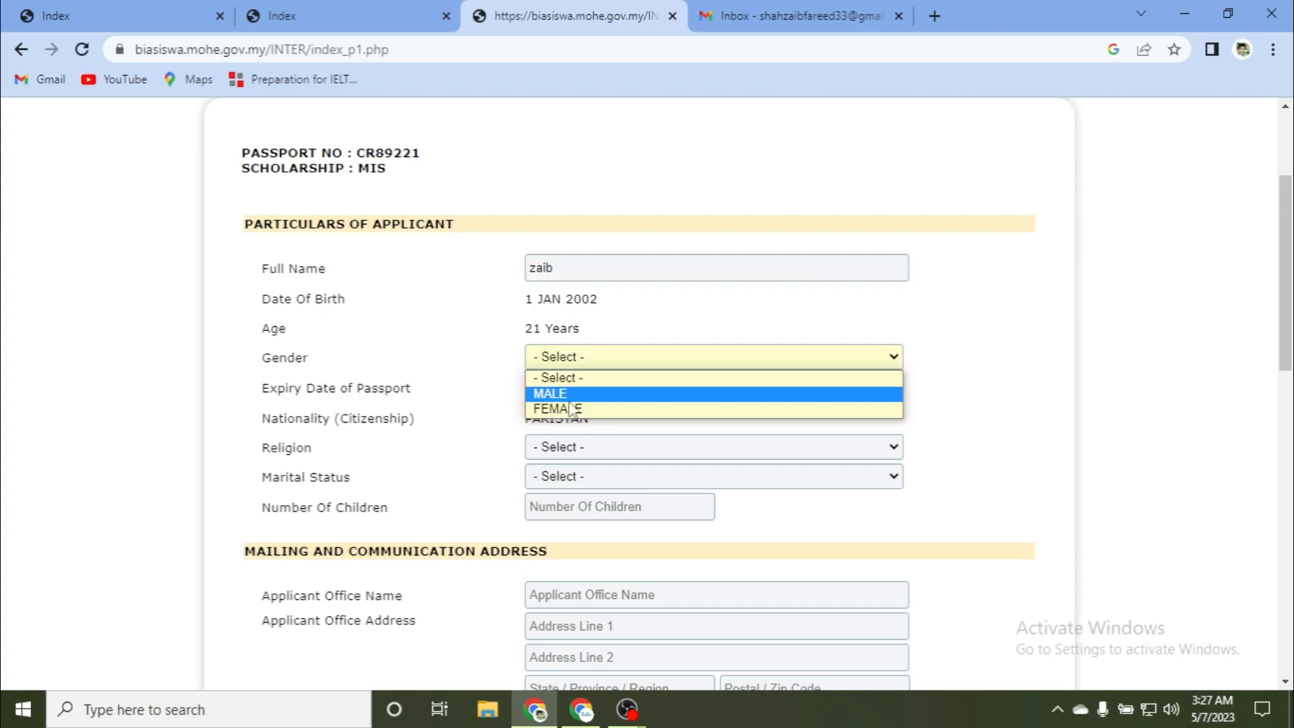
pyautogui.click(567, 399)
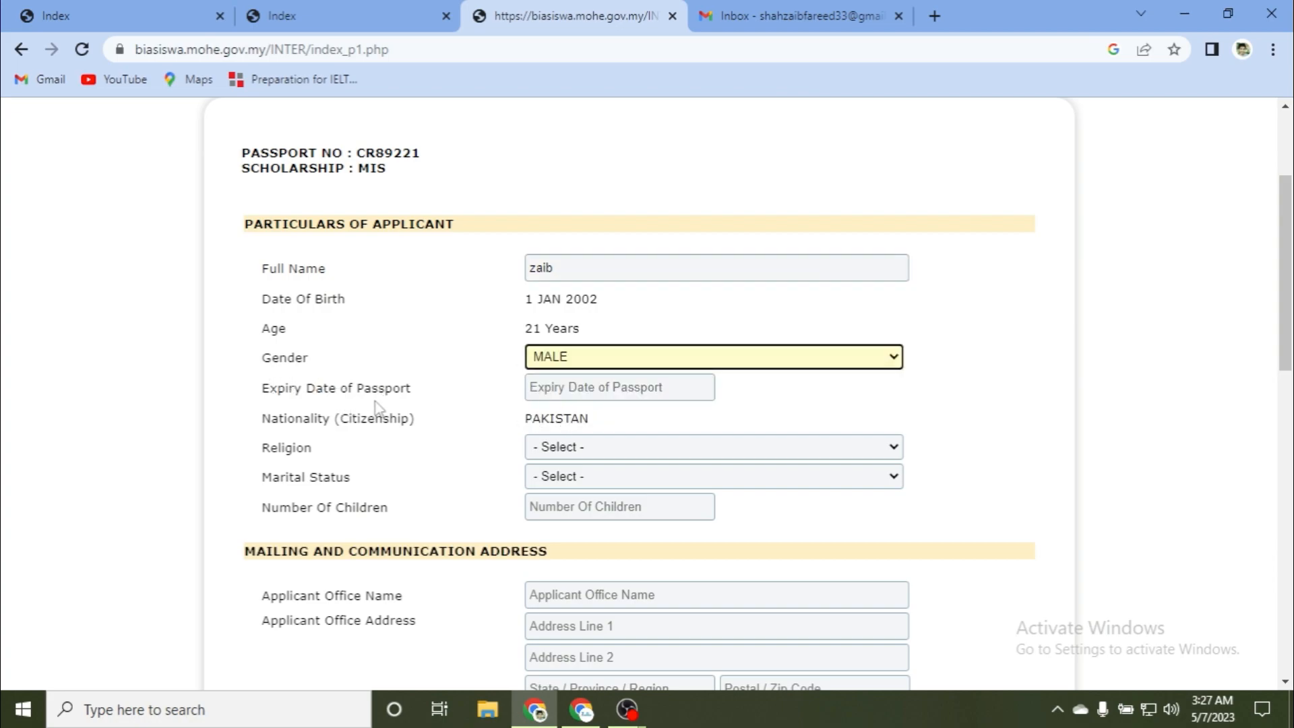
# Step: Set the passport expiry date to 1 May 2028
pyautogui.click(580, 389)
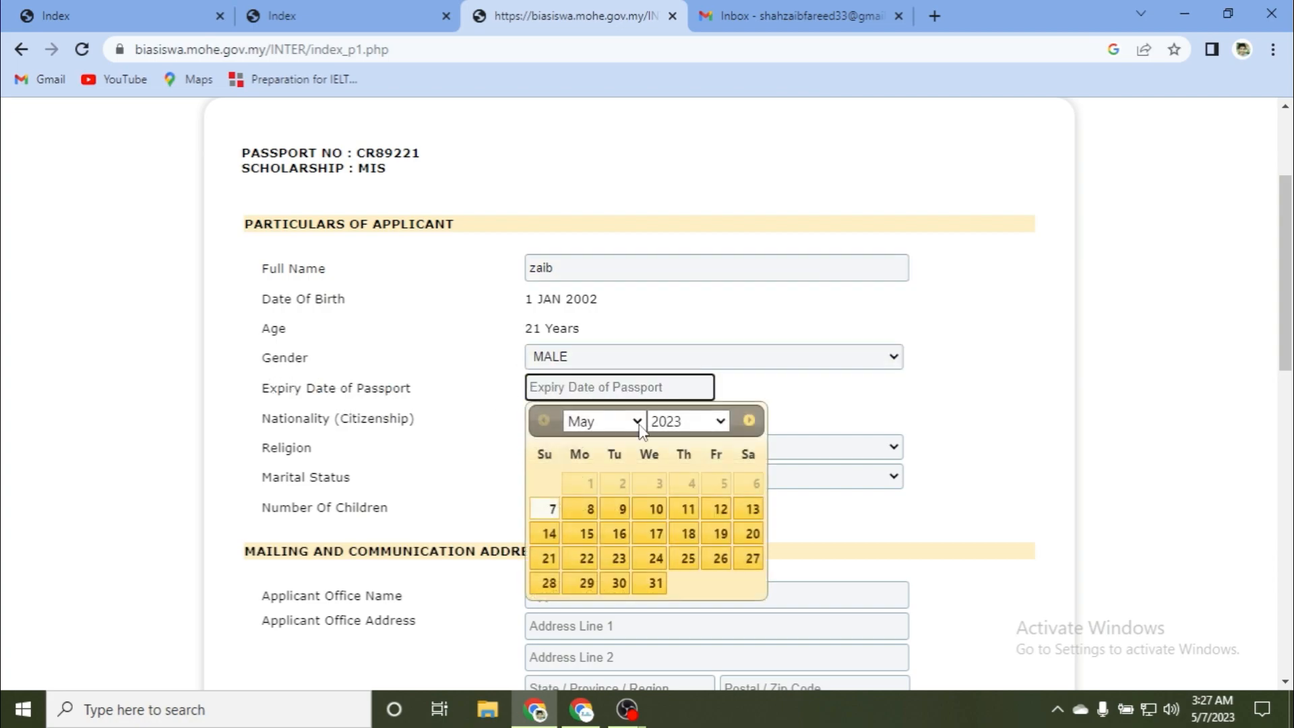
pyautogui.click(708, 423)
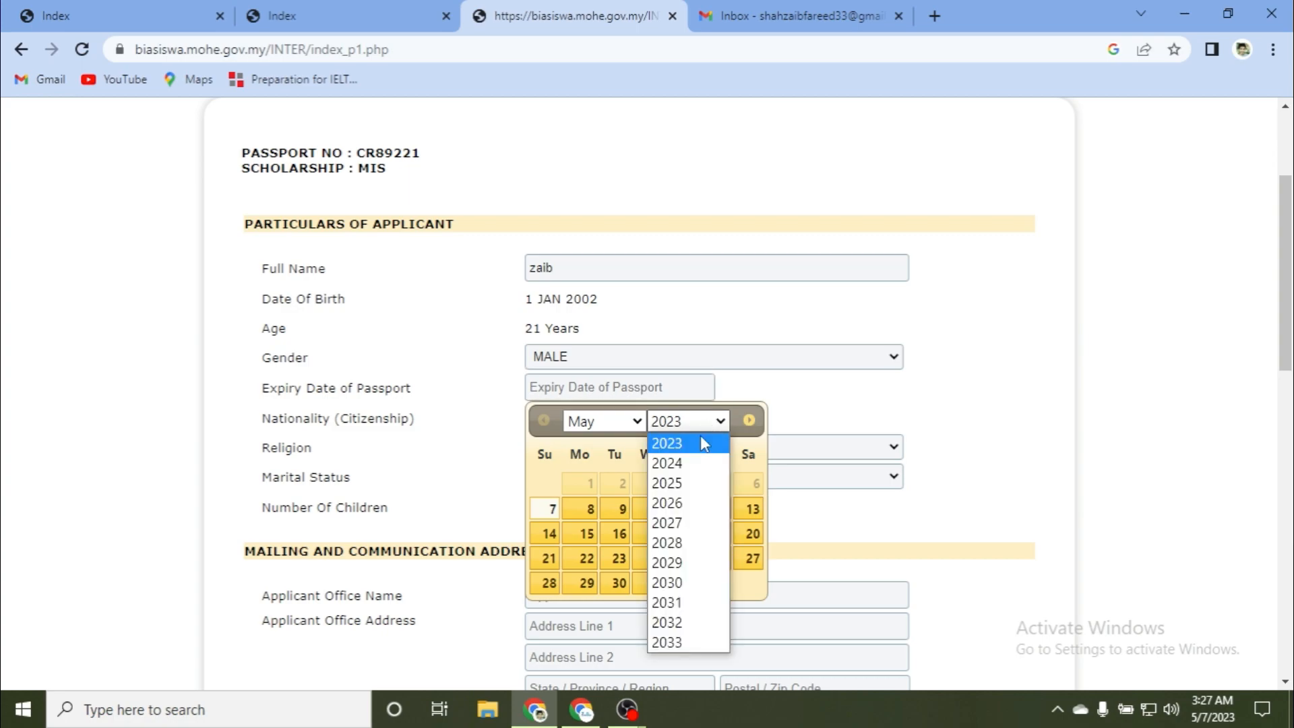
pyautogui.click(675, 543)
pyautogui.click(590, 487)
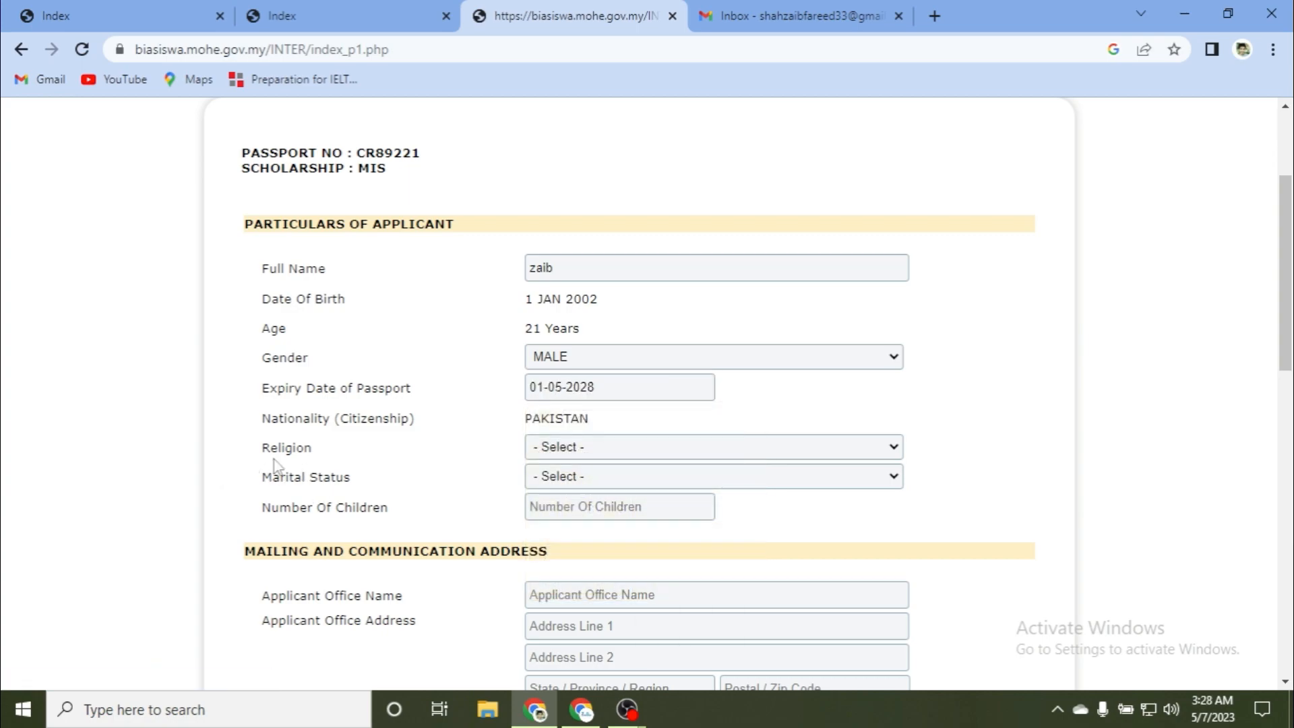
# Step: Set the religion to MUSLIM and the marital status to SINGLE
pyautogui.click(550, 450)
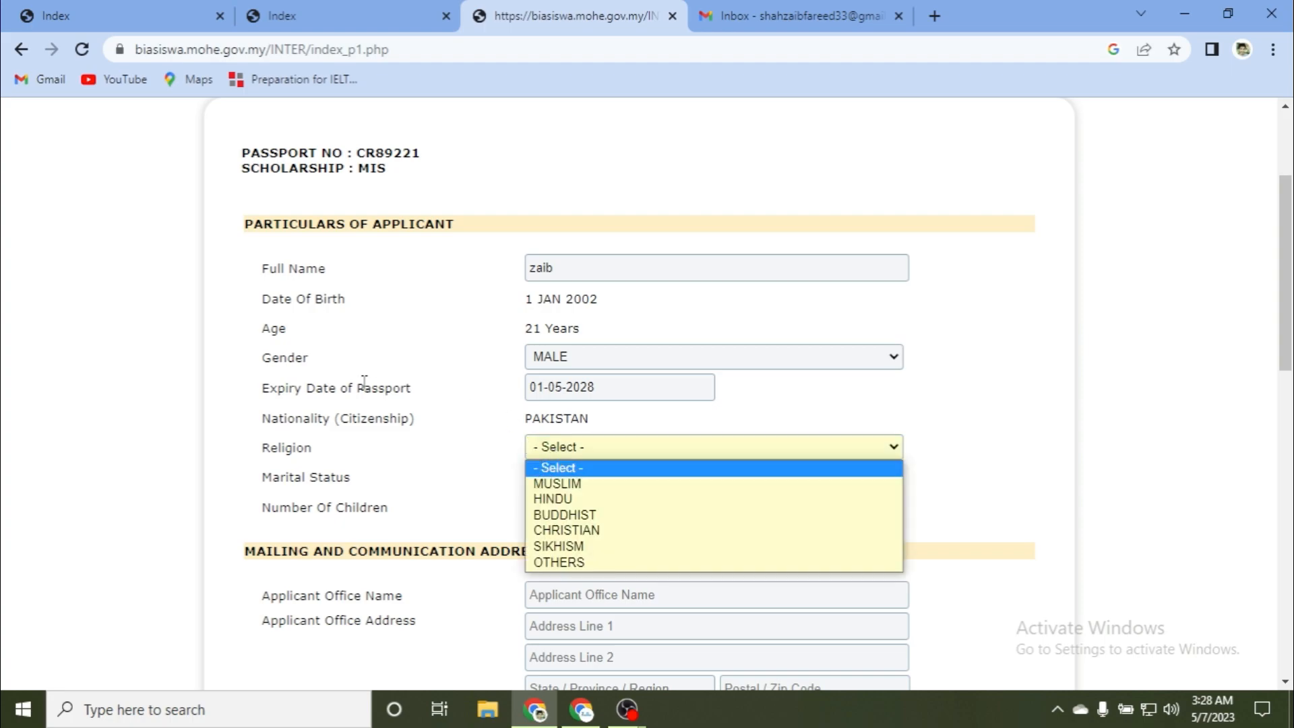
pyautogui.click(499, 412)
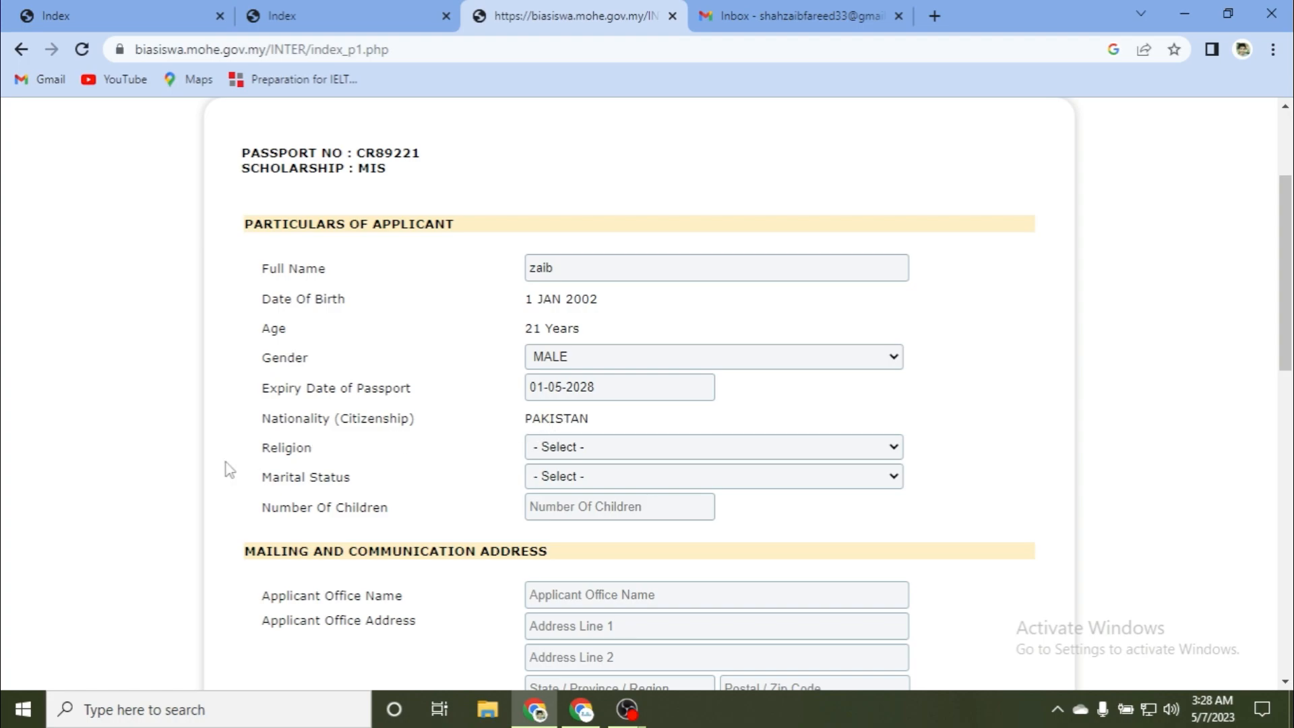
pyautogui.click(614, 455)
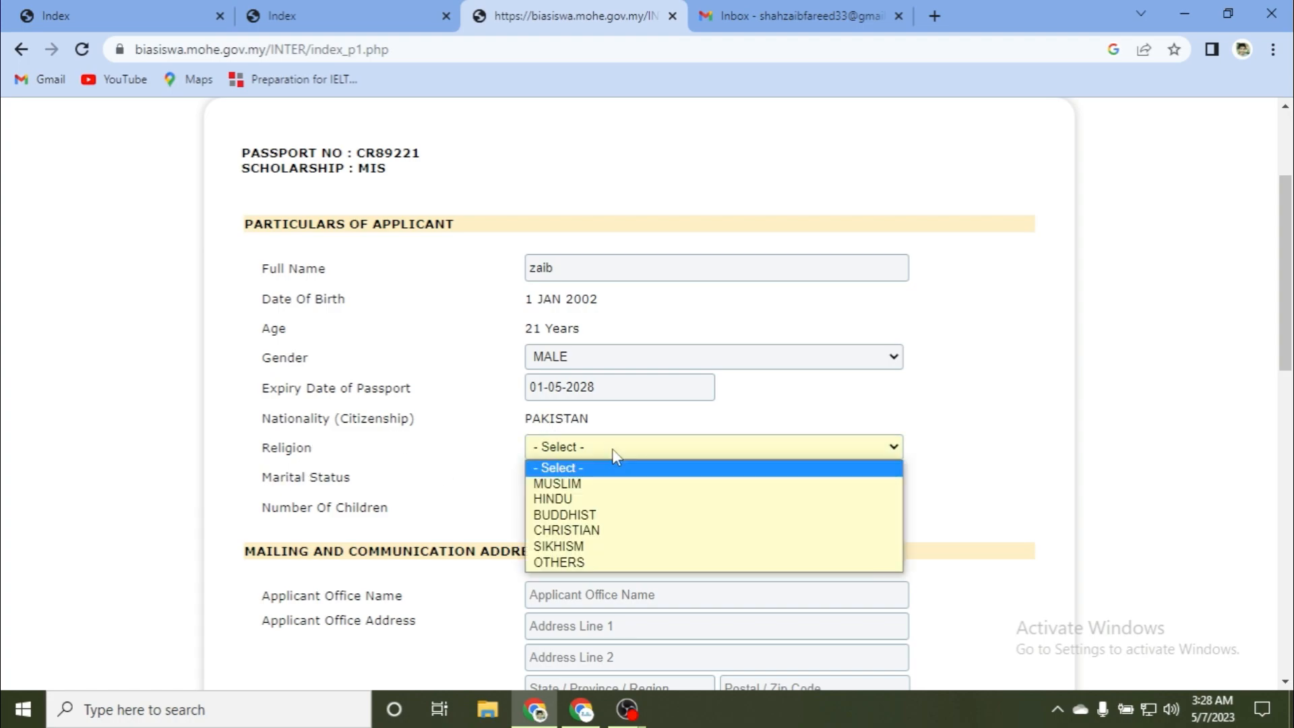
pyautogui.click(584, 486)
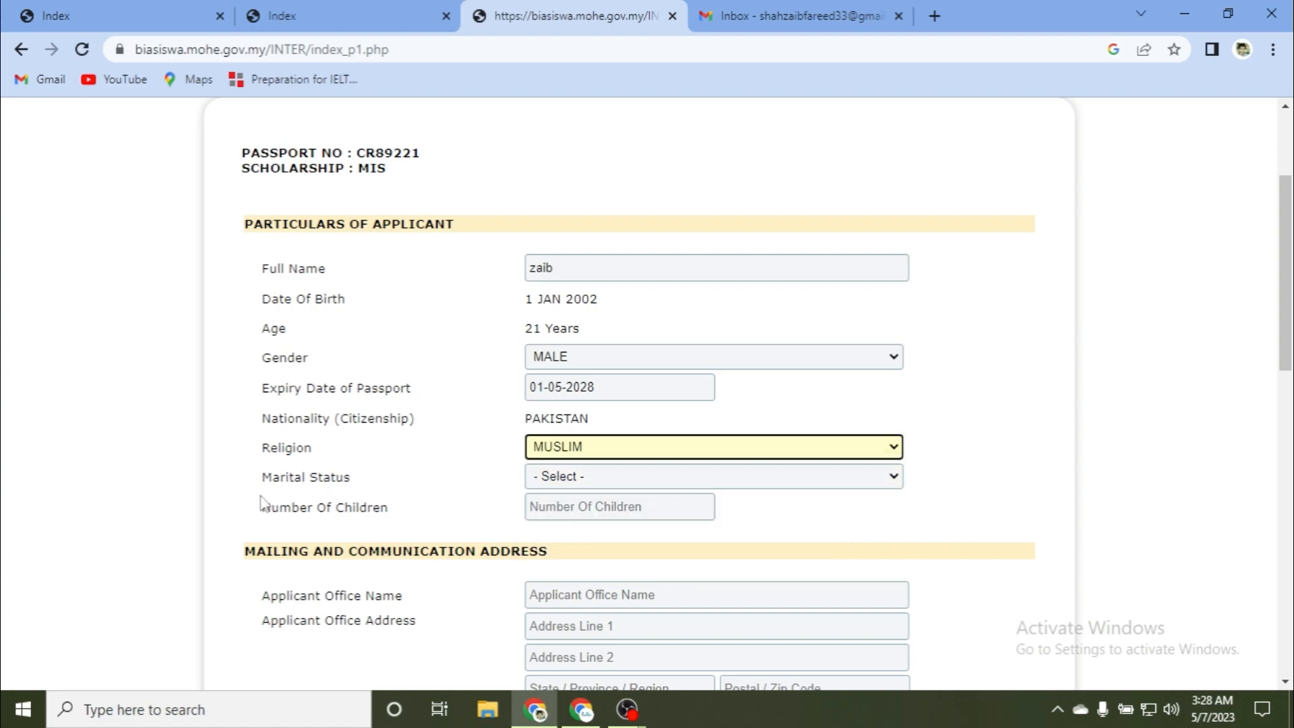
pyautogui.click(563, 476)
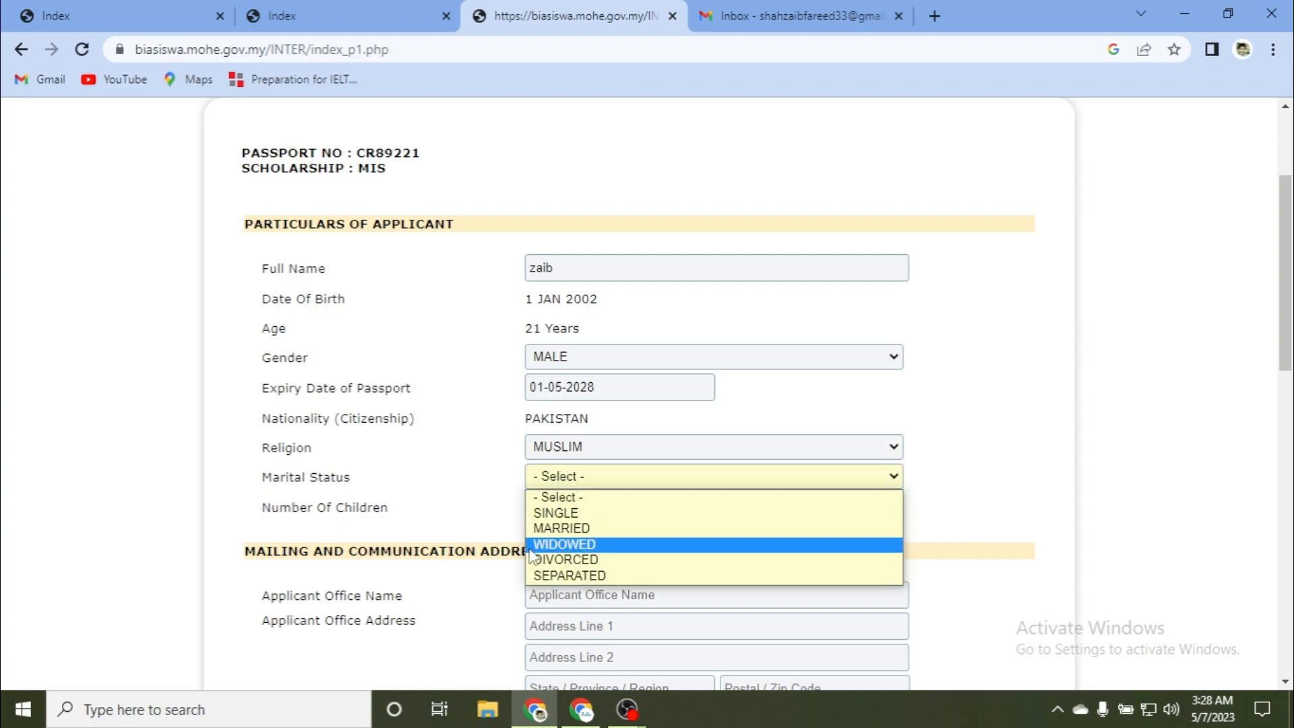
pyautogui.click(539, 513)
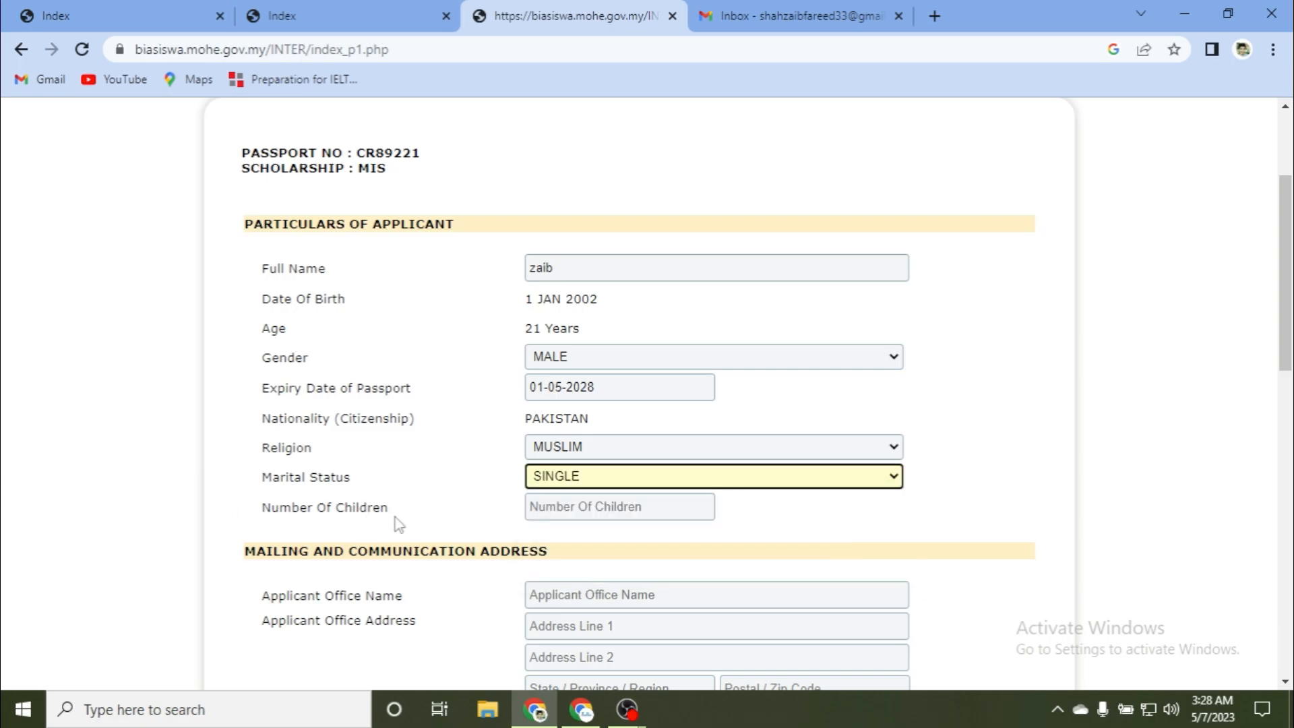
pyautogui.scroll(-3, 408, 567)
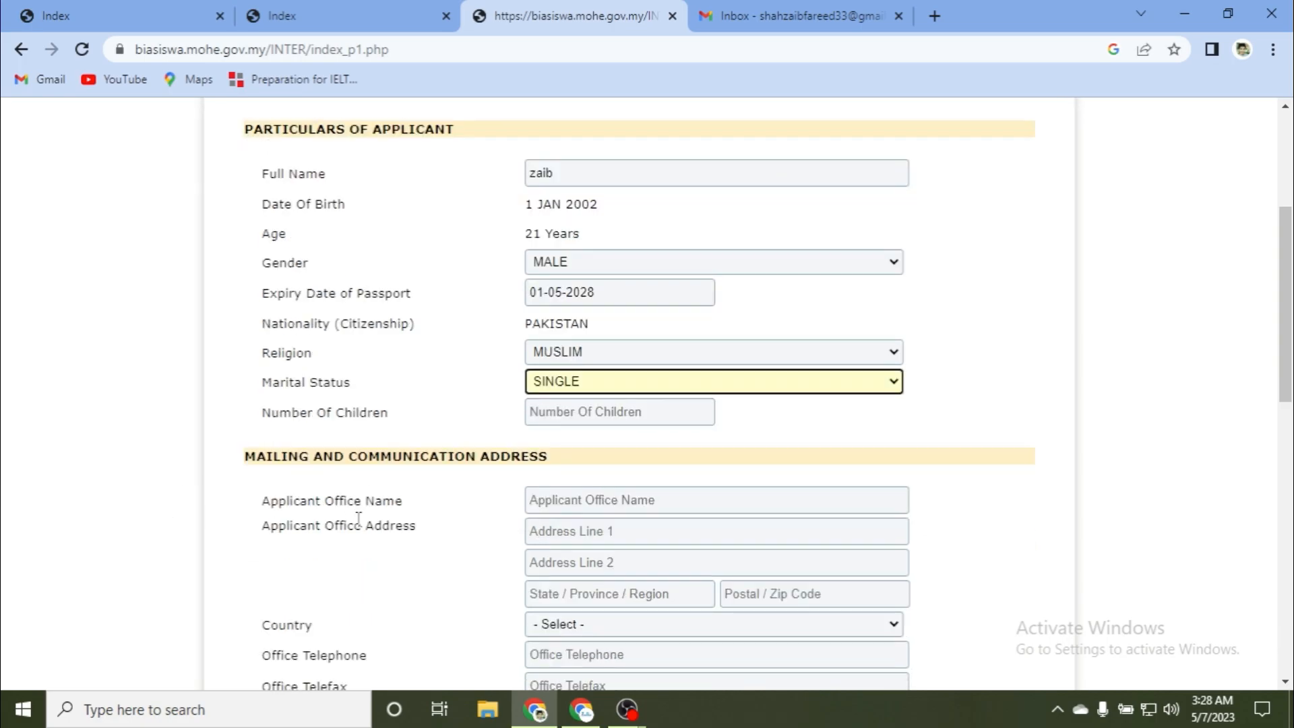
# Step: Fill in the office name, both address lines, state and postal code
pyautogui.scroll(-3, 332, 513)
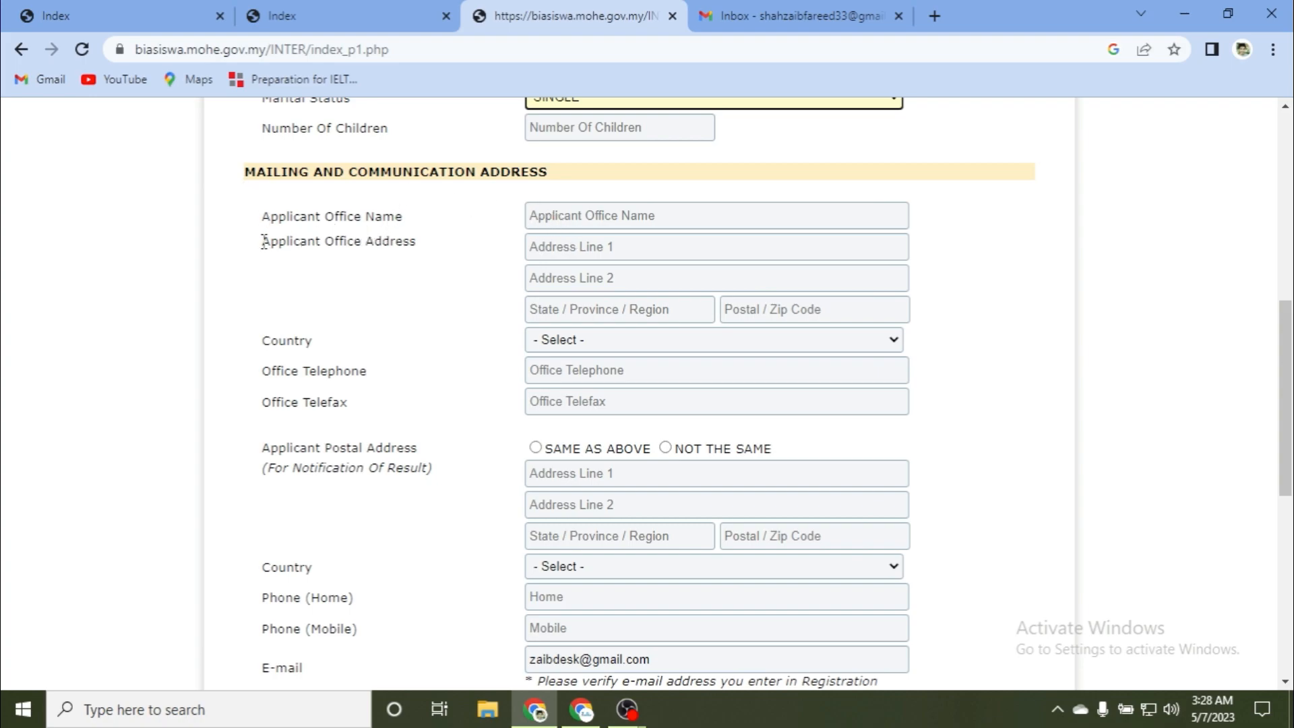
pyautogui.click(559, 219)
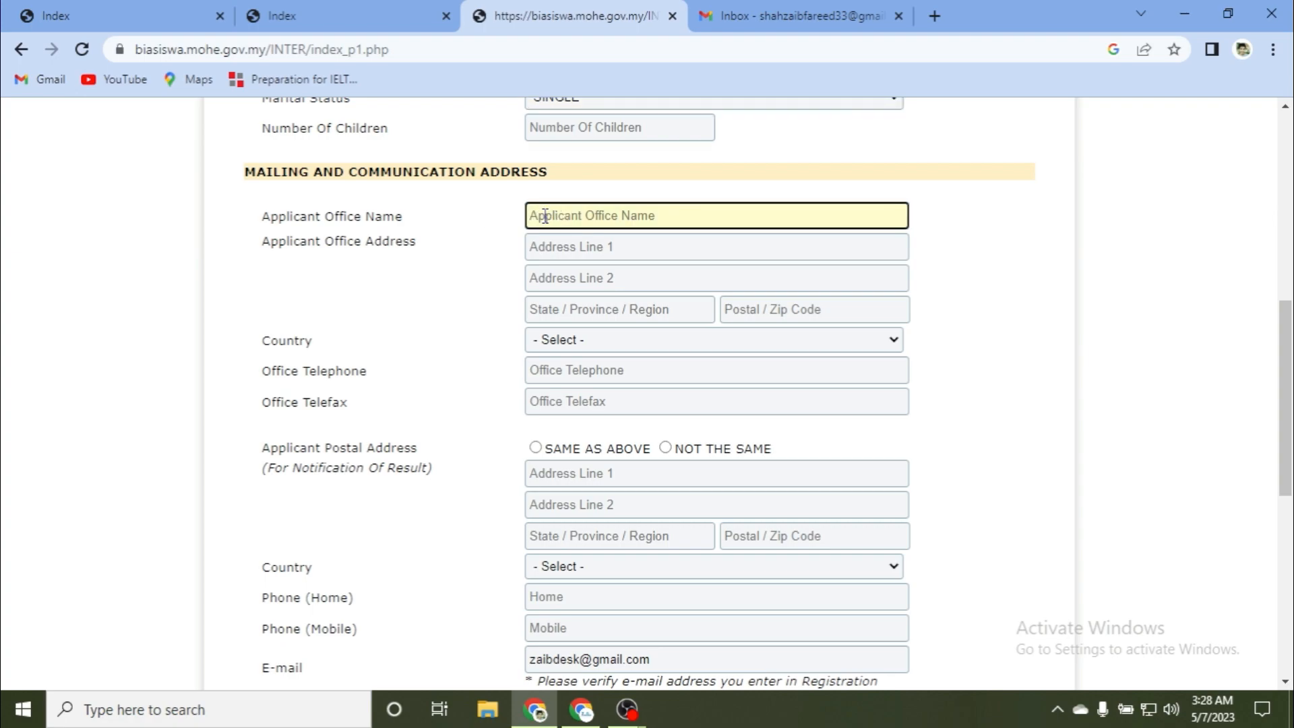
pyautogui.write('aassdd')
pyautogui.click(552, 245)
pyautogui.write('ddddd')
pyautogui.click(542, 287)
pyautogui.write('eeded')
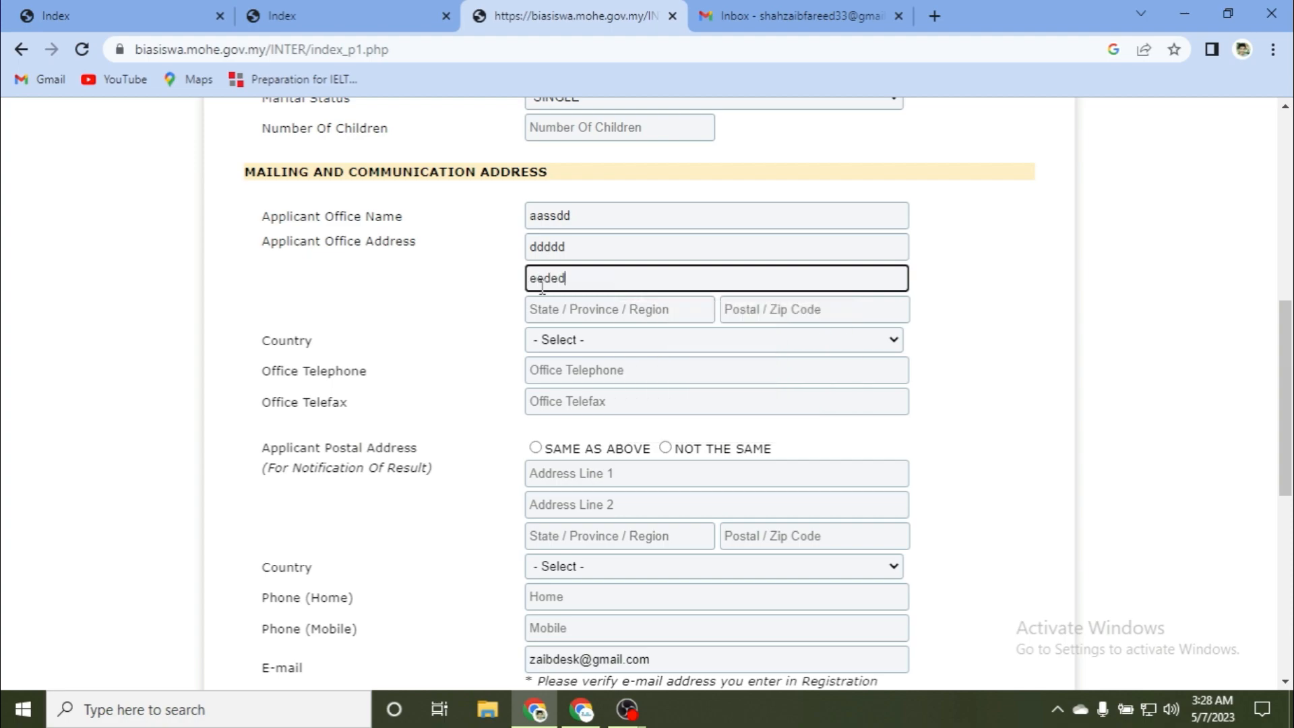
pyautogui.write('d')
pyautogui.click(569, 312)
pyautogui.write('ccccc')
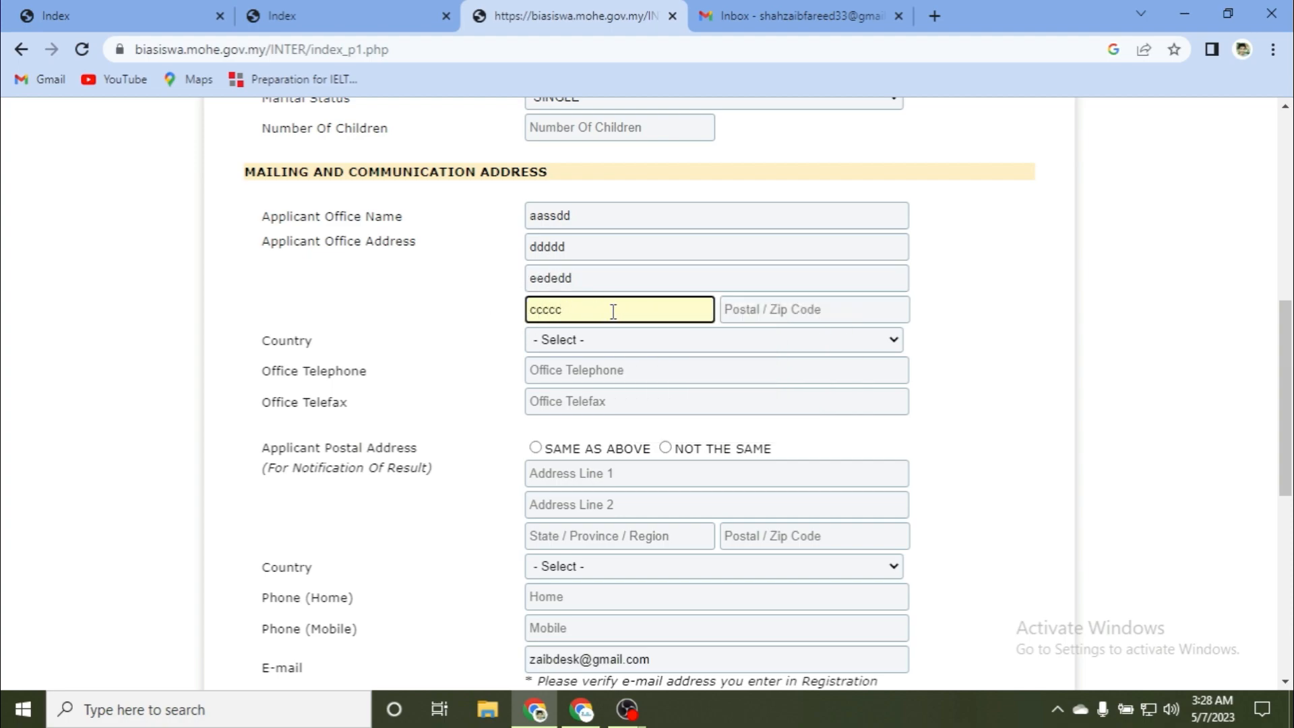
pyautogui.click(747, 314)
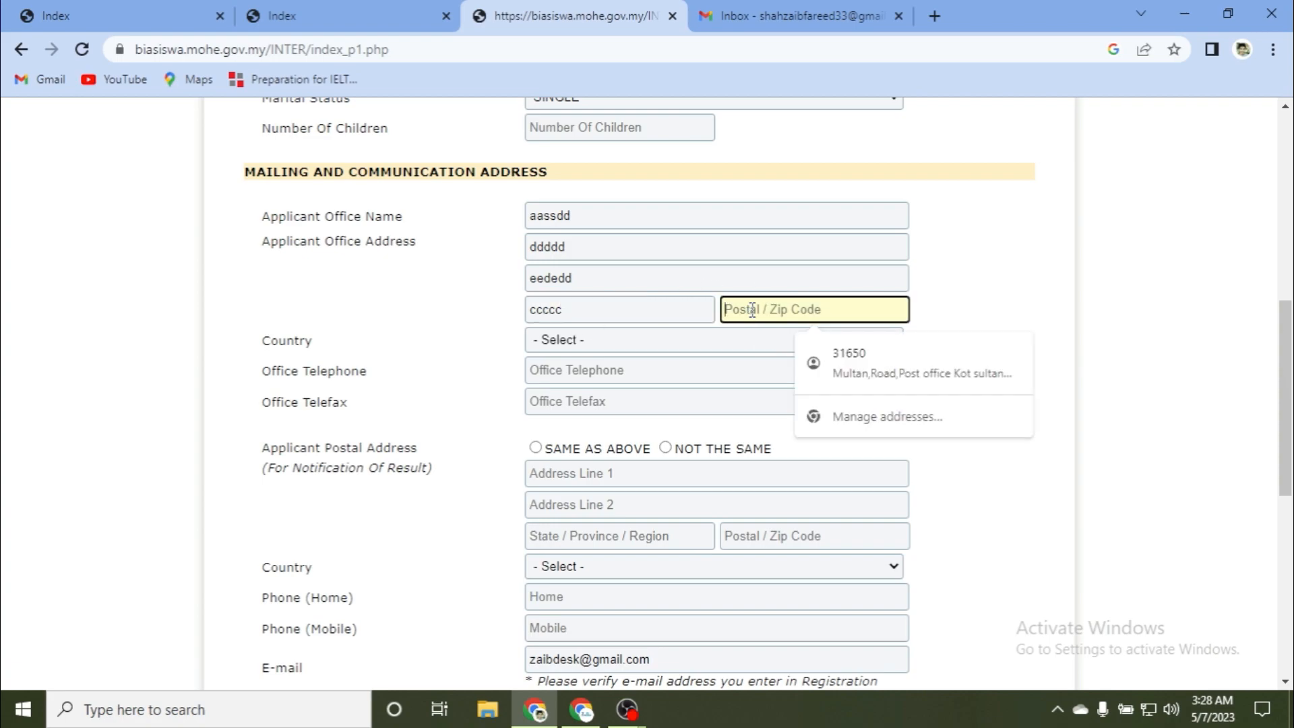
pyautogui.write('3155')
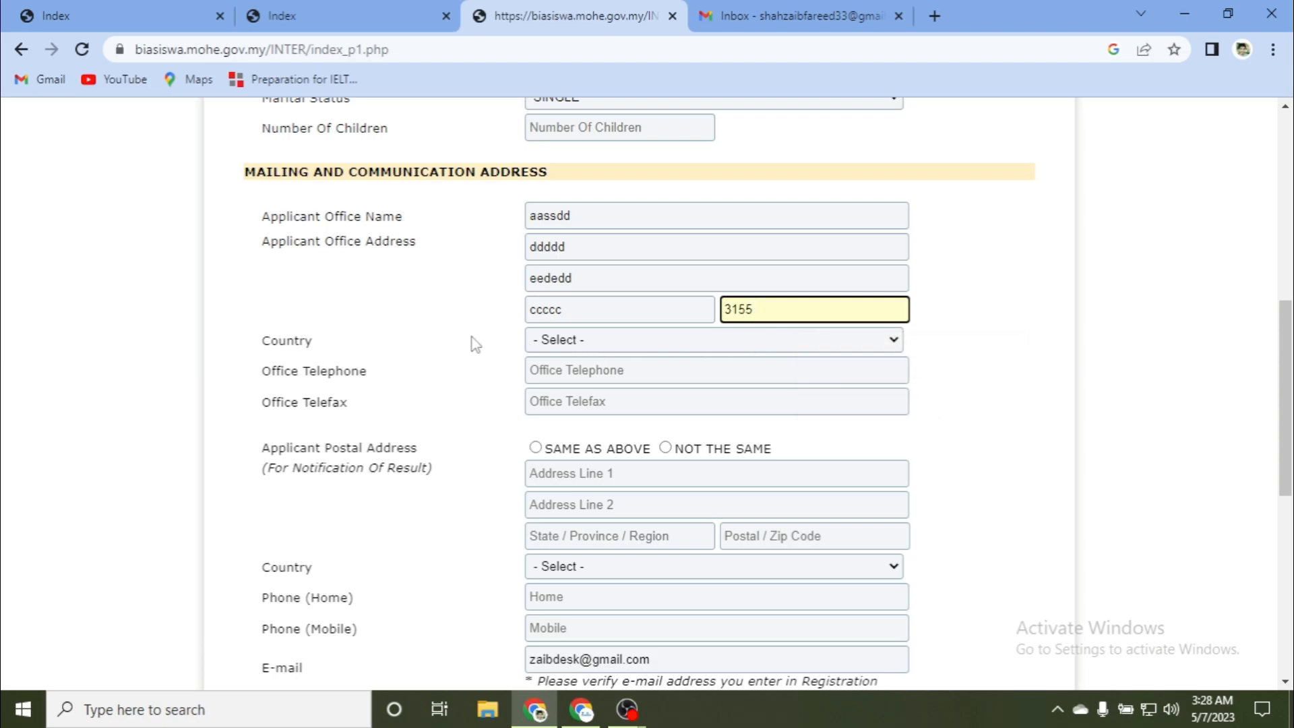
# Step: Set the office country to PAKISTAN and enter the office telephone and telefax numbers
pyautogui.click(573, 341)
pyautogui.press('p')
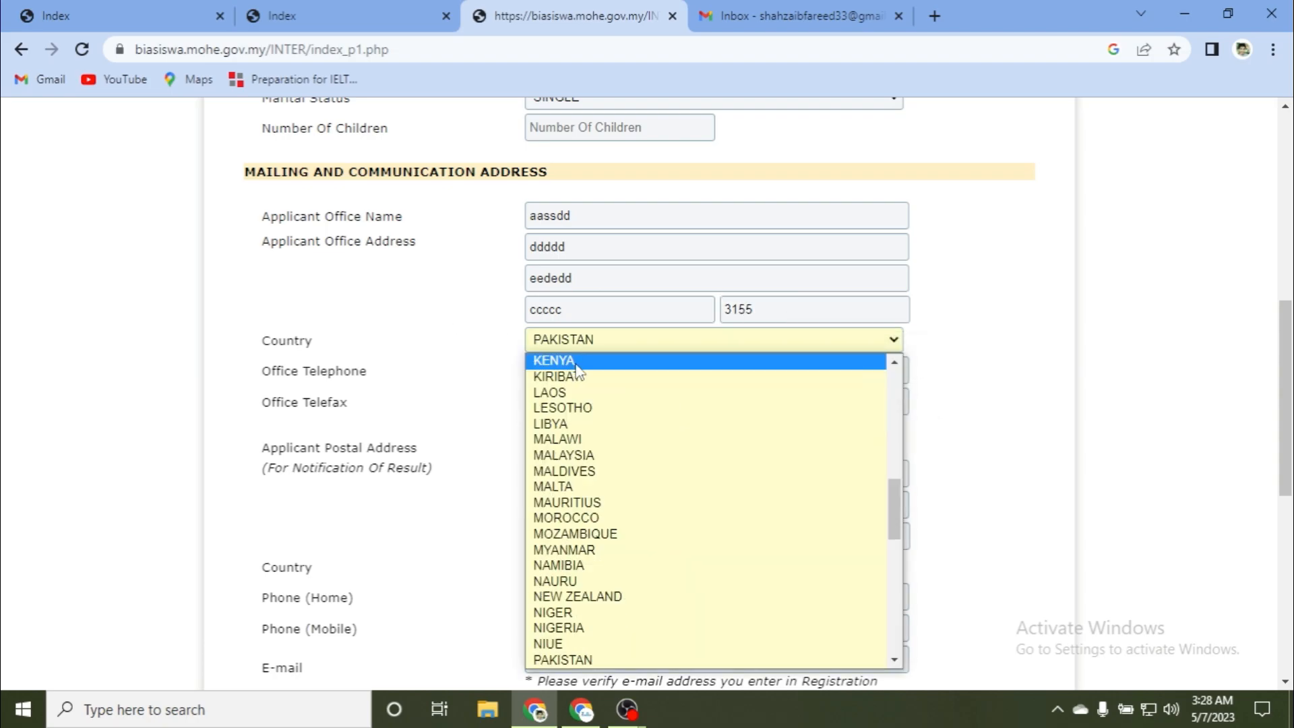
pyautogui.click(566, 660)
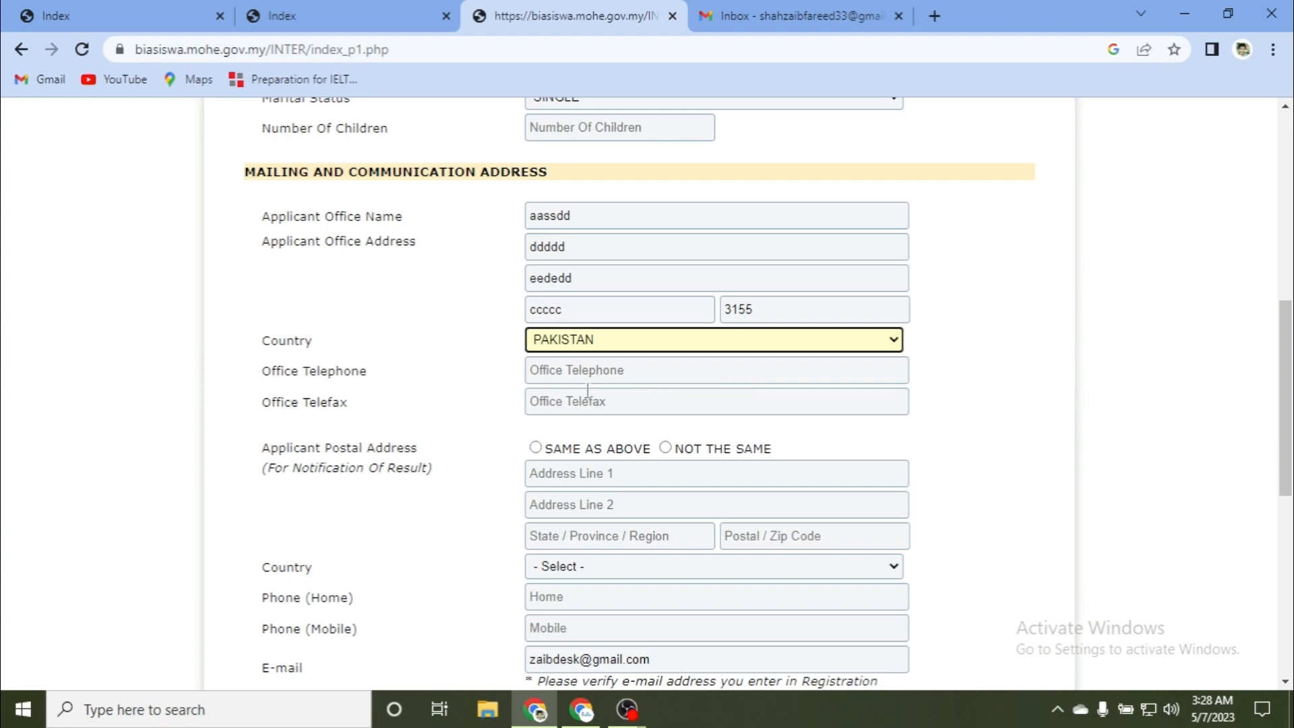
pyautogui.click(571, 374)
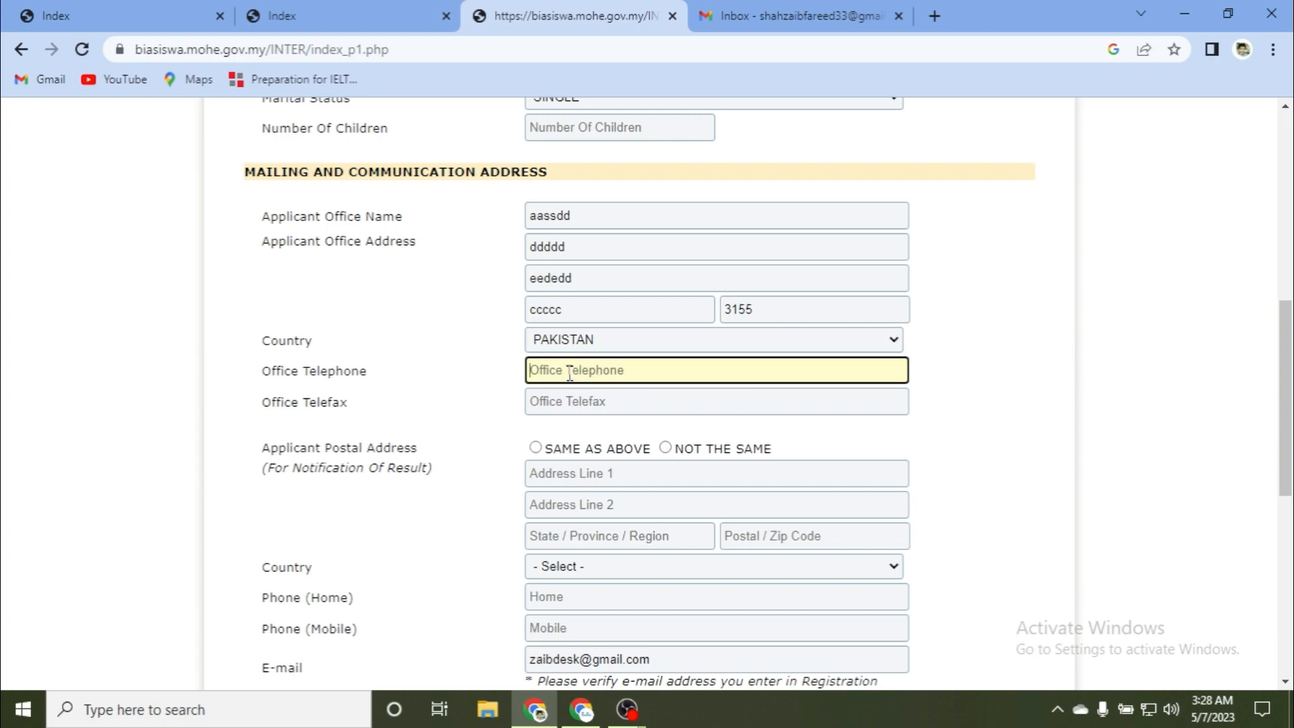
pyautogui.write('030277')
pyautogui.write('00')
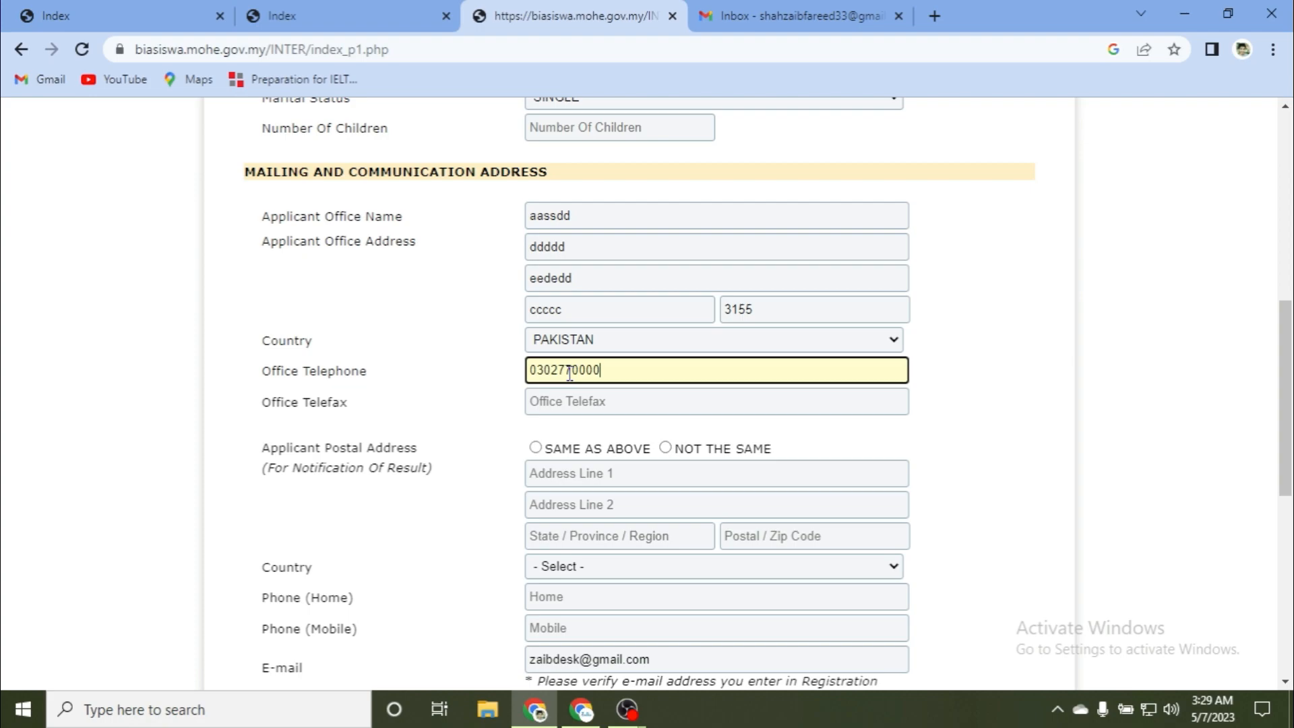
pyautogui.click(548, 407)
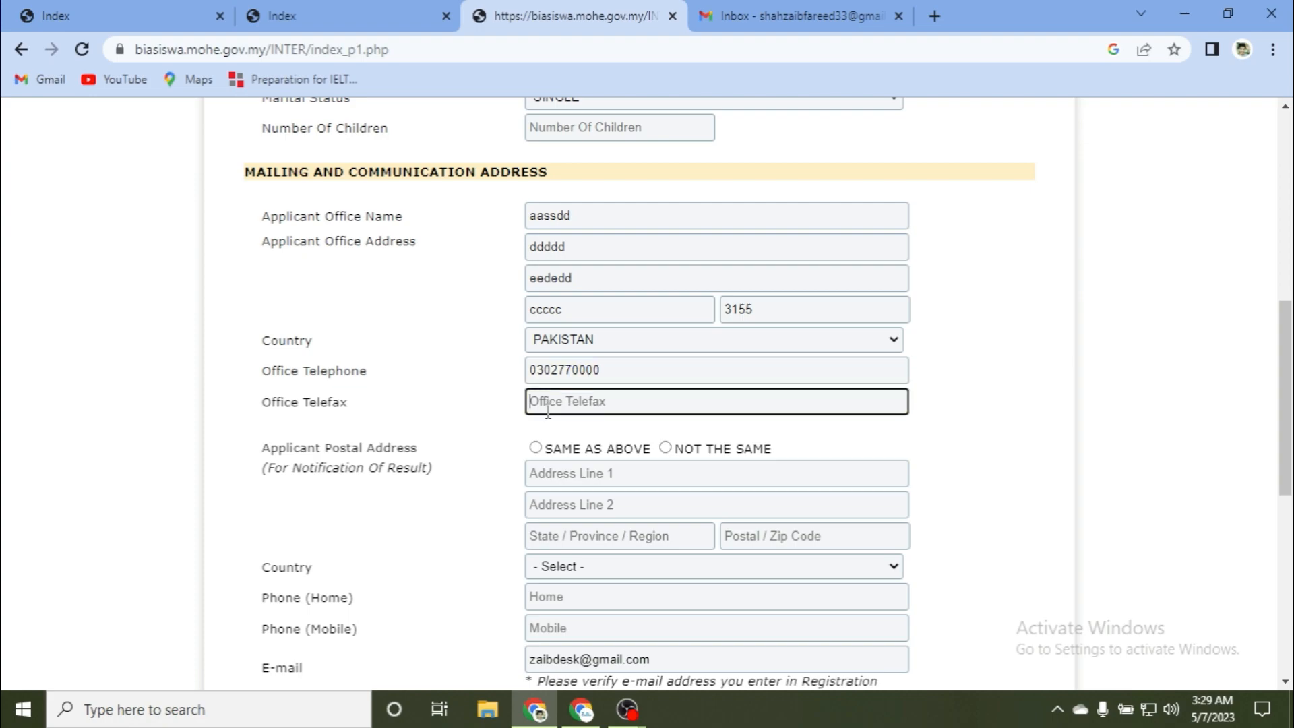
pyautogui.write('9')
pyautogui.write('20098r544')
pyautogui.press('BackSpace')
pyautogui.press('BackSpace')
pyautogui.press('BackSpace')
pyautogui.press('BackSpace')
# Step: Finish the telefax number and set the postal address to SAME AS ABOVE
pyautogui.write('8888')
pyautogui.scroll(-3, 297, 404)
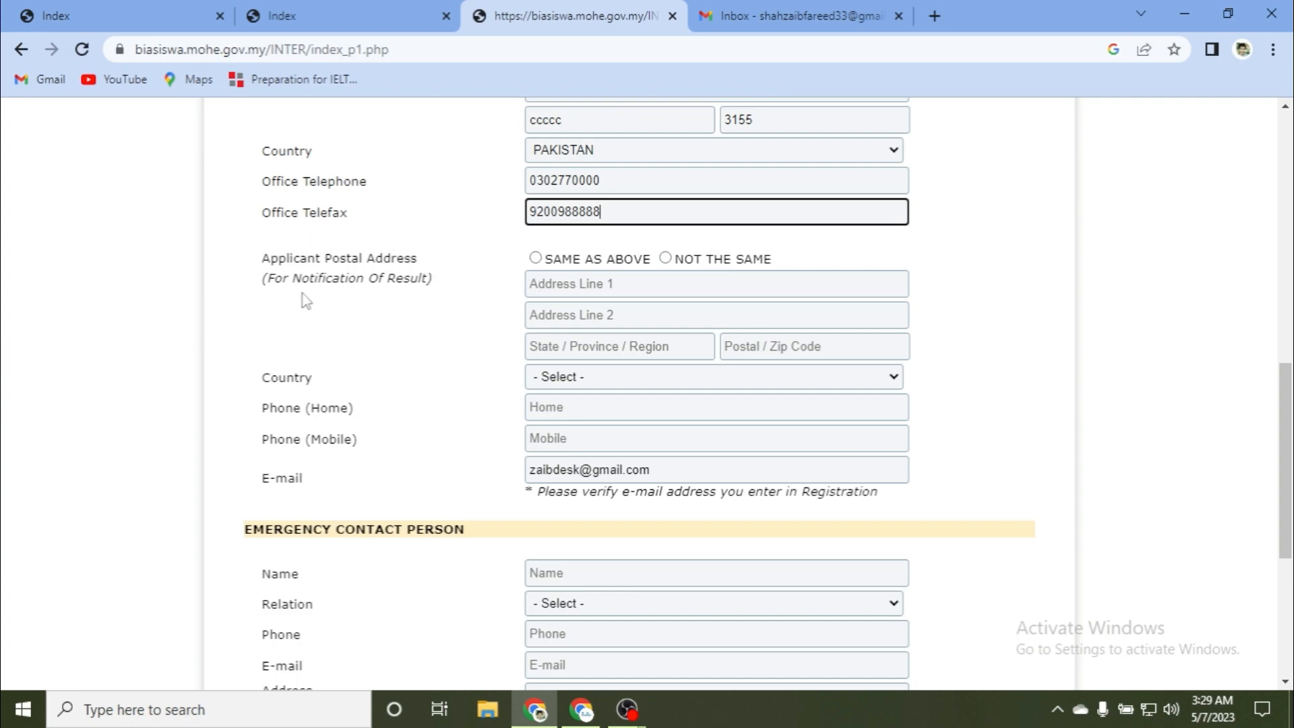
pyautogui.click(536, 259)
pyautogui.scroll(-3, 463, 326)
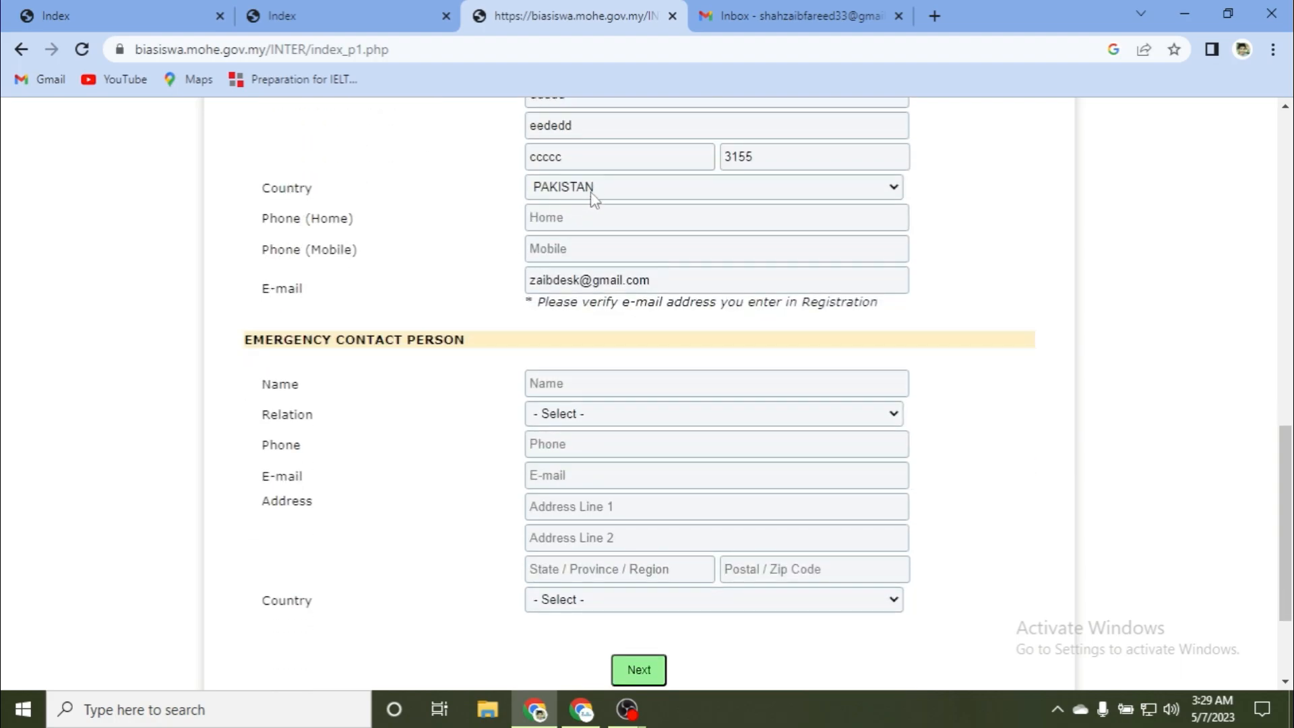
# Step: Enter the home phone number and begin the mobile phone number
pyautogui.click(570, 221)
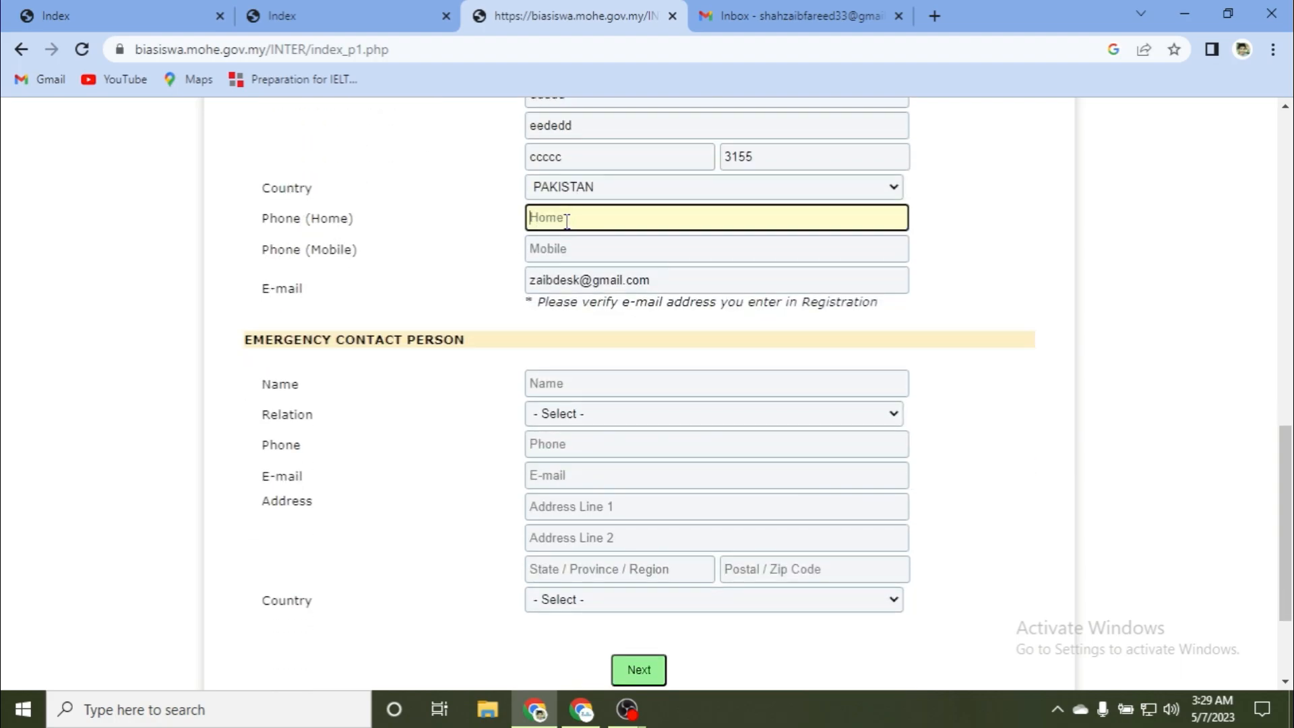
pyautogui.write('0')
pyautogui.press('BackSpace')
pyautogui.write('+')
pyautogui.click(577, 251)
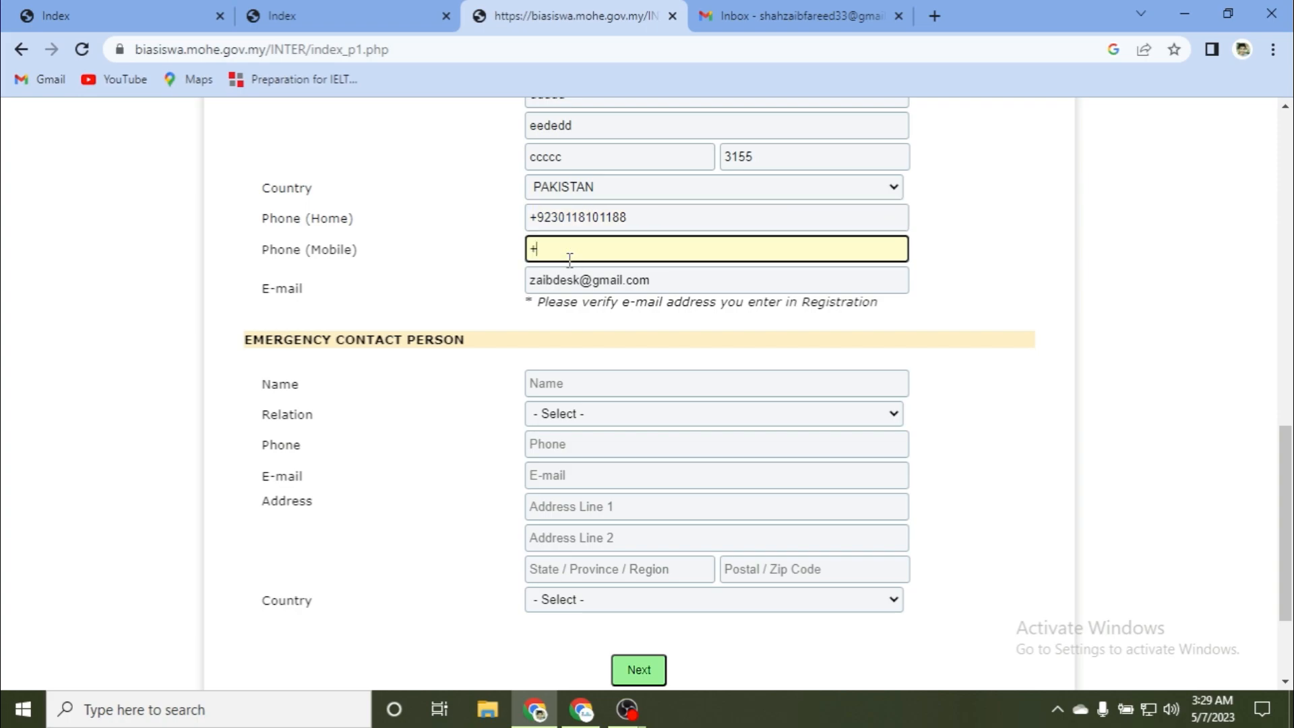
# Step: Enter the emergency contact's name, relation PARENT, phone number and e-mail
pyautogui.scroll(-2, 675, 305)
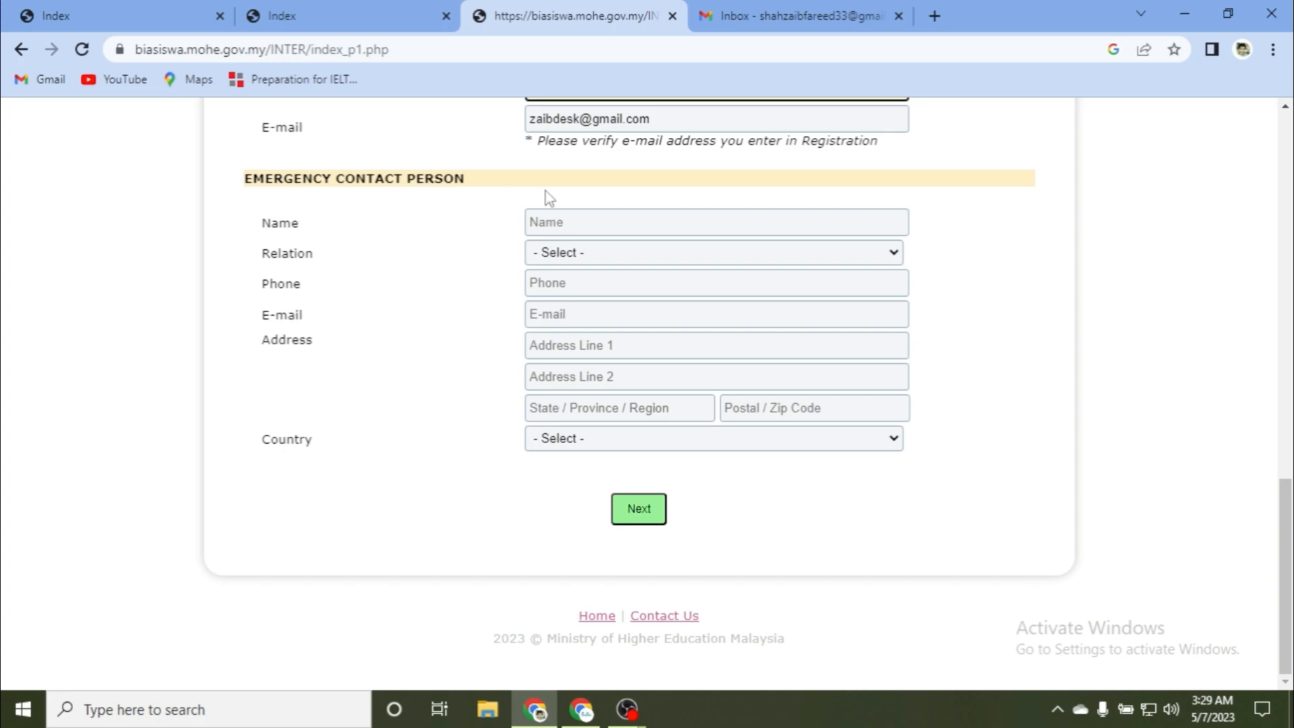
pyautogui.click(558, 219)
pyautogui.write('ftfgtgt')
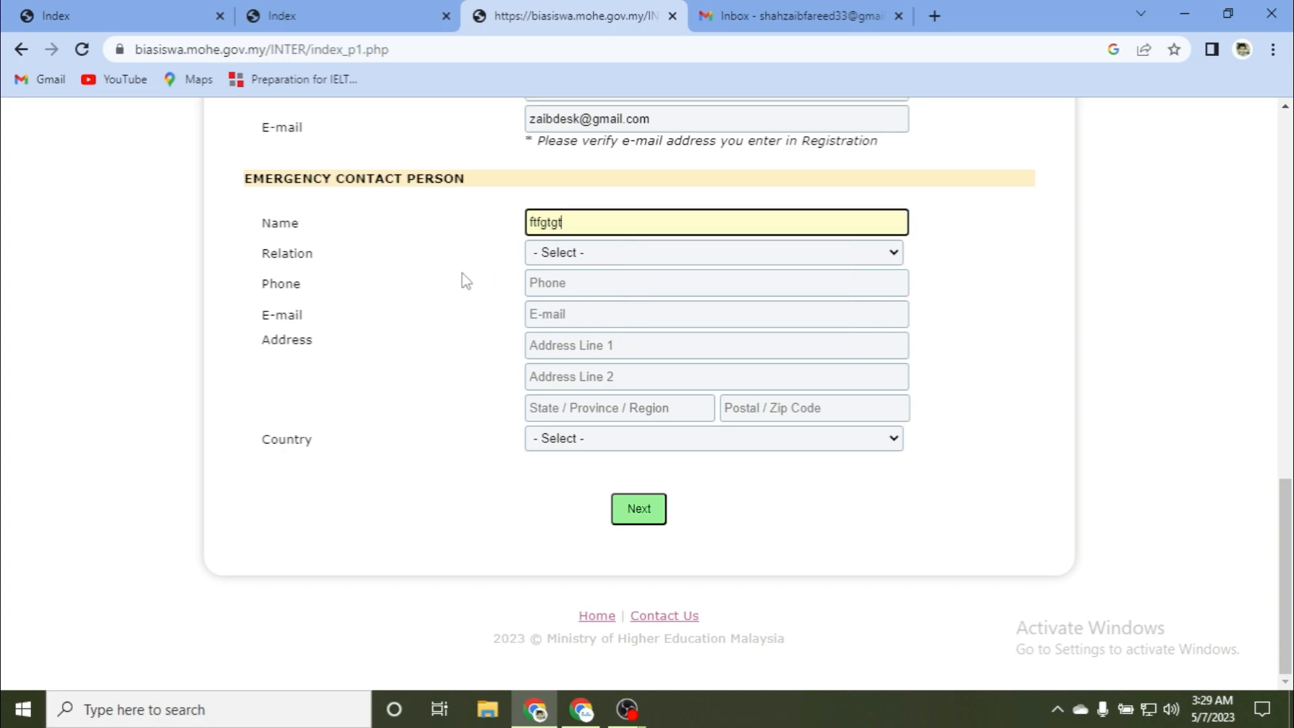
pyautogui.click(571, 257)
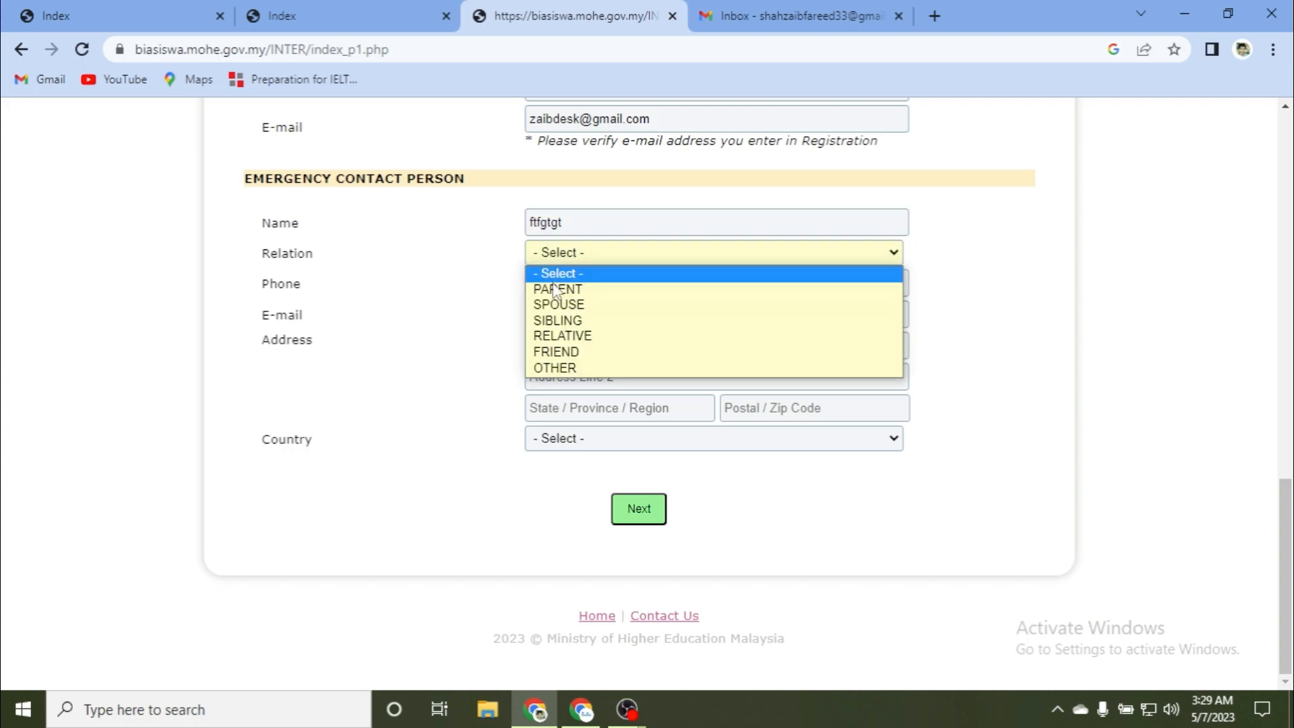
pyautogui.click(550, 289)
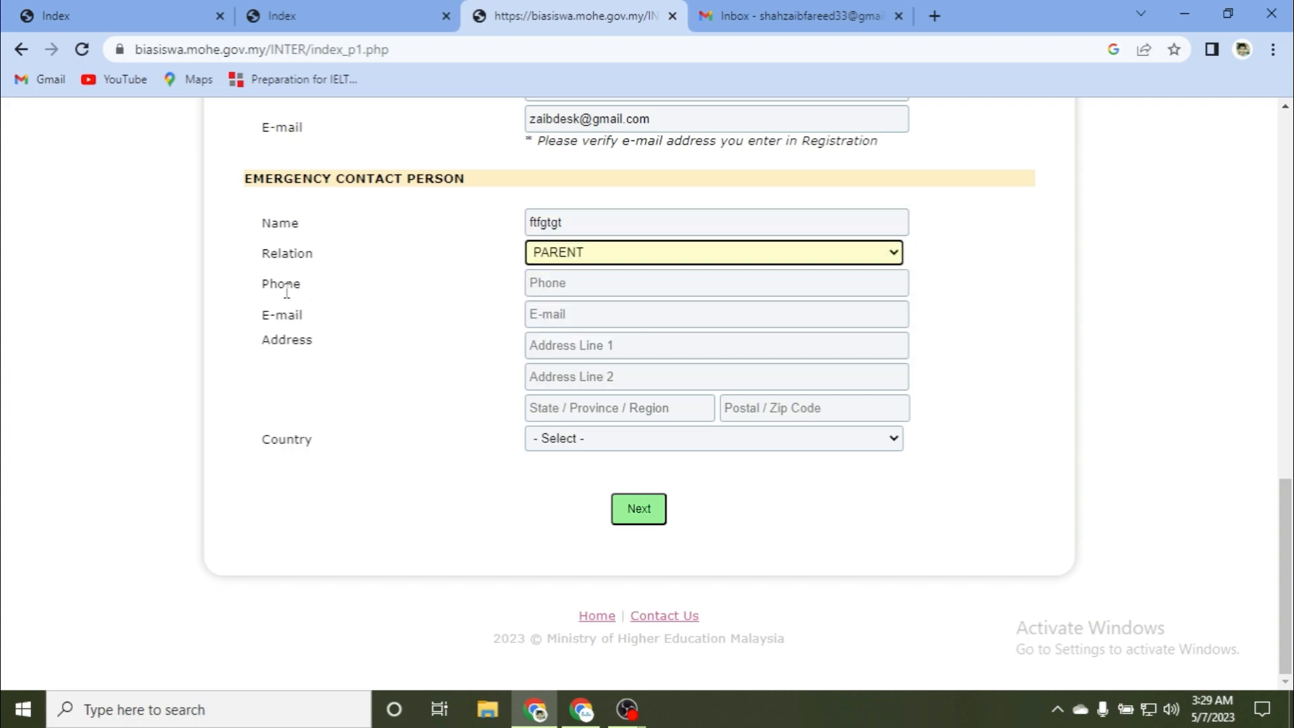
pyautogui.click(561, 284)
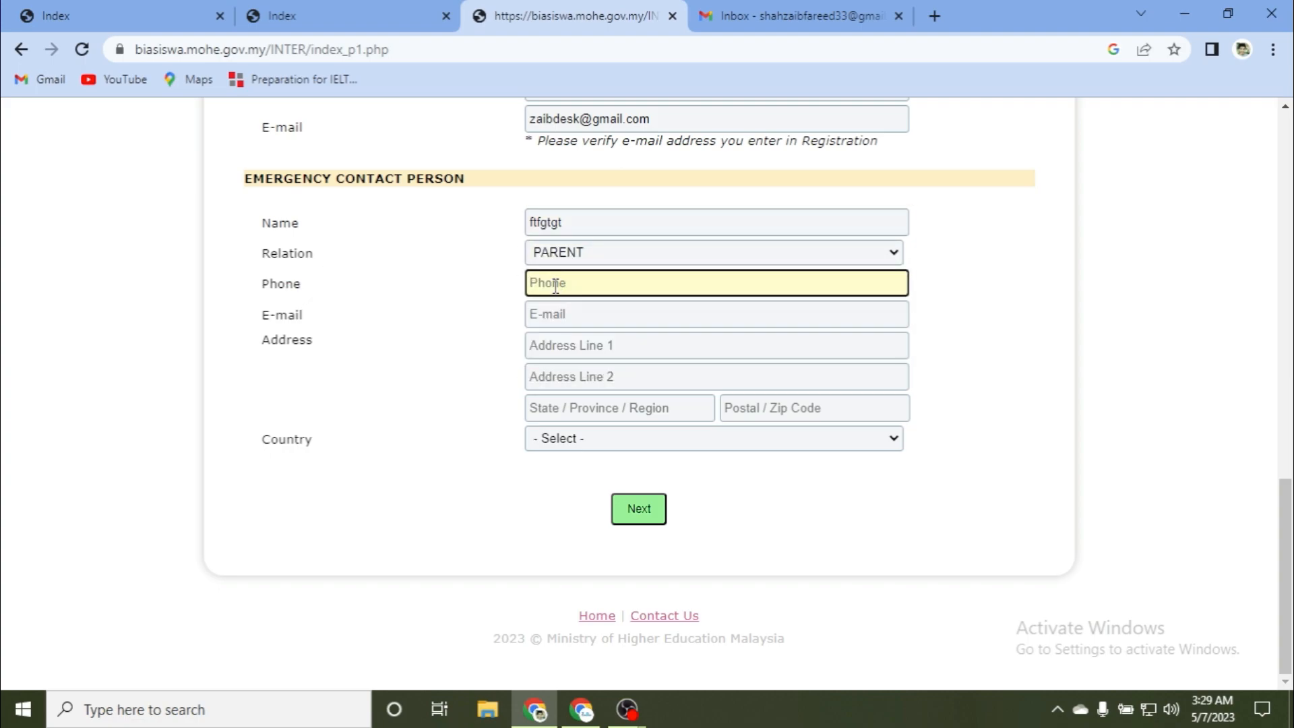
pyautogui.click(590, 321)
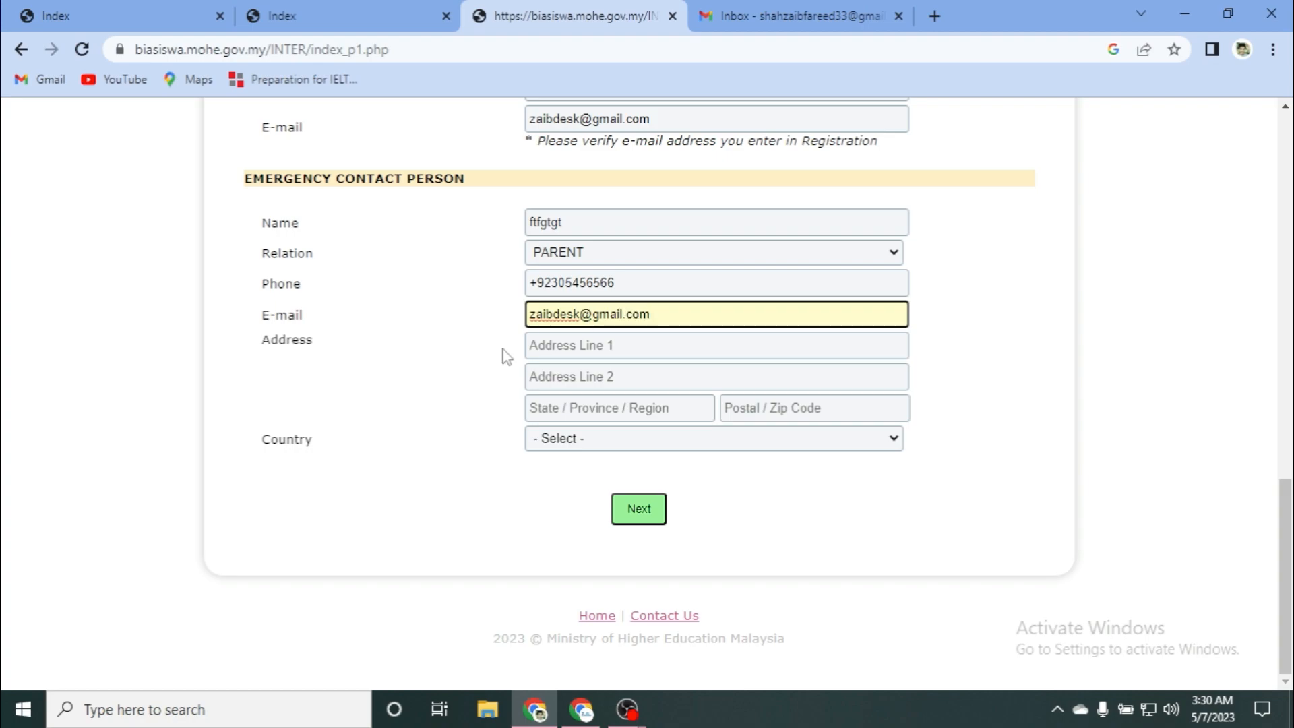
# Step: Fill the contact's address lines and state, autofill the postal code, keep PAKISTAN, and submit
pyautogui.click(550, 348)
pyautogui.write('erftgggg')
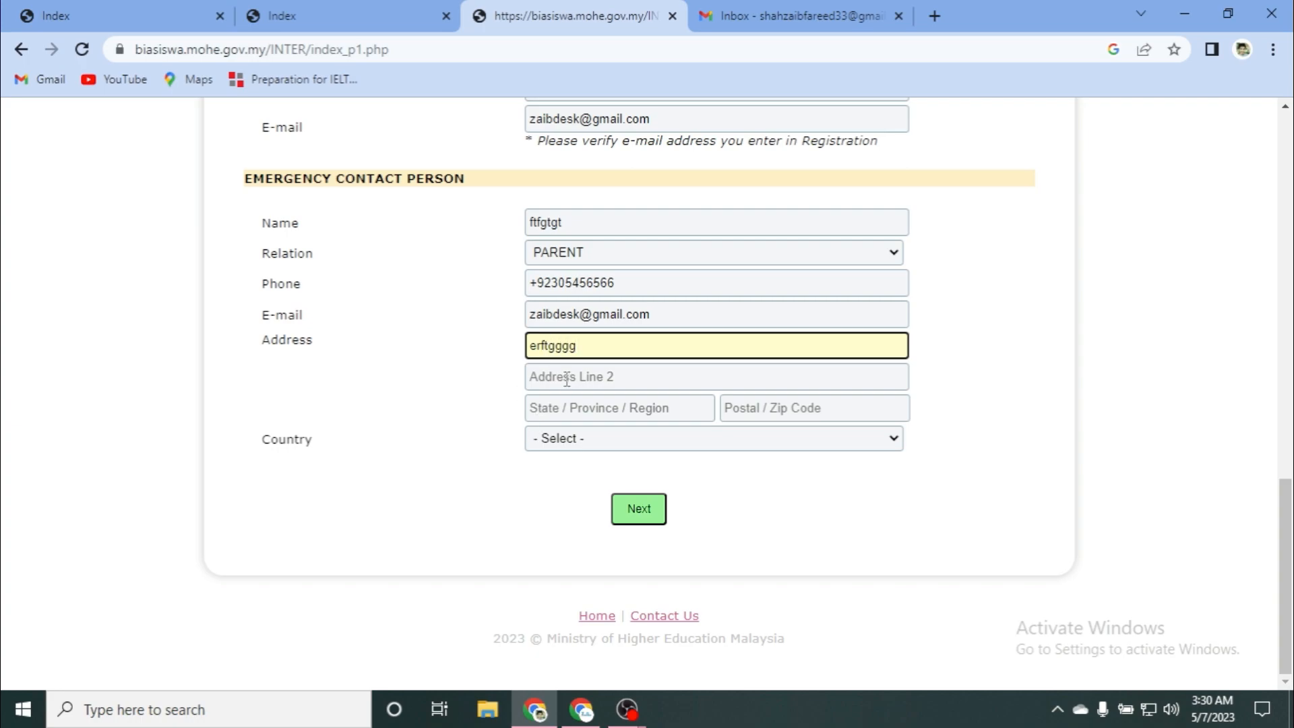
pyautogui.click(567, 379)
pyautogui.write('vvvvvfrf')
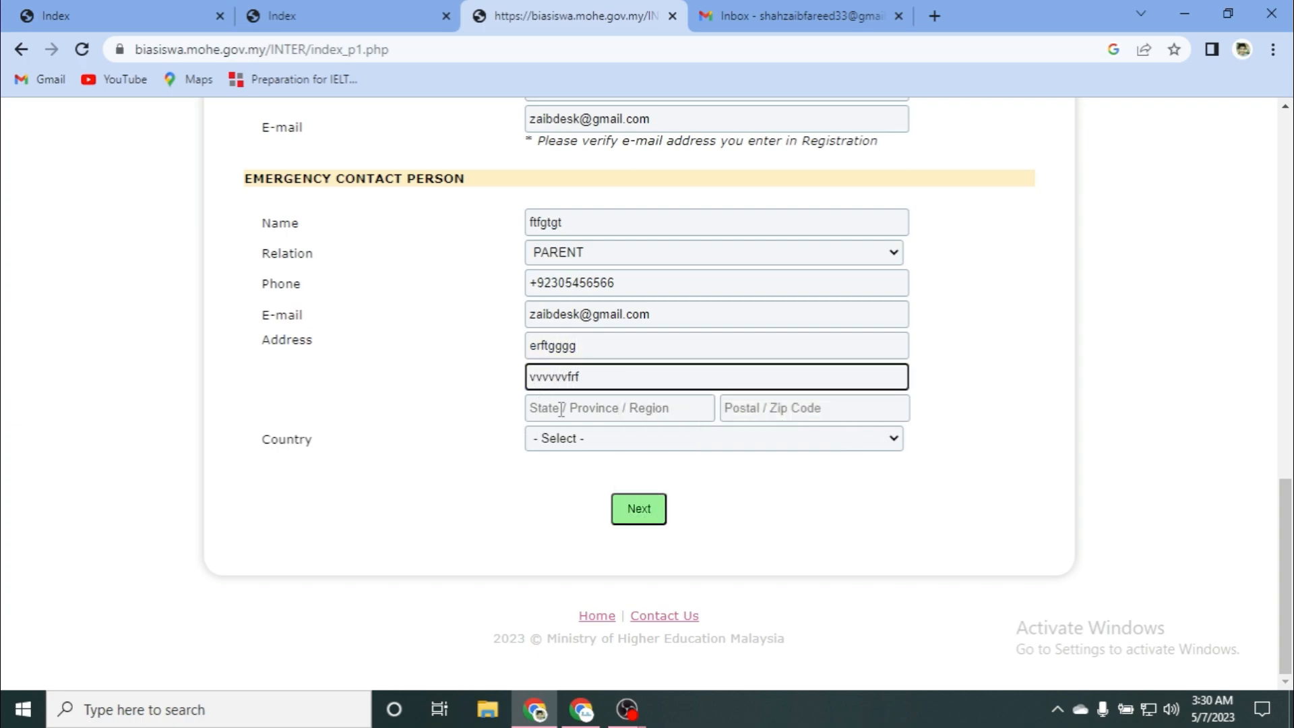
pyautogui.click(562, 410)
pyautogui.write('rrgtfgvdf')
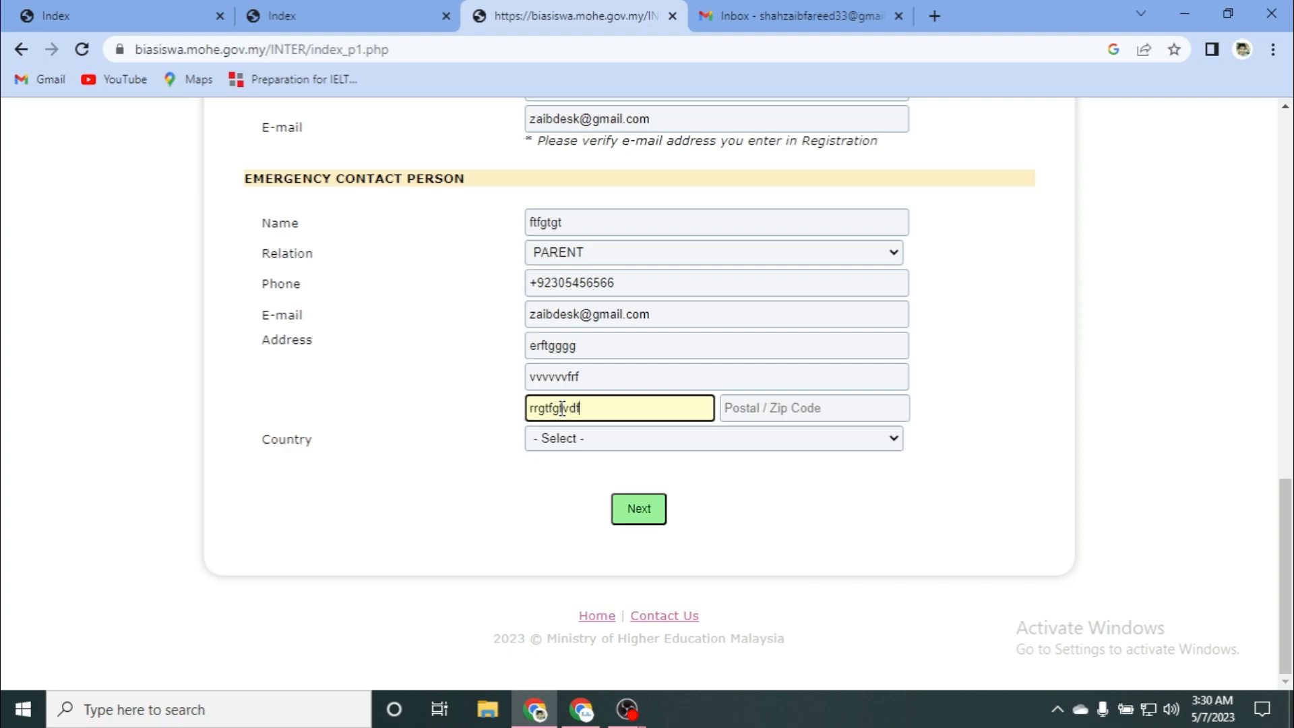
pyautogui.click(732, 406)
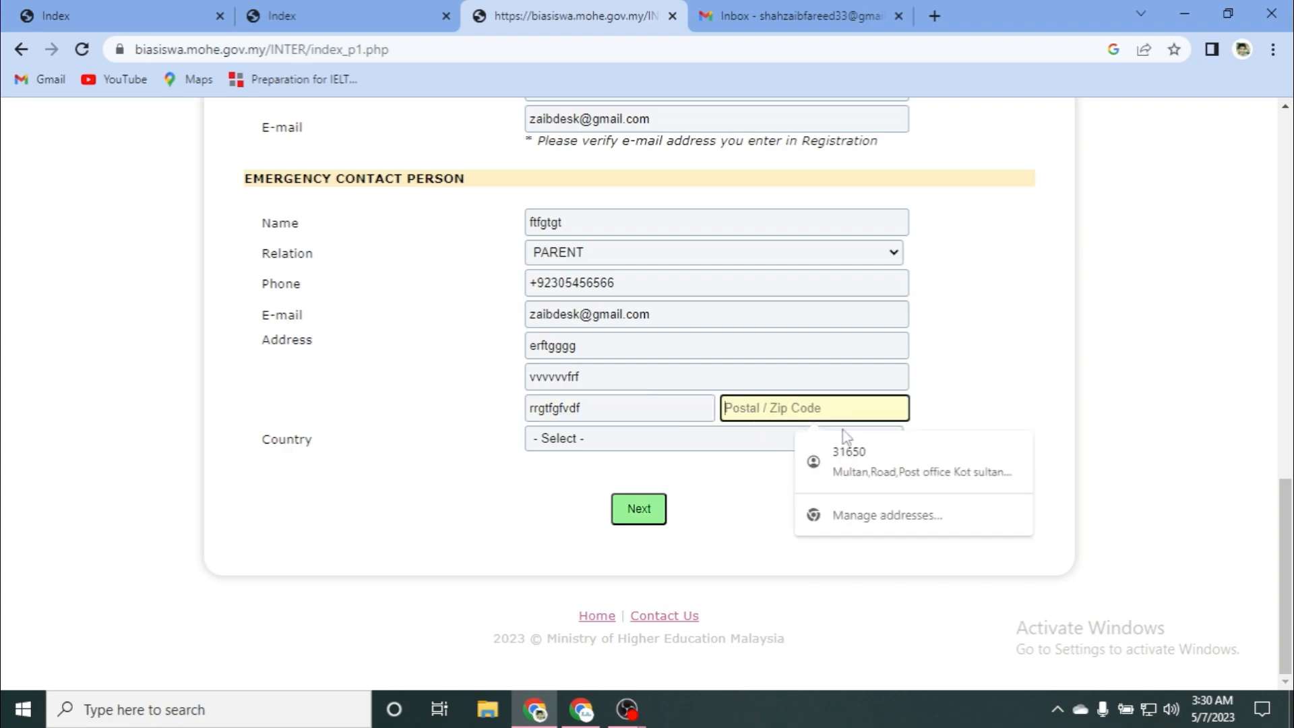
pyautogui.click(836, 451)
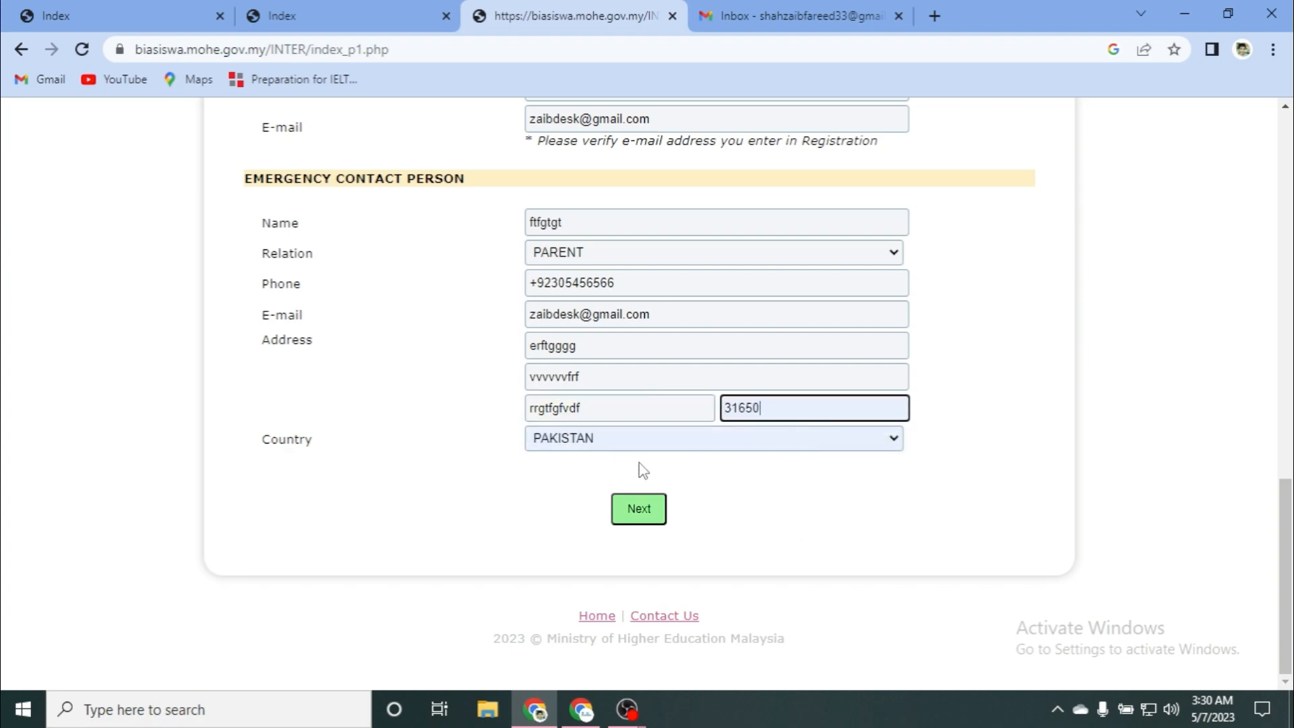
pyautogui.click(648, 440)
pyautogui.click(620, 416)
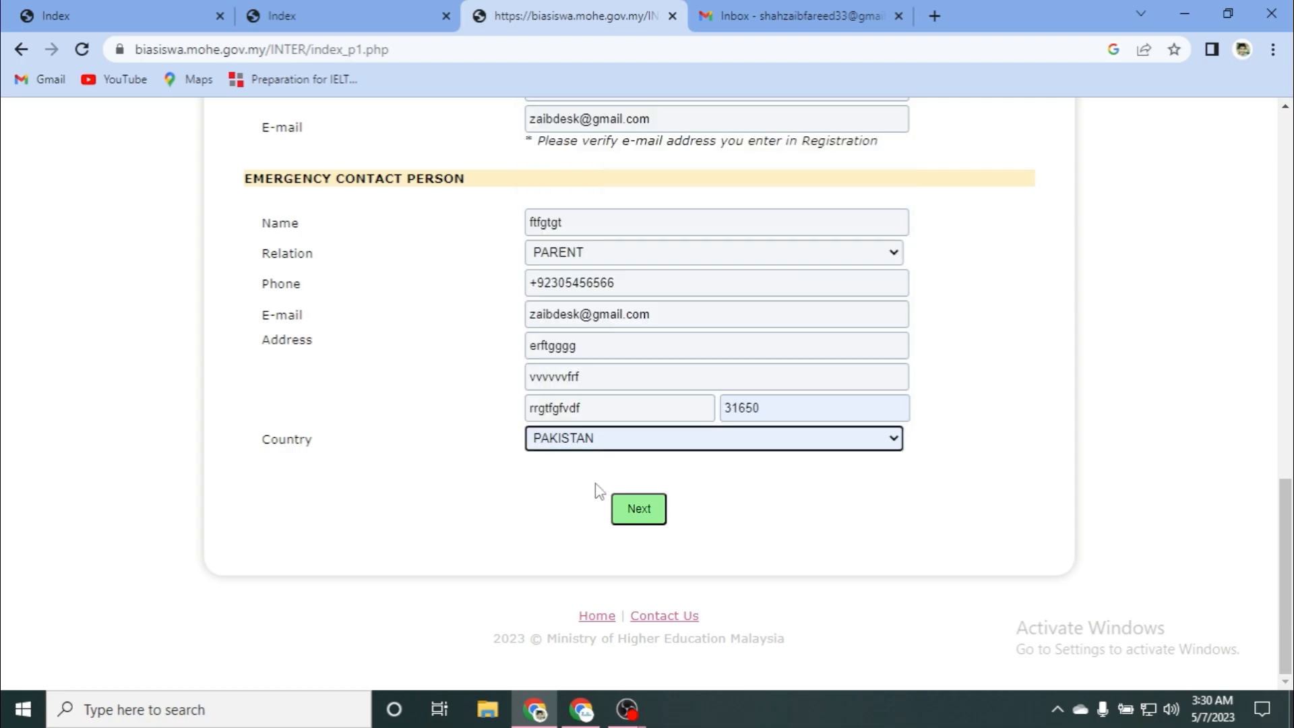
pyautogui.click(639, 512)
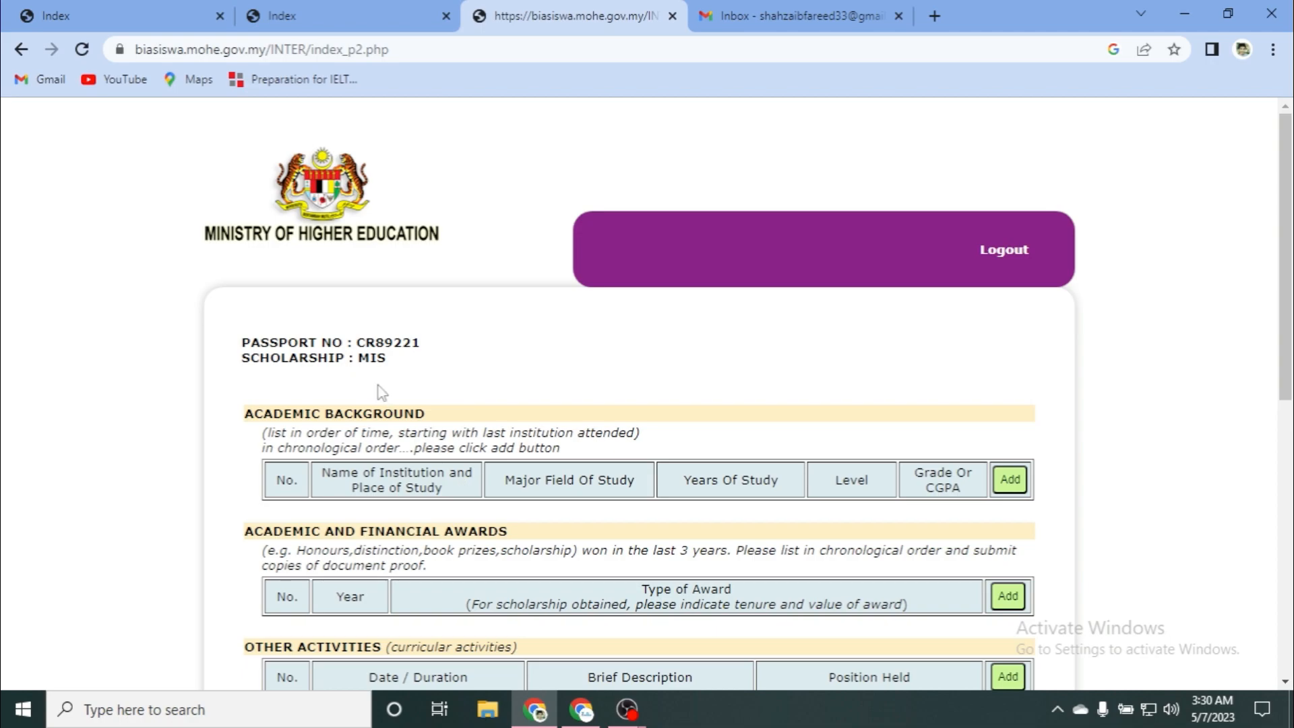
# Step: Scroll the Academic Background page, answer NO to the court-conviction question, and submit the page
pyautogui.scroll(-3, 195, 261)
pyautogui.scroll(3, 203, 260)
pyautogui.scroll(-2, 418, 347)
pyautogui.scroll(-1, 393, 343)
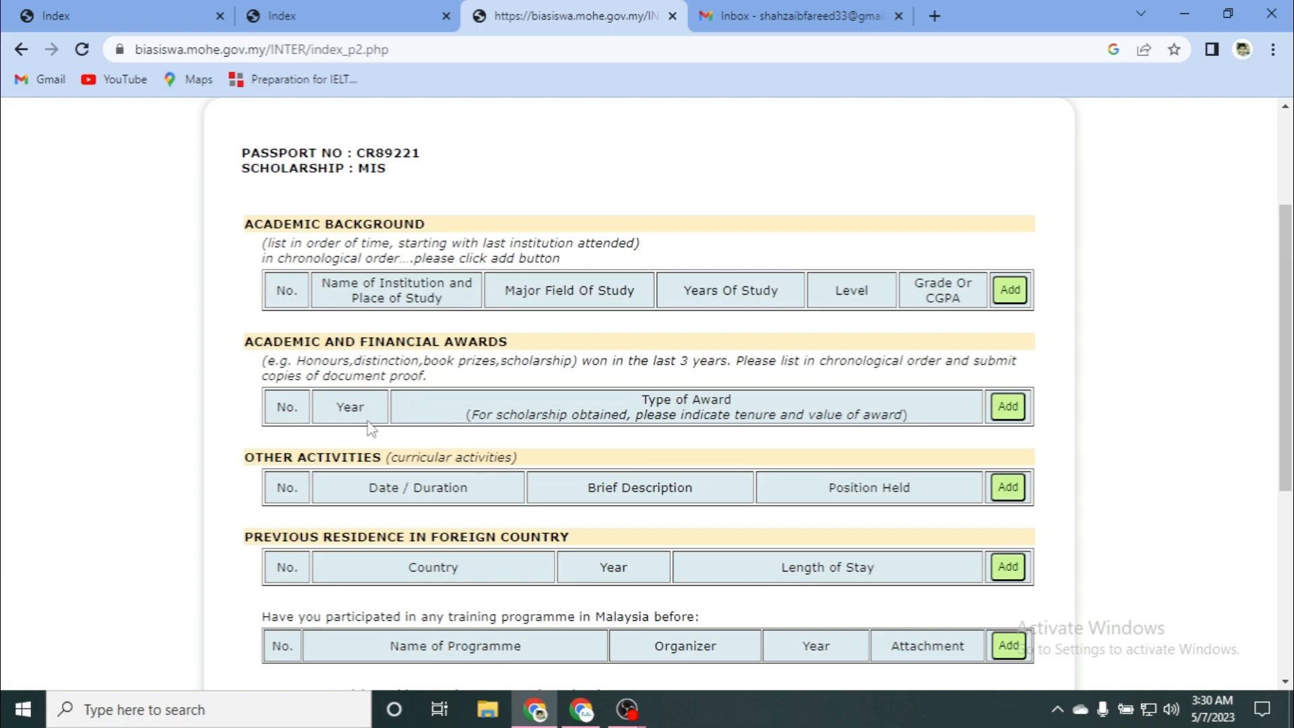
pyautogui.scroll(-1, 366, 427)
pyautogui.scroll(-1, 493, 367)
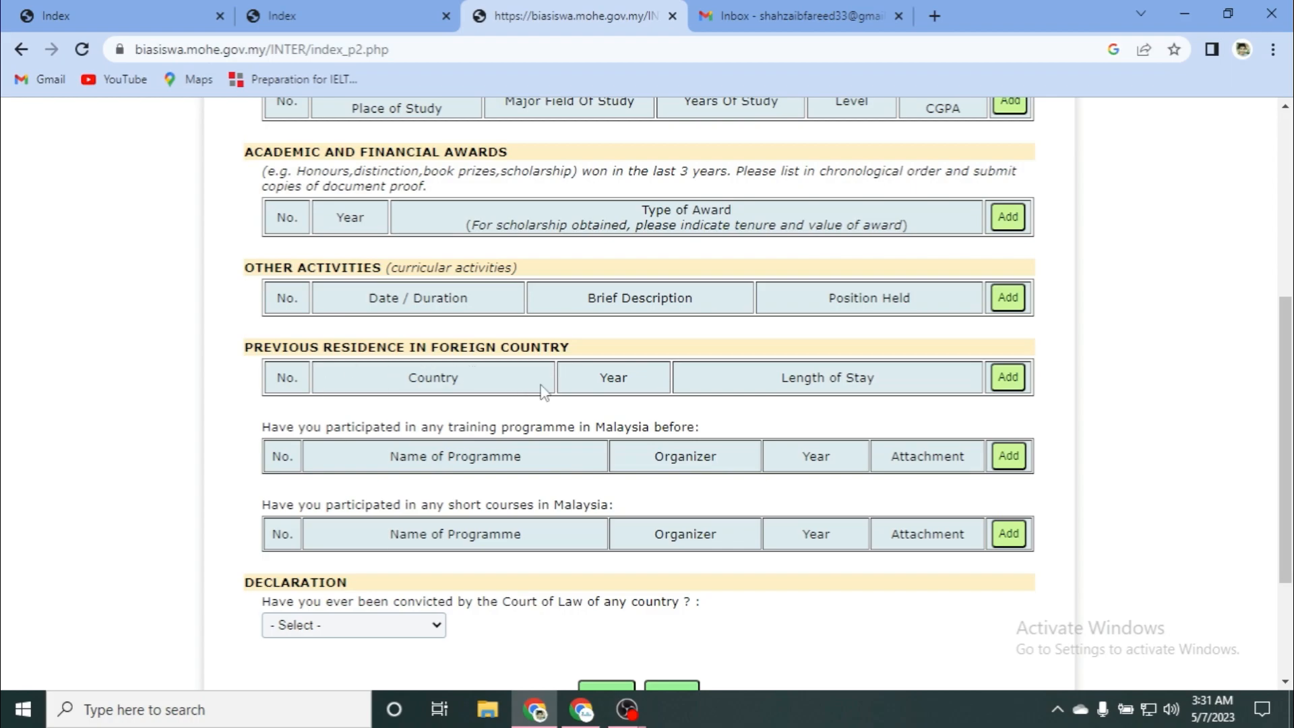
pyautogui.scroll(-3, 533, 388)
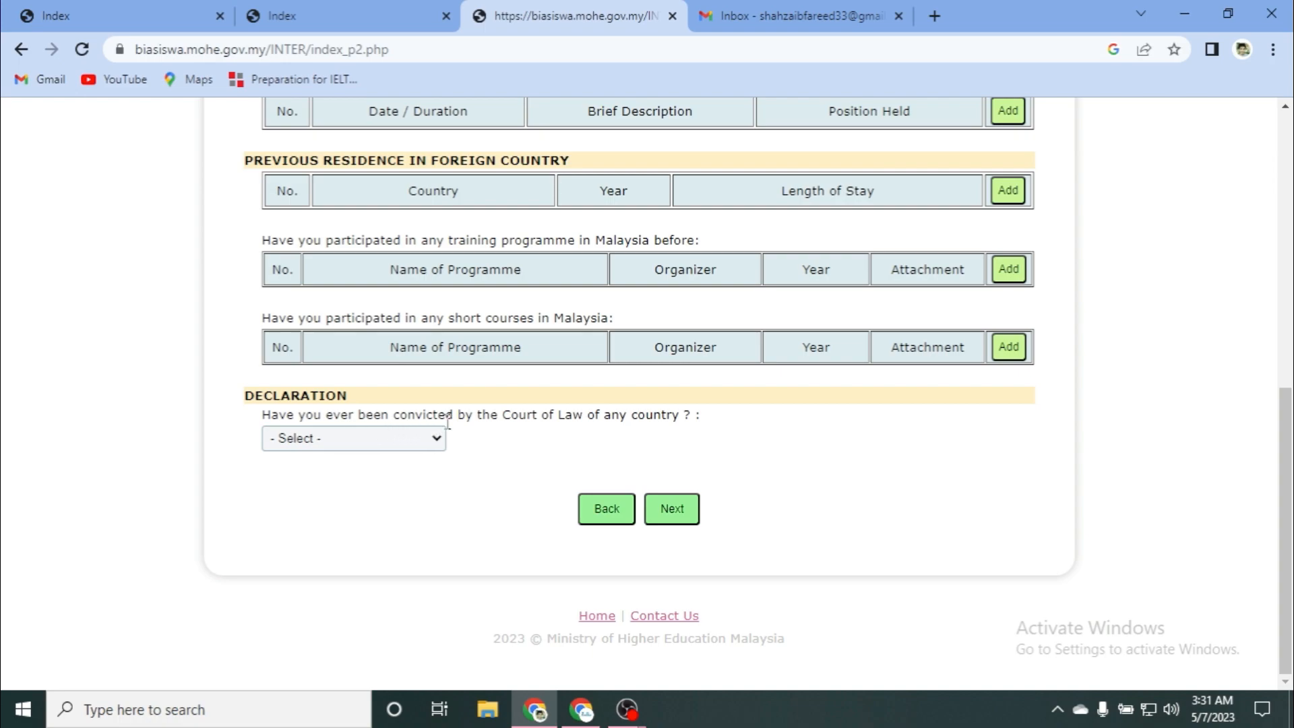
pyautogui.click(379, 440)
pyautogui.click(347, 492)
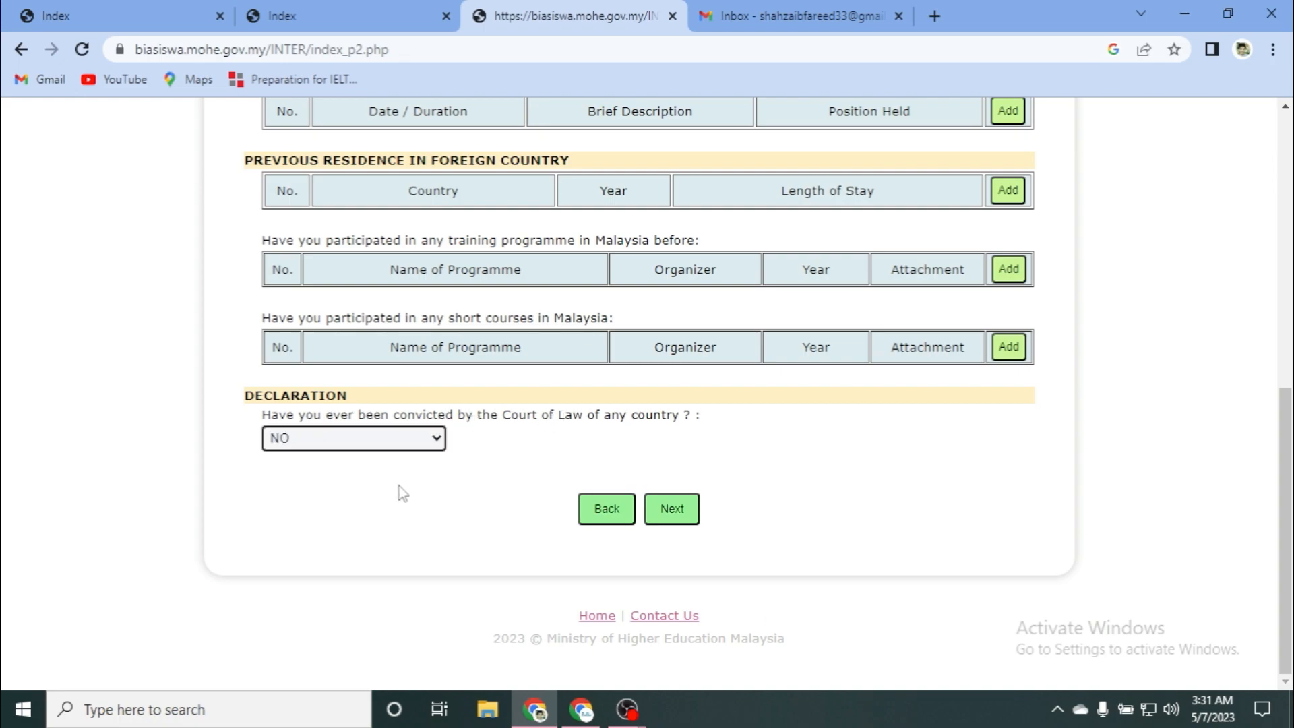
pyautogui.click(672, 512)
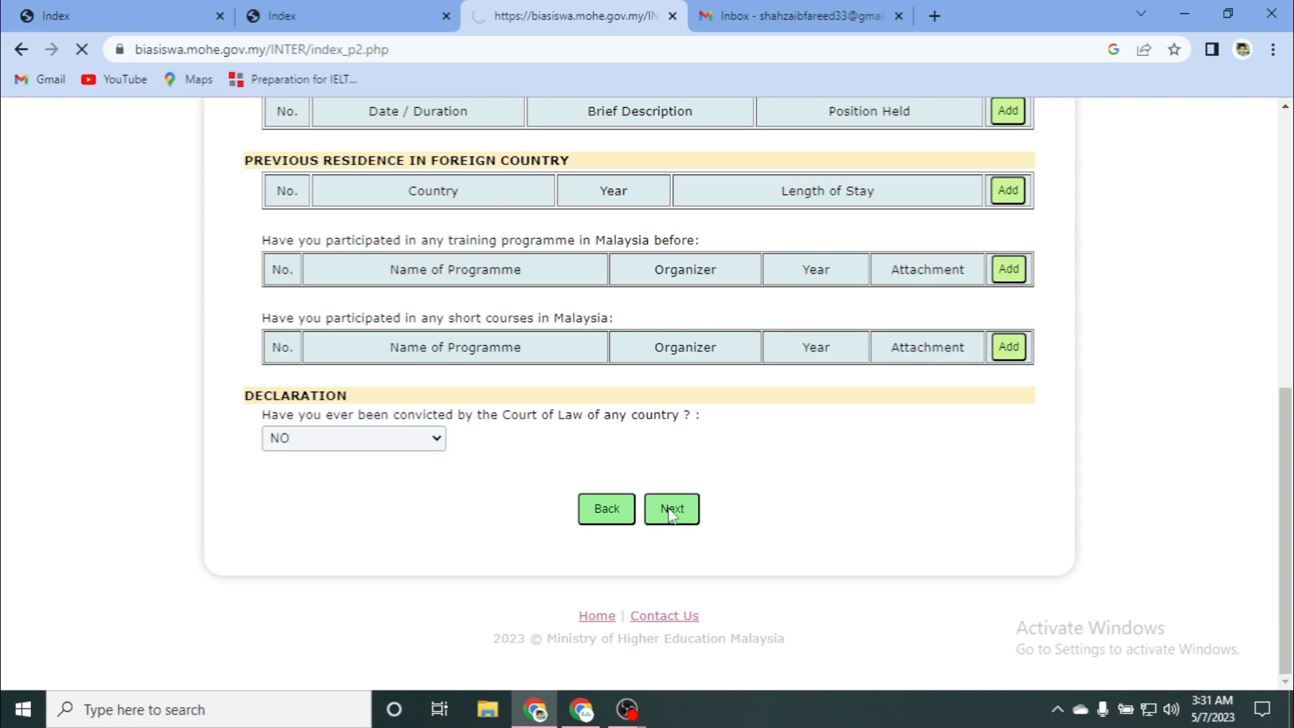
pyautogui.scroll(-5, 236, 357)
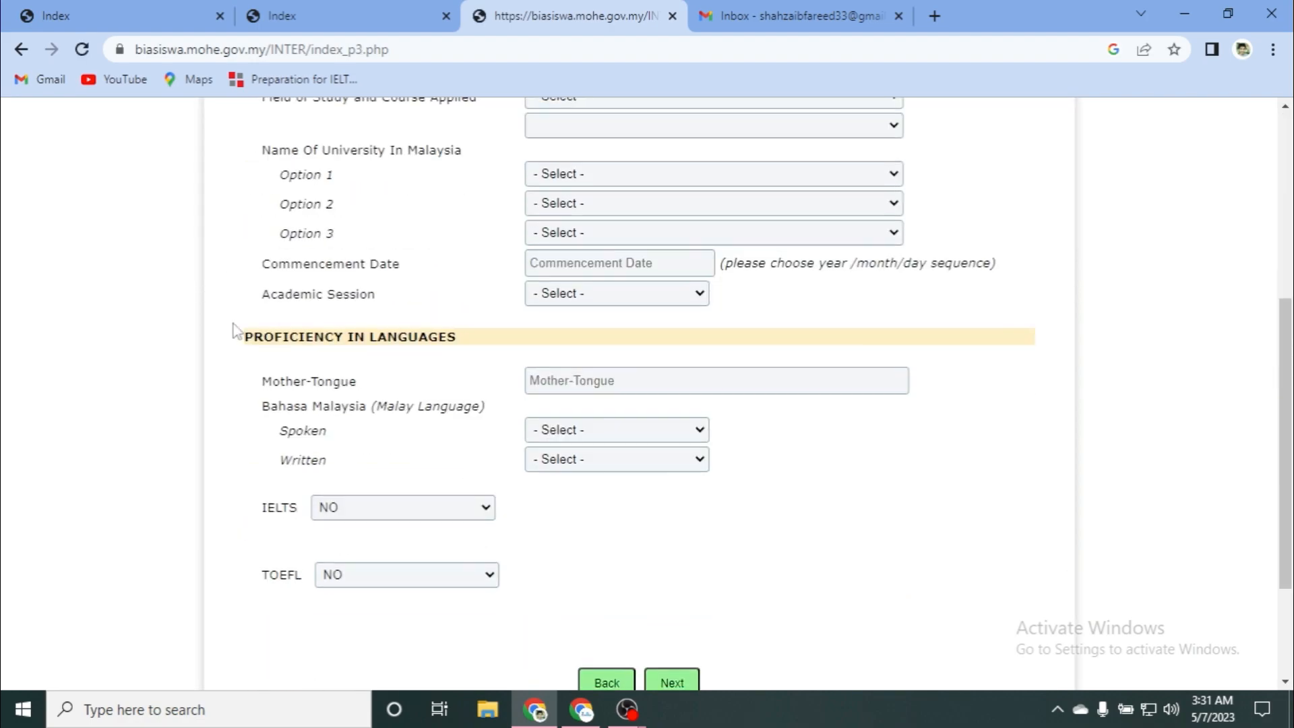
# Step: Choose AGRICULTURE, FORESTRY, FISHERIES AND VETERINARY as field and Agriculture / Horticulture as course
pyautogui.scroll(3, 233, 350)
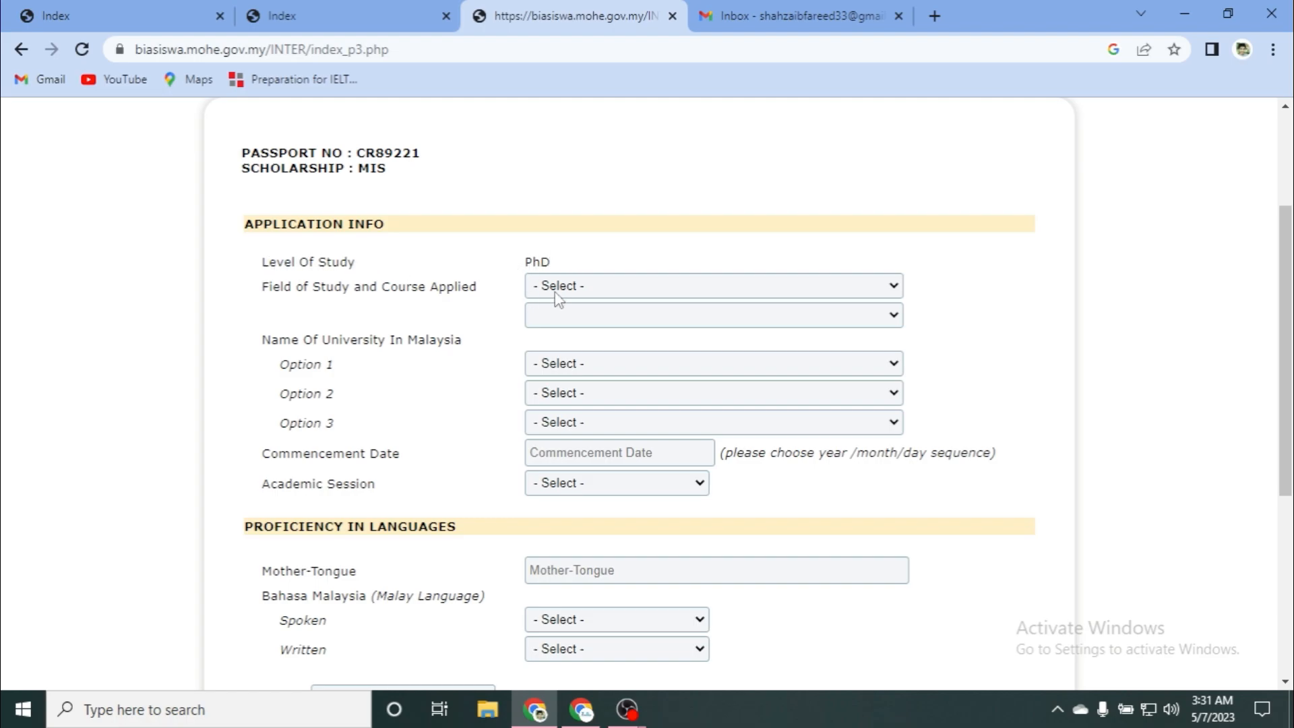
pyautogui.click(579, 294)
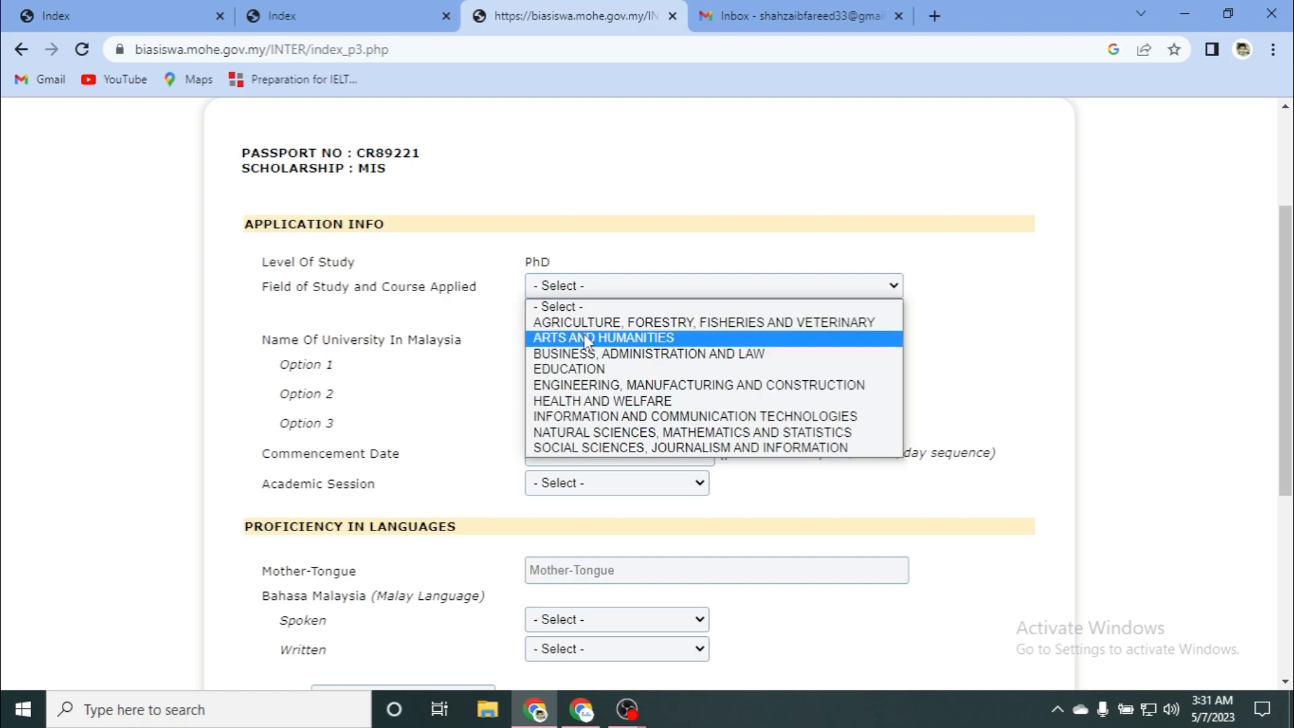
pyautogui.click(581, 323)
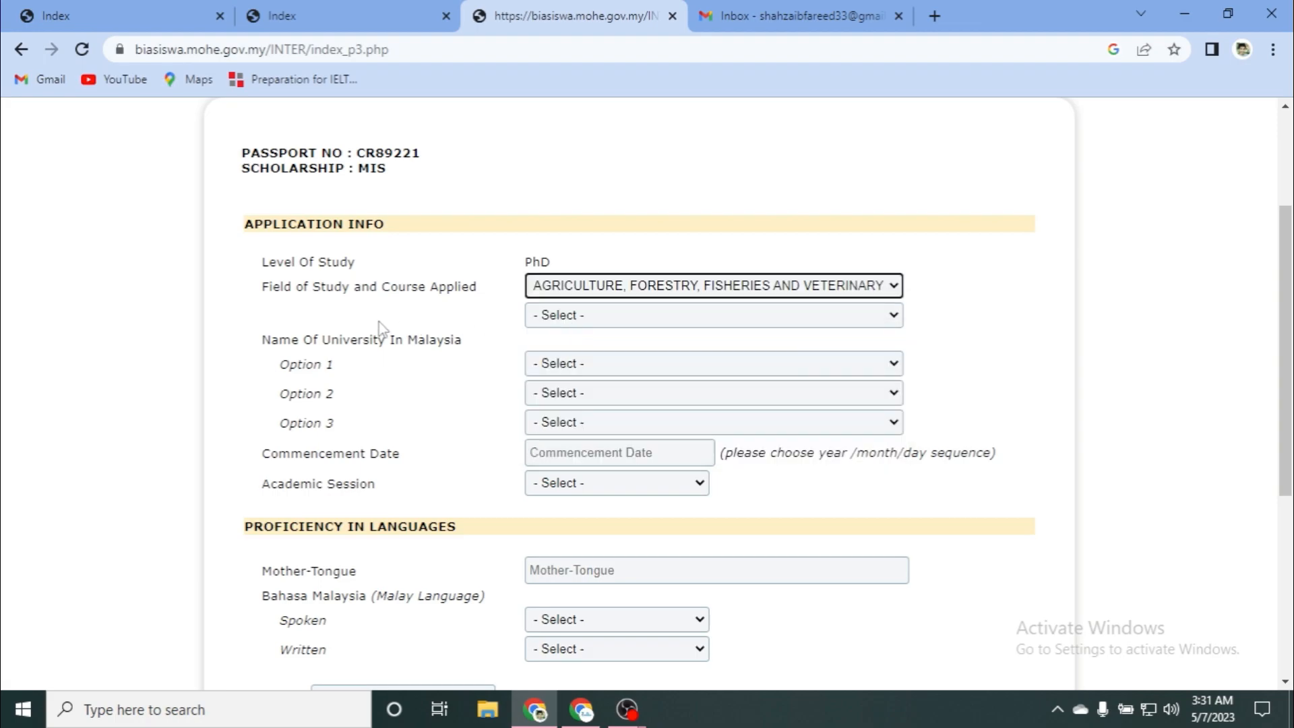
pyautogui.click(582, 317)
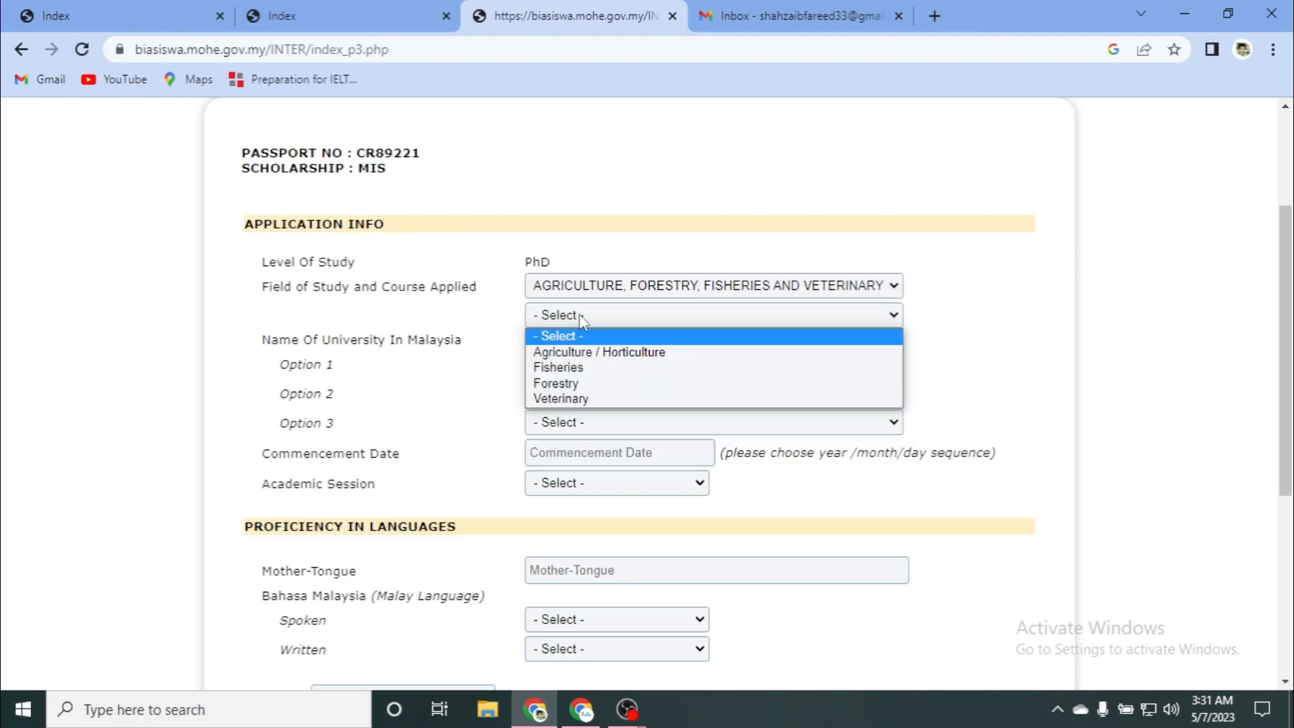
pyautogui.click(566, 352)
# Step: Set the university choices to UPM first, USM second and UUM third
pyautogui.scroll(-1, 399, 337)
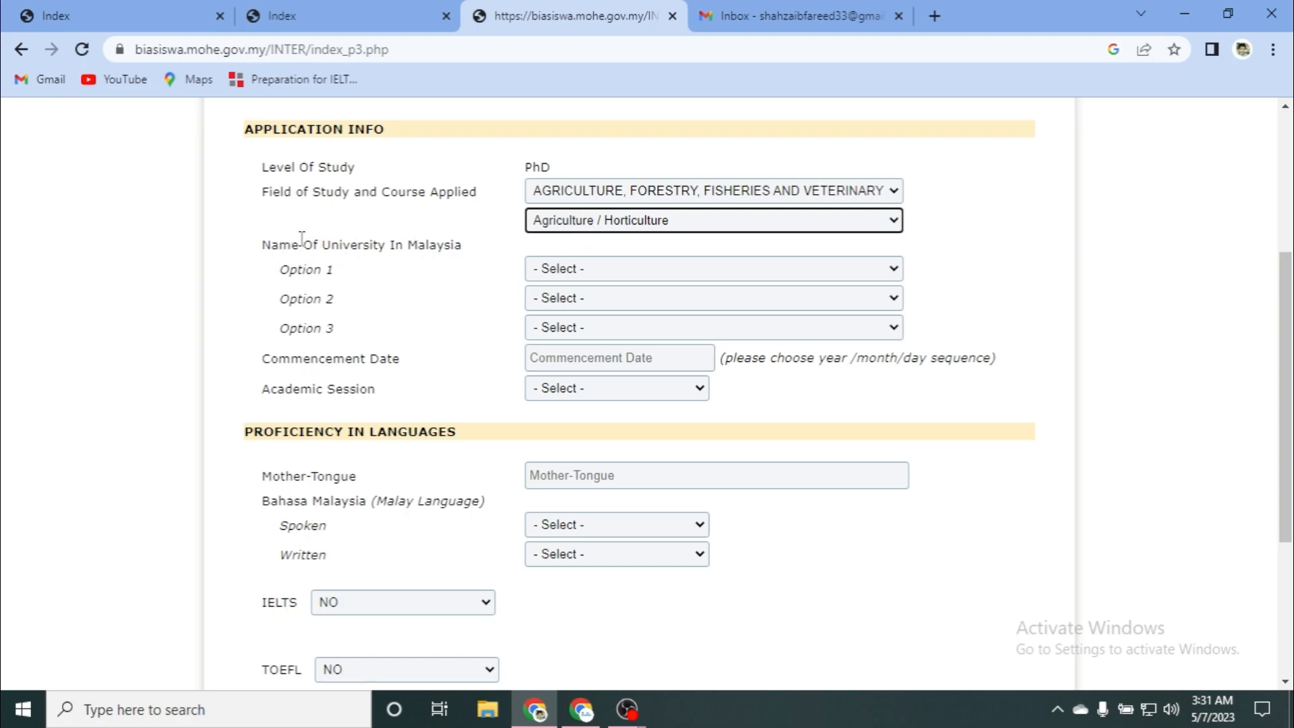
pyautogui.click(561, 270)
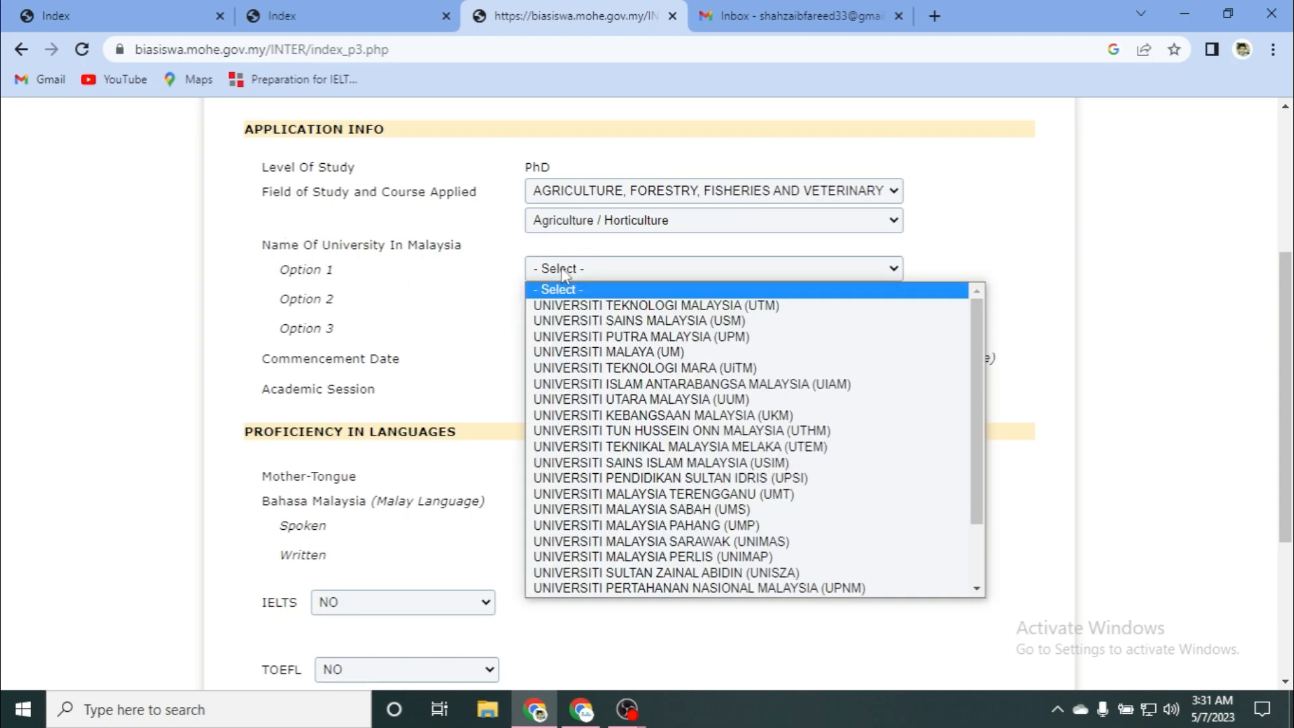
pyautogui.click(561, 306)
pyautogui.click(564, 298)
pyautogui.click(564, 348)
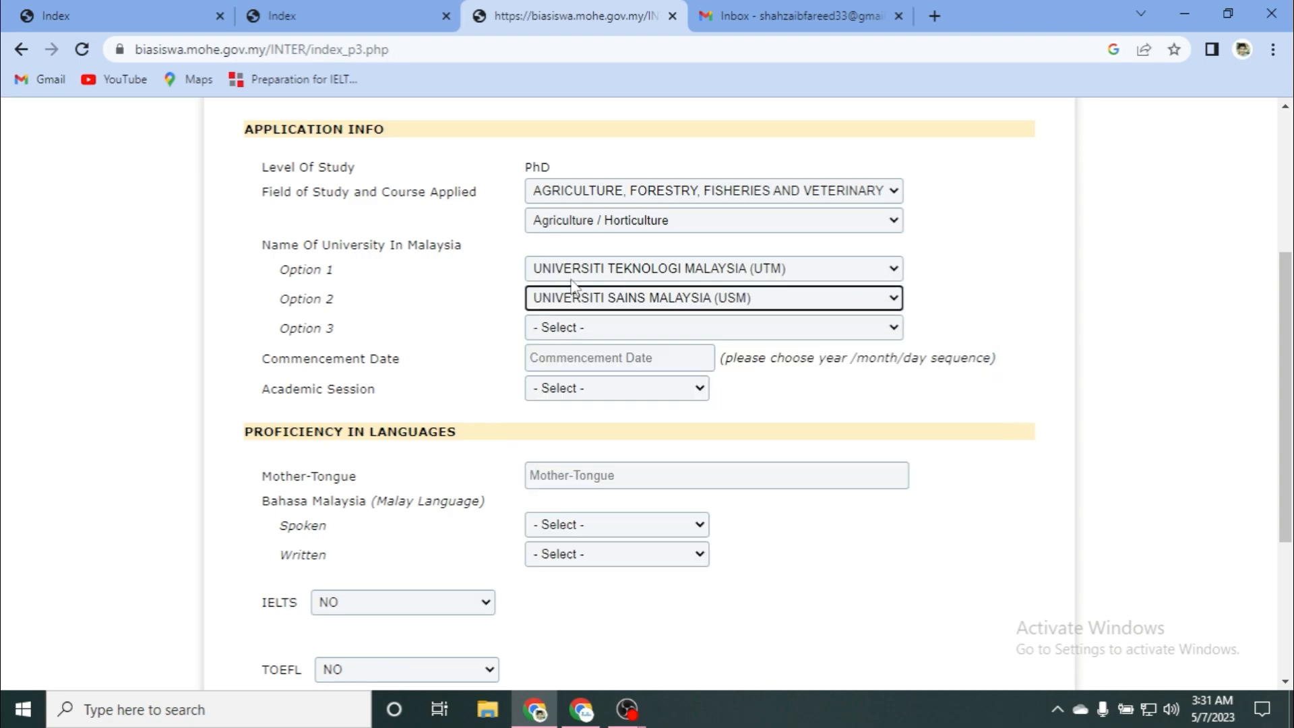
pyautogui.click(564, 268)
pyautogui.click(581, 337)
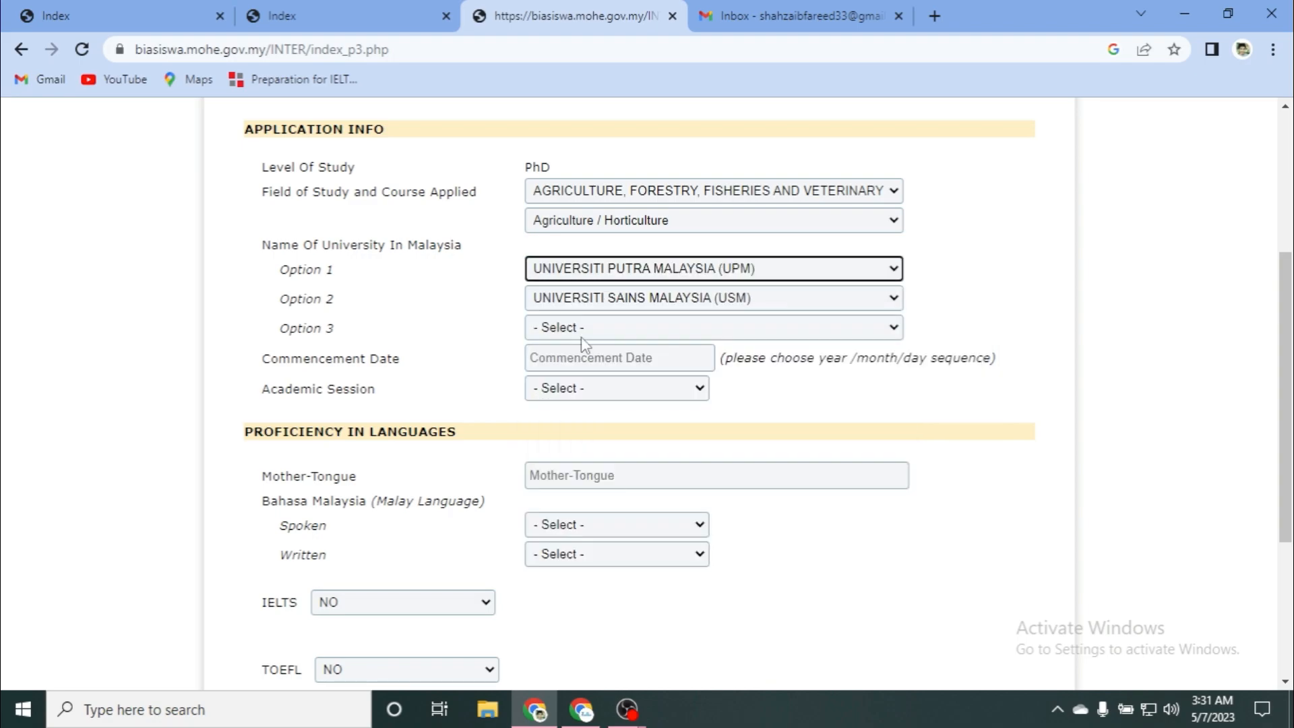
pyautogui.click(615, 328)
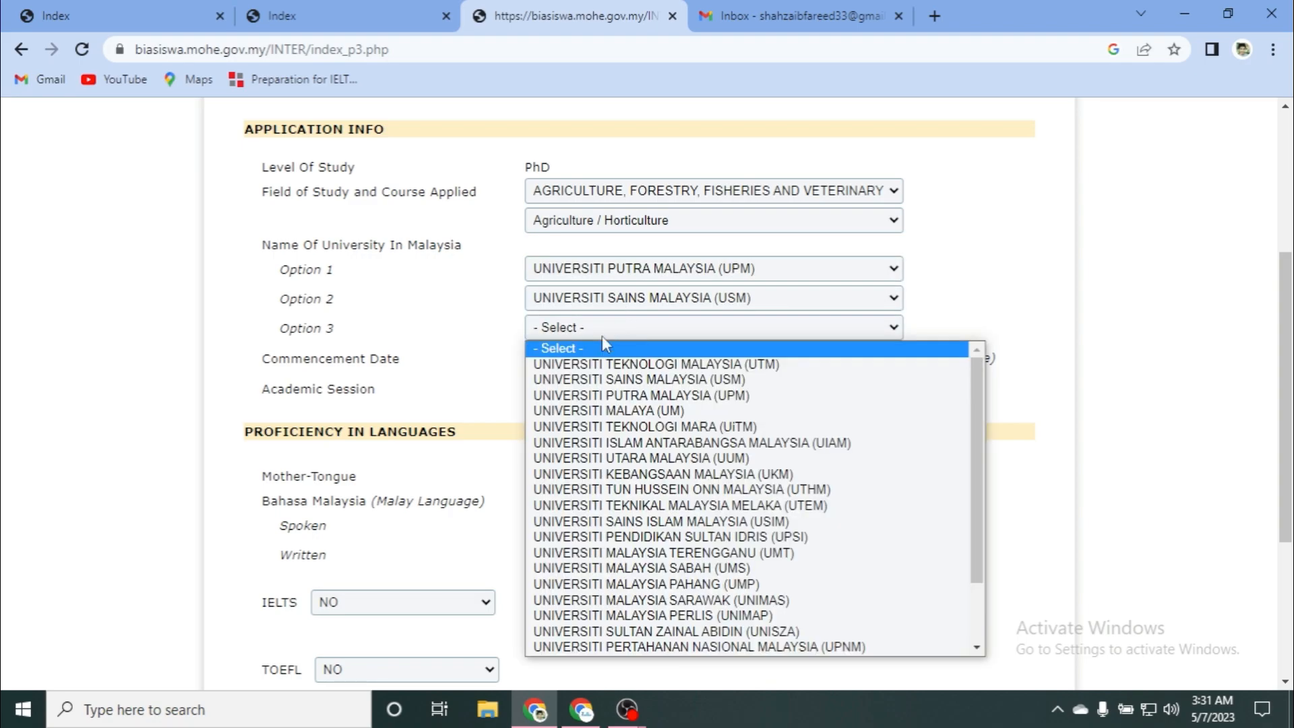
pyautogui.click(601, 455)
# Step: Set the commencement date to 1 October 2023
pyautogui.scroll(-1, 408, 370)
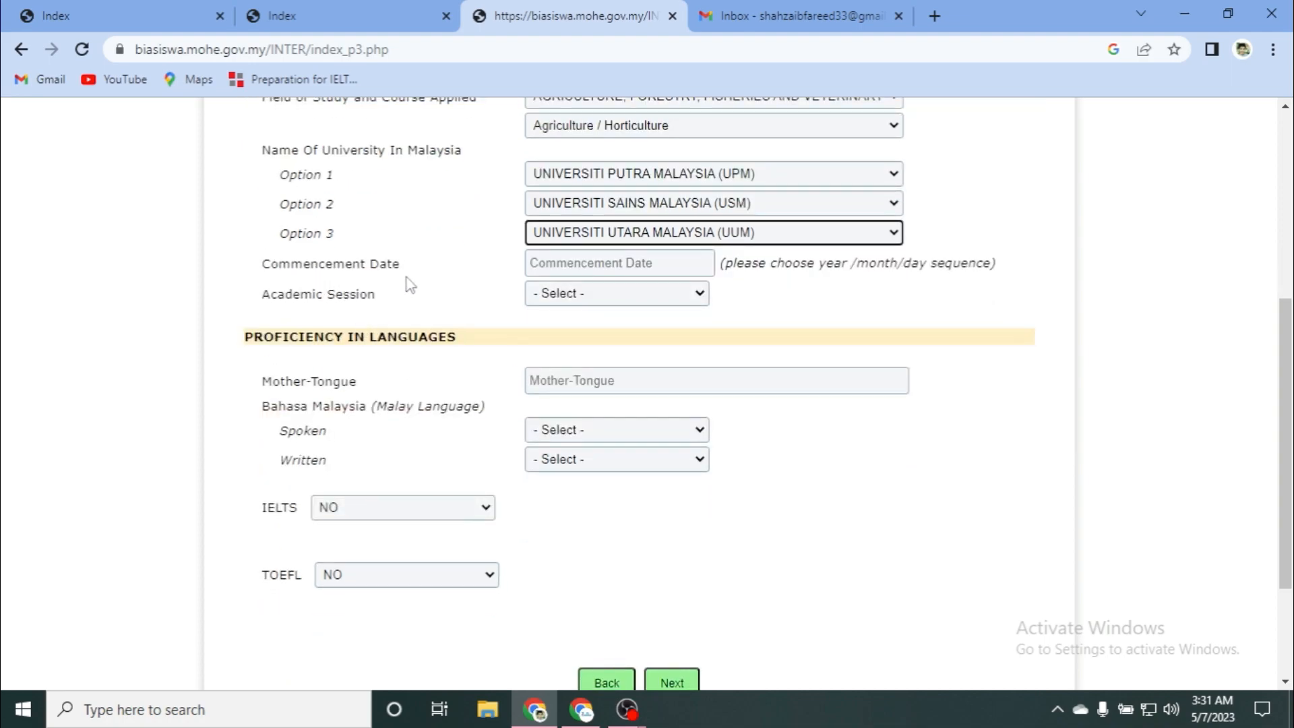
pyautogui.click(537, 265)
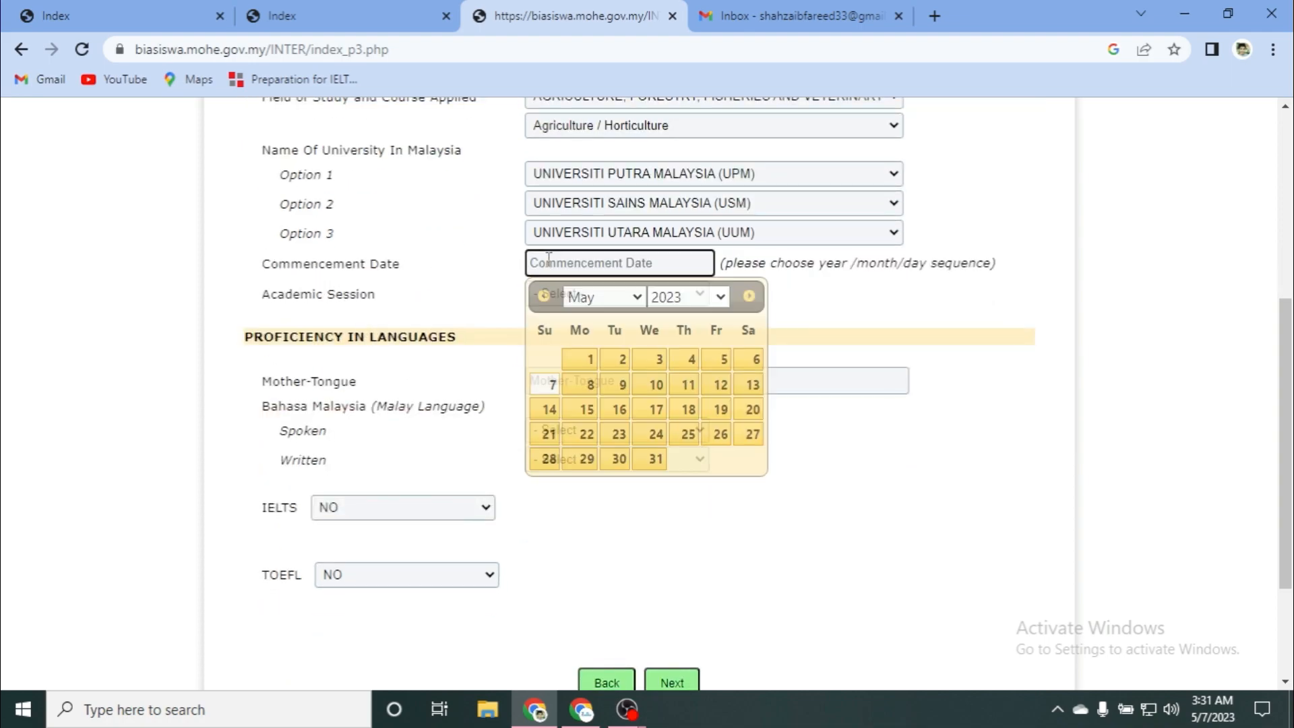
pyautogui.click(610, 298)
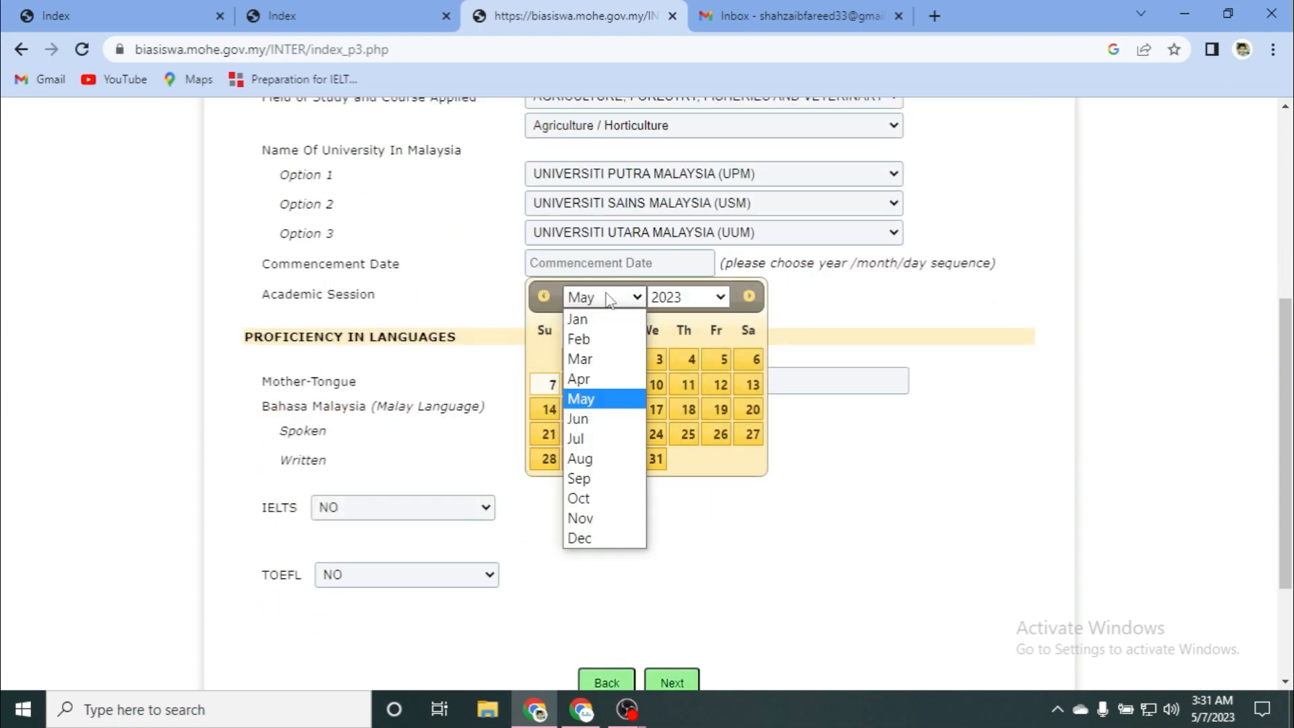
pyautogui.click(577, 499)
pyautogui.click(688, 298)
pyautogui.click(689, 299)
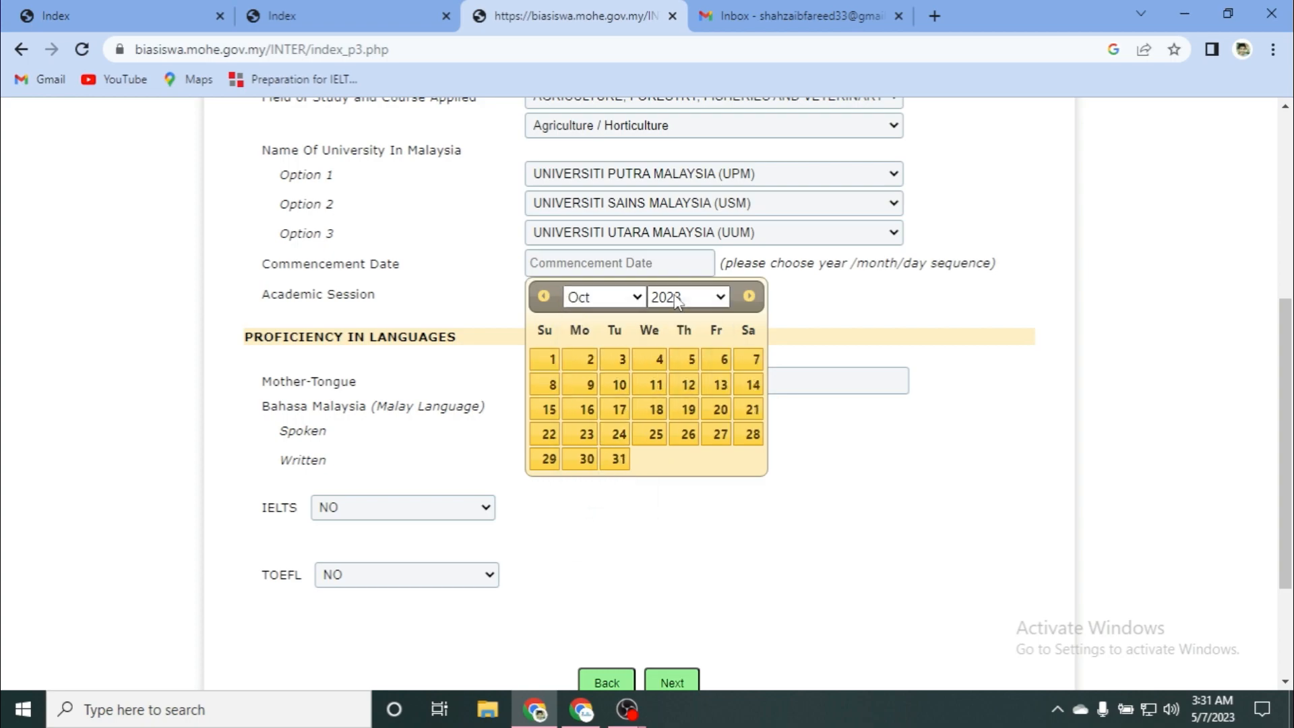
pyautogui.click(548, 359)
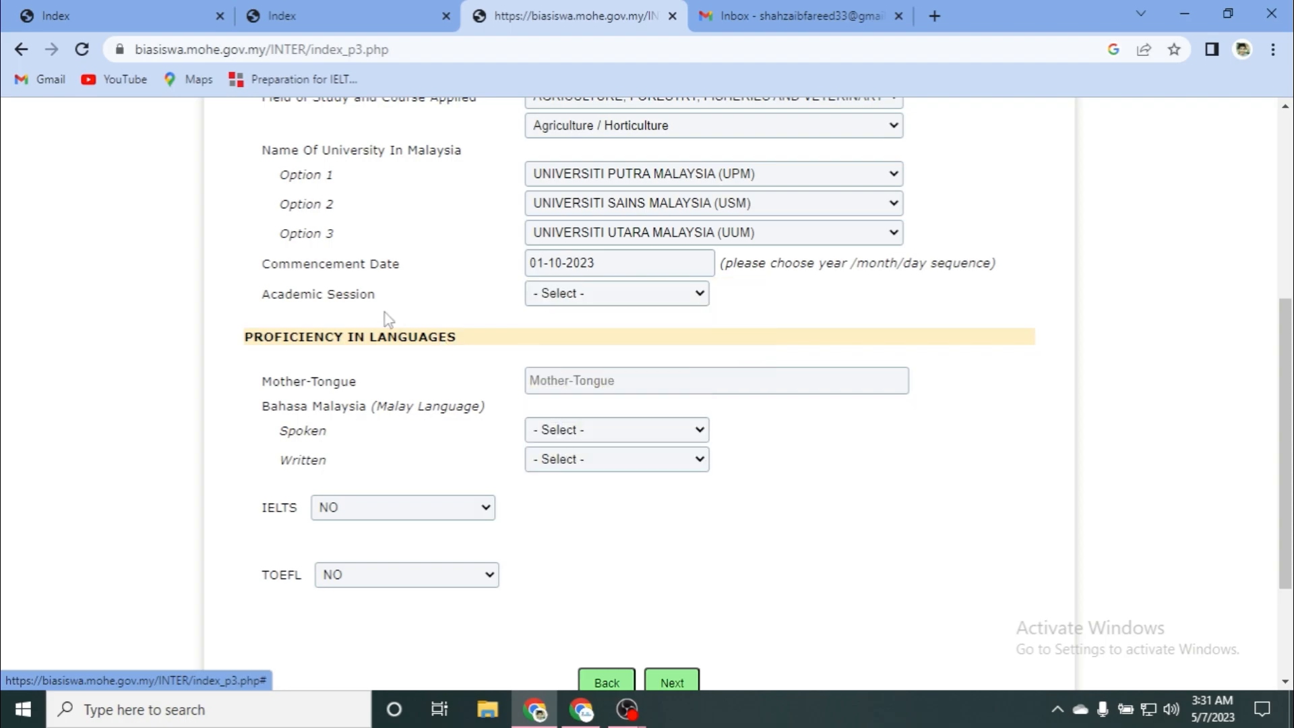
# Step: Choose the 2022/2023 academic session and place the cursor in the Mother-Tongue box
pyautogui.scroll(-1, 385, 314)
pyautogui.click(584, 203)
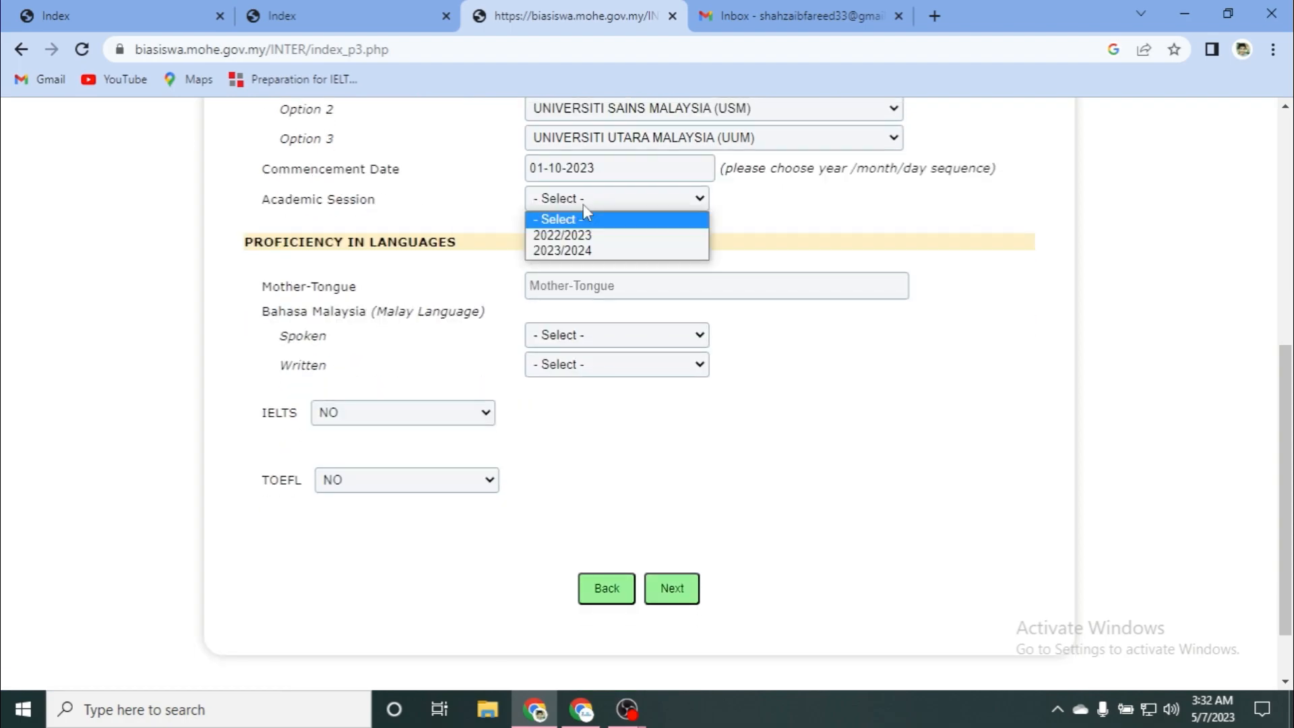
pyautogui.click(577, 236)
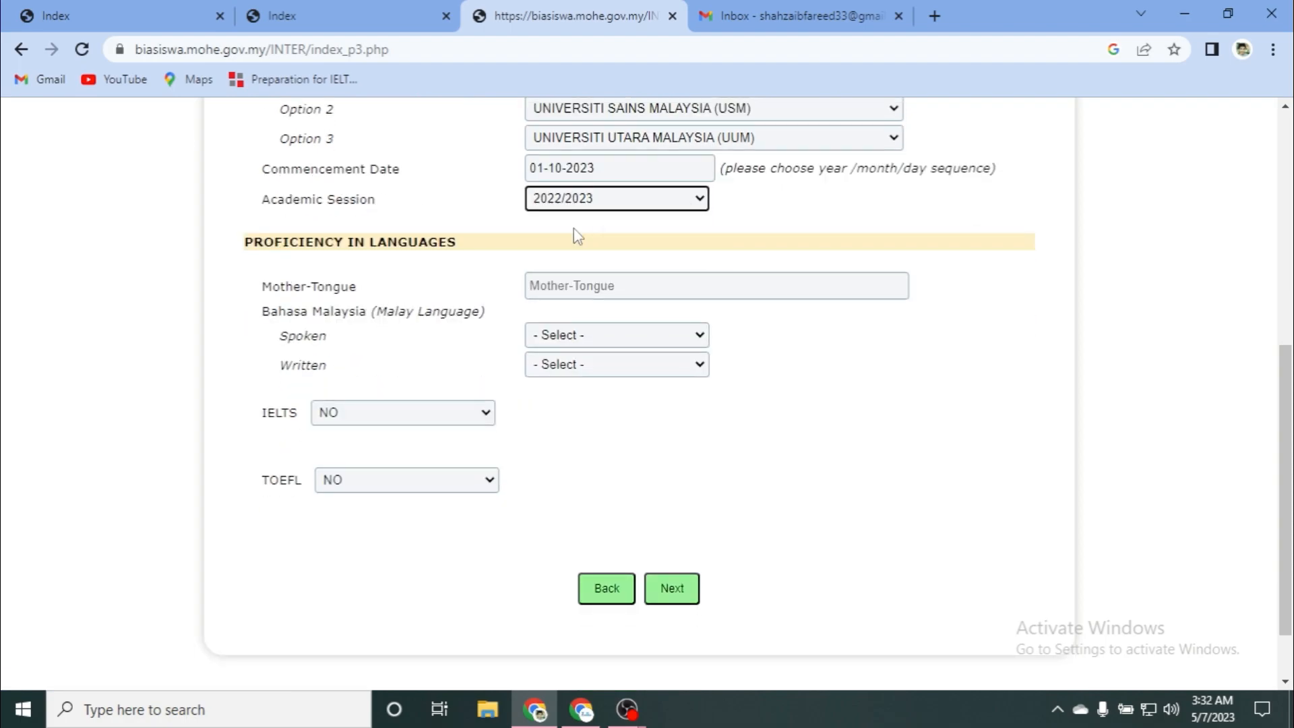
pyautogui.scroll(-1, 284, 240)
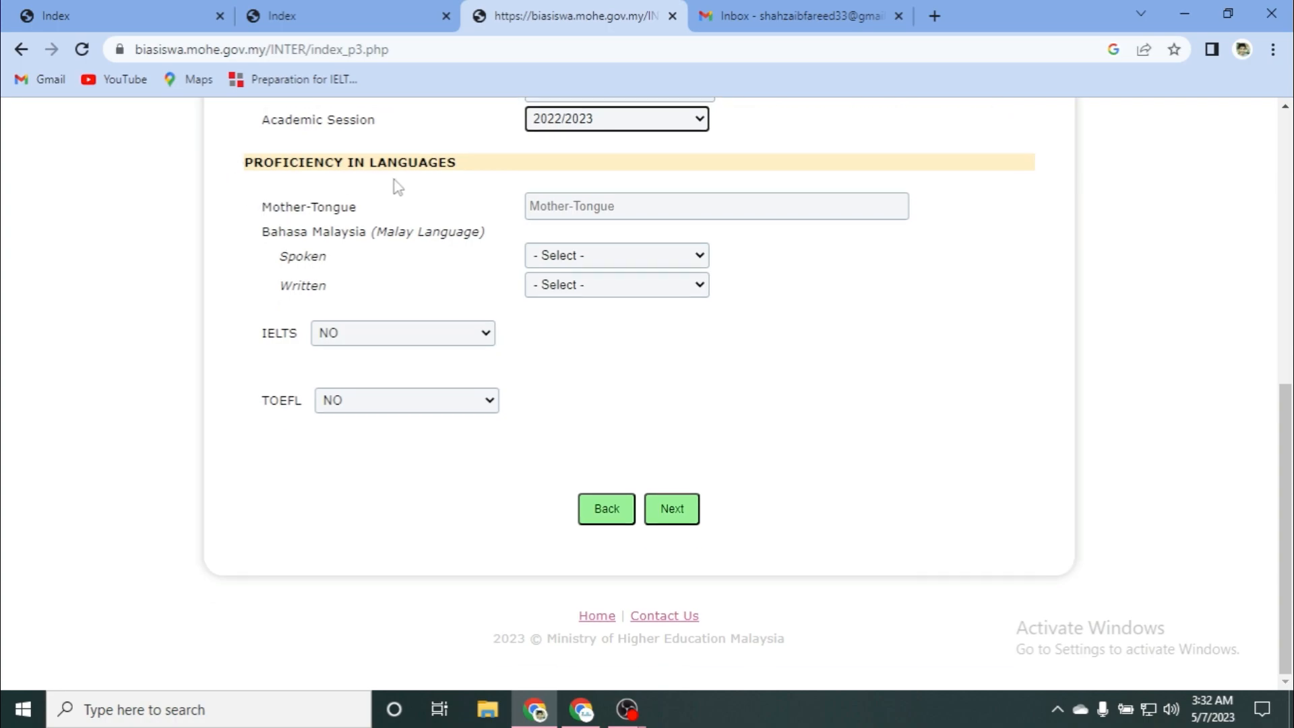
pyautogui.click(543, 204)
# Step: Enter urdu as mother tongue and rate spoken and written Malay VERY GOOD
pyautogui.write('urdu')
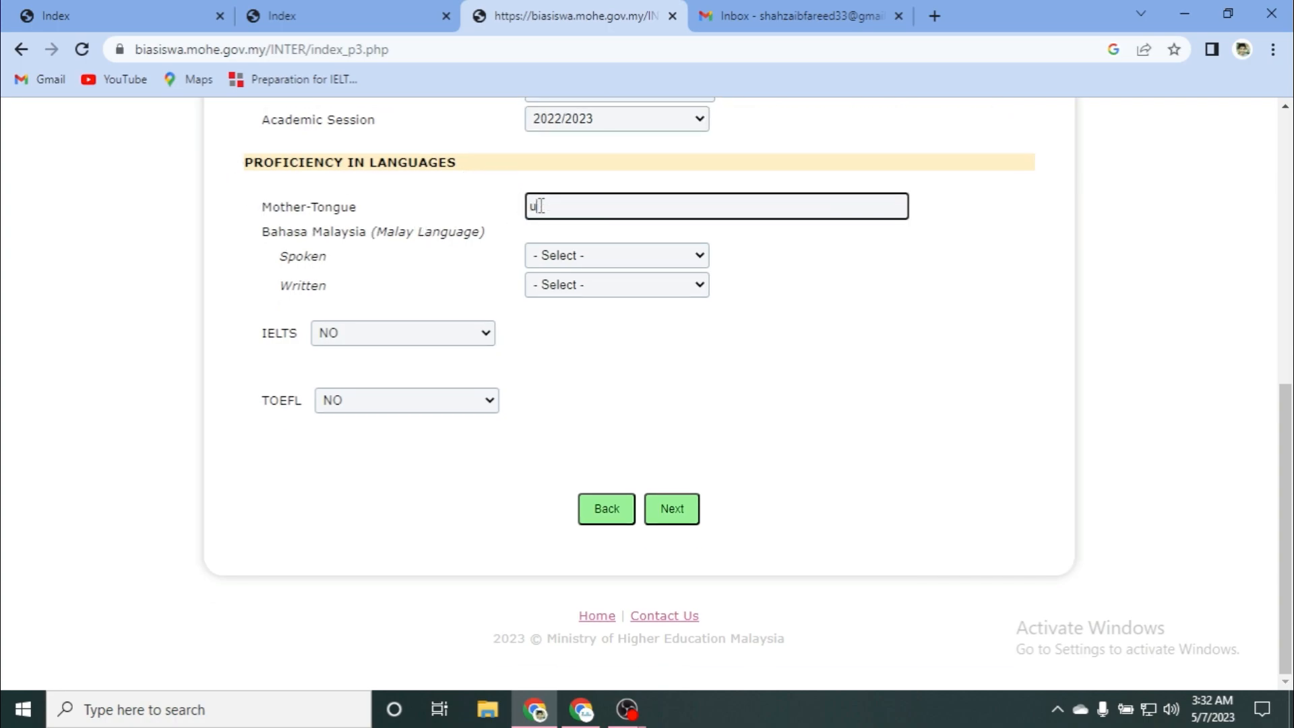
pyautogui.click(561, 258)
pyautogui.click(563, 294)
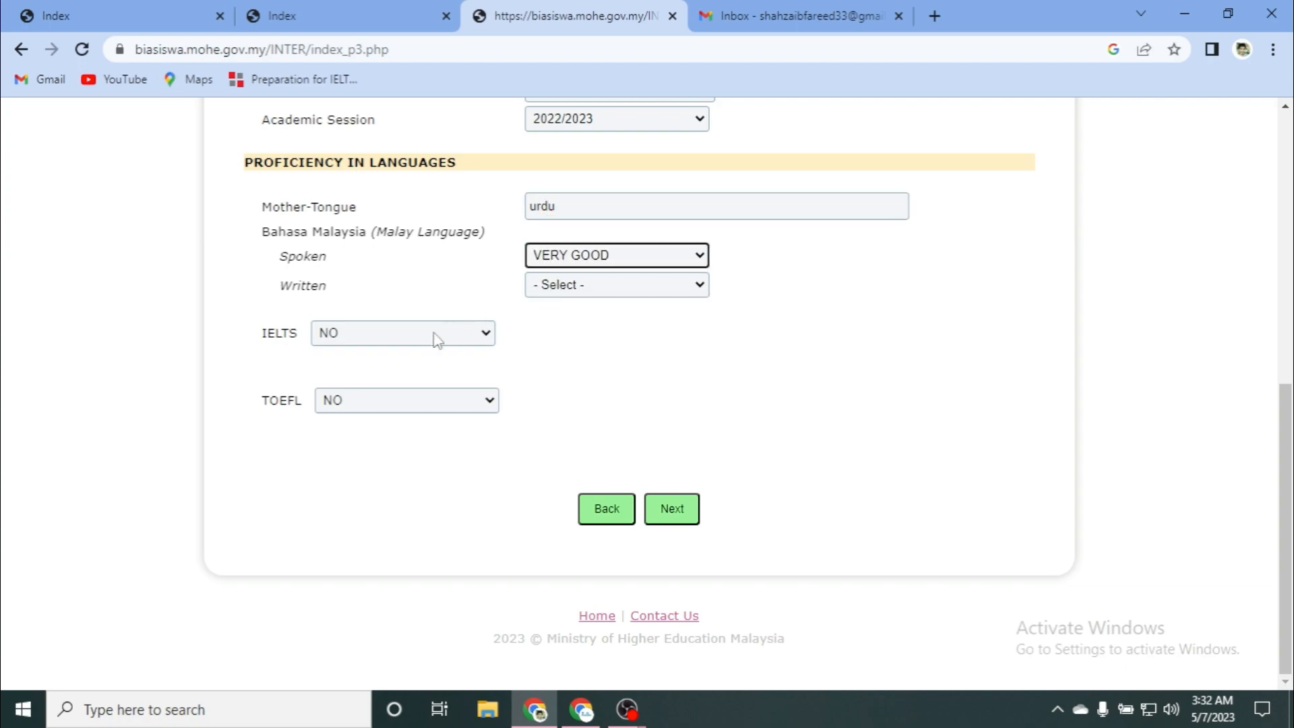
pyautogui.click(597, 284)
pyautogui.click(600, 322)
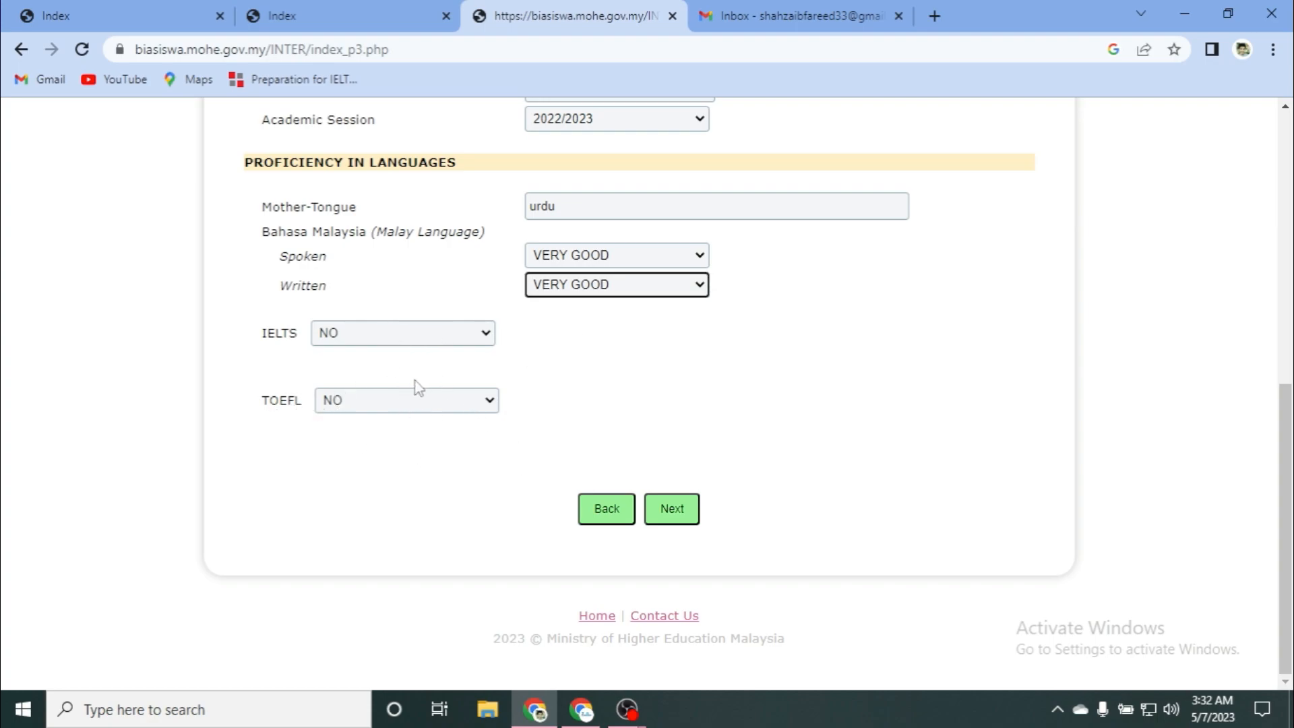
# Step: Set IELTS to YES and check each band score list without choosing a score
pyautogui.click(438, 333)
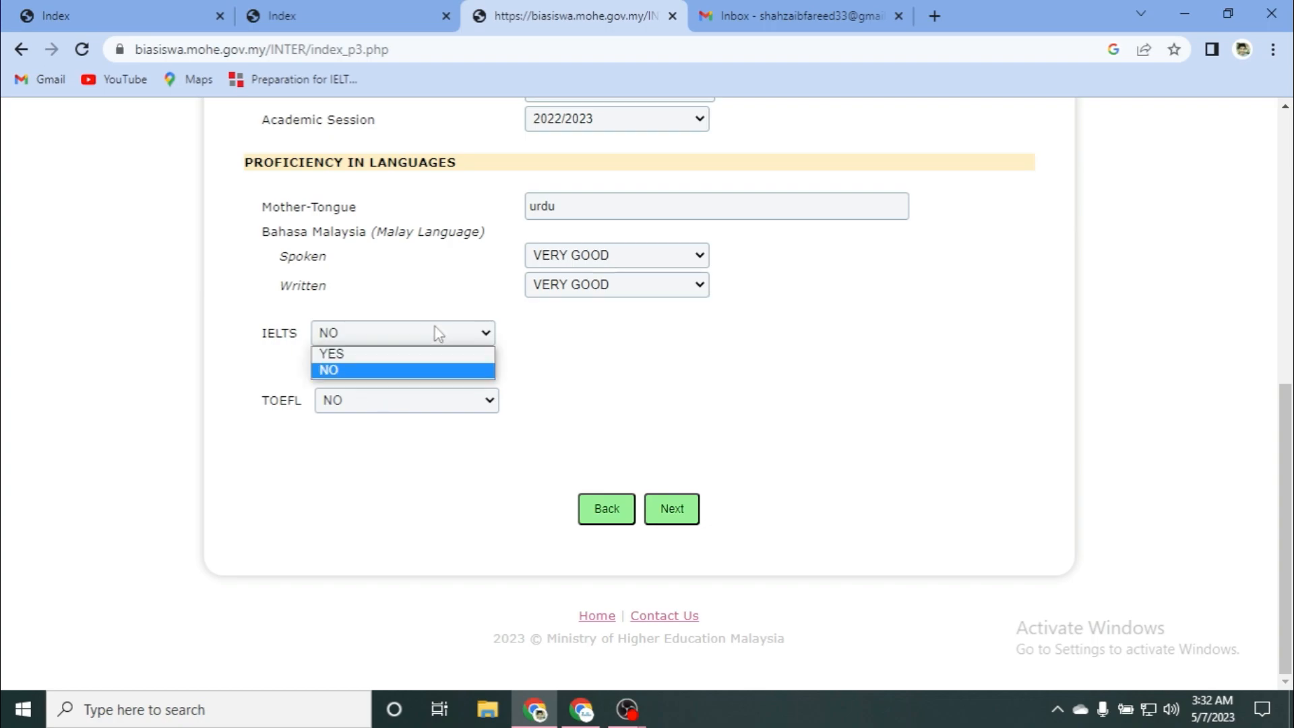
pyautogui.click(400, 355)
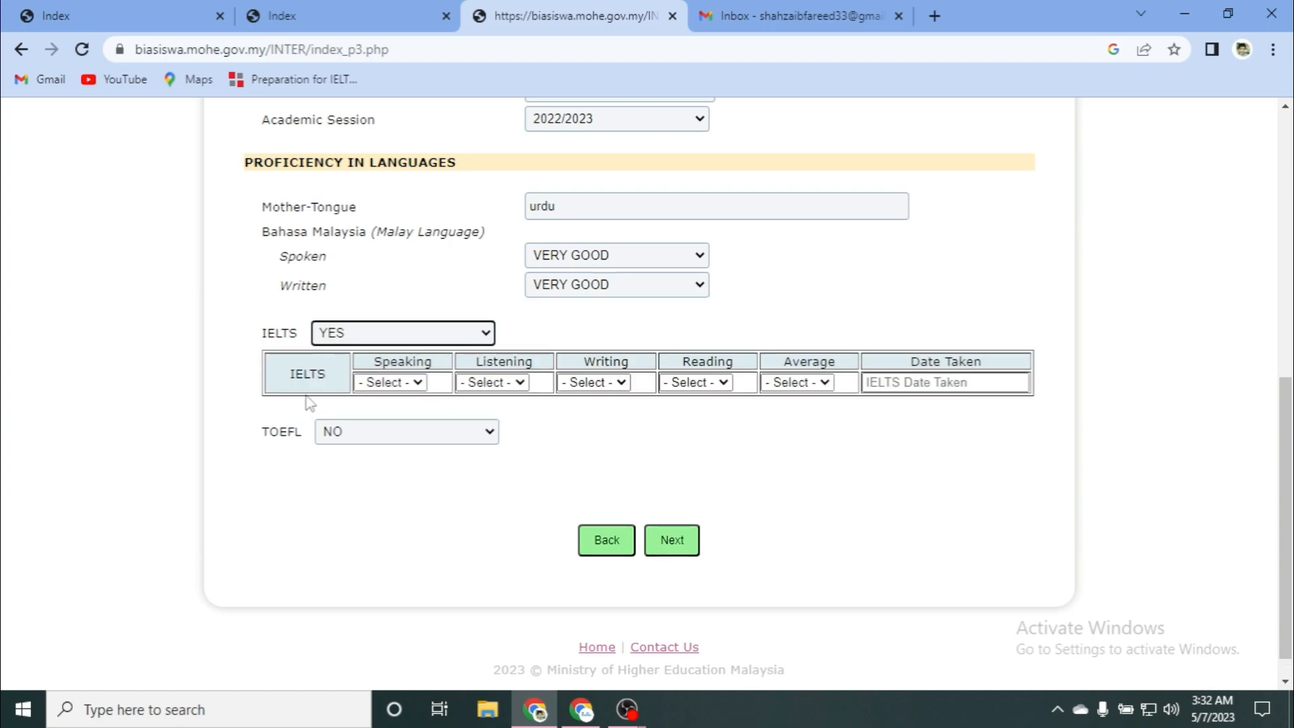
pyautogui.click(406, 383)
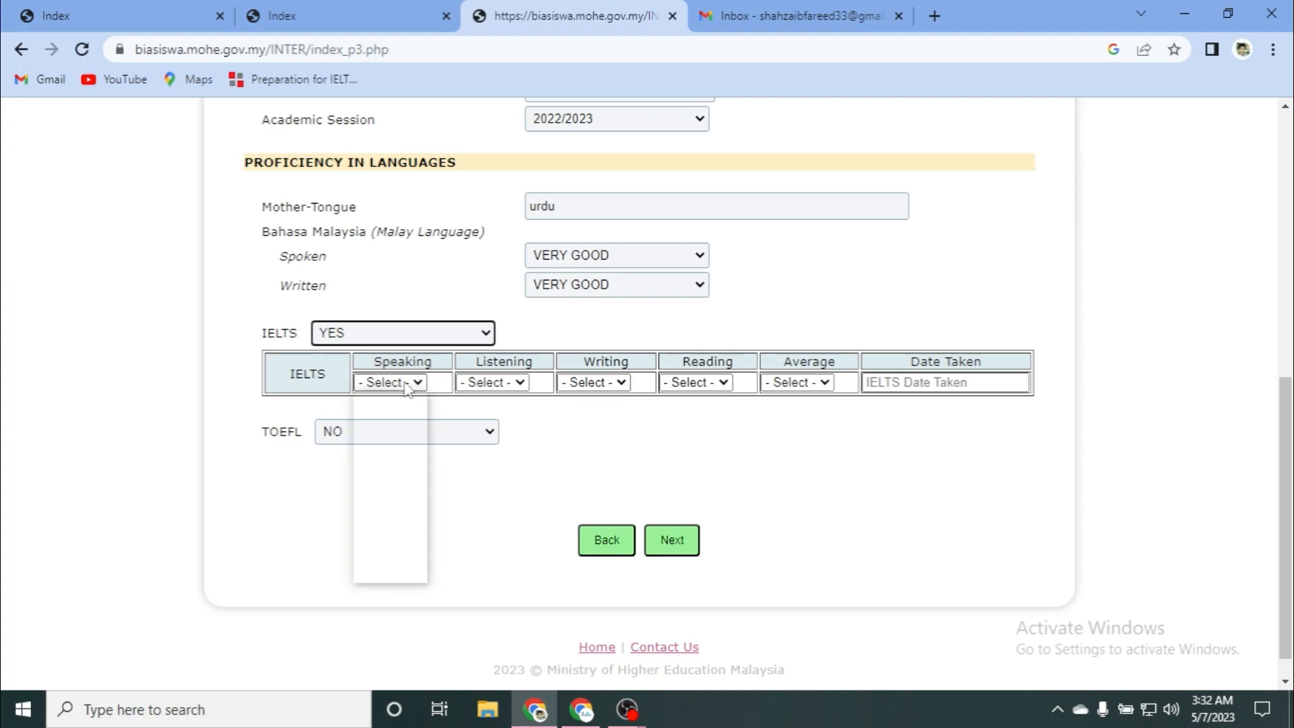
pyautogui.click(496, 382)
pyautogui.click(495, 382)
pyautogui.click(512, 382)
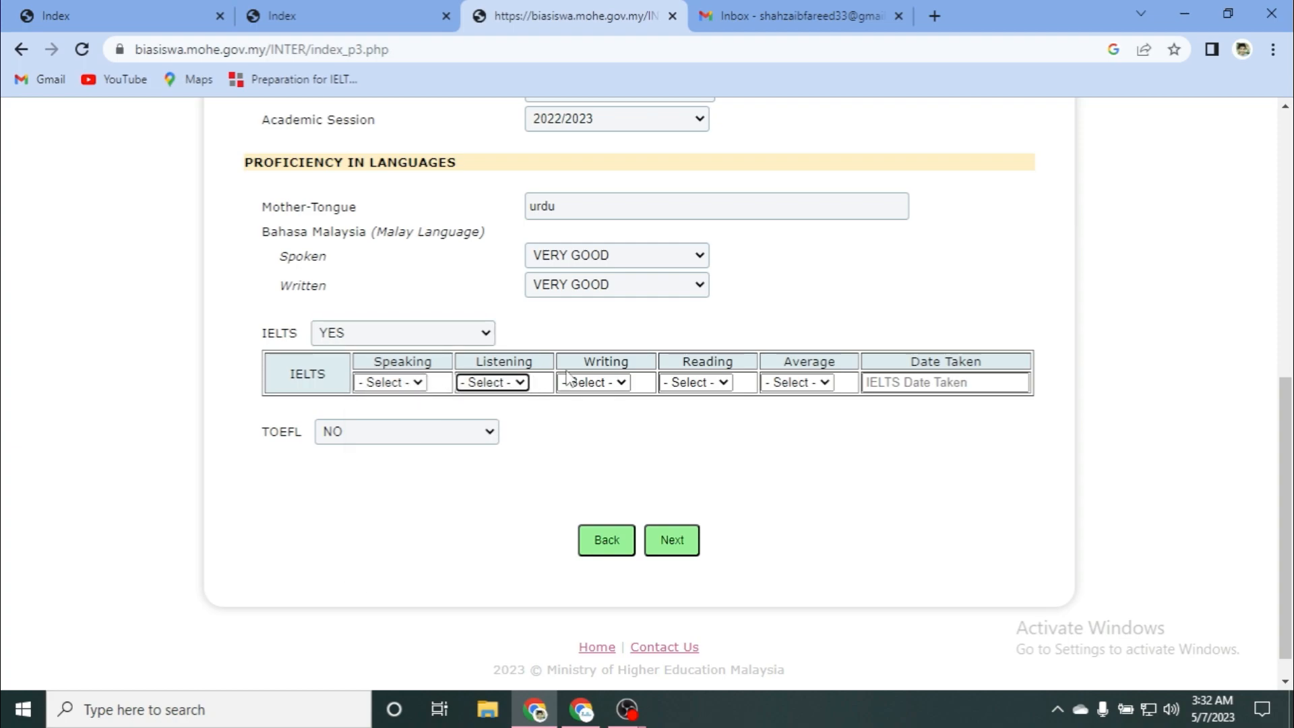
pyautogui.click(609, 384)
pyautogui.click(609, 385)
pyautogui.click(689, 384)
pyautogui.click(689, 384)
pyautogui.click(792, 382)
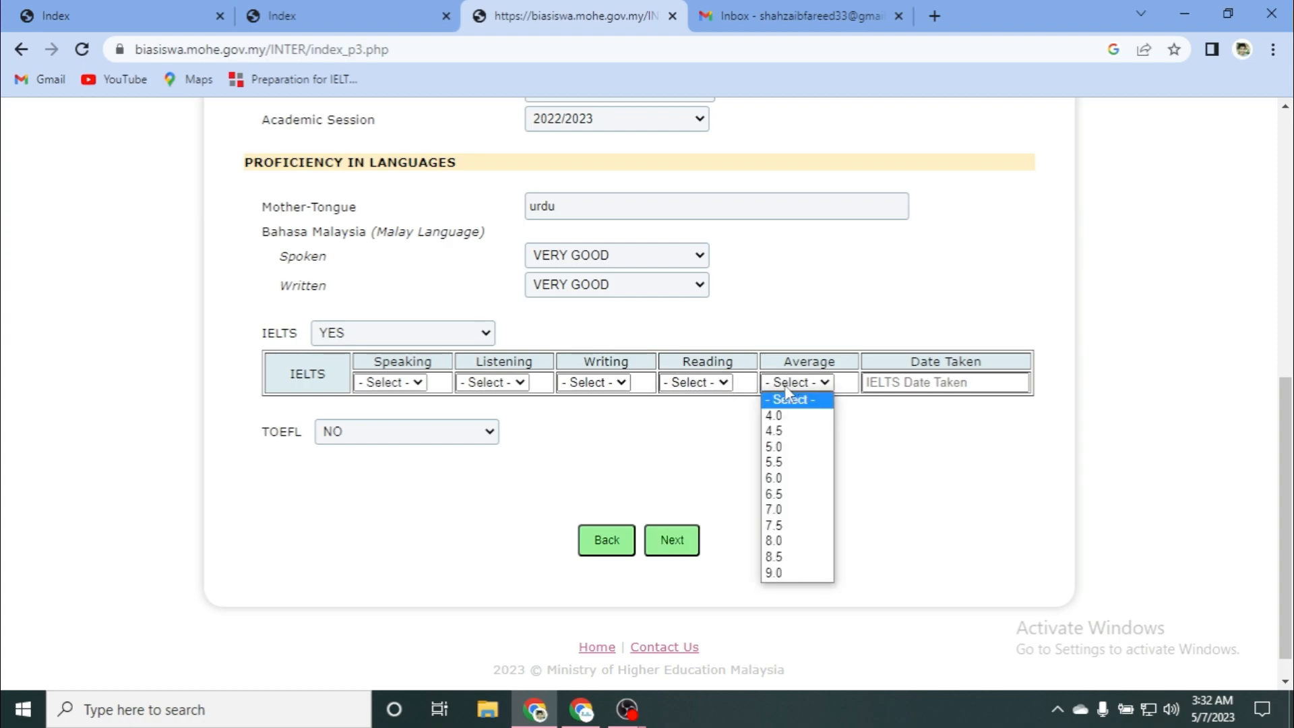
pyautogui.click(785, 386)
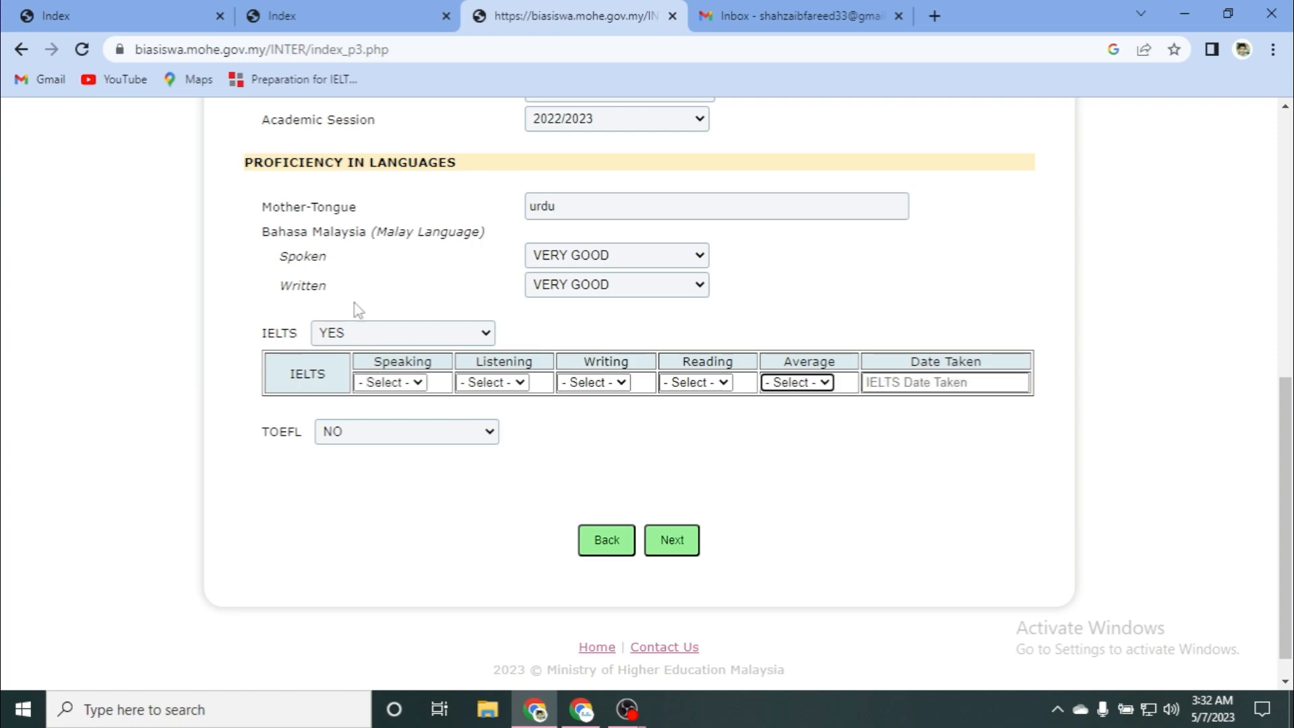
# Step: Set IELTS back to NO and continue to the next page
pyautogui.click(370, 334)
pyautogui.click(362, 371)
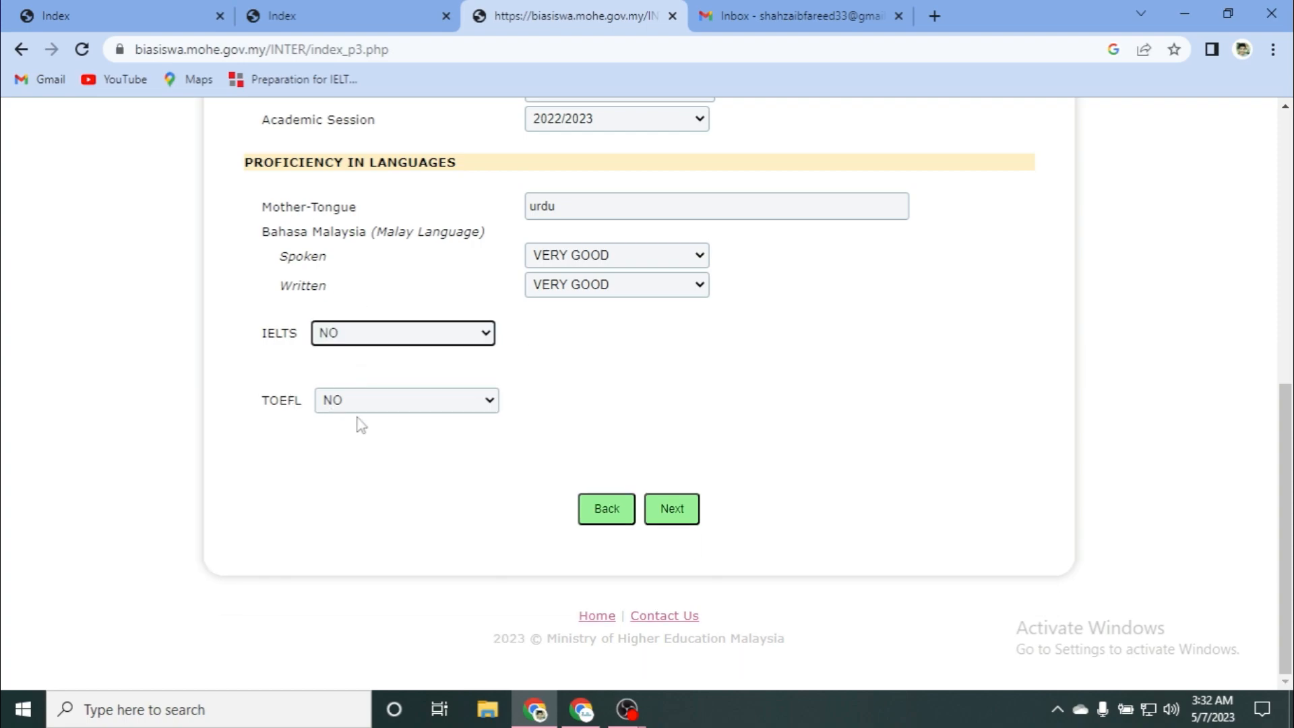
pyautogui.click(691, 510)
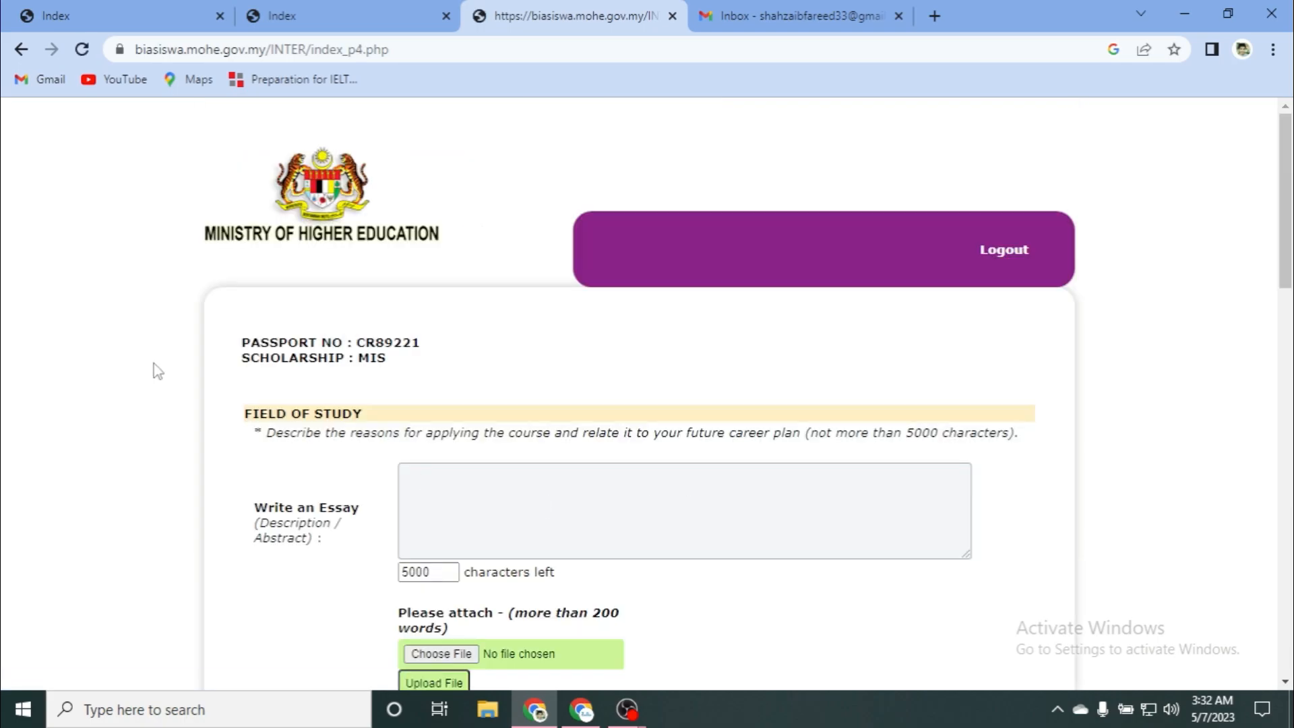
# Step: Type placeholder text 'errerrfff' into the field-of-study essay box
pyautogui.scroll(-3, 162, 364)
pyautogui.scroll(3, 164, 362)
pyautogui.scroll(-3, 270, 377)
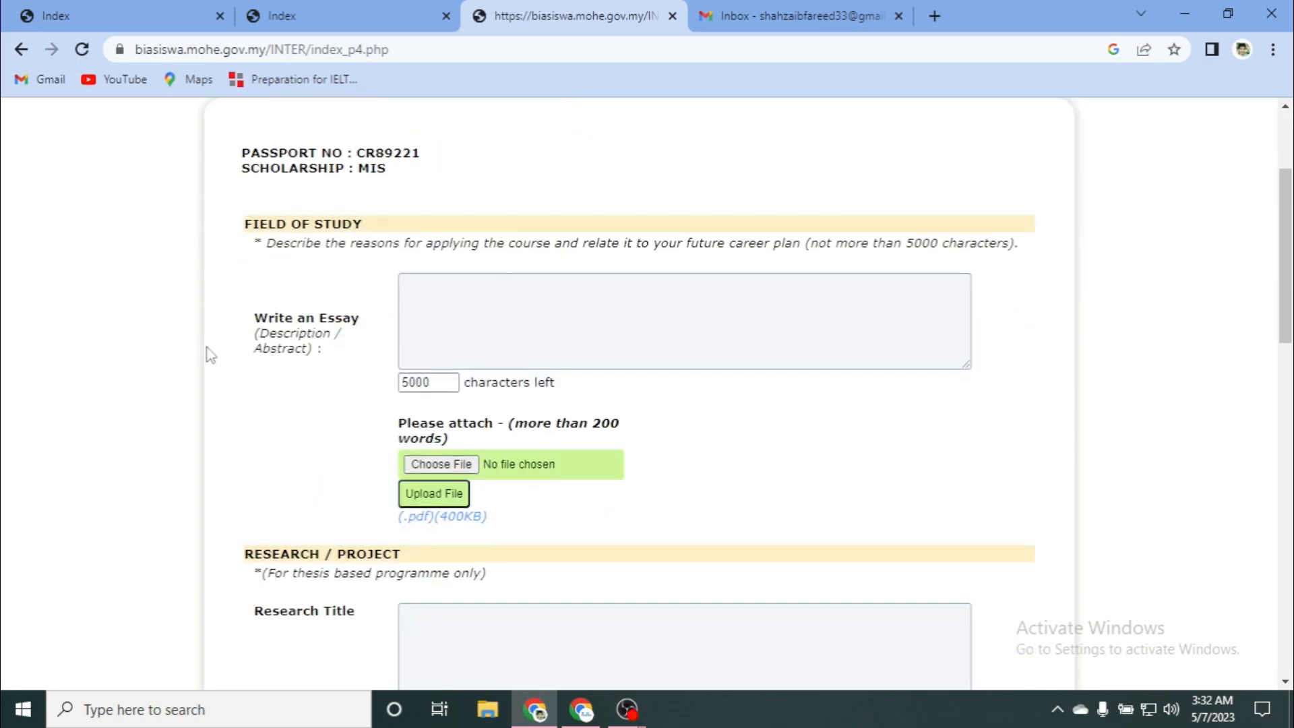
pyautogui.click(426, 303)
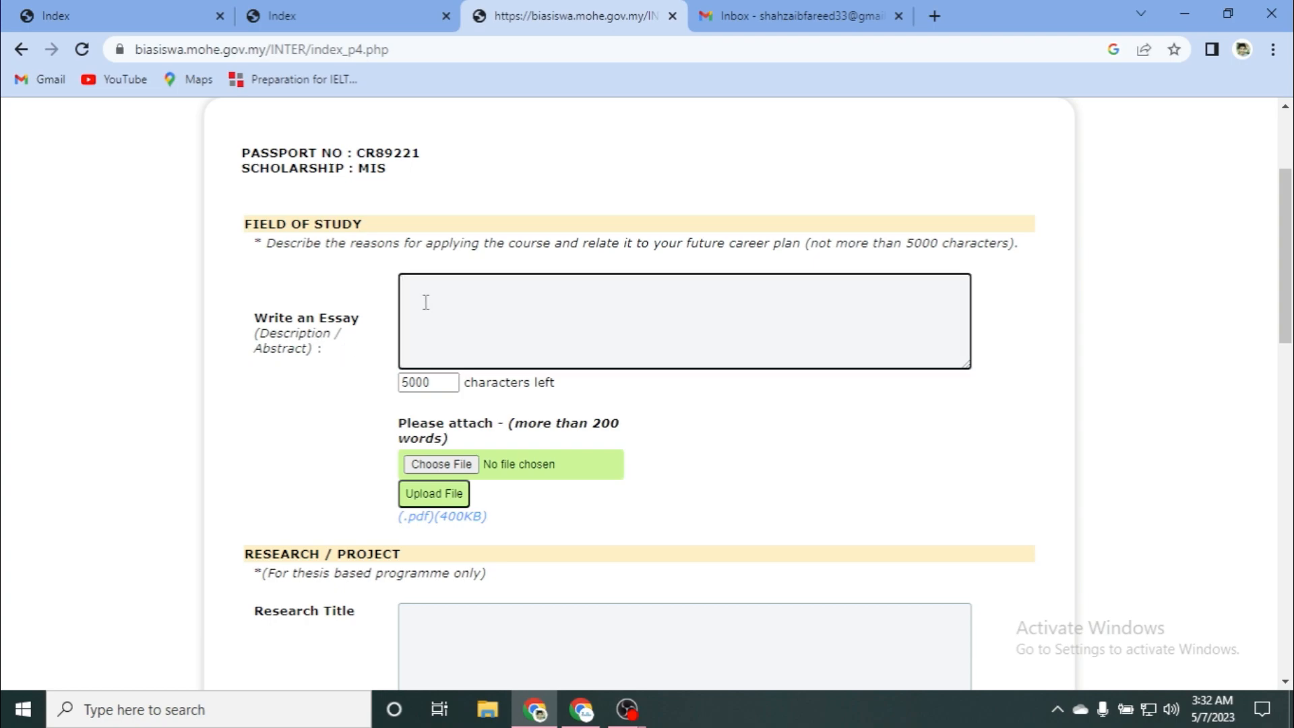
pyautogui.write('errerrfff')
pyautogui.scroll(-2, 395, 411)
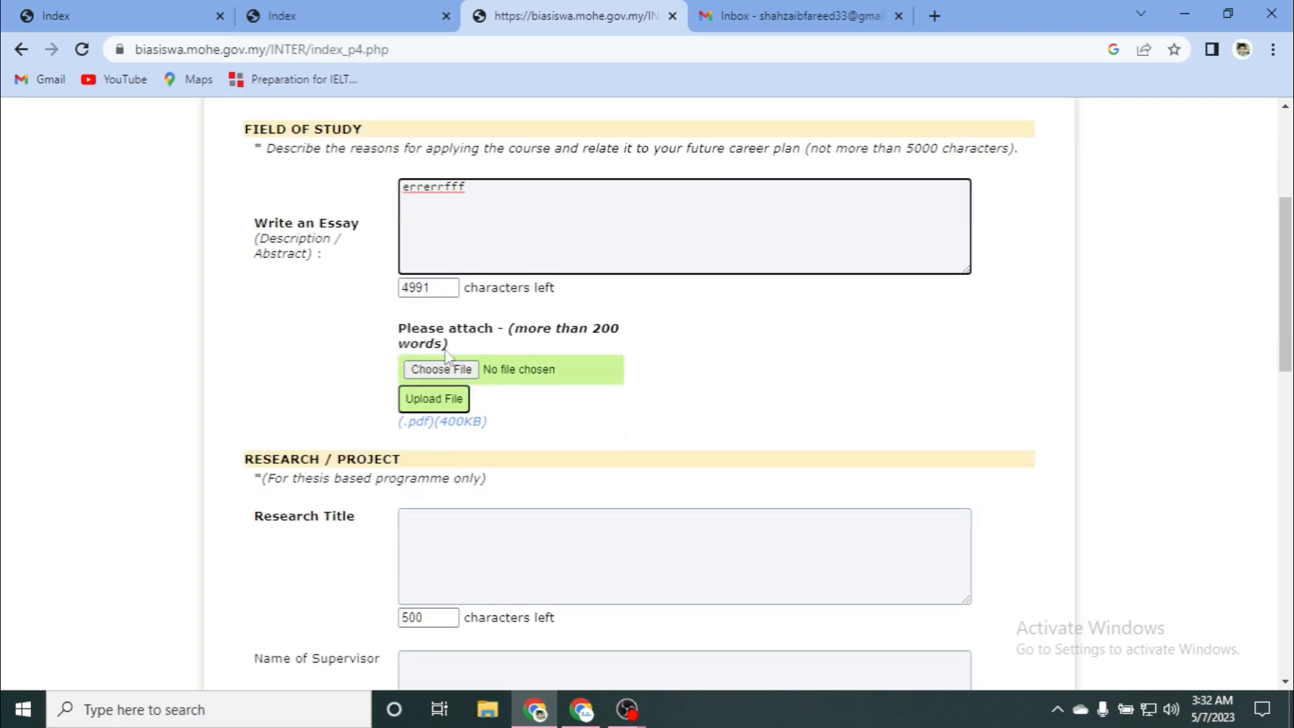
# Step: Upload Department_availible (4).pdf from Downloads as the essay attachment
pyautogui.click(439, 376)
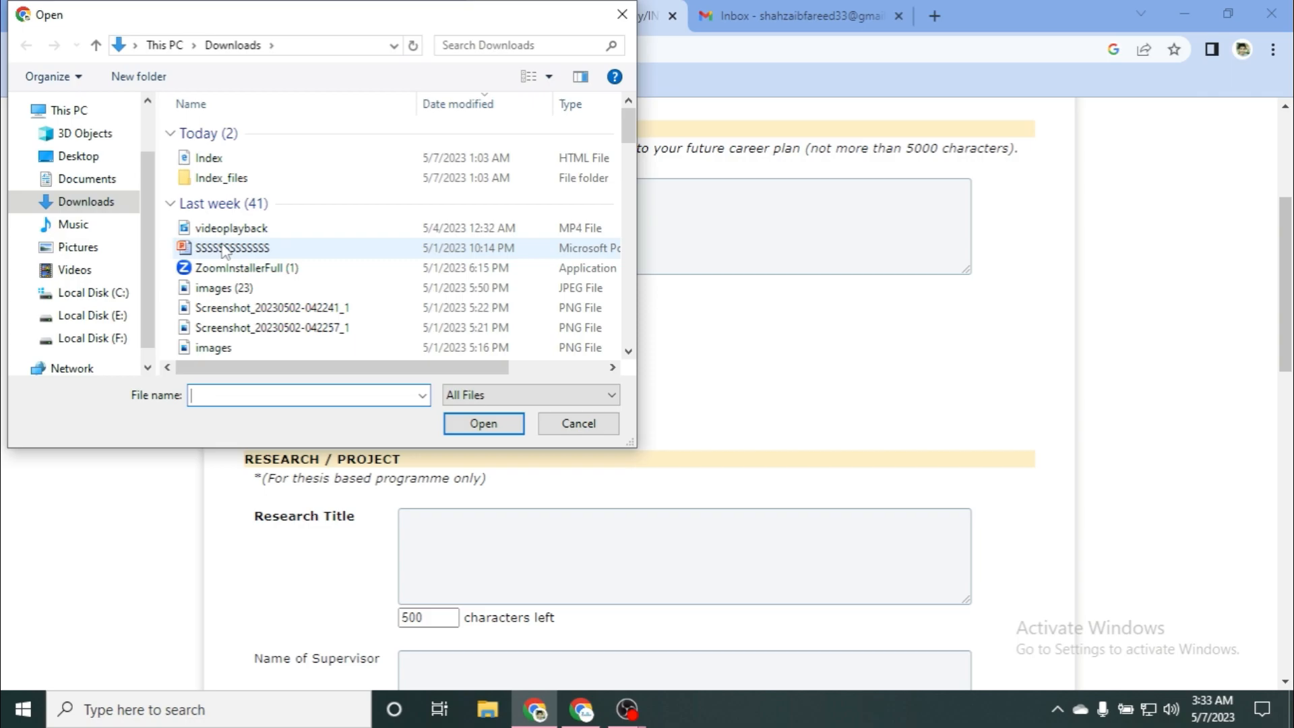
pyautogui.scroll(-2, 255, 313)
pyautogui.scroll(-4, 255, 313)
pyautogui.scroll(-5, 255, 313)
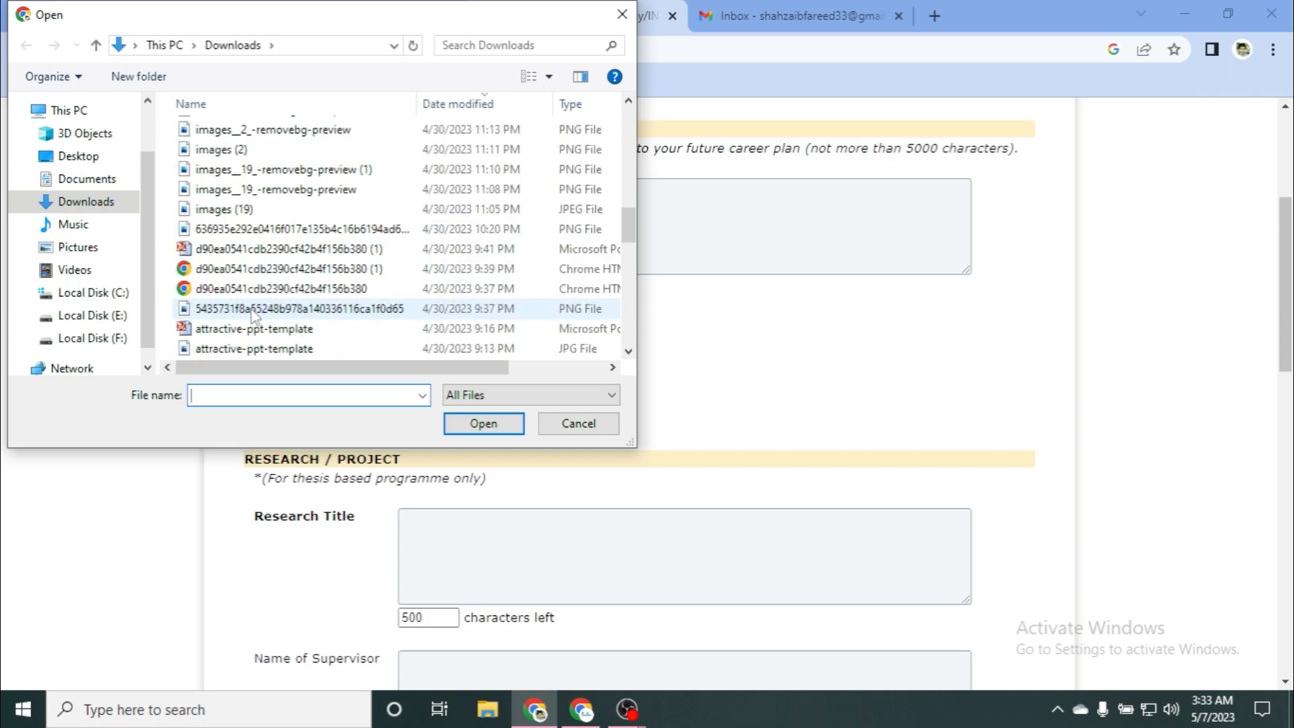
pyautogui.click(225, 348)
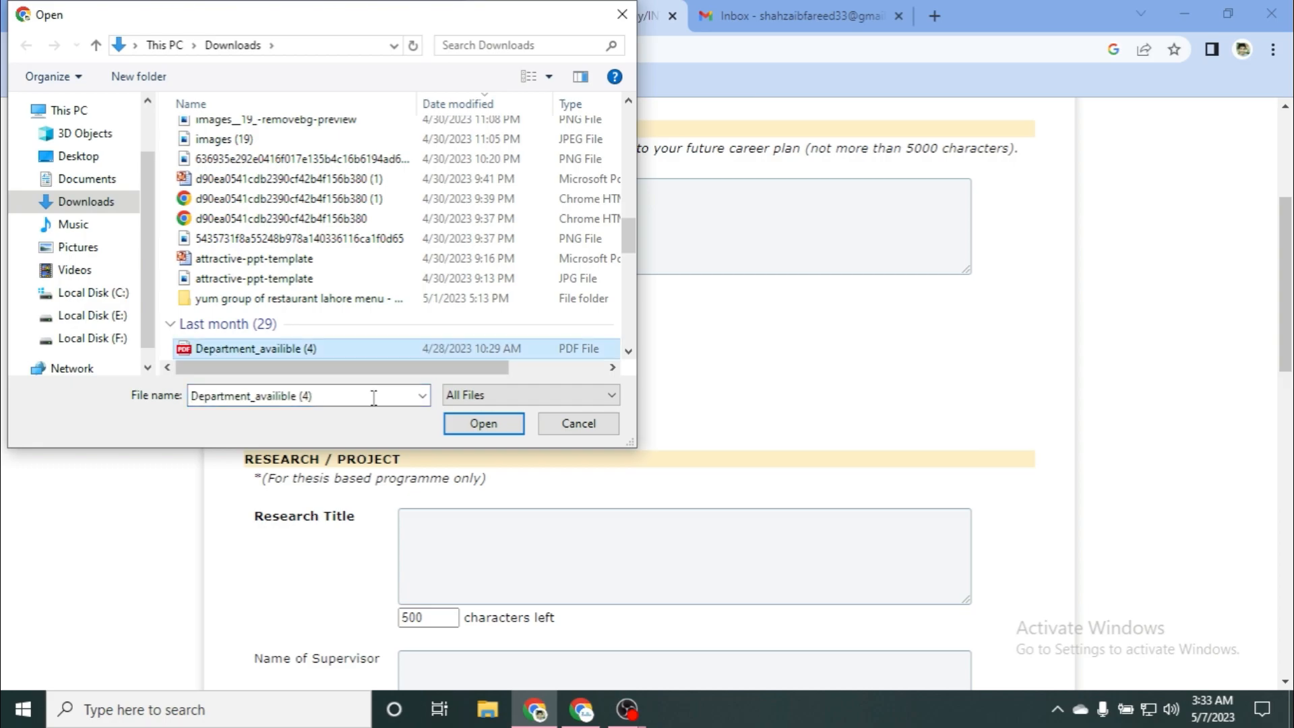
pyautogui.click(483, 423)
pyautogui.click(413, 398)
pyautogui.scroll(-3, 417, 419)
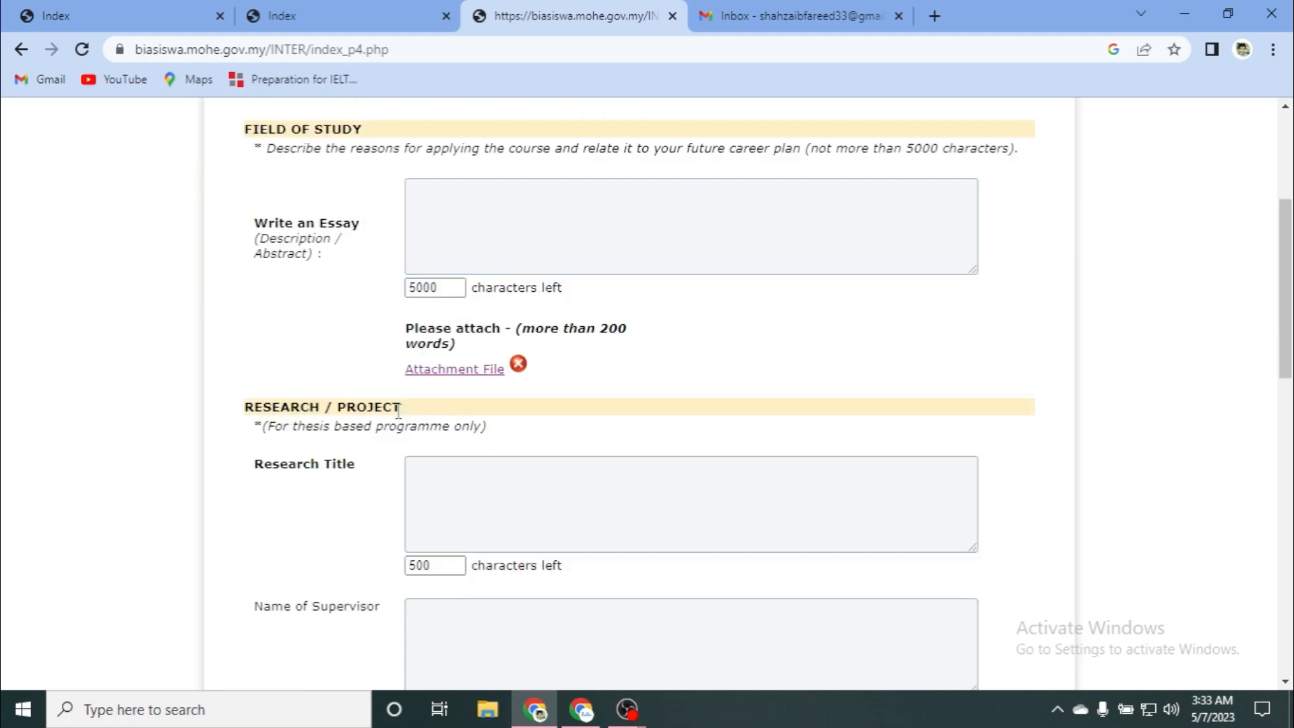
# Step: Fill Research Title, Supervisor and Proposed Faculty/University with placeholder text
pyautogui.scroll(-1, 265, 381)
pyautogui.scroll(-2, 264, 381)
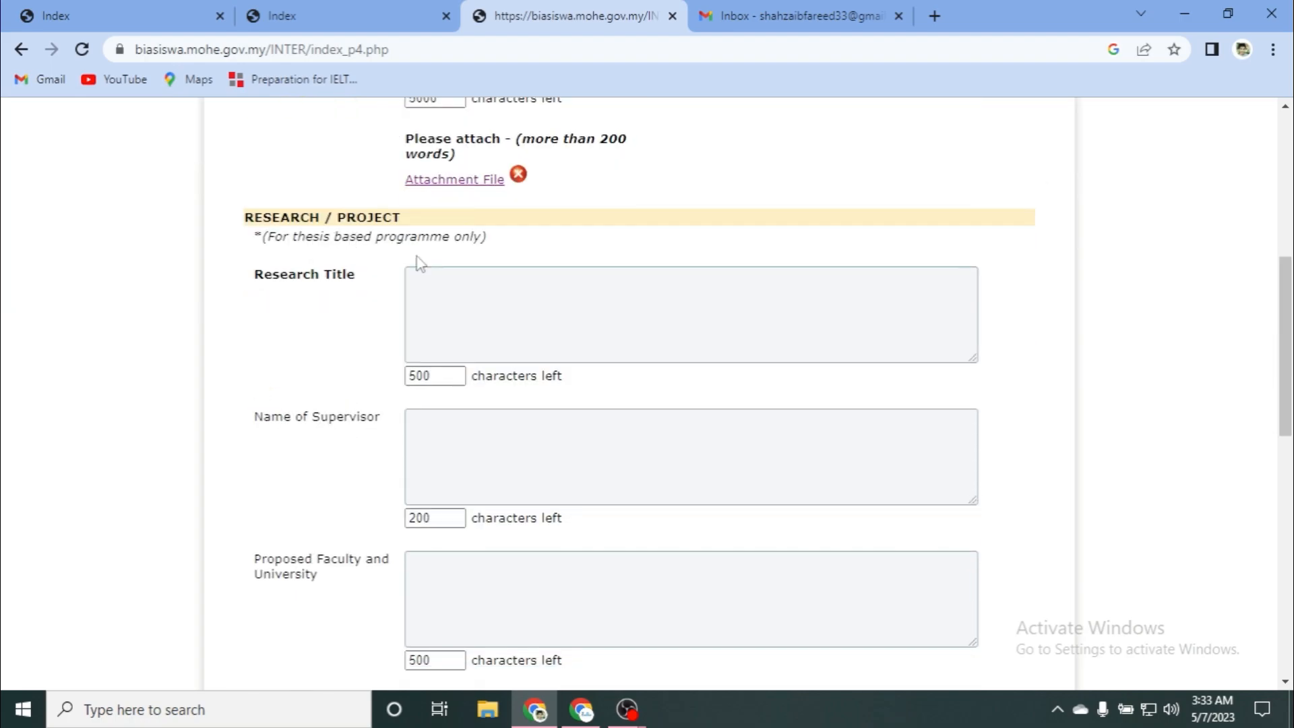
pyautogui.click(447, 273)
pyautogui.write('43rers')
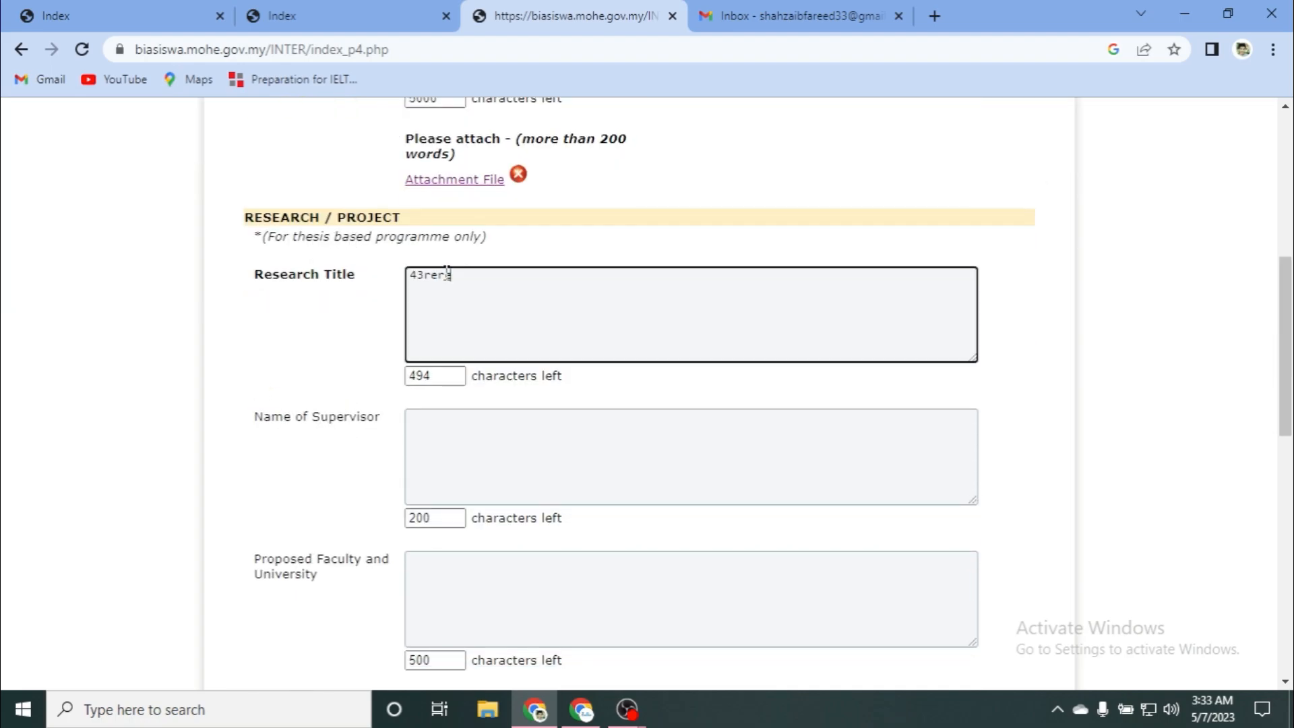
pyautogui.press('BackSpace')
pyautogui.press('BackSpace')
pyautogui.press('BackSpace')
pyautogui.press('BackSpace')
pyautogui.press('BackSpace')
pyautogui.write('trfthhhghg')
pyautogui.scroll(-2, 384, 402)
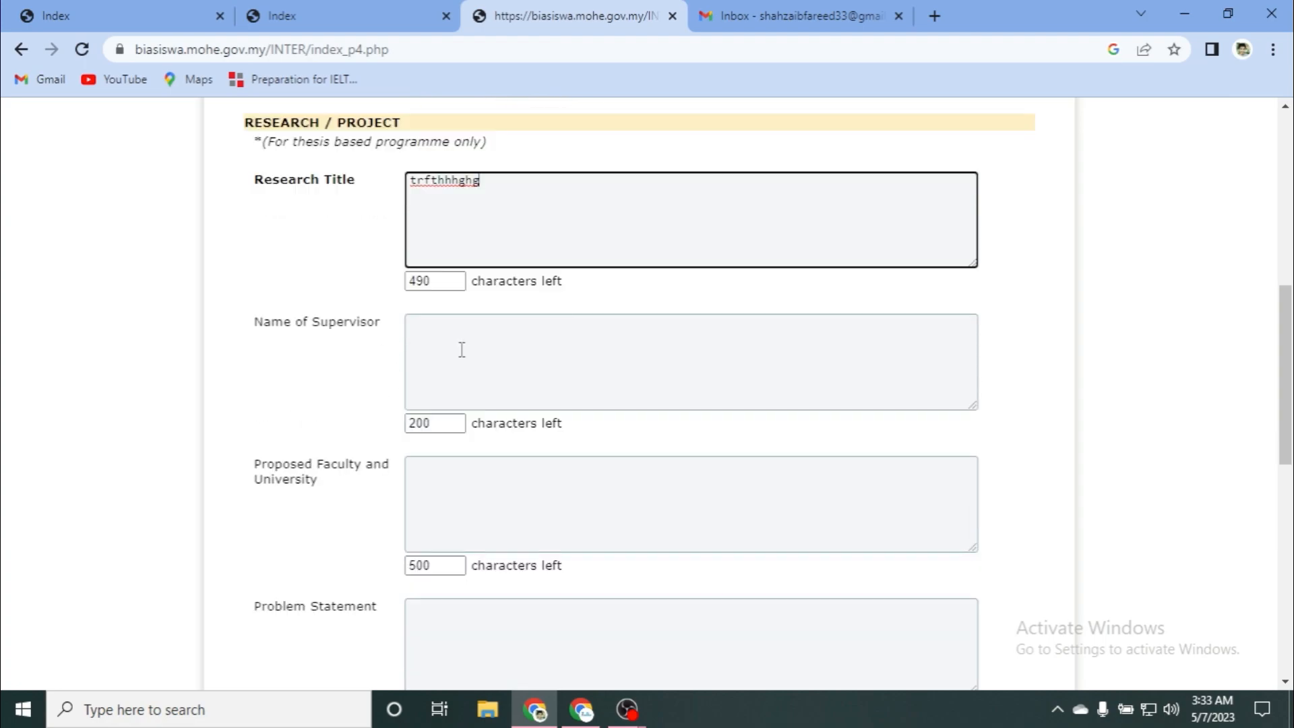
pyautogui.click(423, 344)
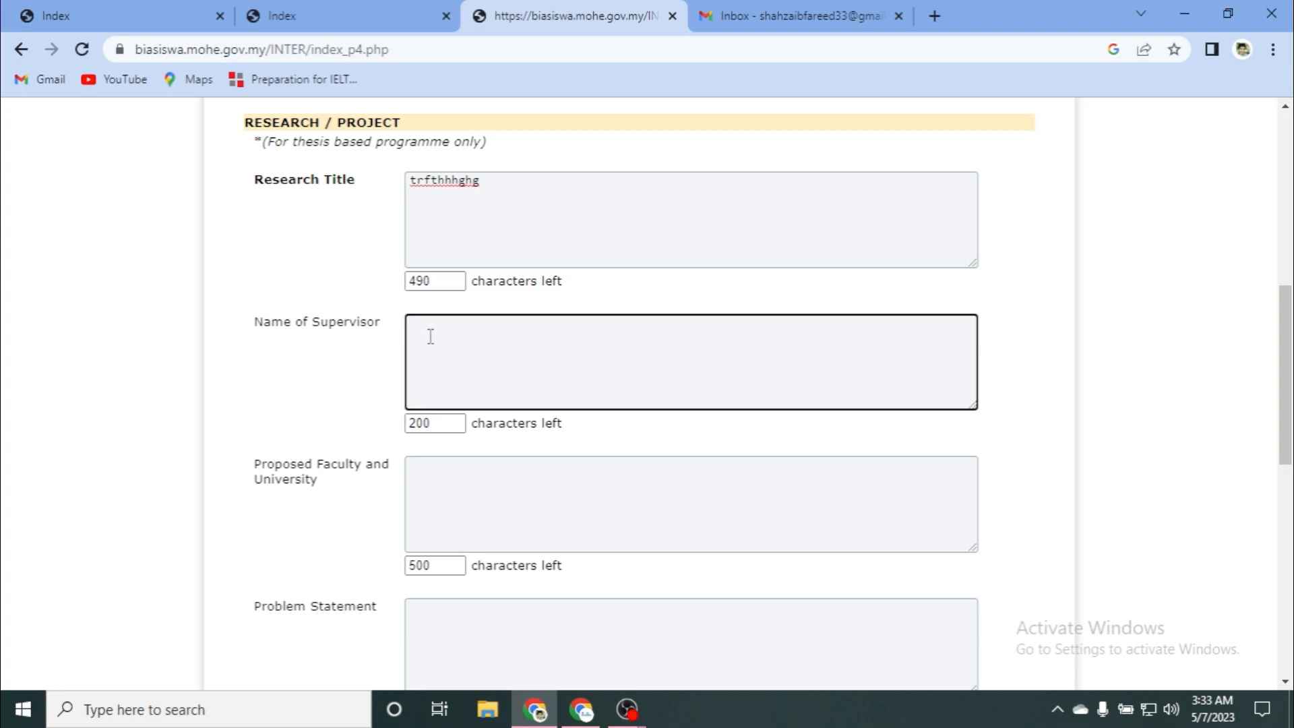
pyautogui.write('ffffgfgfg')
pyautogui.scroll(-1, 337, 472)
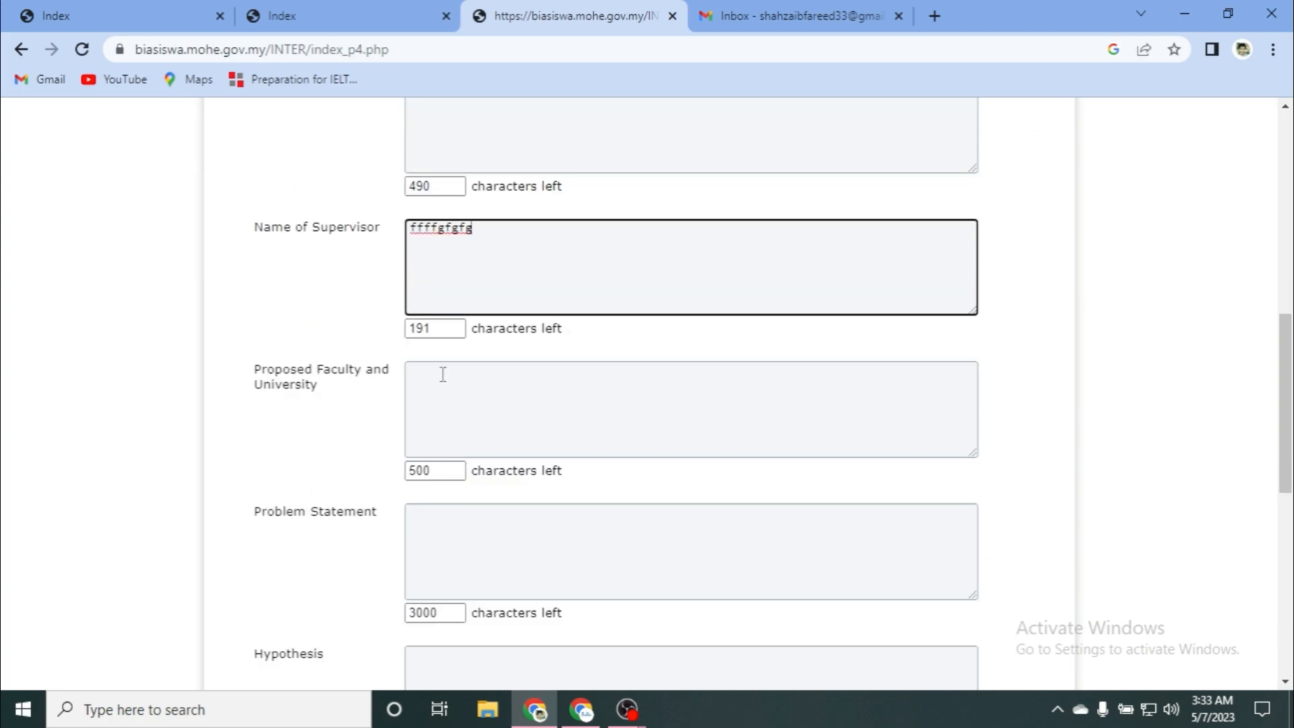
pyautogui.click(443, 381)
pyautogui.write('dffgfgfg')
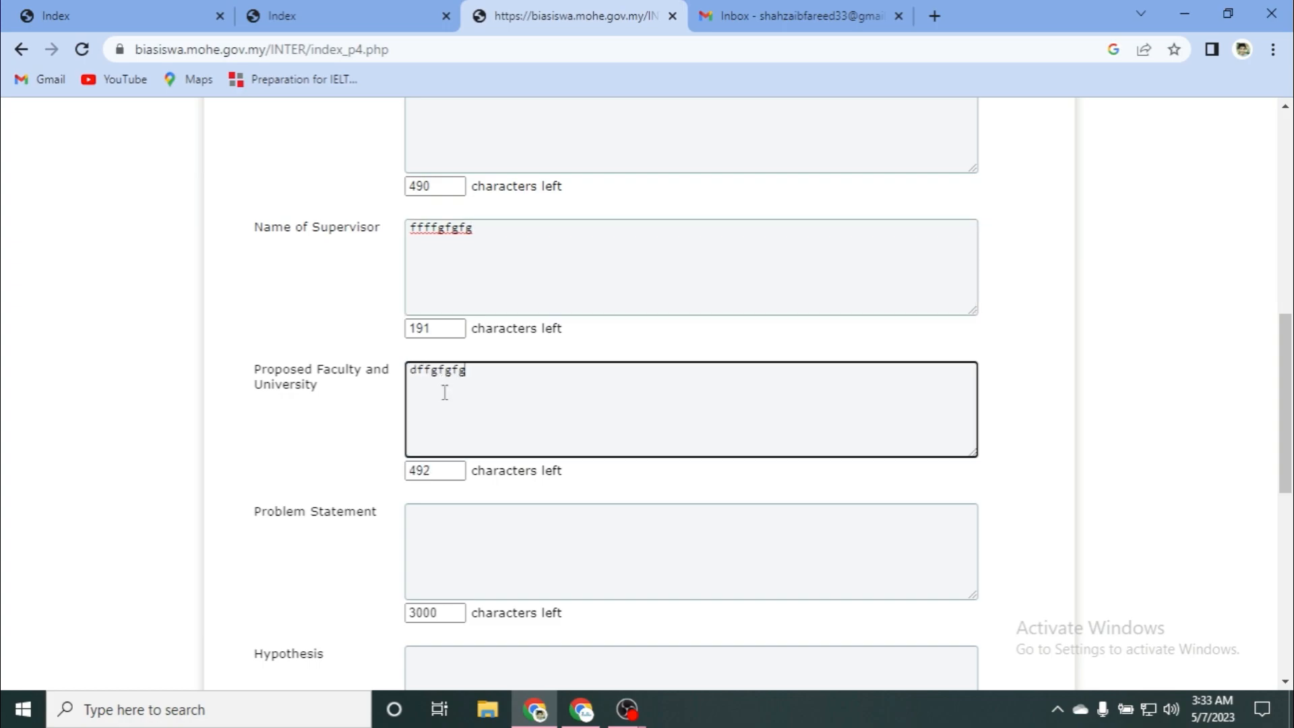
pyautogui.scroll(-3, 313, 472)
# Step: Fill Problem Statement, Hypothesis, Expected Impact and Contribution Summary with placeholder text
pyautogui.click(474, 249)
pyautogui.write('ffffd')
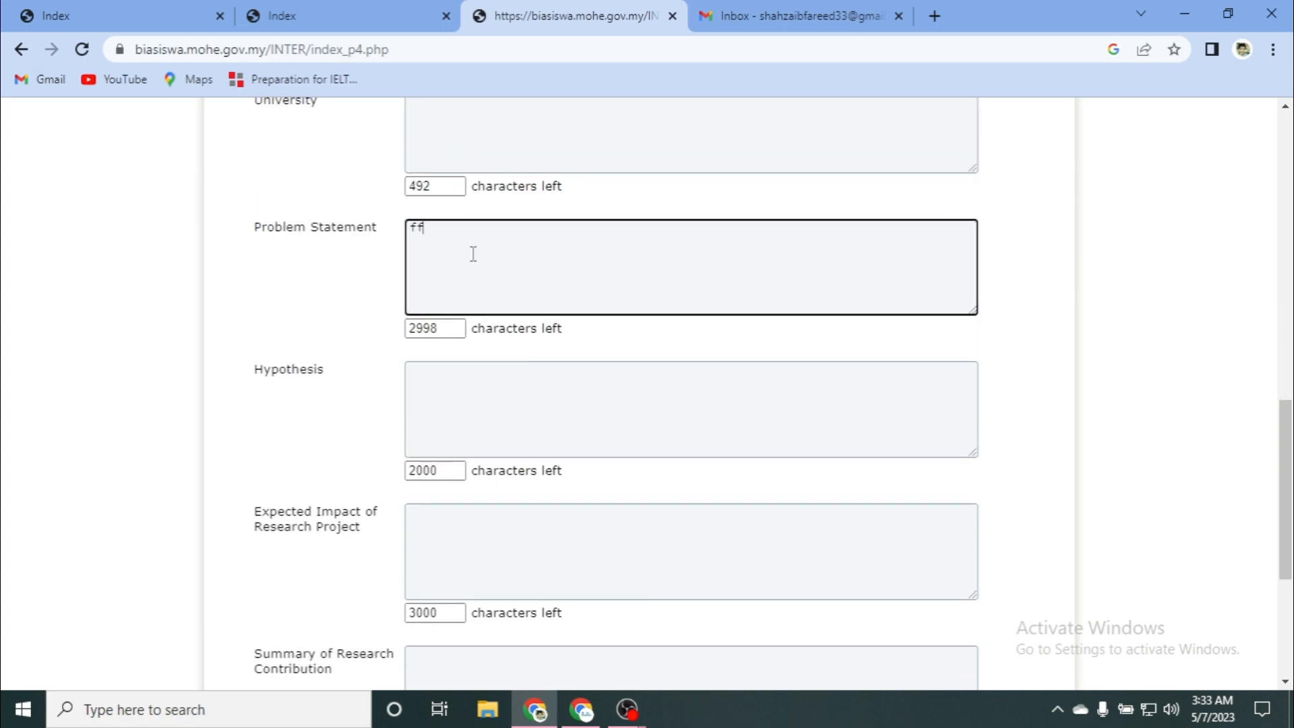
pyautogui.click(403, 401)
pyautogui.click(446, 377)
pyautogui.write('dffdfdffg')
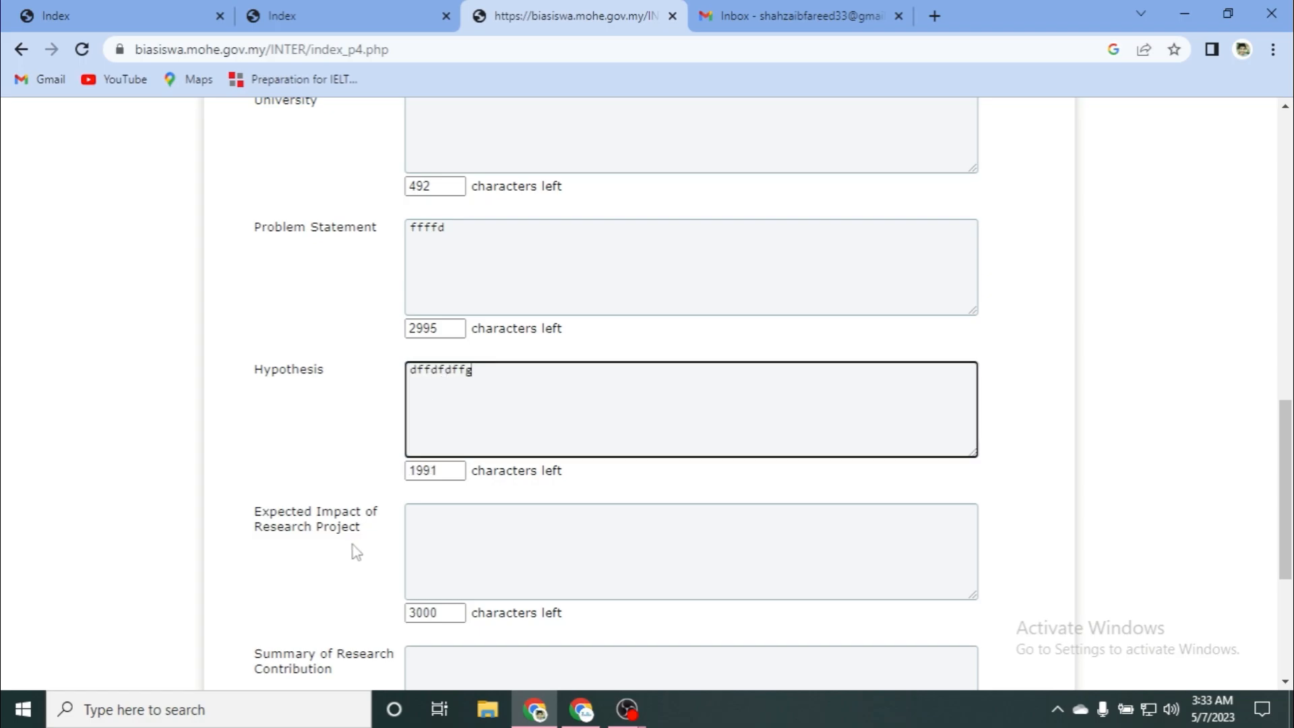
pyautogui.scroll(-1, 349, 523)
pyautogui.click(466, 423)
pyautogui.write('trggtgfgfgfgf')
pyautogui.scroll(-1, 402, 506)
pyautogui.scroll(-2, 402, 505)
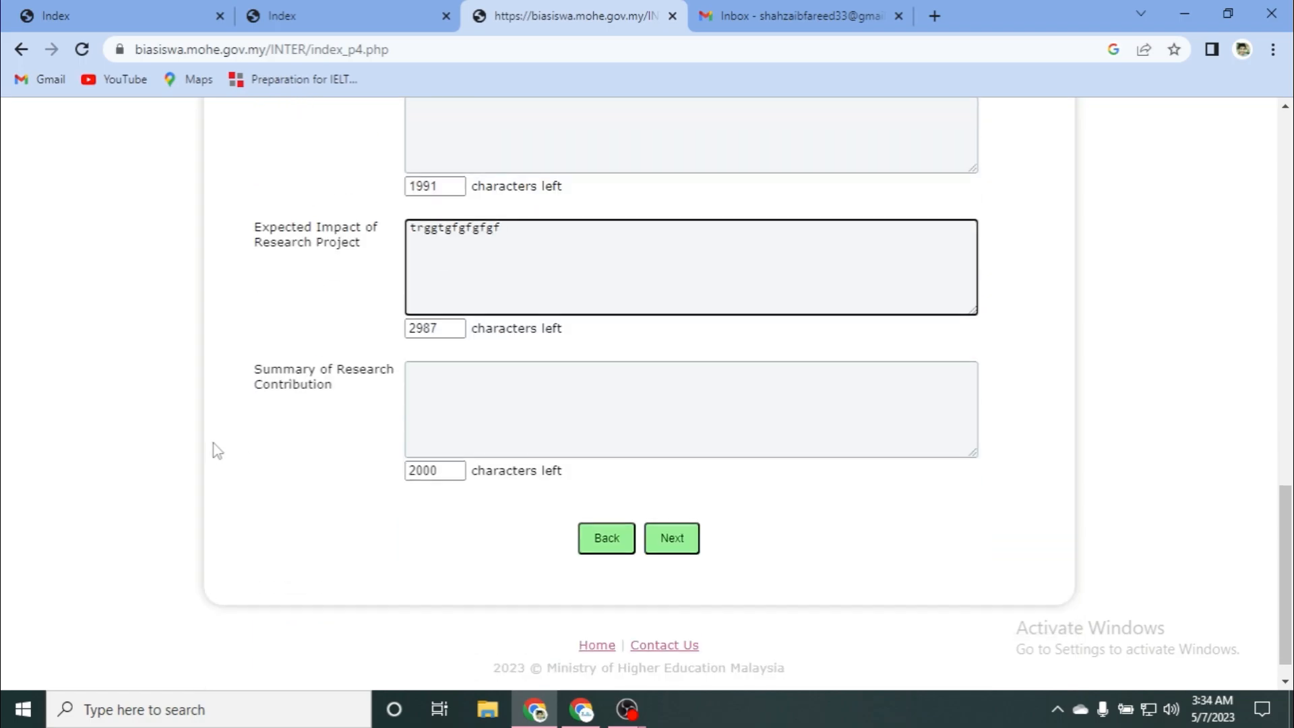
pyautogui.click(467, 376)
pyautogui.write('rergfgffgf')
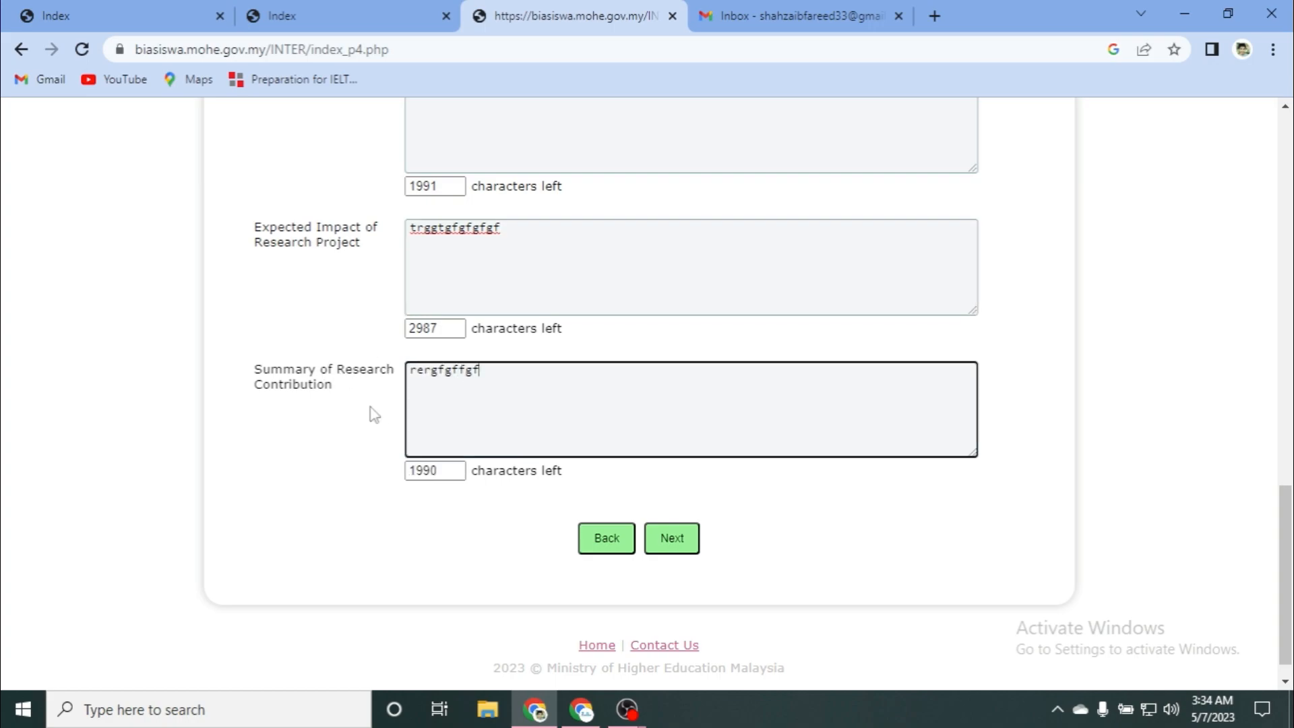
pyautogui.scroll(-1, 621, 469)
# Step: Save the research page, then enter Reference One's name, job title and GOVERNMENT organization
pyautogui.click(664, 515)
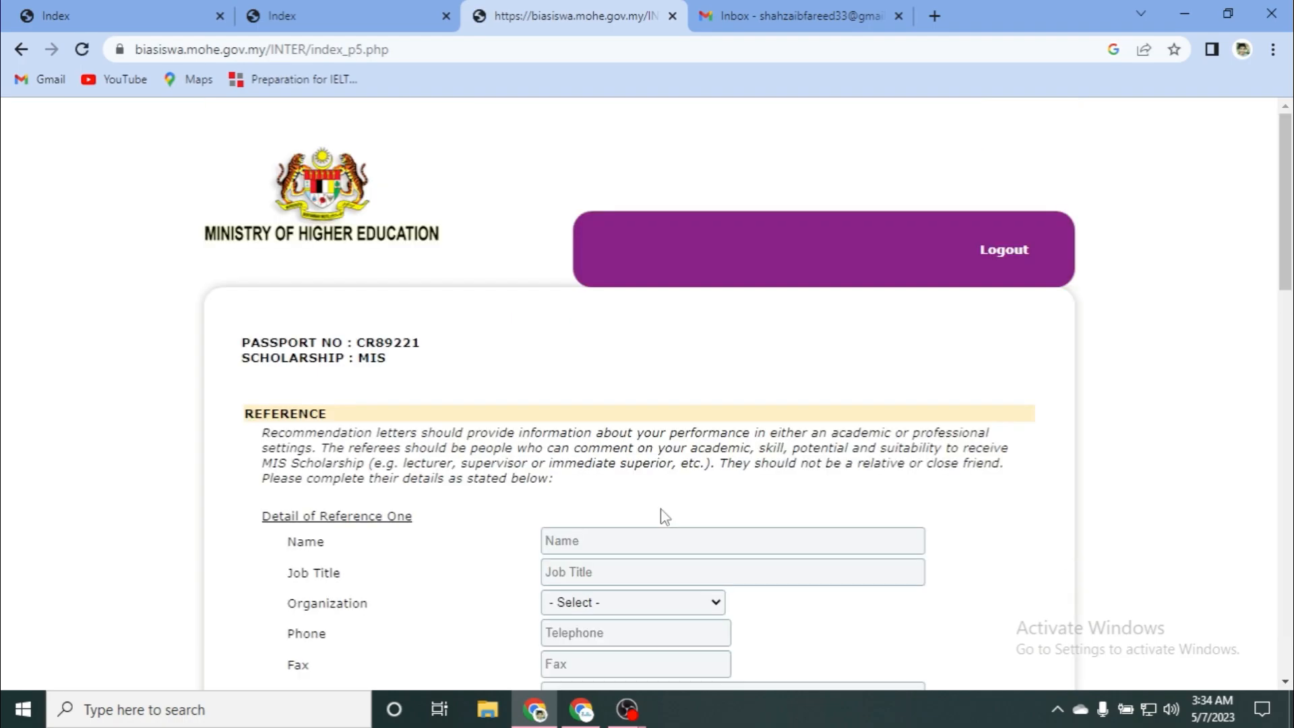
pyautogui.scroll(-2, 340, 394)
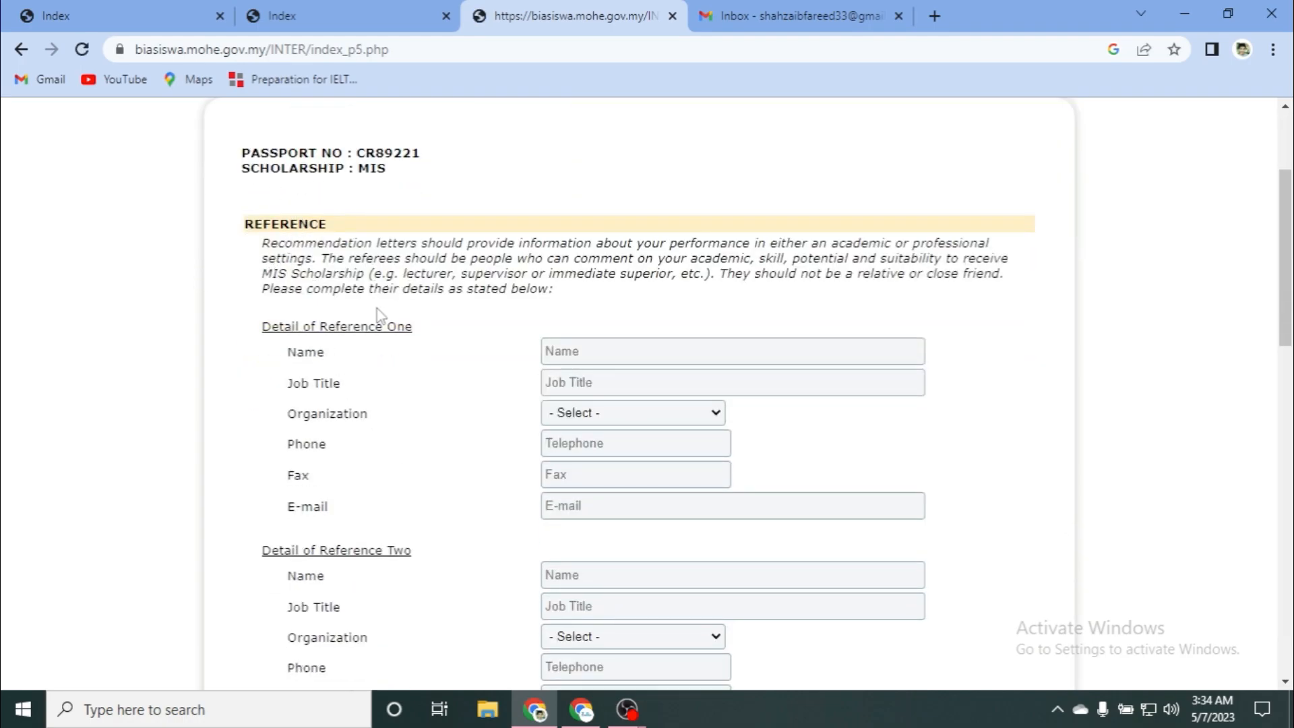
pyautogui.scroll(-1, 380, 314)
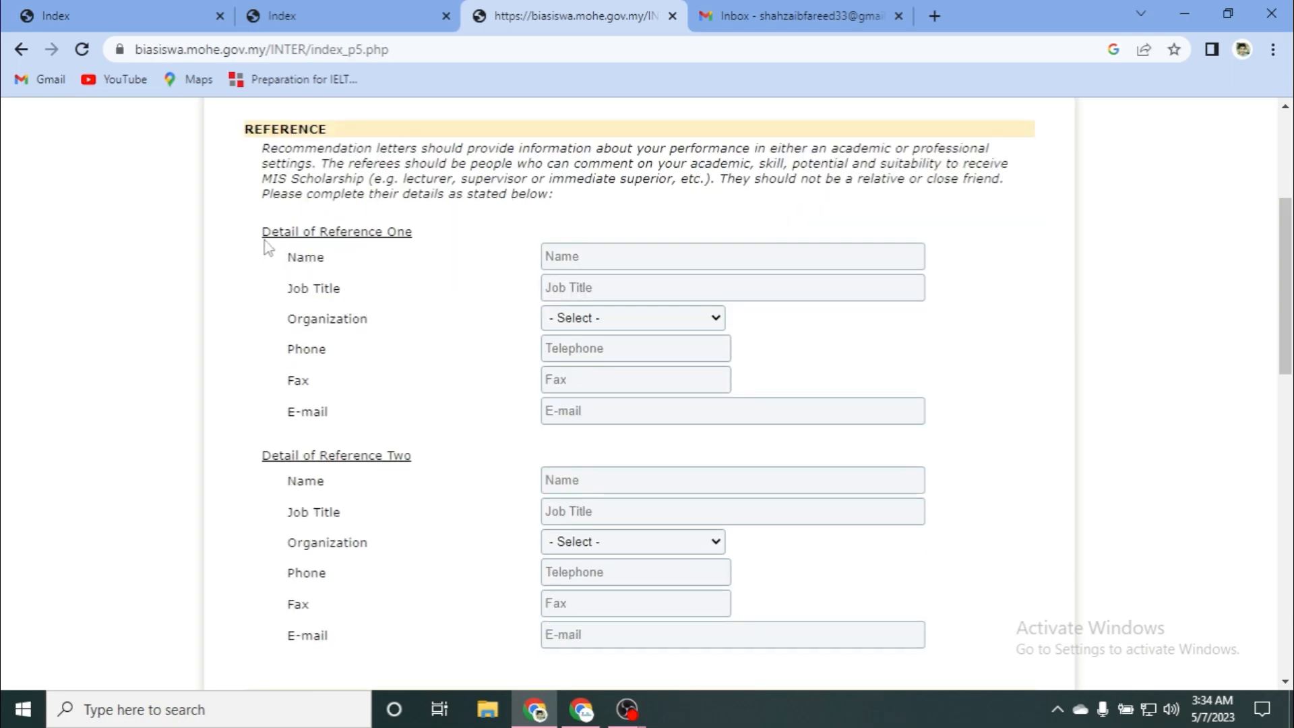
pyautogui.click(560, 259)
pyautogui.write('ffvv')
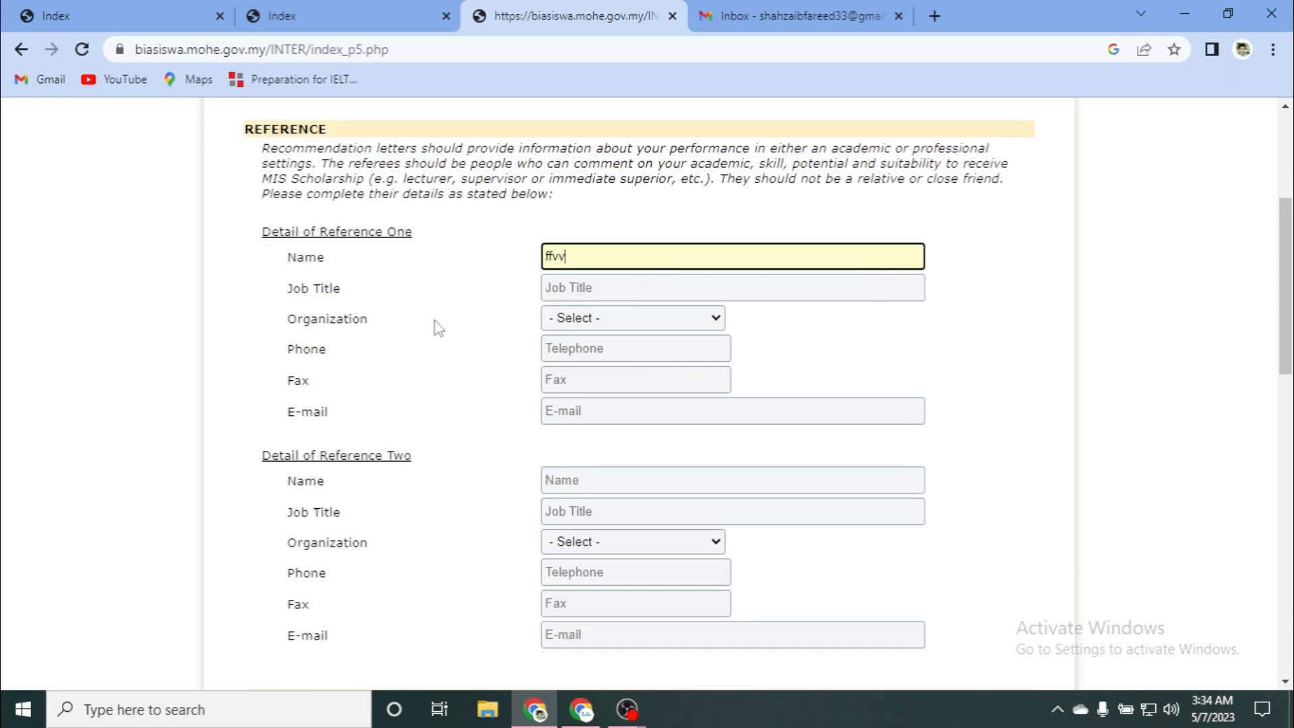
pyautogui.click(612, 287)
pyautogui.write('rffrfff')
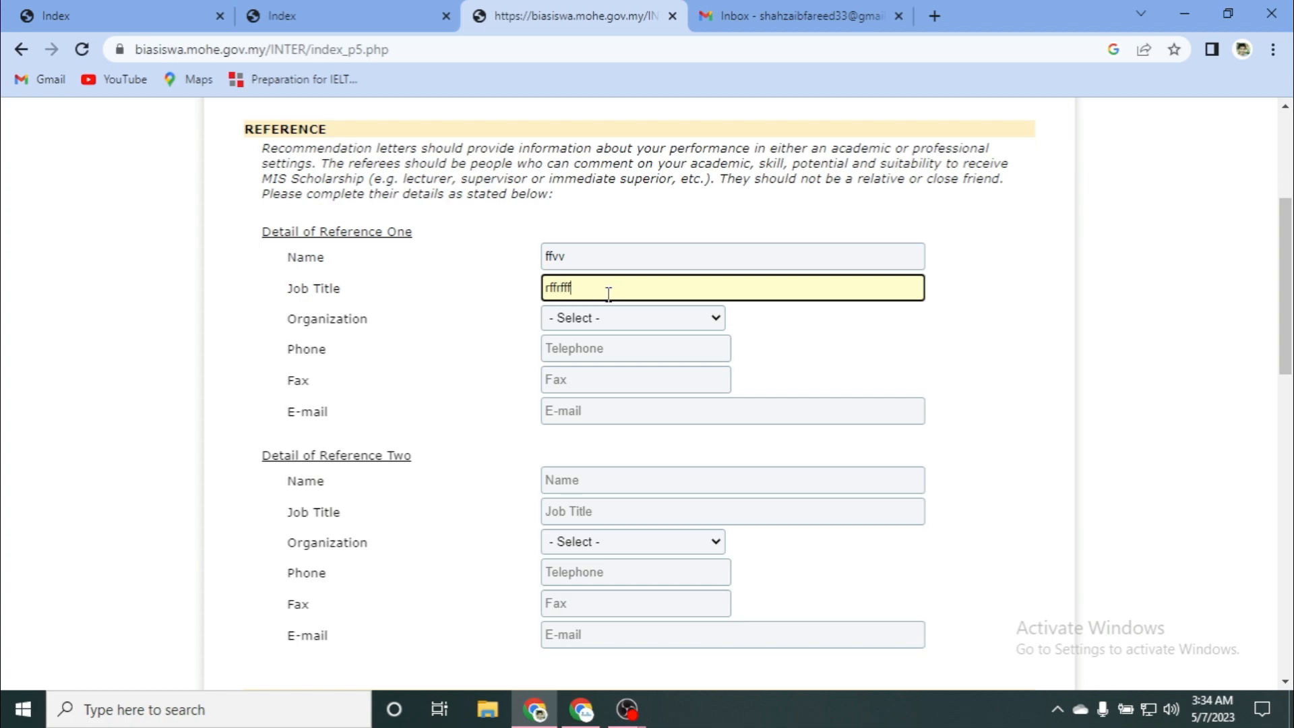
pyautogui.click(598, 321)
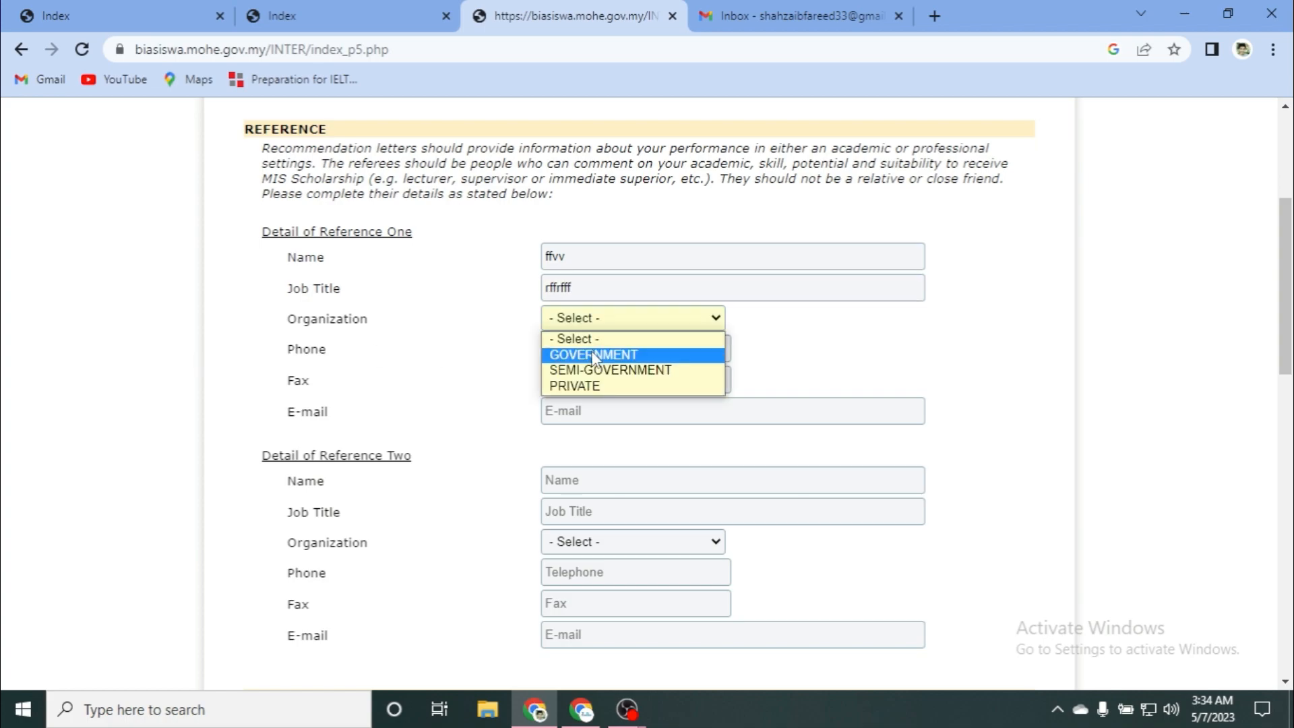
pyautogui.click(592, 354)
pyautogui.click(586, 348)
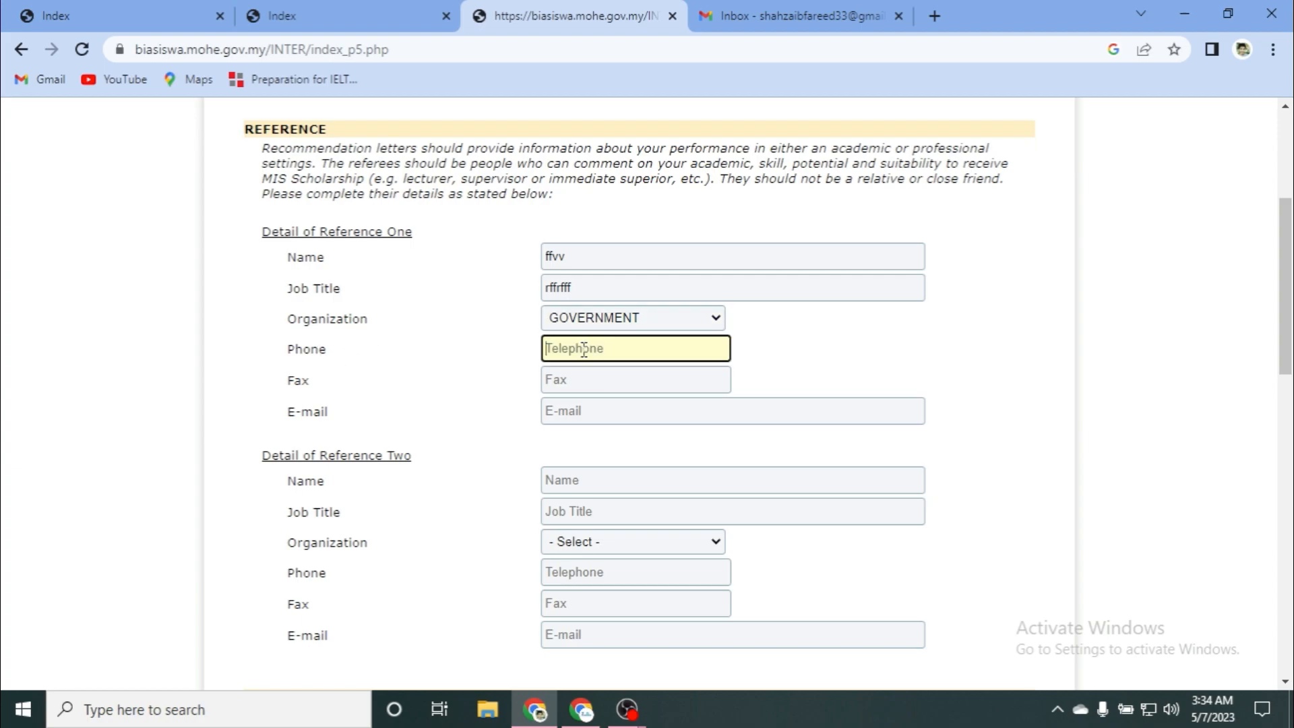
pyautogui.write('+923434')
pyautogui.write('54')
pyautogui.click(575, 378)
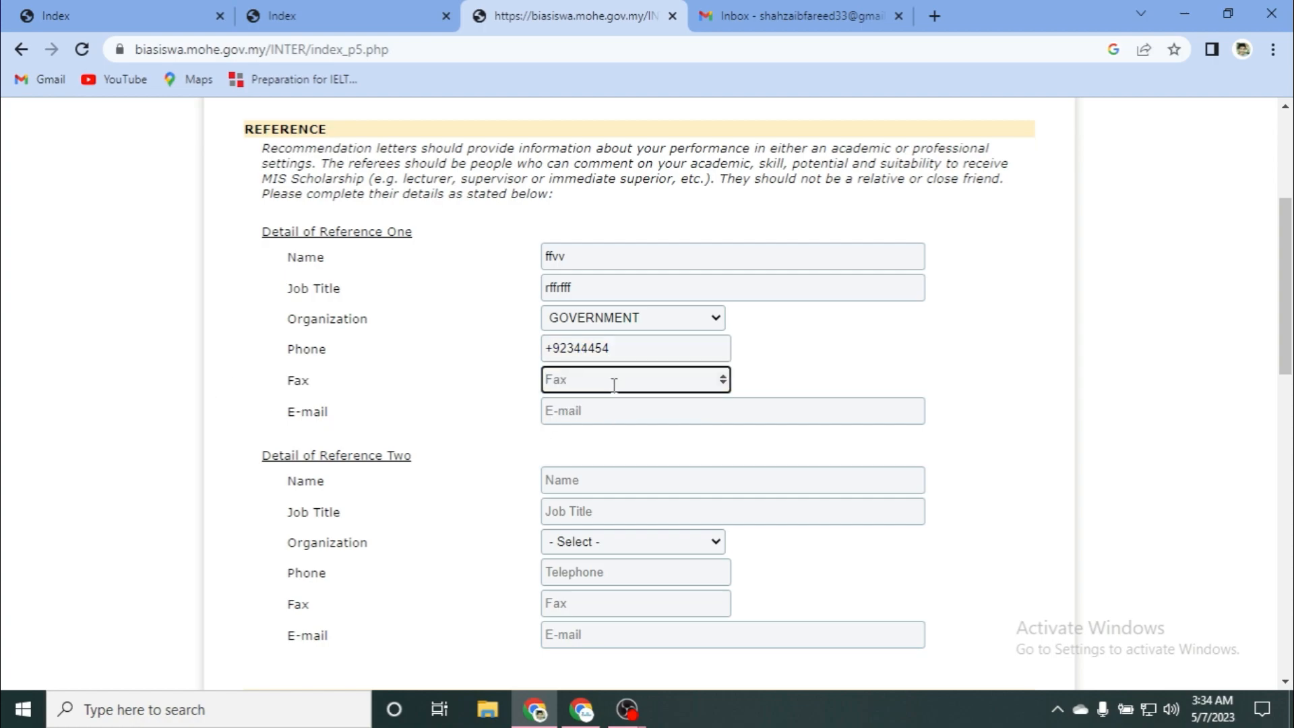
pyautogui.click(575, 413)
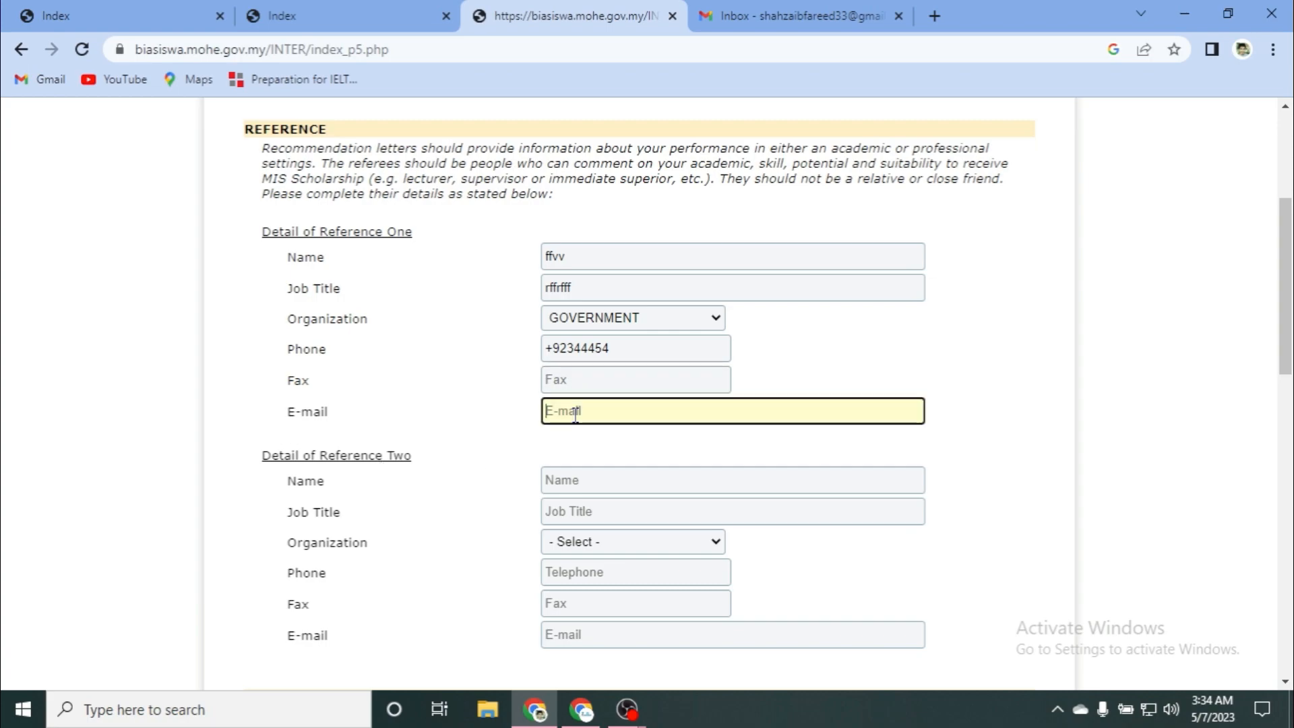
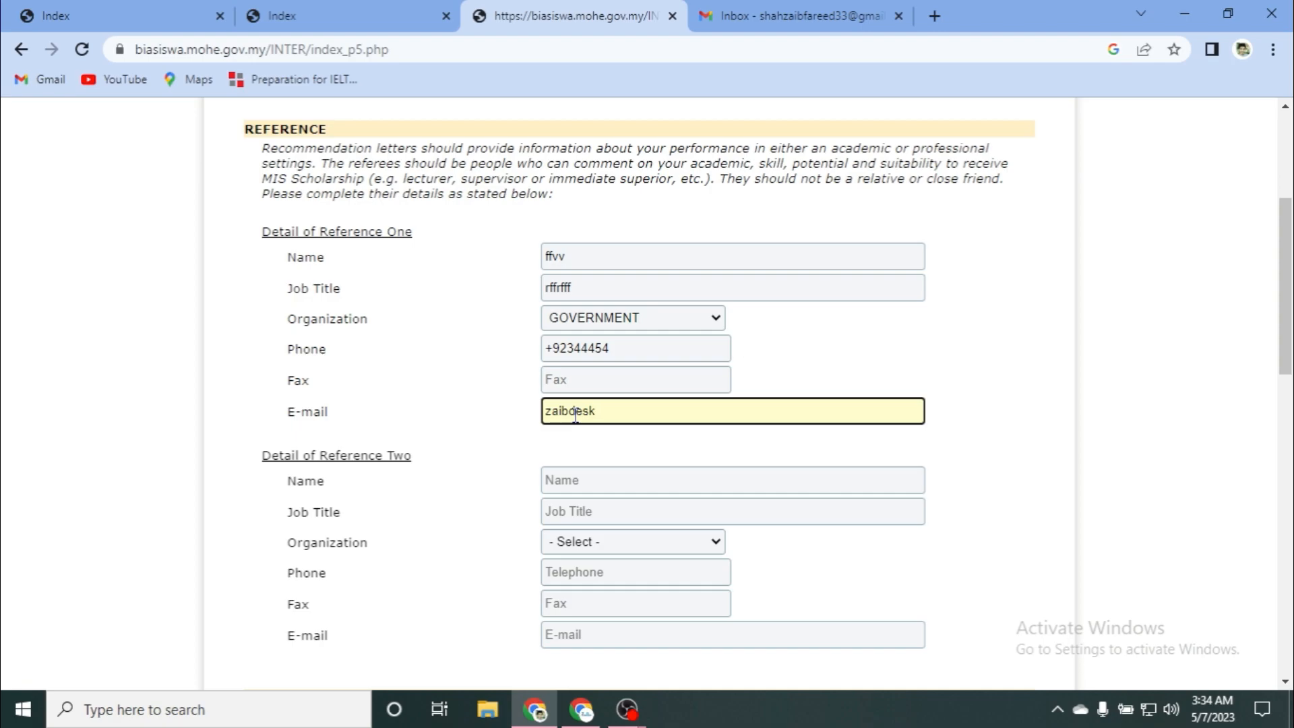
pyautogui.scroll(-1, 270, 411)
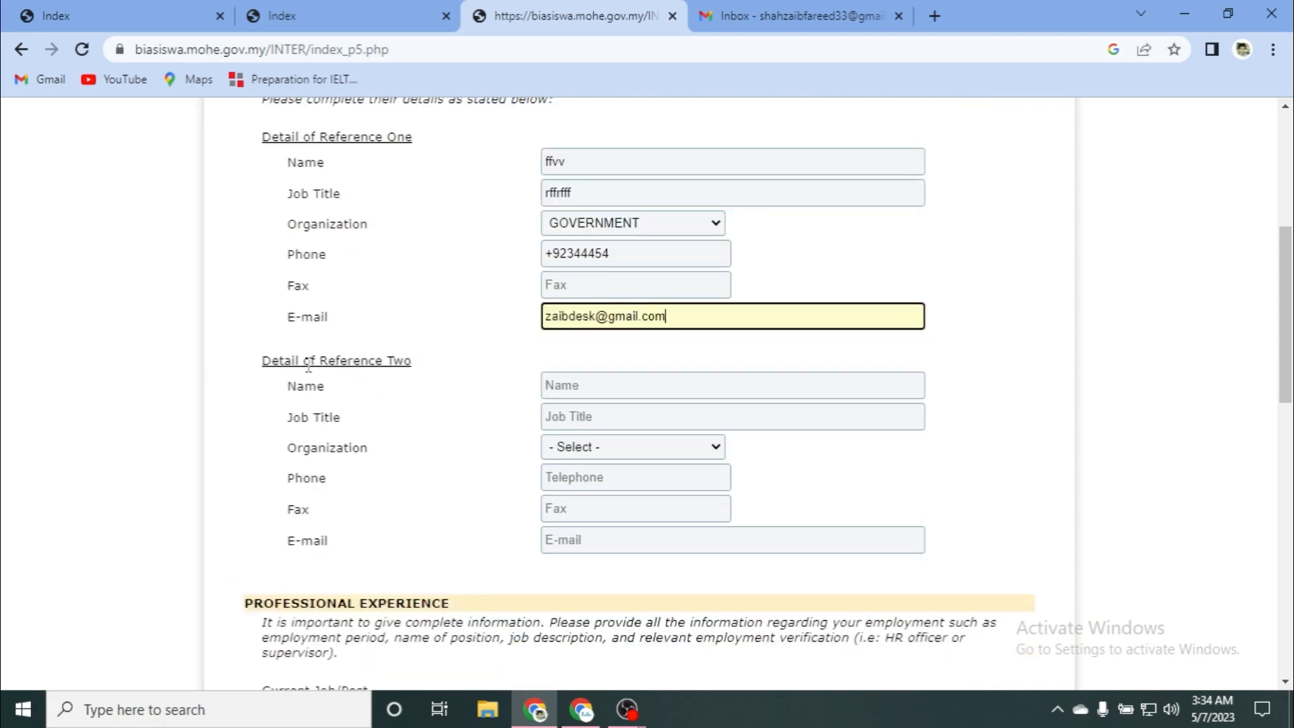
# Step: Enter Reference Two's name and job title and set its organization to GOVERNMENT
pyautogui.click(547, 387)
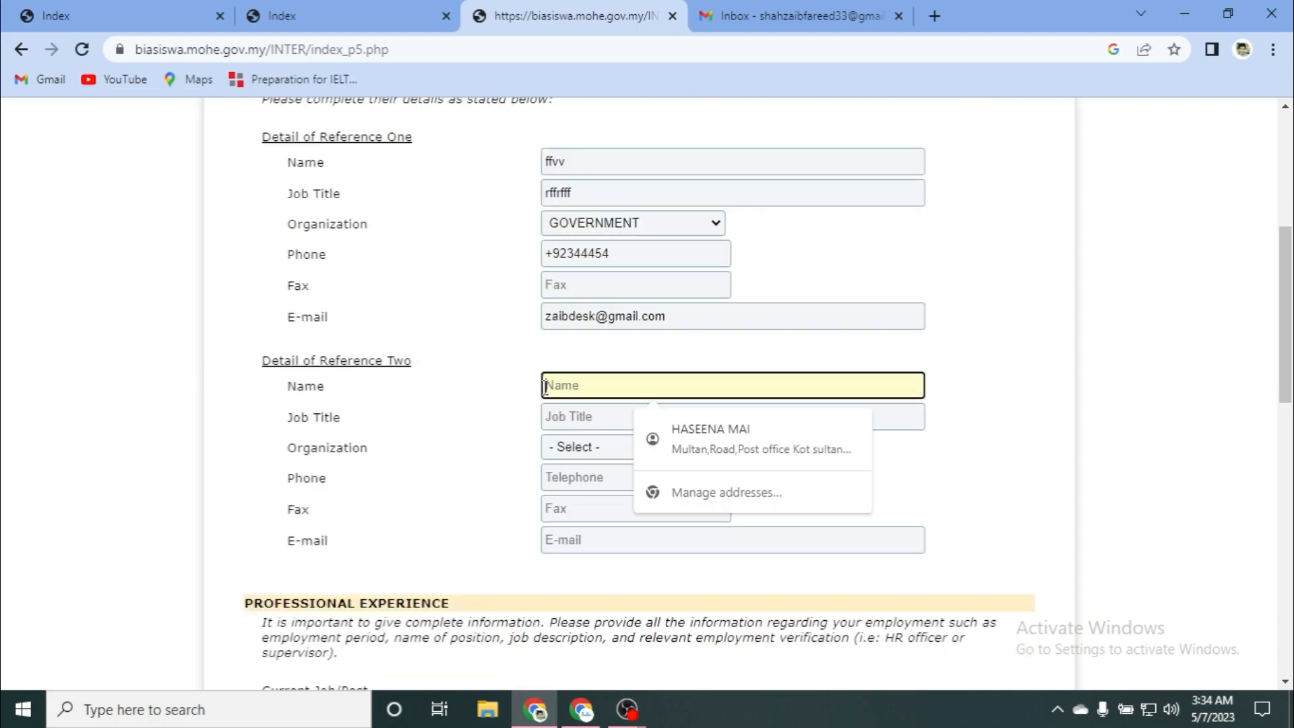
pyautogui.write('fdfdfdf')
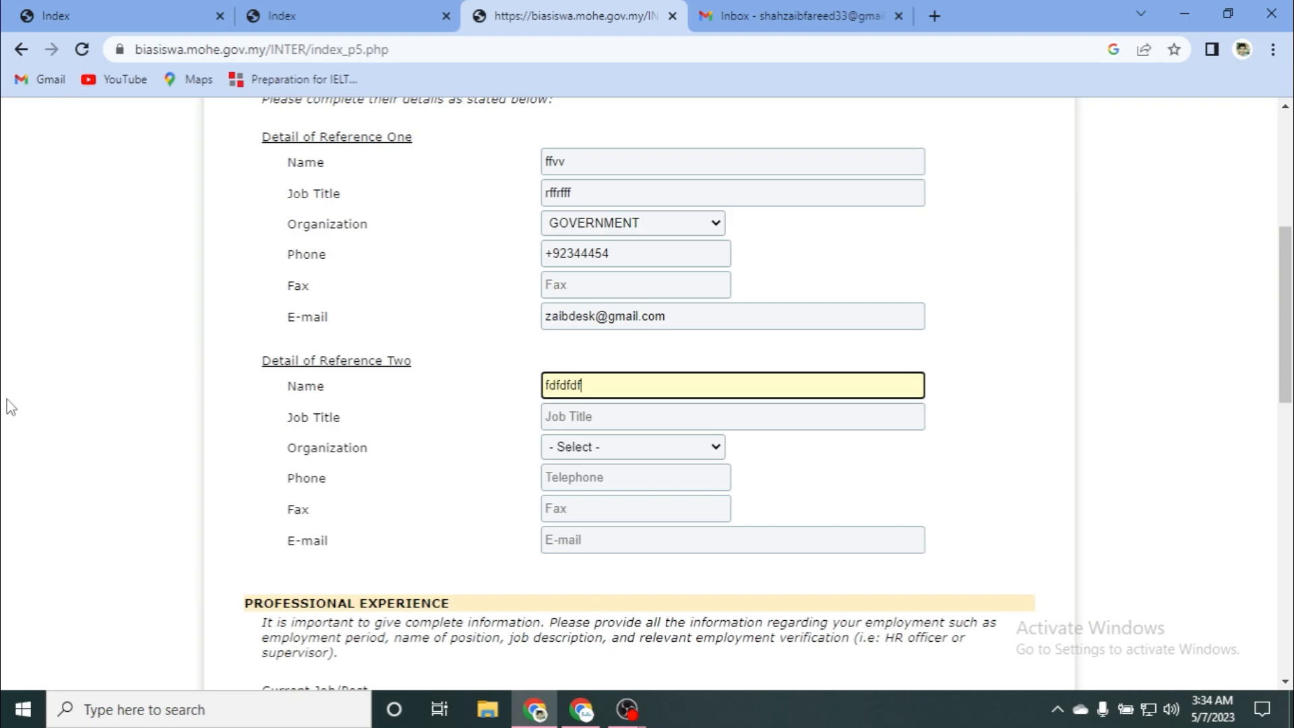
pyautogui.scroll(-3, 311, 419)
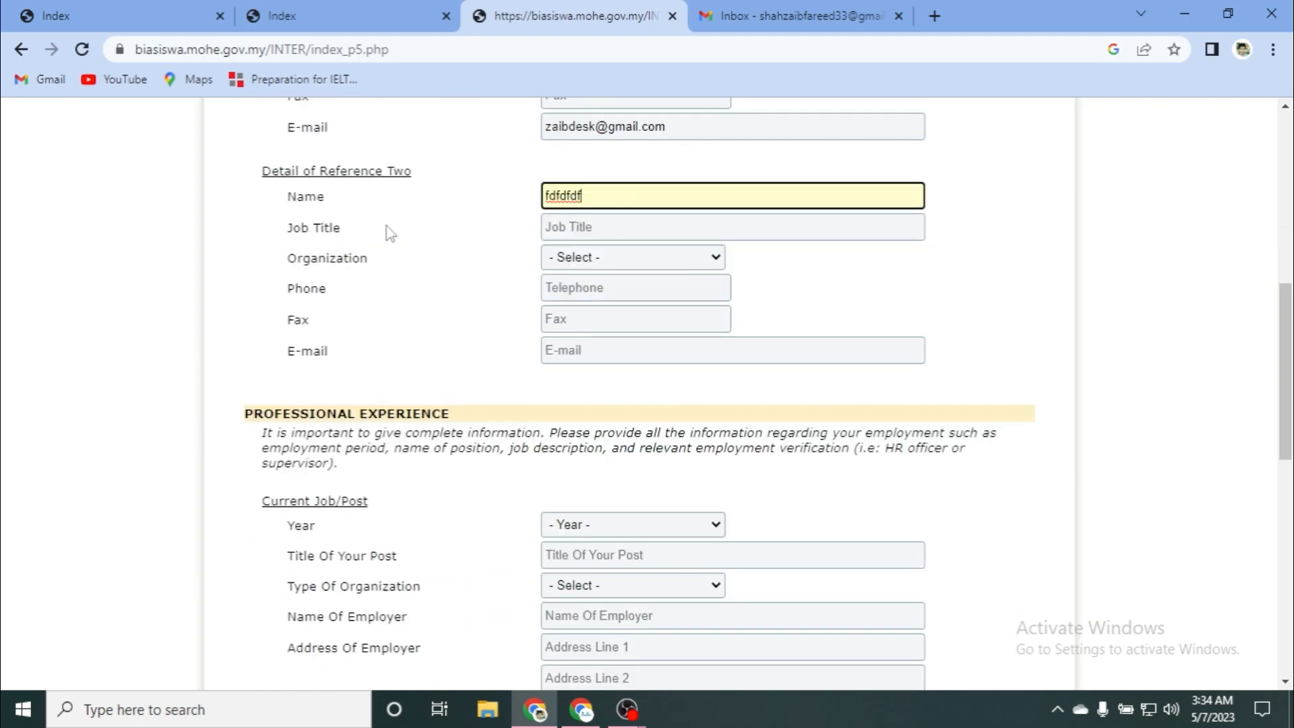
pyautogui.click(584, 230)
pyautogui.write('fdvffffddfdfs')
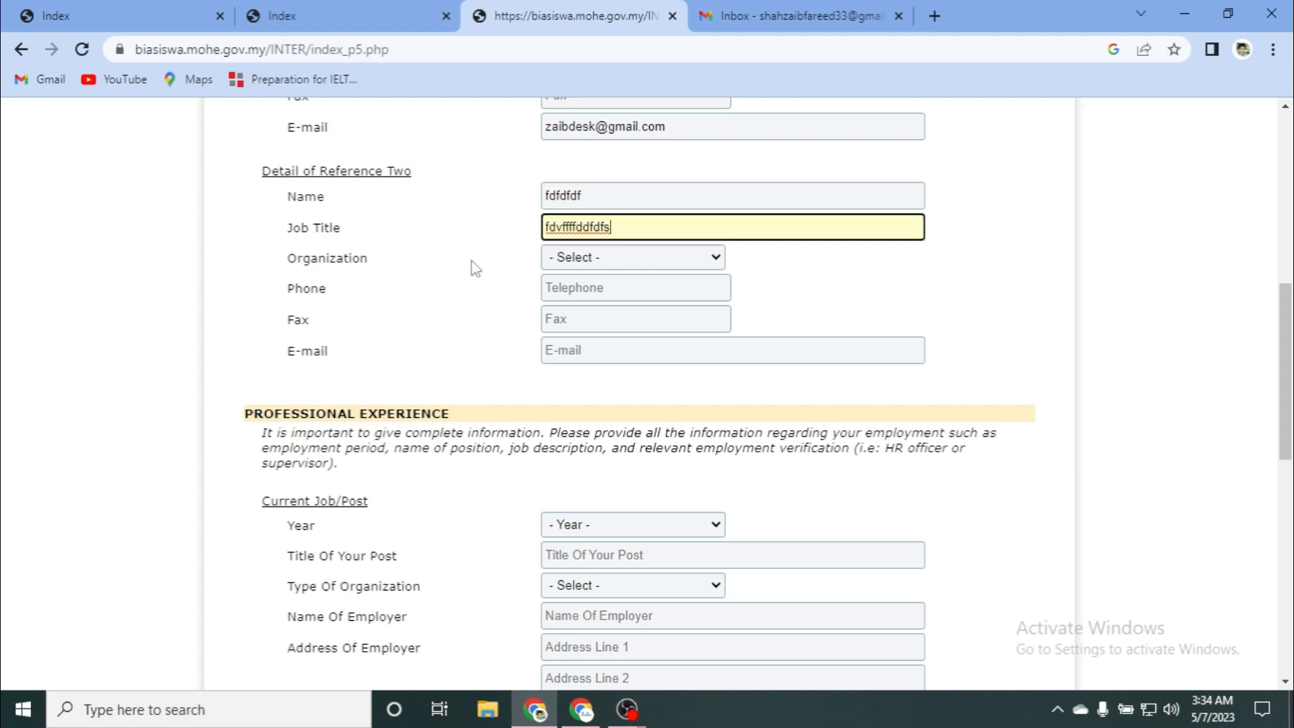
pyautogui.click(580, 262)
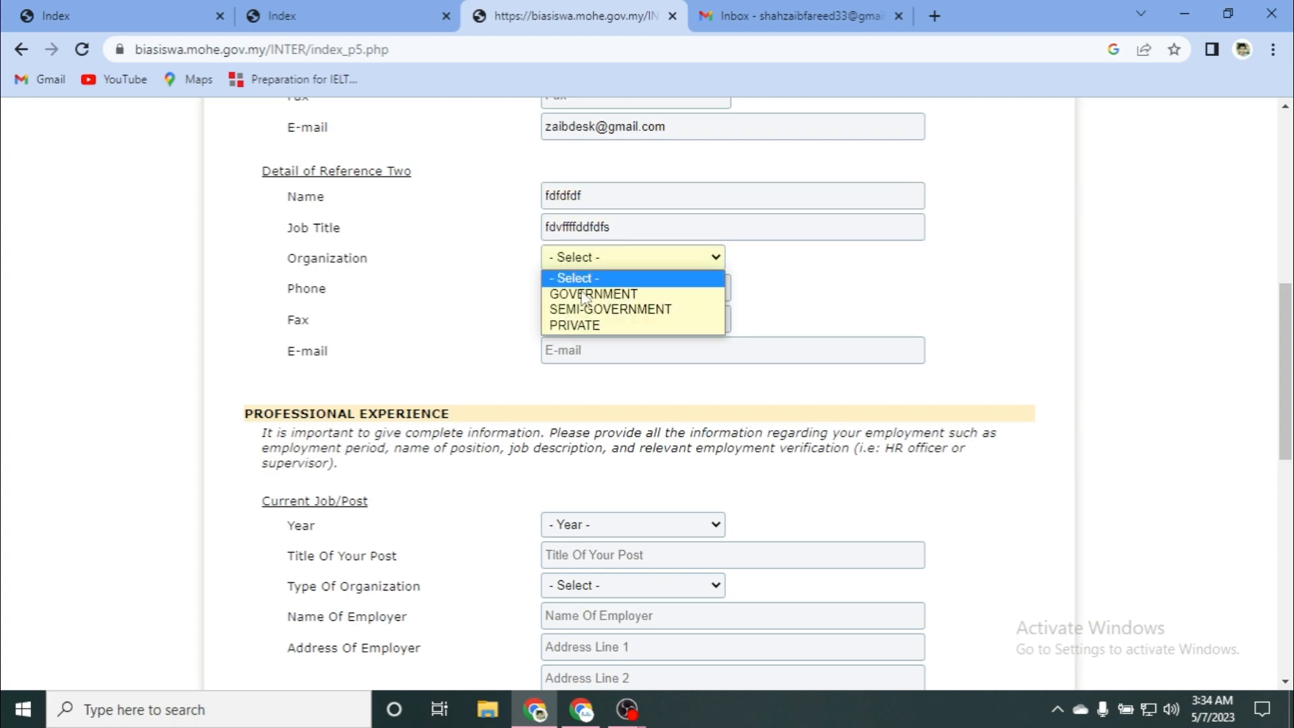
pyautogui.click(594, 292)
# Step: Enter Reference Two's telephone number and begin typing its e-mail address
pyautogui.click(556, 289)
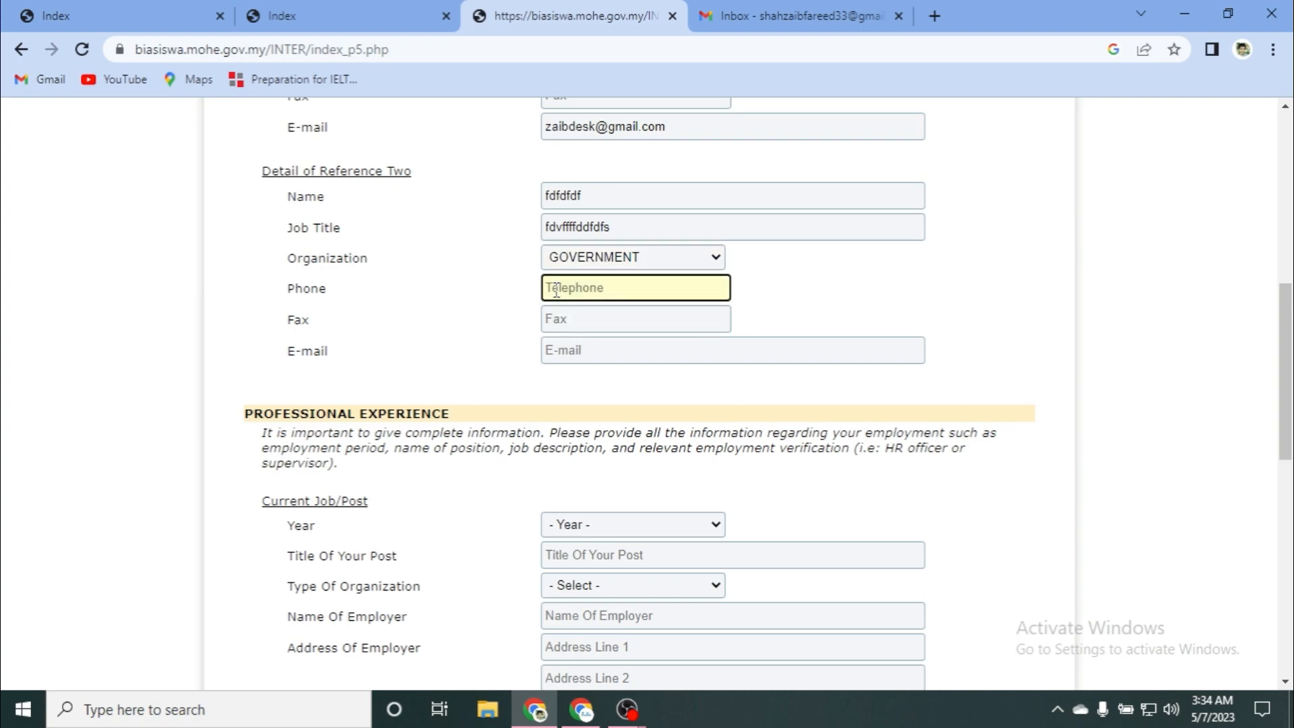
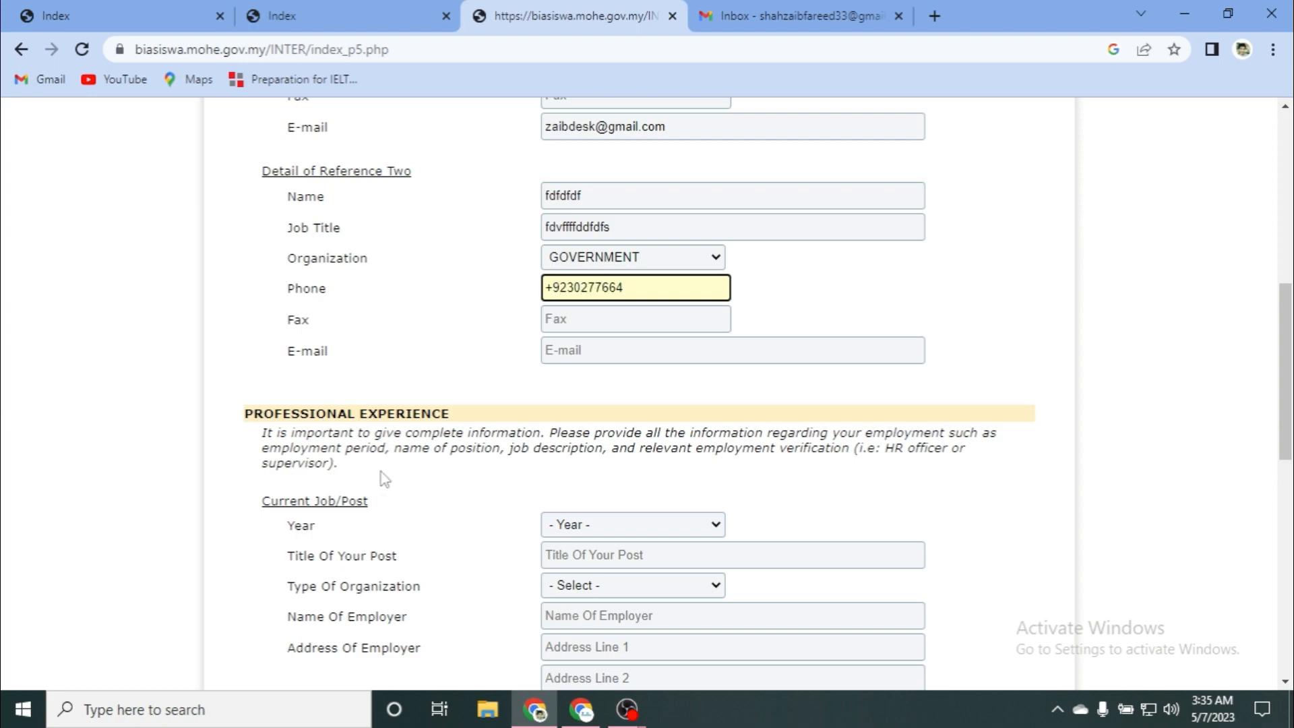
pyautogui.click(559, 314)
pyautogui.click(554, 352)
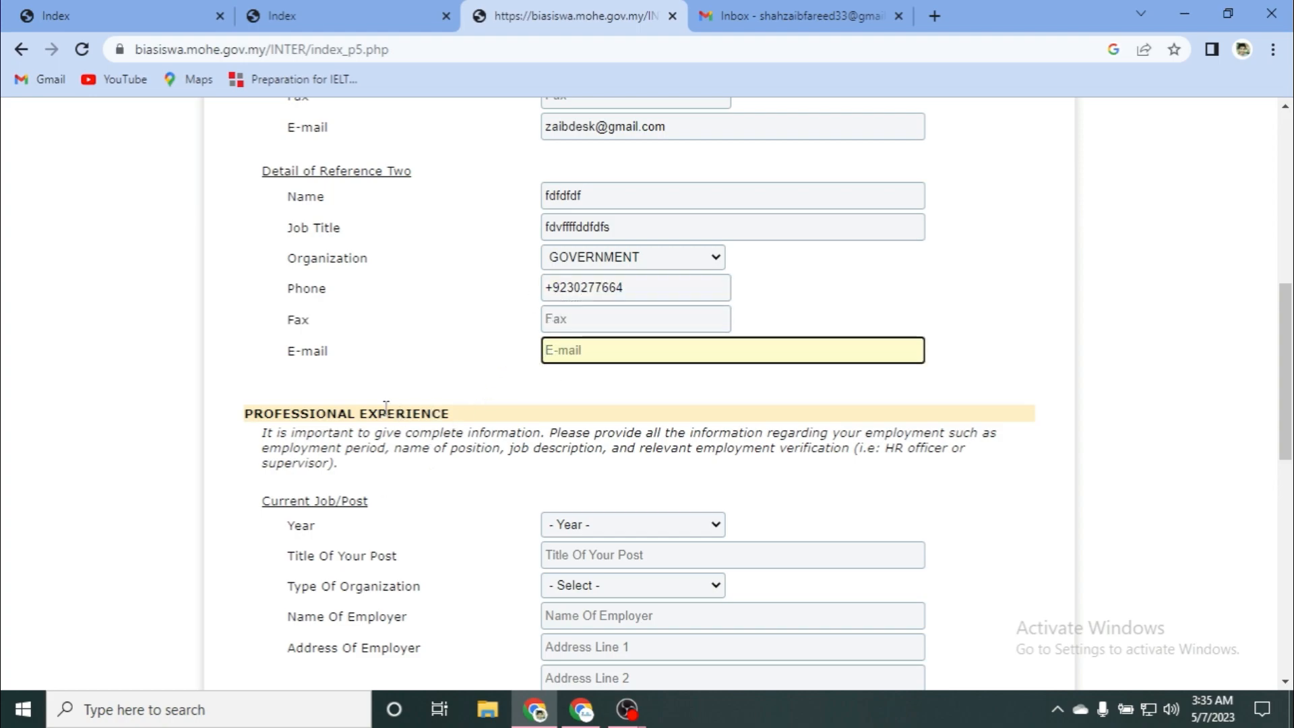
pyautogui.write('z')
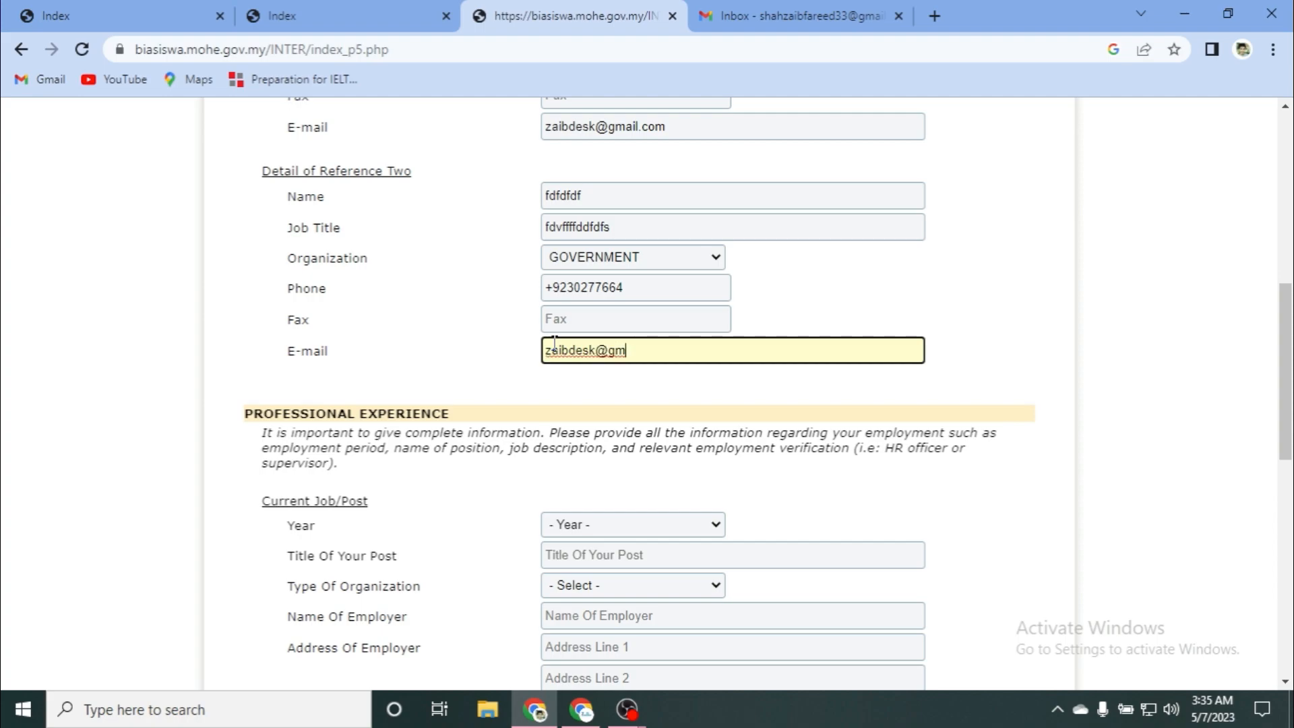
pyautogui.write('AIll')
# Step: Set the current job's year to 2011, enter its post title, and choose GOVERNMENT organization type
pyautogui.scroll(-4, 430, 308)
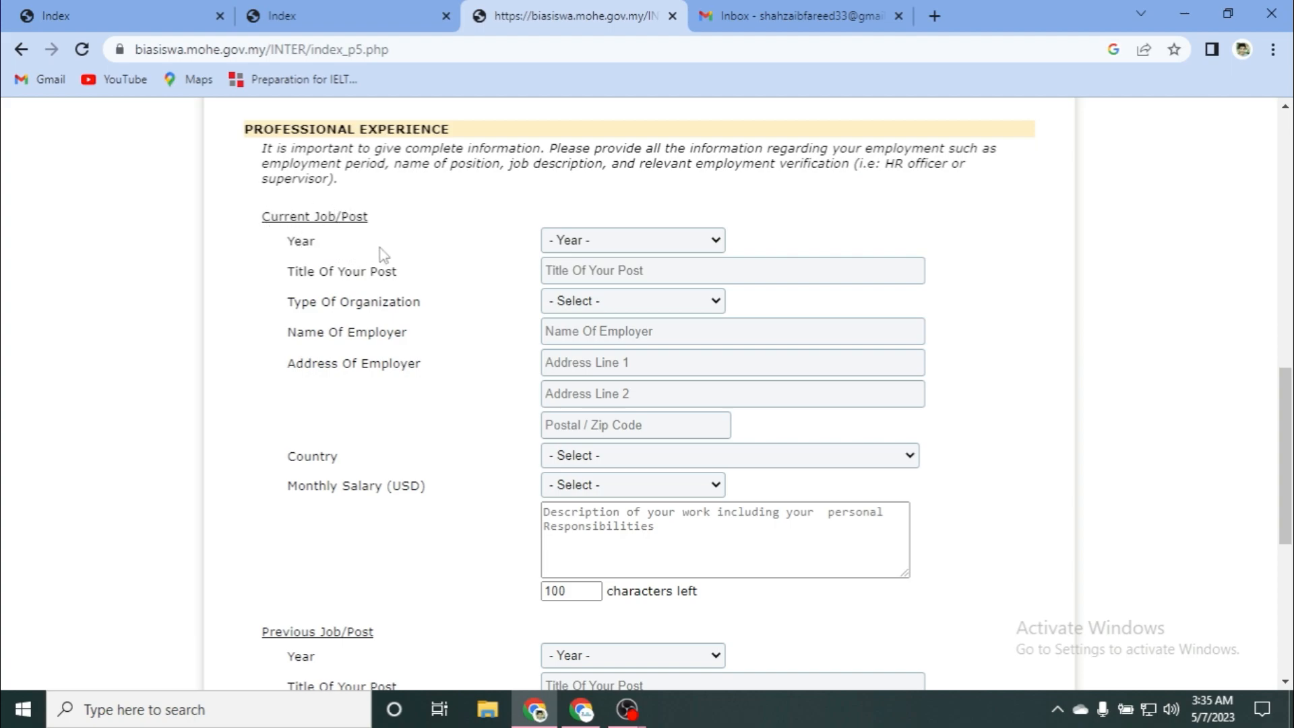
pyautogui.click(603, 249)
pyautogui.click(602, 293)
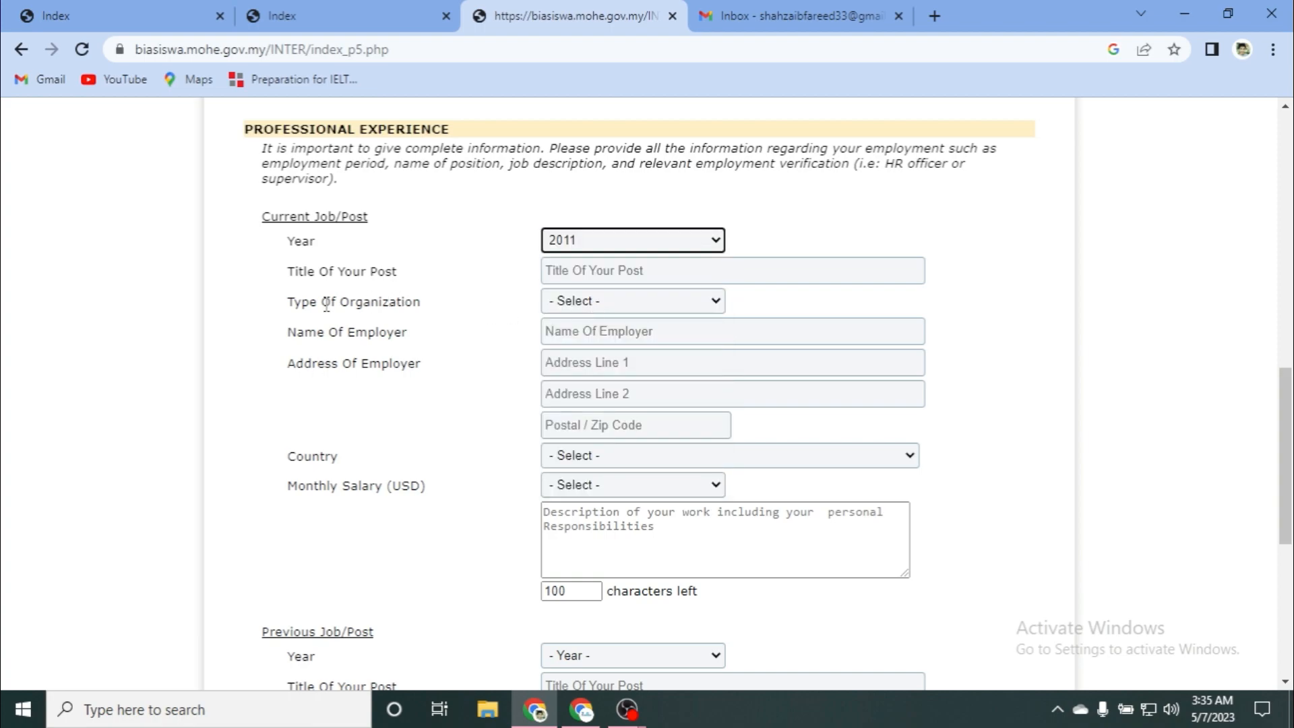
pyautogui.click(565, 275)
pyautogui.write('xzcxc')
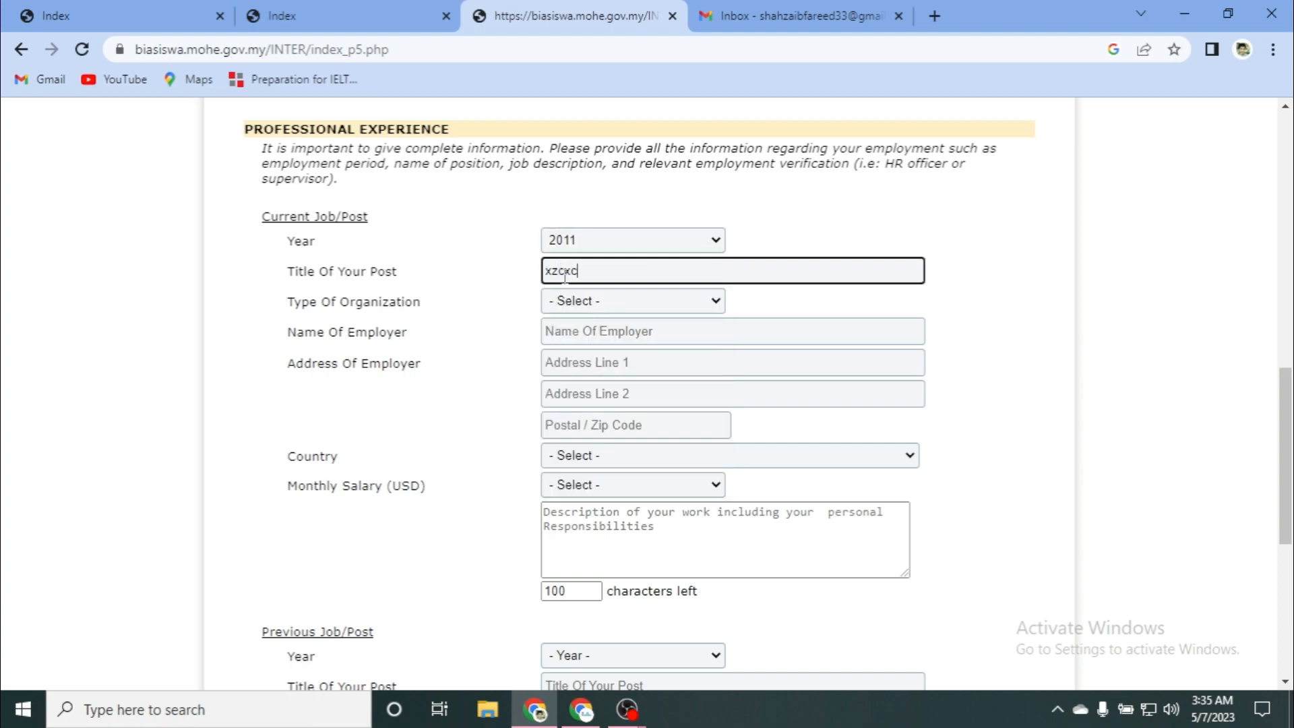
pyautogui.click(565, 305)
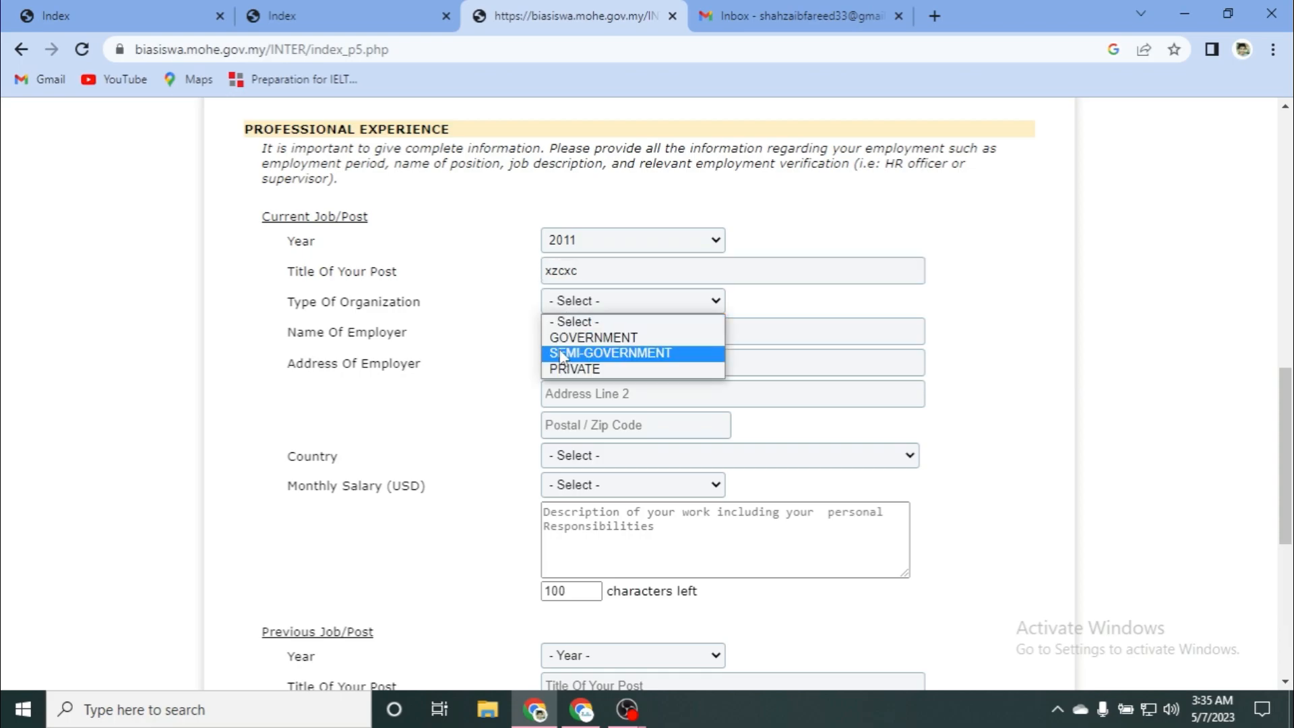
pyautogui.click(560, 337)
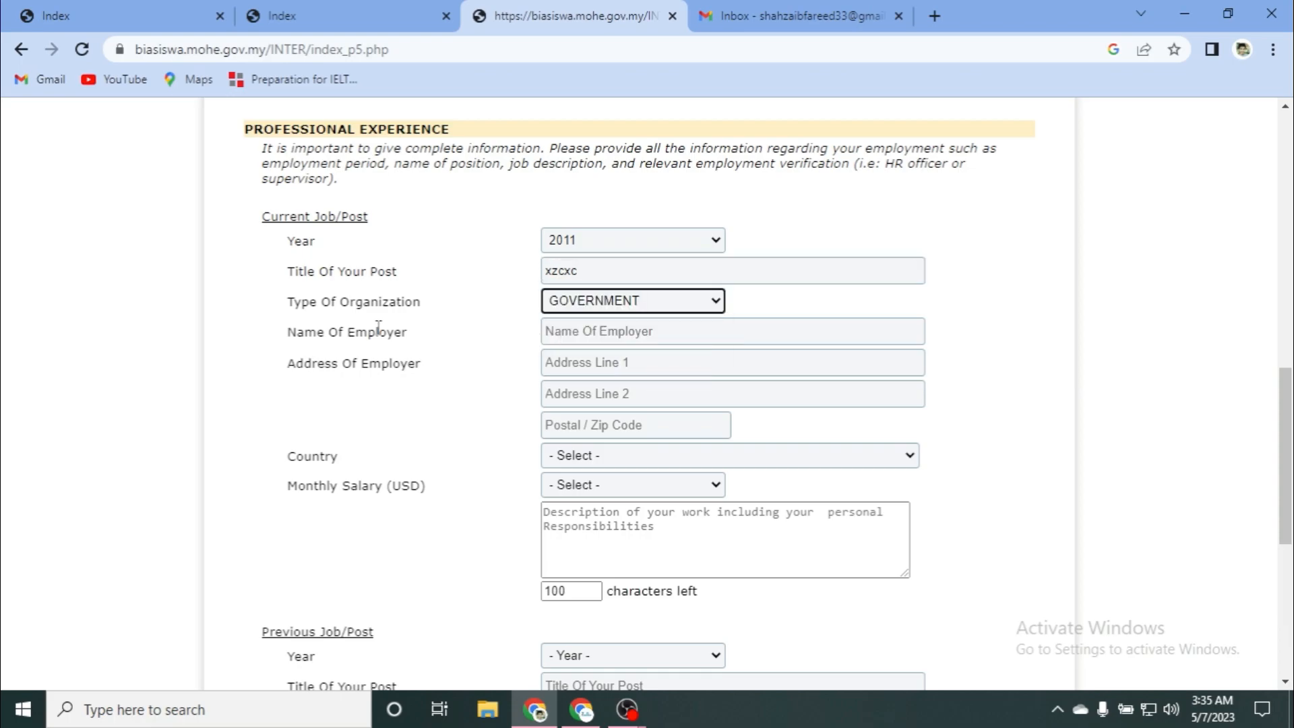
# Step: Enter the employer's name and address, with postal code 31650 and country PAKISTAN
pyautogui.scroll(-1, 326, 309)
pyautogui.click(594, 229)
pyautogui.write('edsdd')
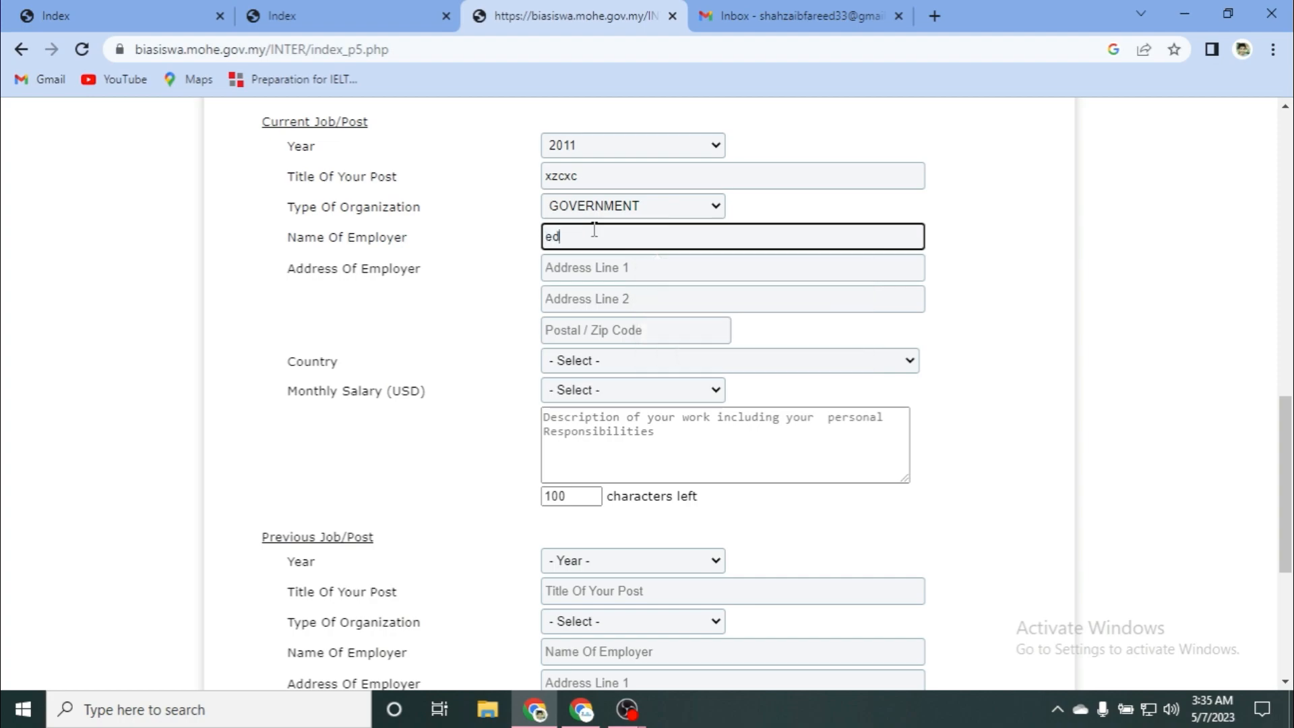
pyautogui.click(571, 272)
pyautogui.write('dsdds')
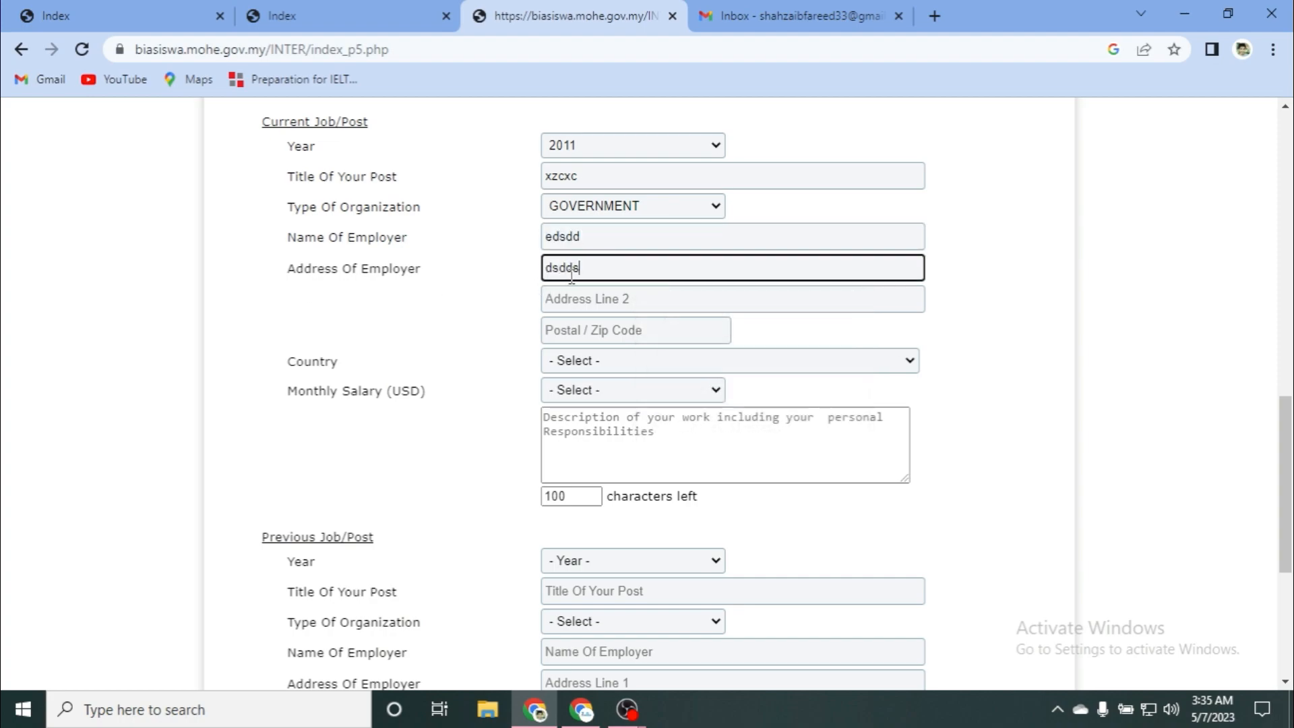
pyautogui.click(555, 308)
pyautogui.write('dsdsds')
pyautogui.click(562, 328)
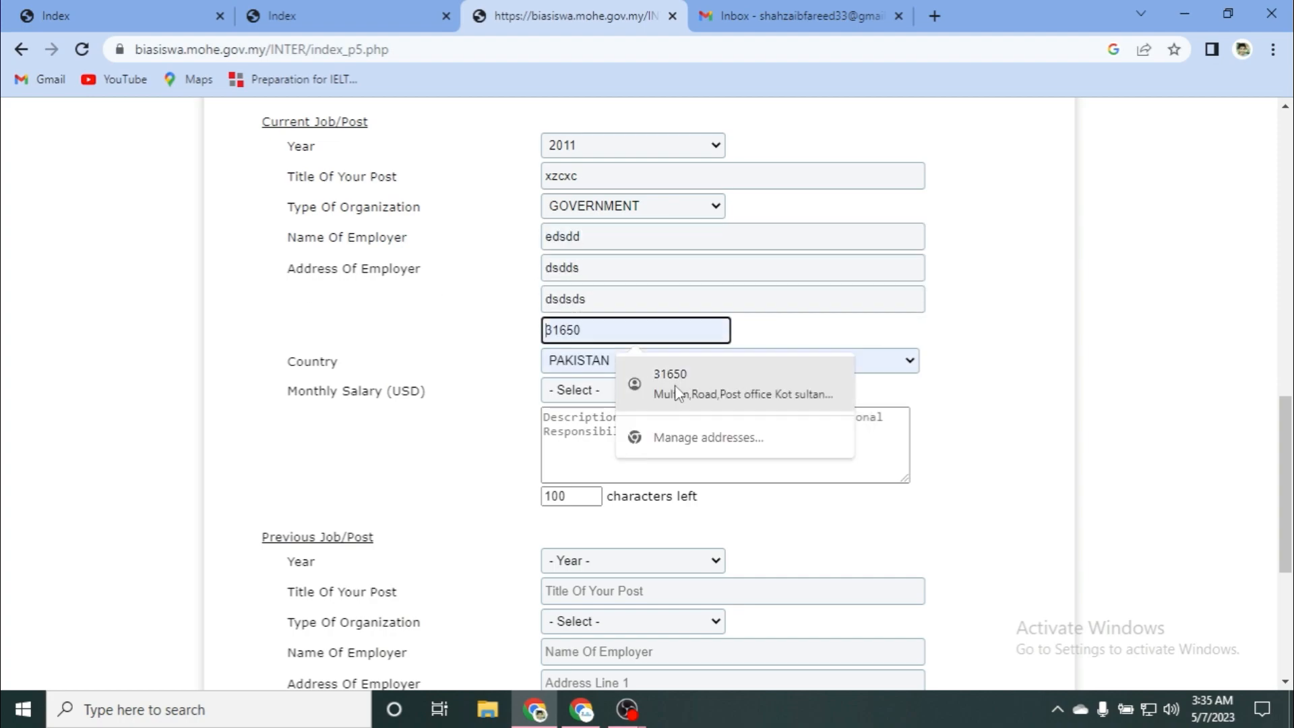
pyautogui.click(672, 375)
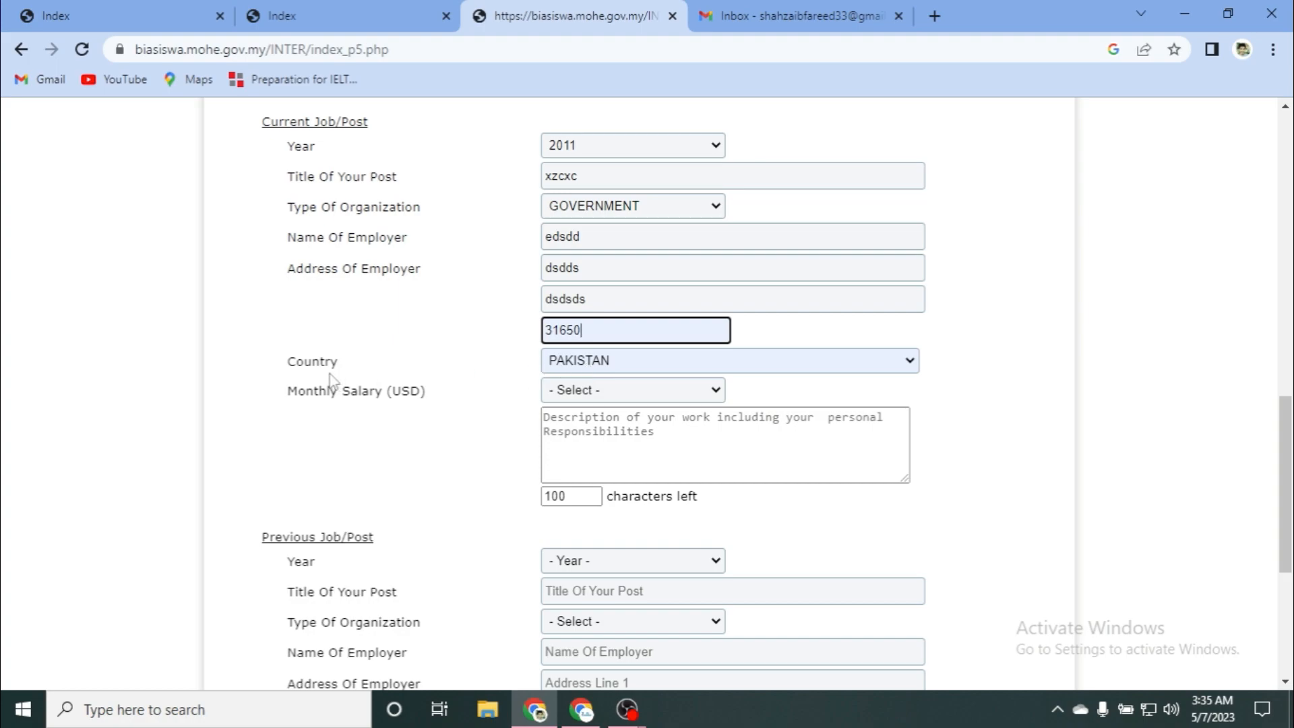
pyautogui.click(604, 360)
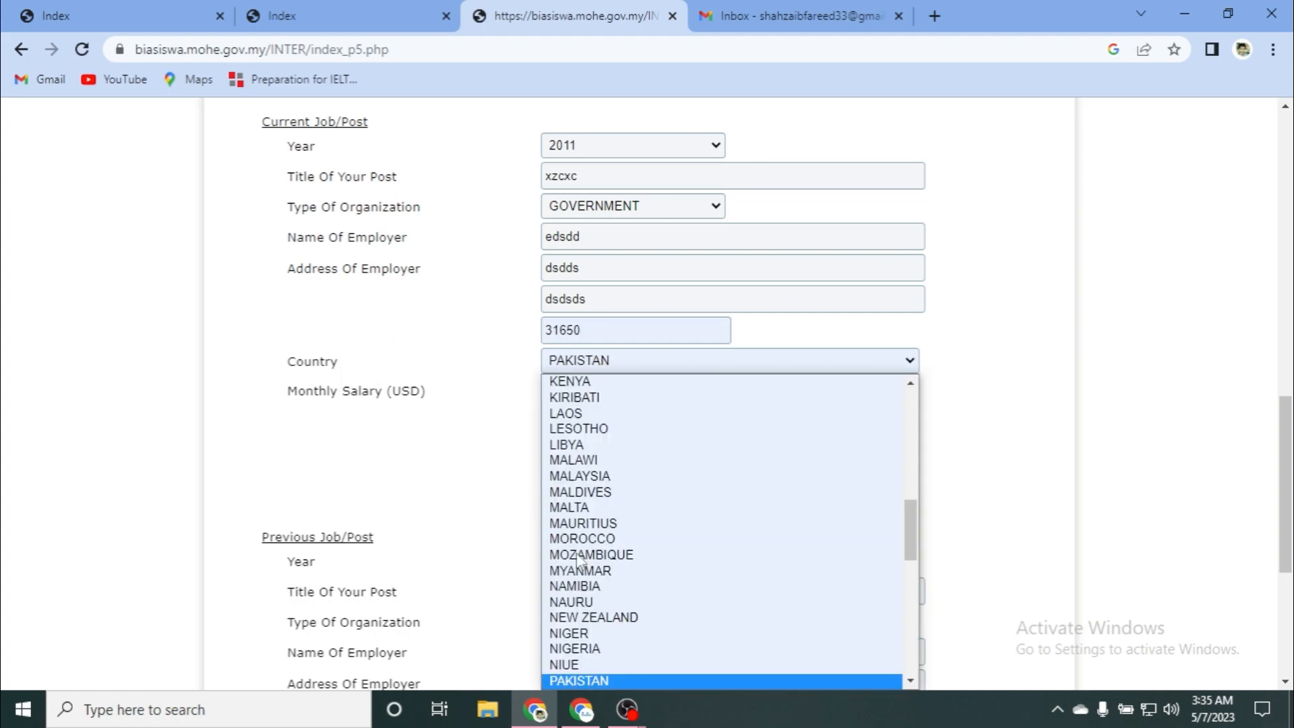
pyautogui.click(367, 410)
# Step: Enter 3333 as the current job's description
pyautogui.scroll(-1, 356, 414)
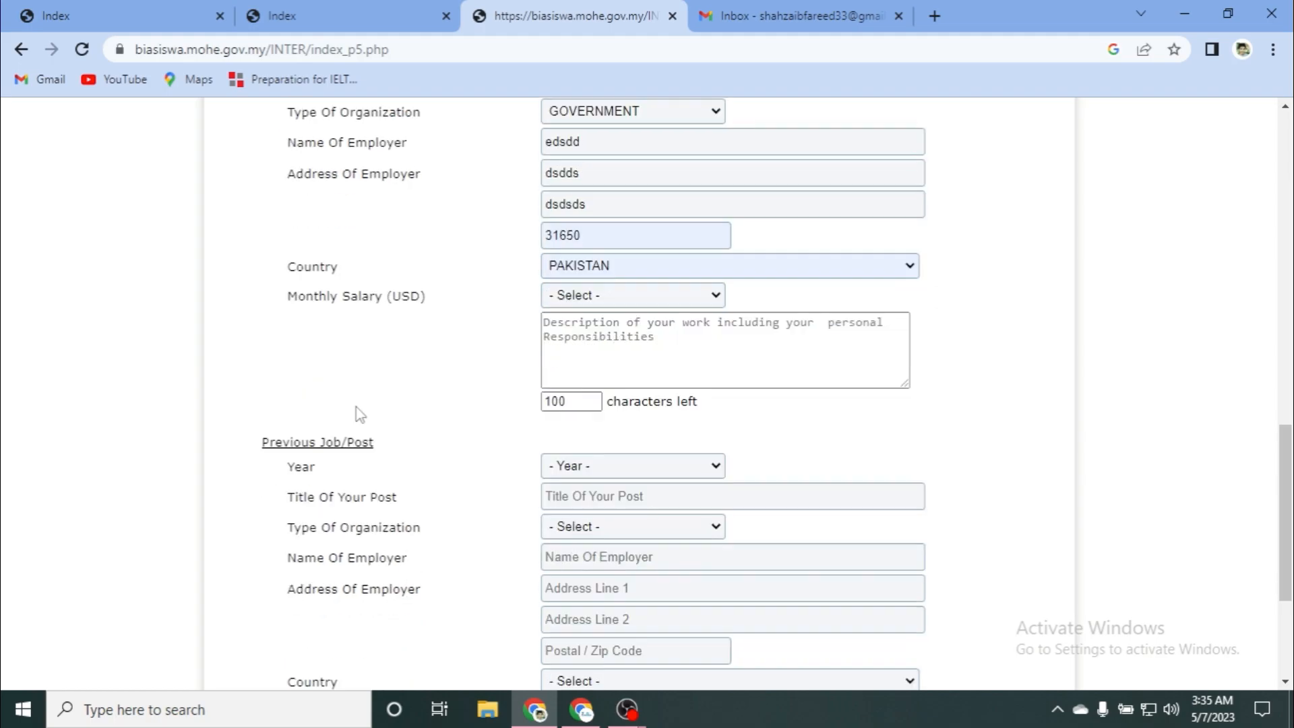
pyautogui.click(566, 337)
pyautogui.click(566, 337)
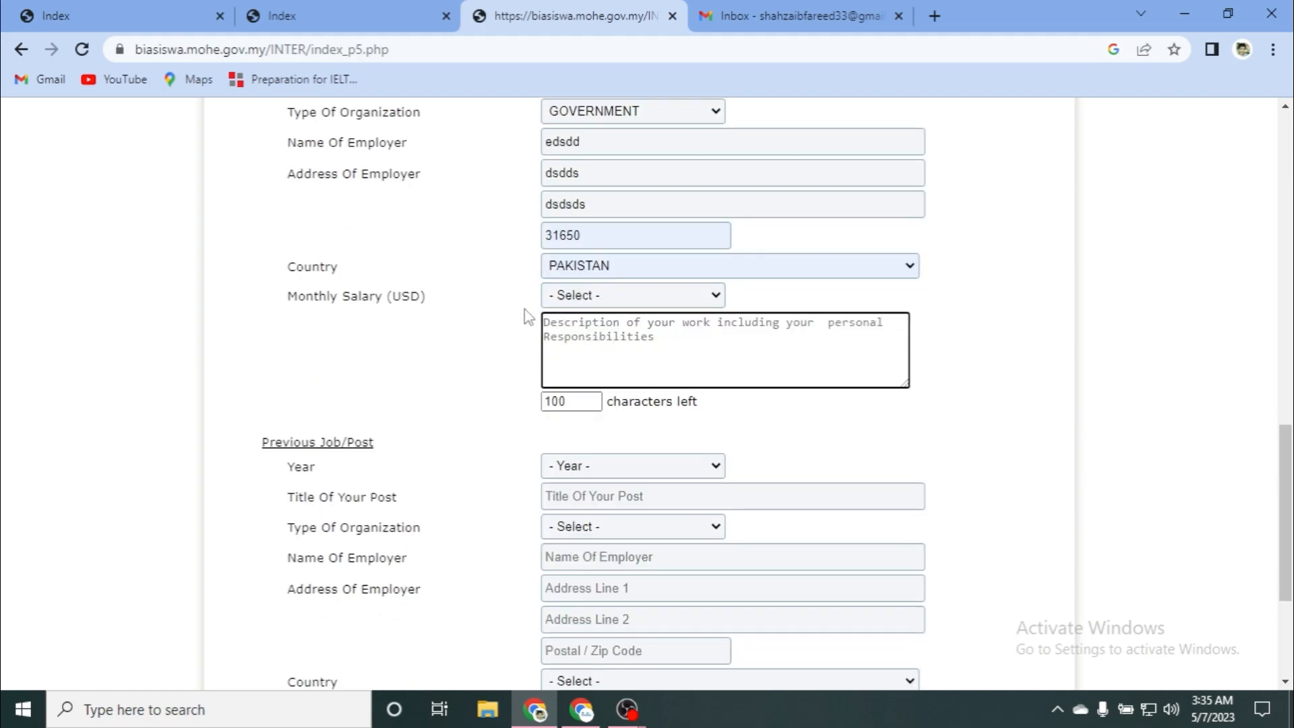
pyautogui.write('3333')
pyautogui.scroll(-1, 480, 417)
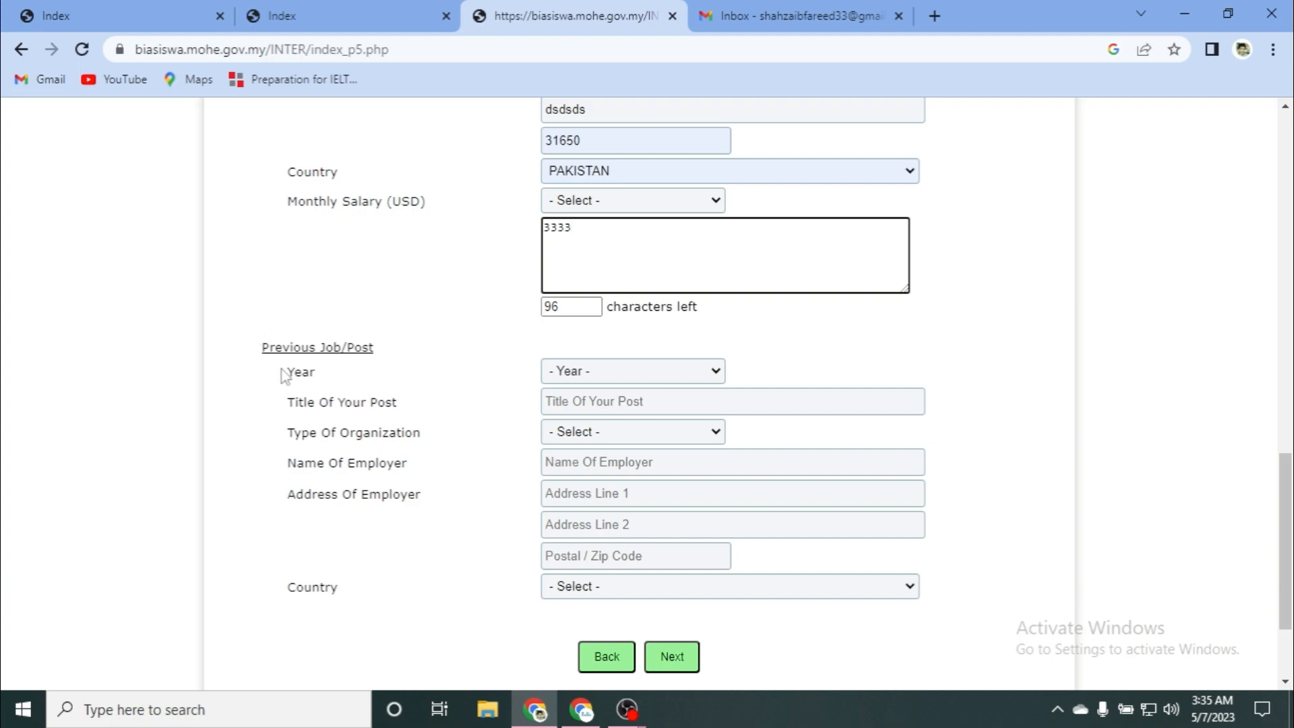
# Step: Set the previous job's year to 2012, post title 'sassd' and organization type SEMI-GOVERNMENT
pyautogui.click(590, 354)
pyautogui.click(598, 371)
pyautogui.click(593, 422)
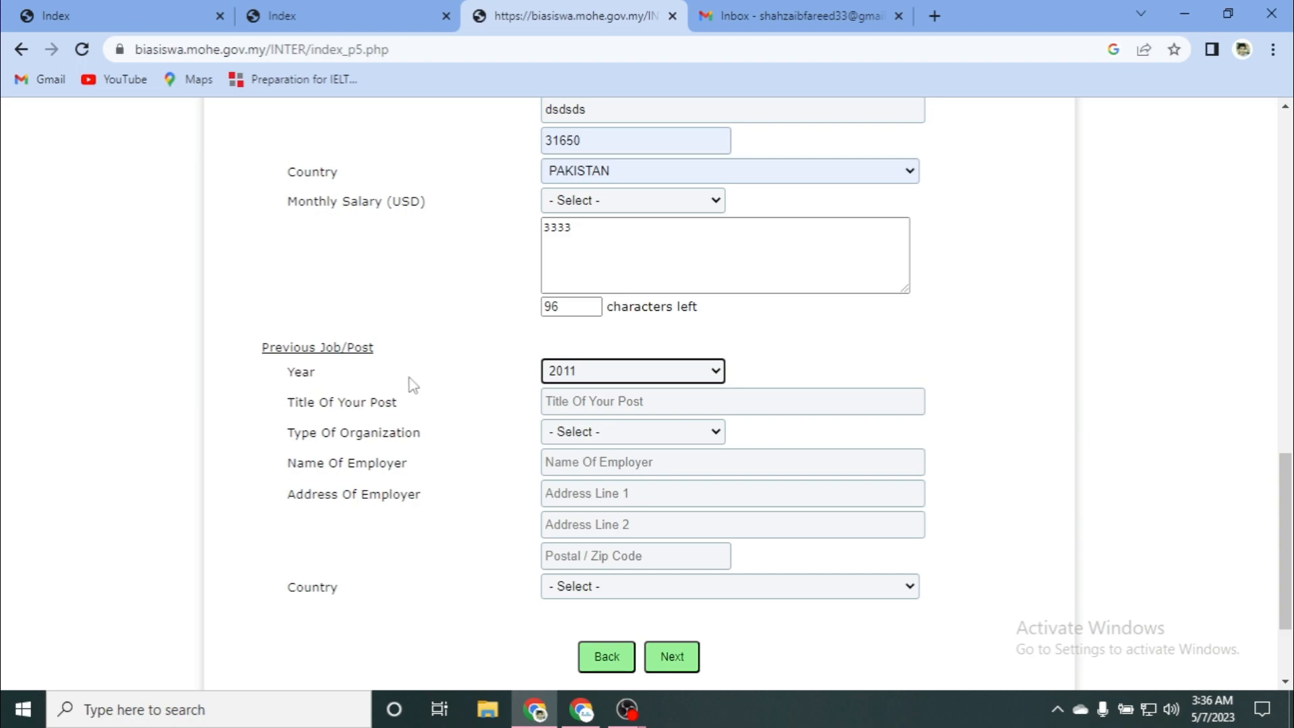
pyautogui.scroll(-2, 426, 399)
pyautogui.click(606, 227)
pyautogui.click(606, 289)
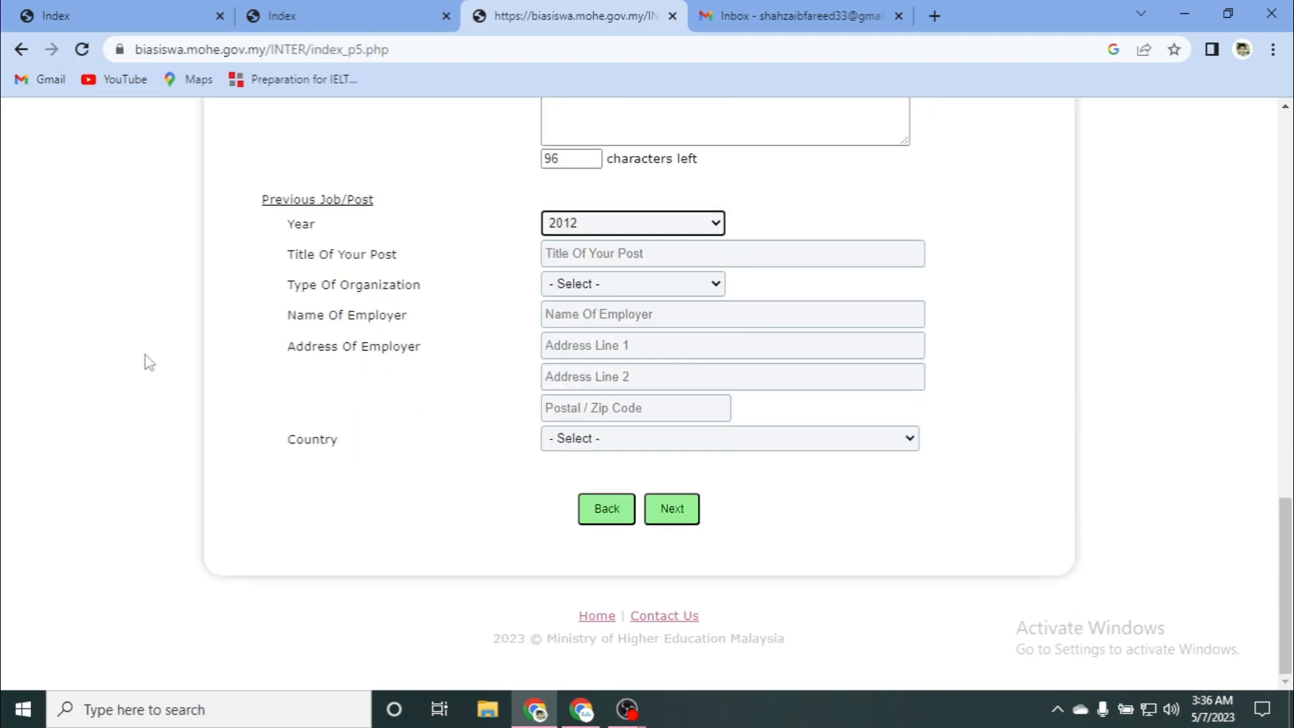
pyautogui.click(544, 256)
pyautogui.write('sassd')
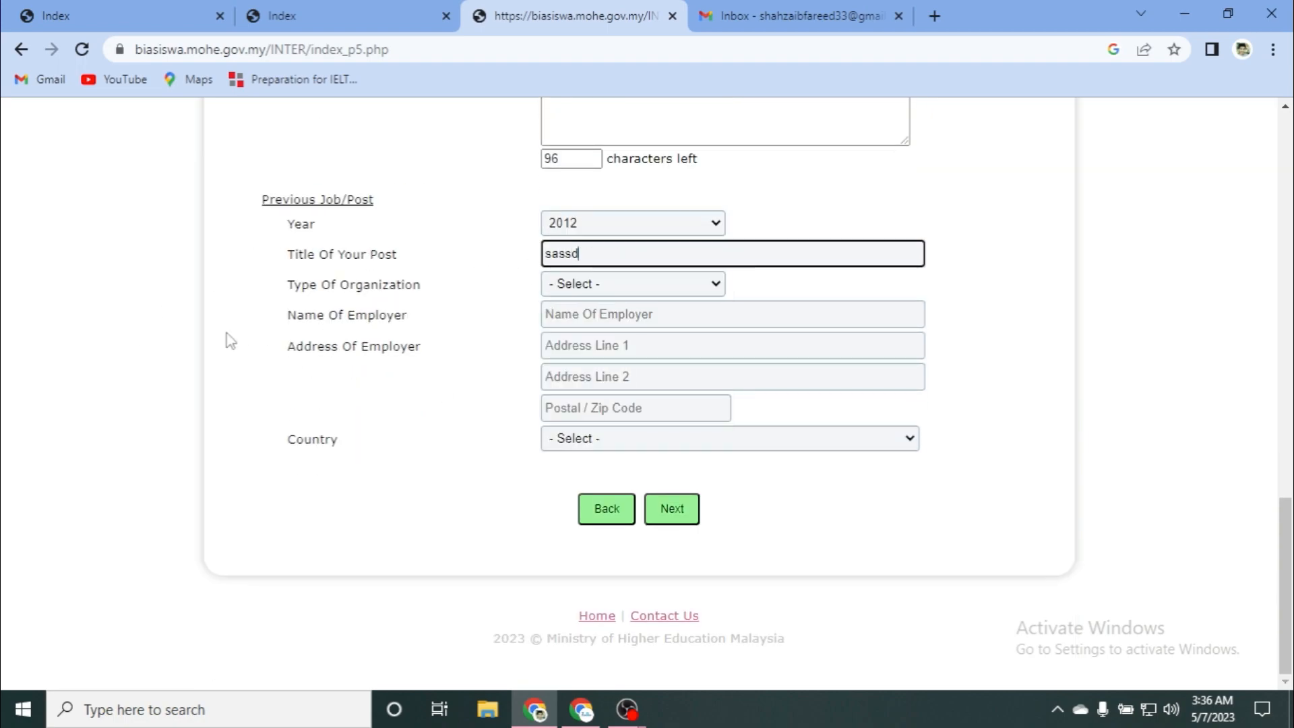
pyautogui.click(584, 285)
pyautogui.click(574, 302)
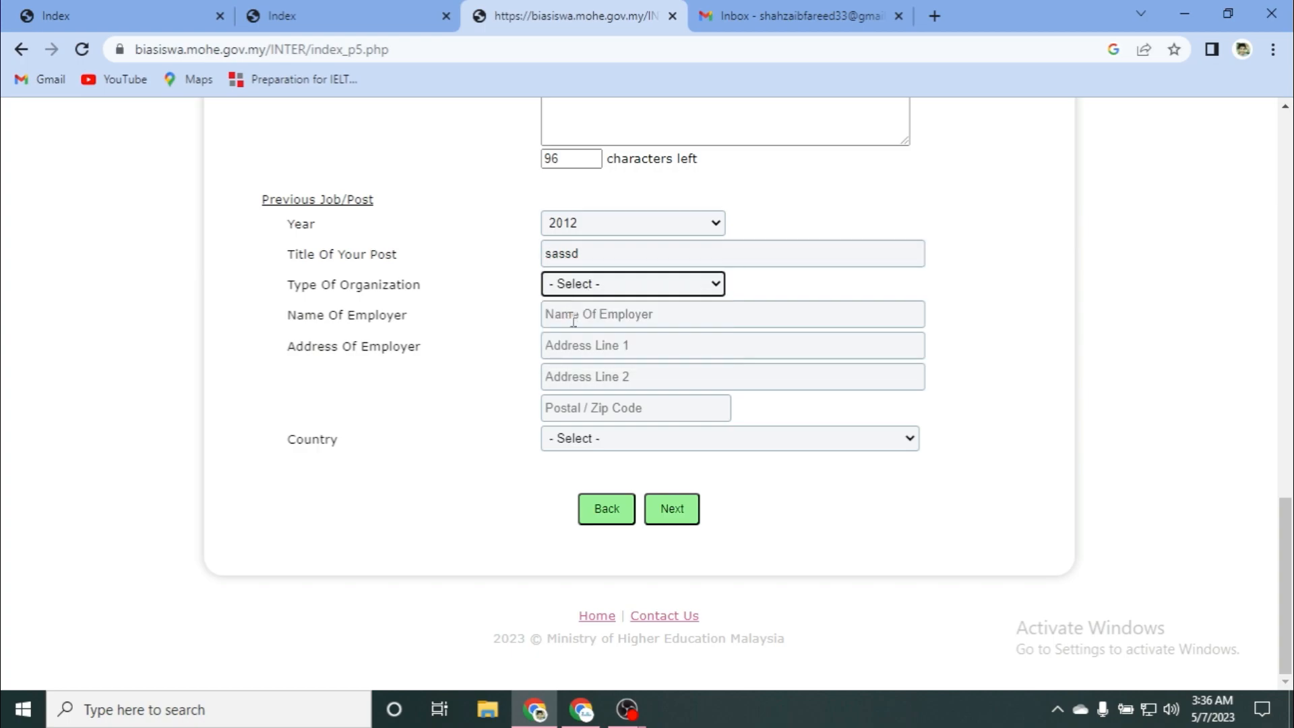
pyautogui.click(581, 290)
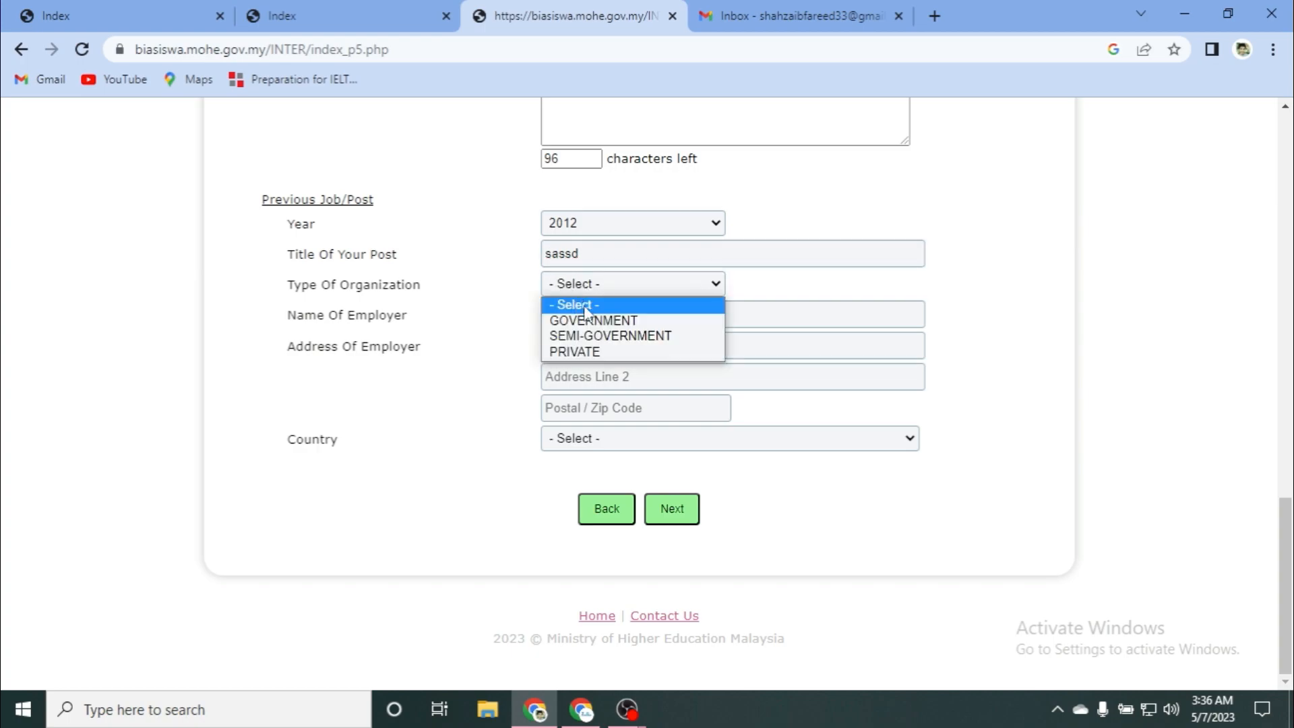
pyautogui.click(590, 322)
pyautogui.press('Down')
# Step: Enter employer 'dsdsdsds', both address lines and postcode 31650, keeping country PAKISTAN
pyautogui.click(658, 318)
pyautogui.write('dsdsdsds')
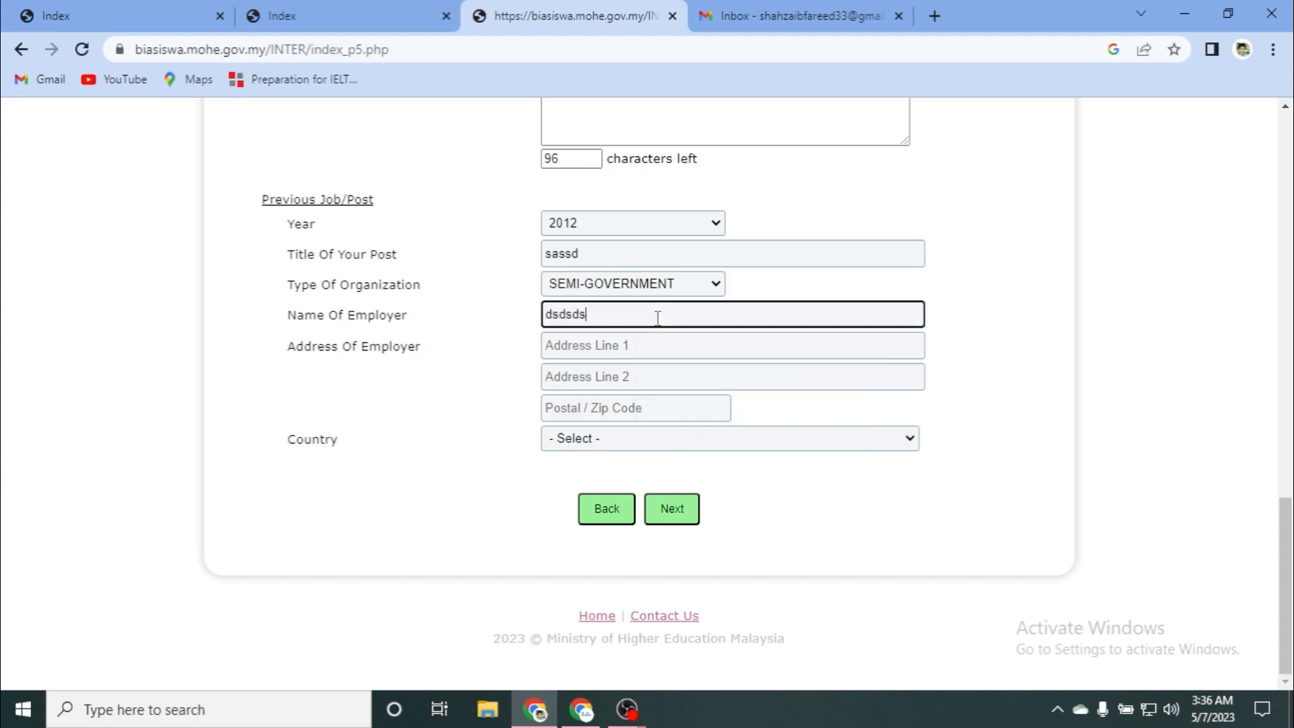
pyautogui.click(633, 344)
pyautogui.write('sasddssd')
pyautogui.press('Tab')
pyautogui.write('sasasasa')
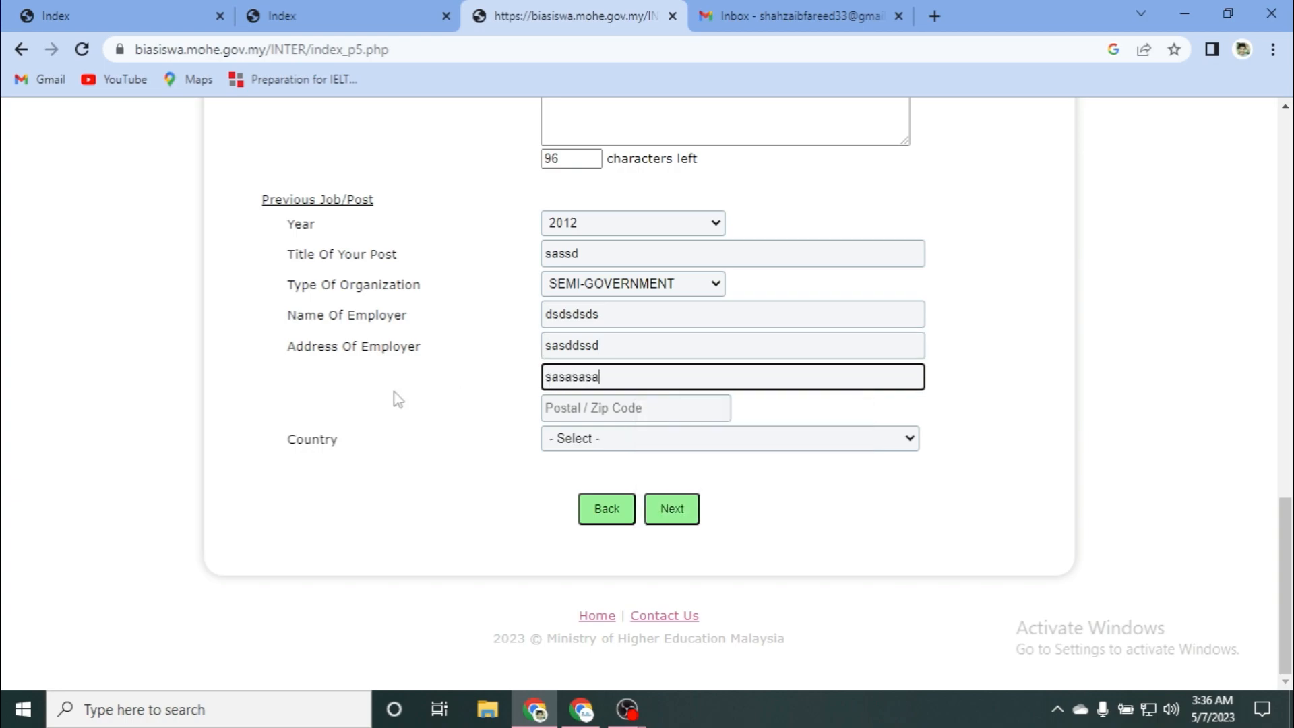
pyautogui.click(639, 408)
pyautogui.click(673, 444)
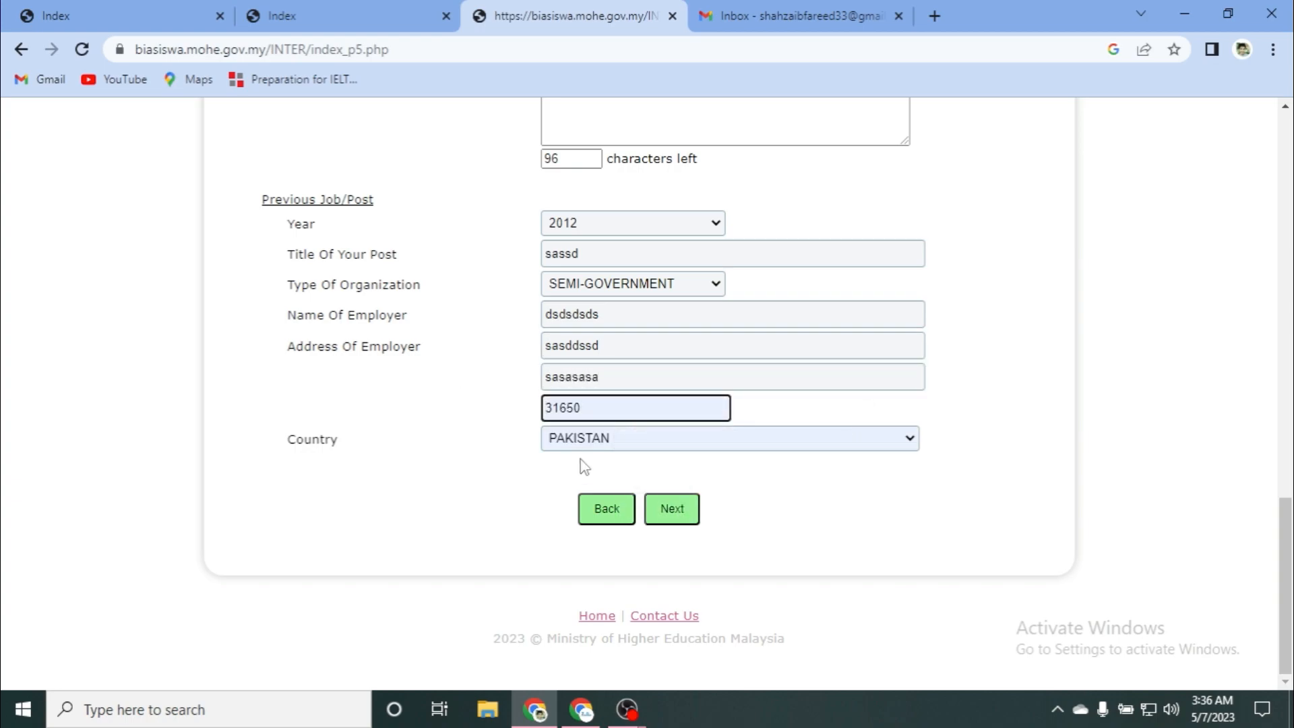
pyautogui.click(757, 447)
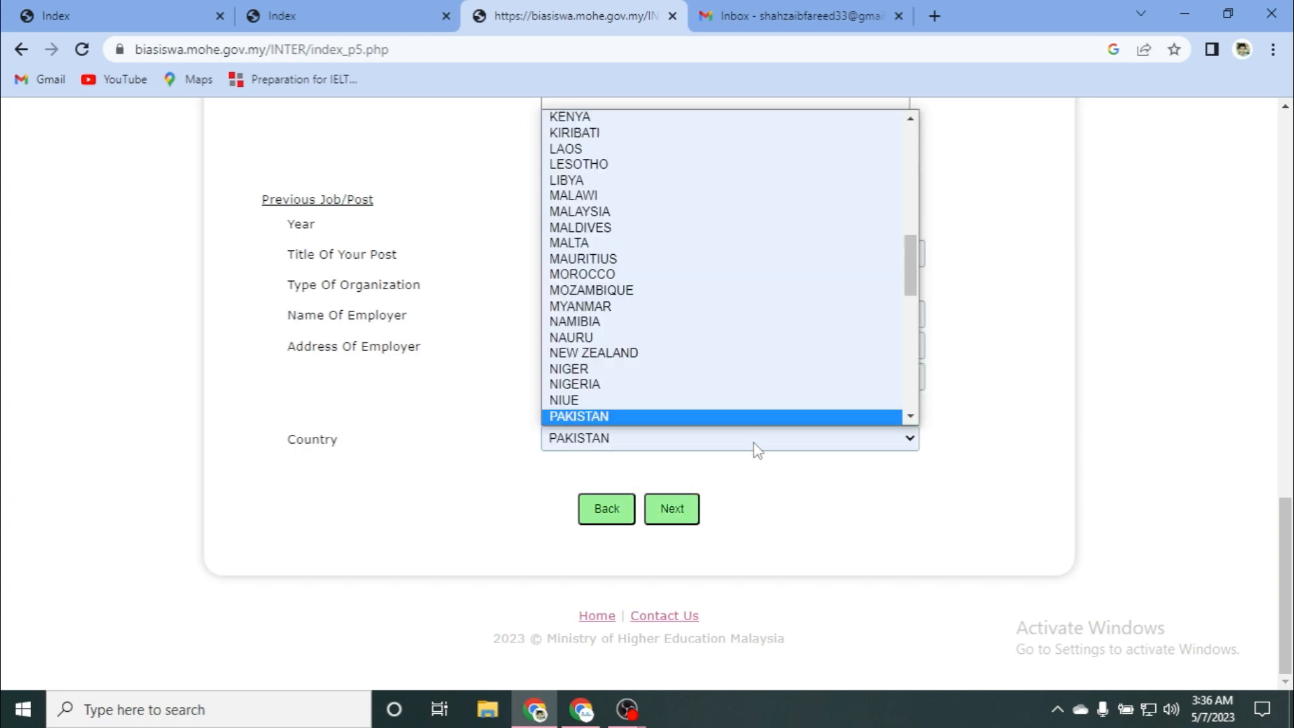
pyautogui.click(755, 445)
# Step: Submit the job details and read through the Upload Document instructions and eight-document table
pyautogui.click(675, 509)
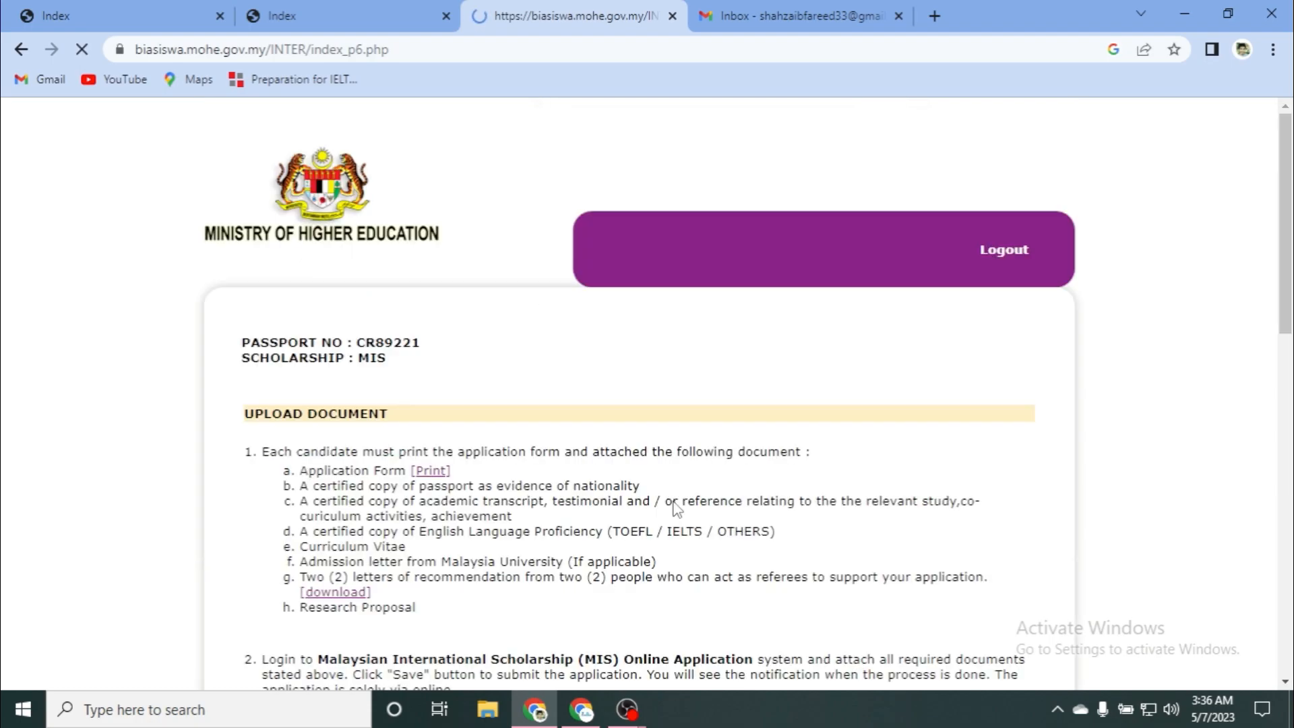
pyautogui.scroll(-5, 496, 459)
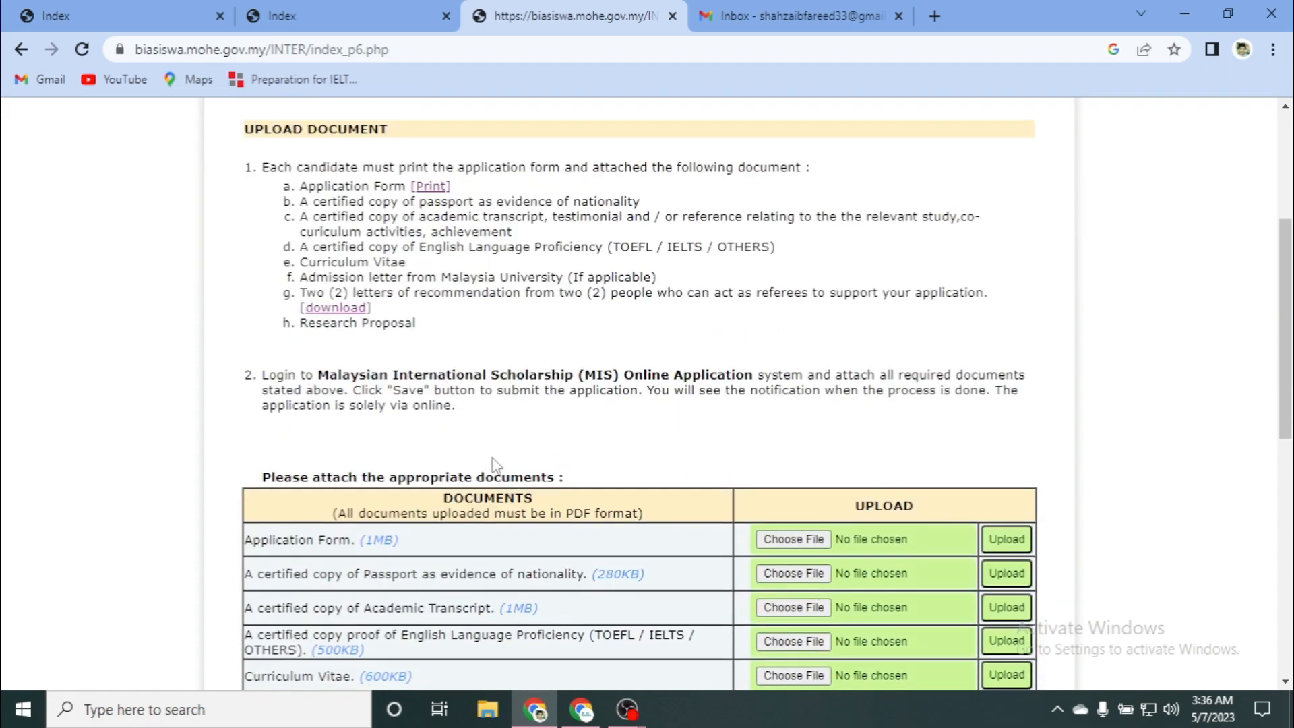
pyautogui.scroll(4, 493, 462)
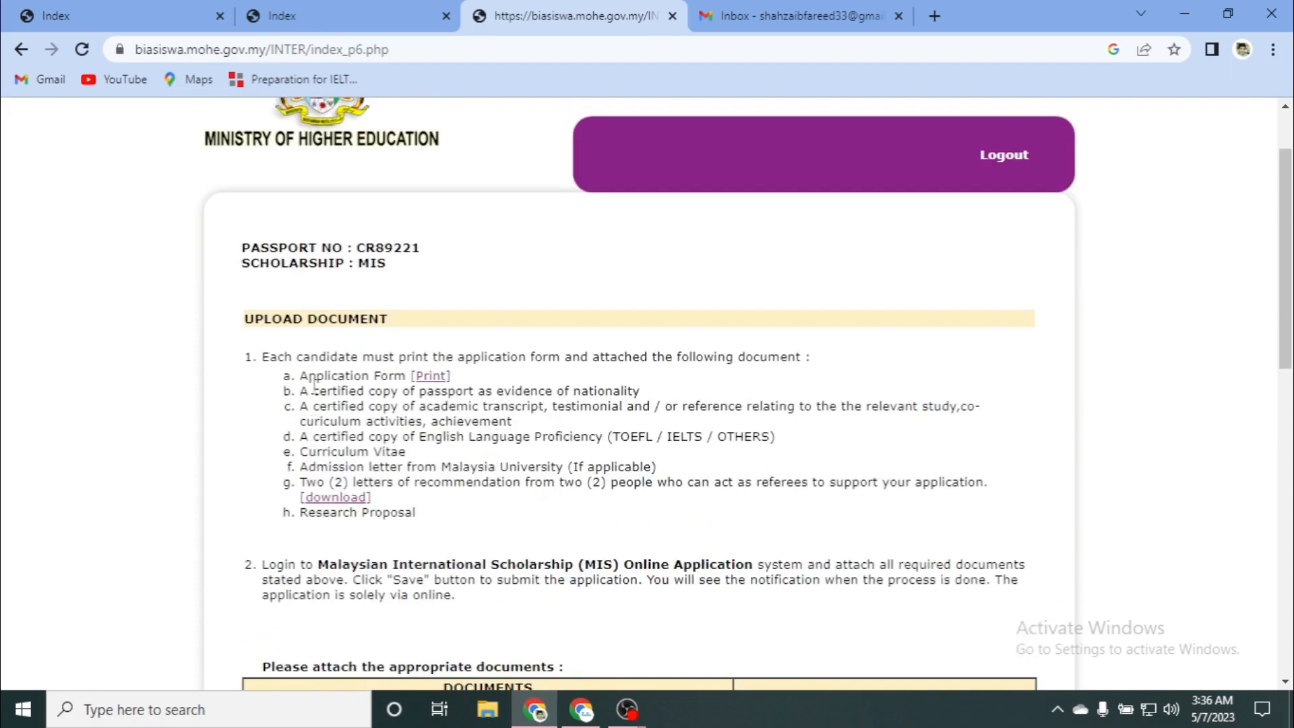
pyautogui.scroll(-2, 312, 386)
pyautogui.scroll(2, 312, 385)
pyautogui.scroll(-1, 310, 337)
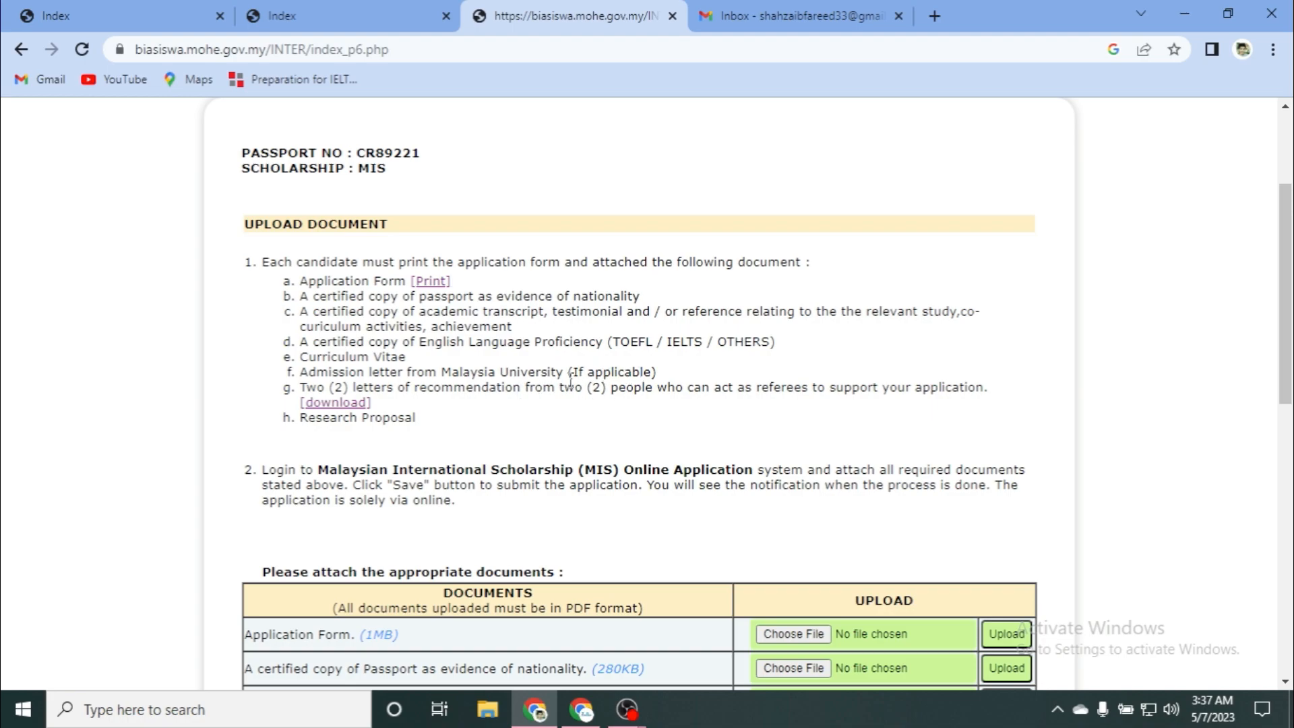
pyautogui.moveTo(575, 365)
pyautogui.mouseDown()
pyautogui.moveTo(619, 341)
pyautogui.moveTo(581, 372)
pyautogui.moveTo(301, 372)
pyautogui.moveTo(629, 373)
pyautogui.moveTo(574, 375)
pyautogui.mouseUp()
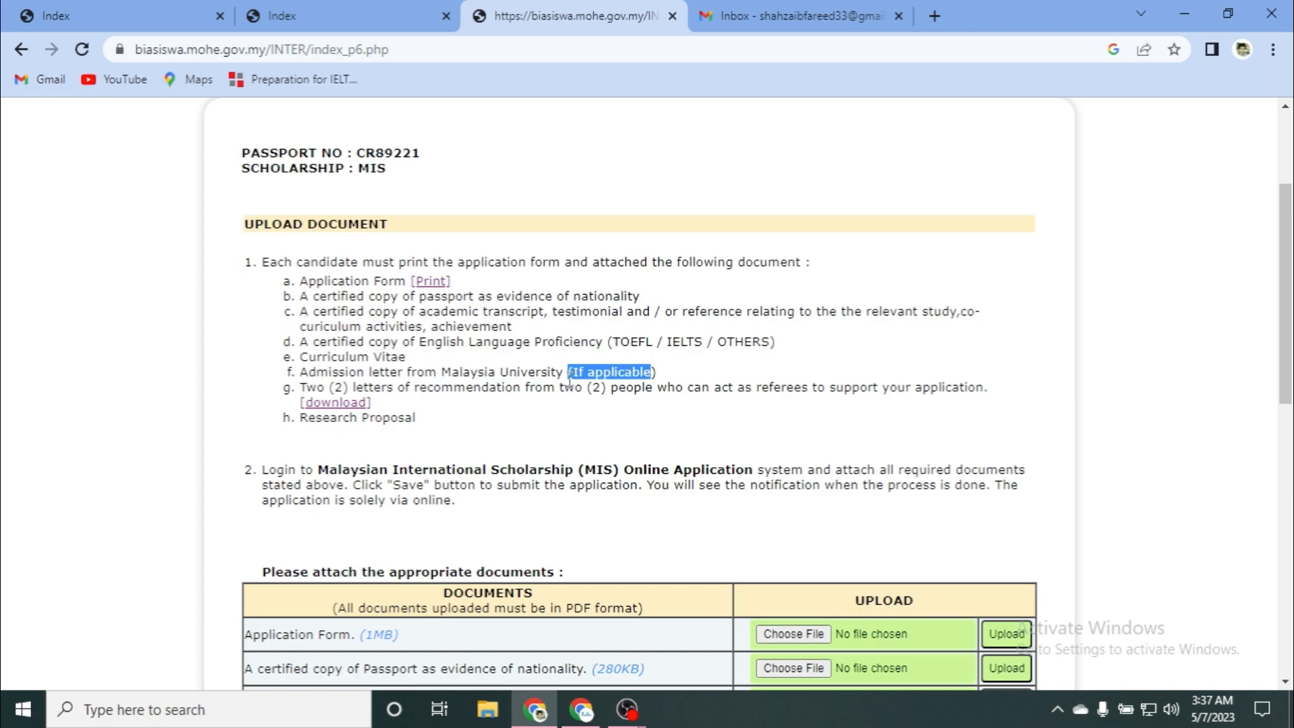
pyautogui.click(382, 452)
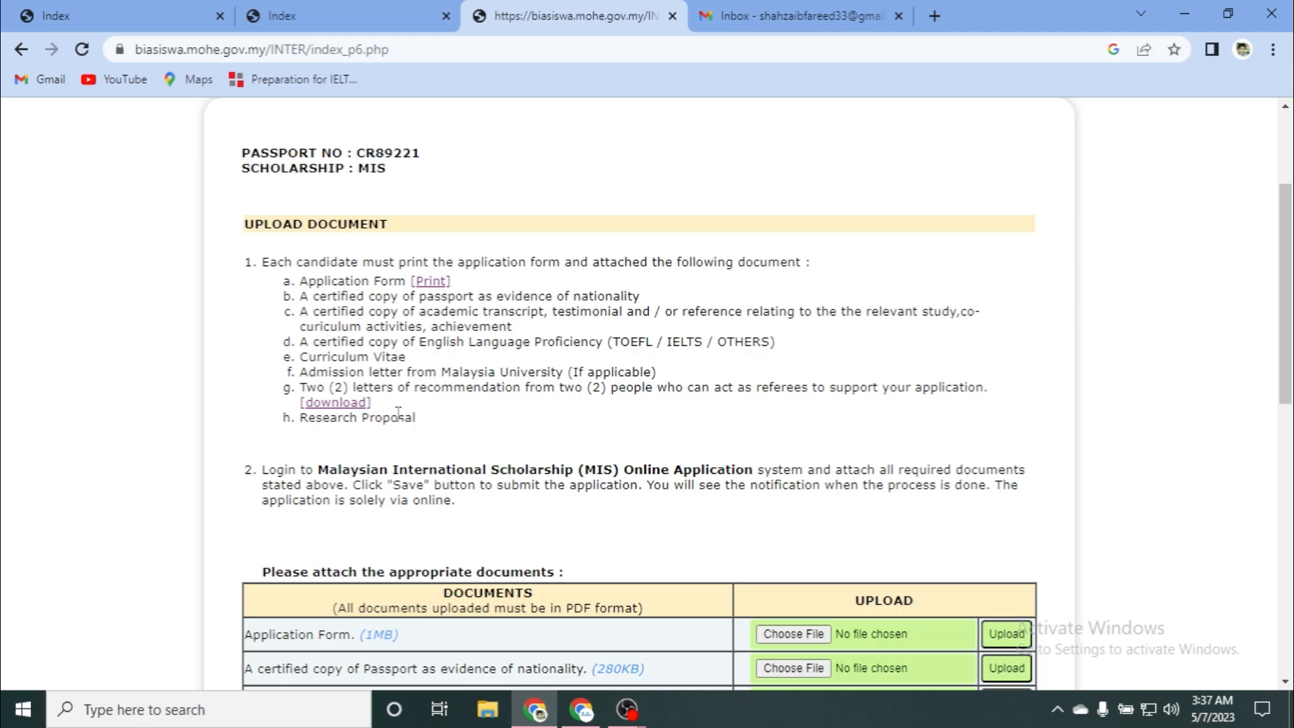
pyautogui.scroll(-3, 563, 326)
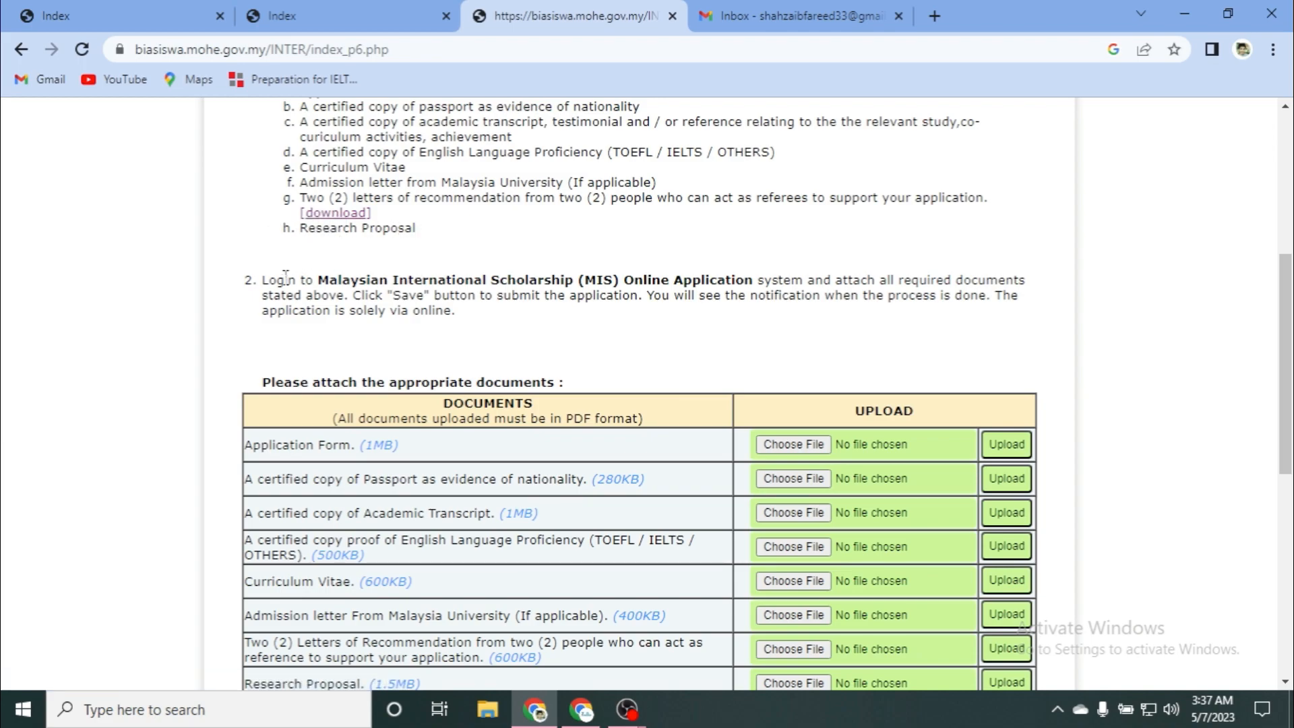
pyautogui.scroll(-1, 497, 327)
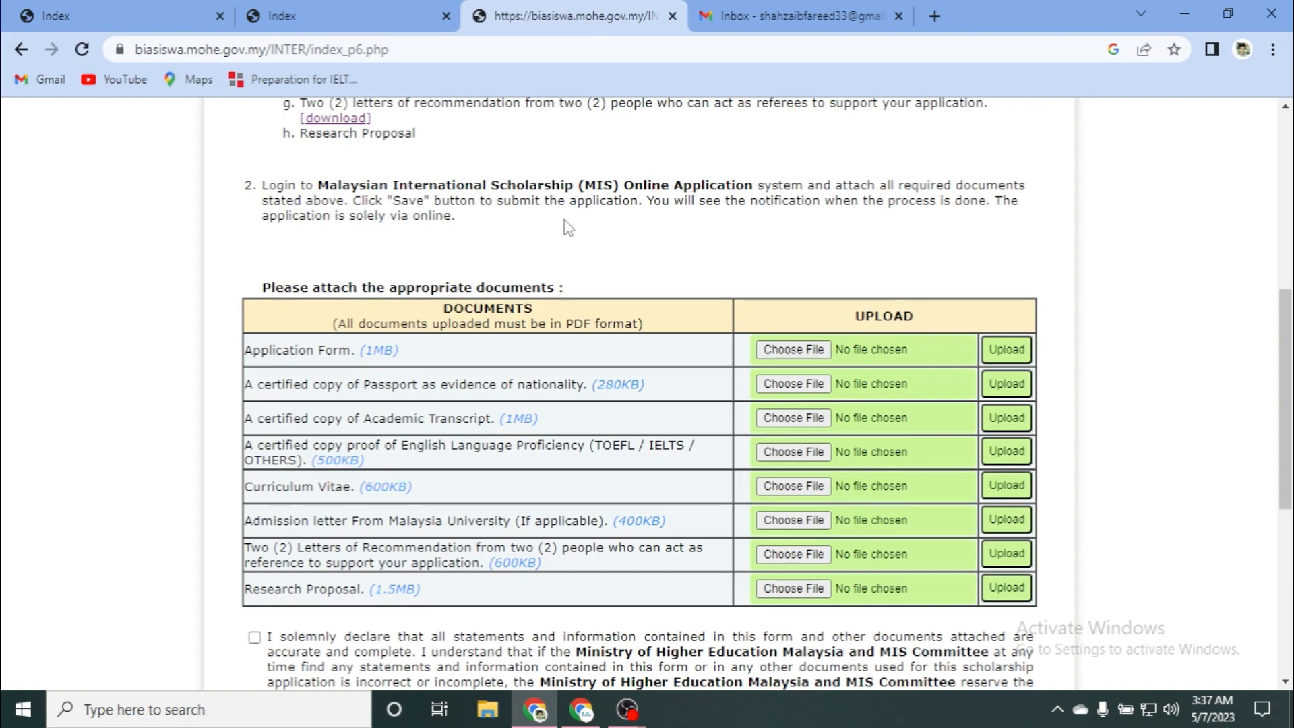
# Step: Tick both declarations: the accurate-information statement and the authorization
pyautogui.scroll(-1, 545, 275)
pyautogui.scroll(-4, 545, 275)
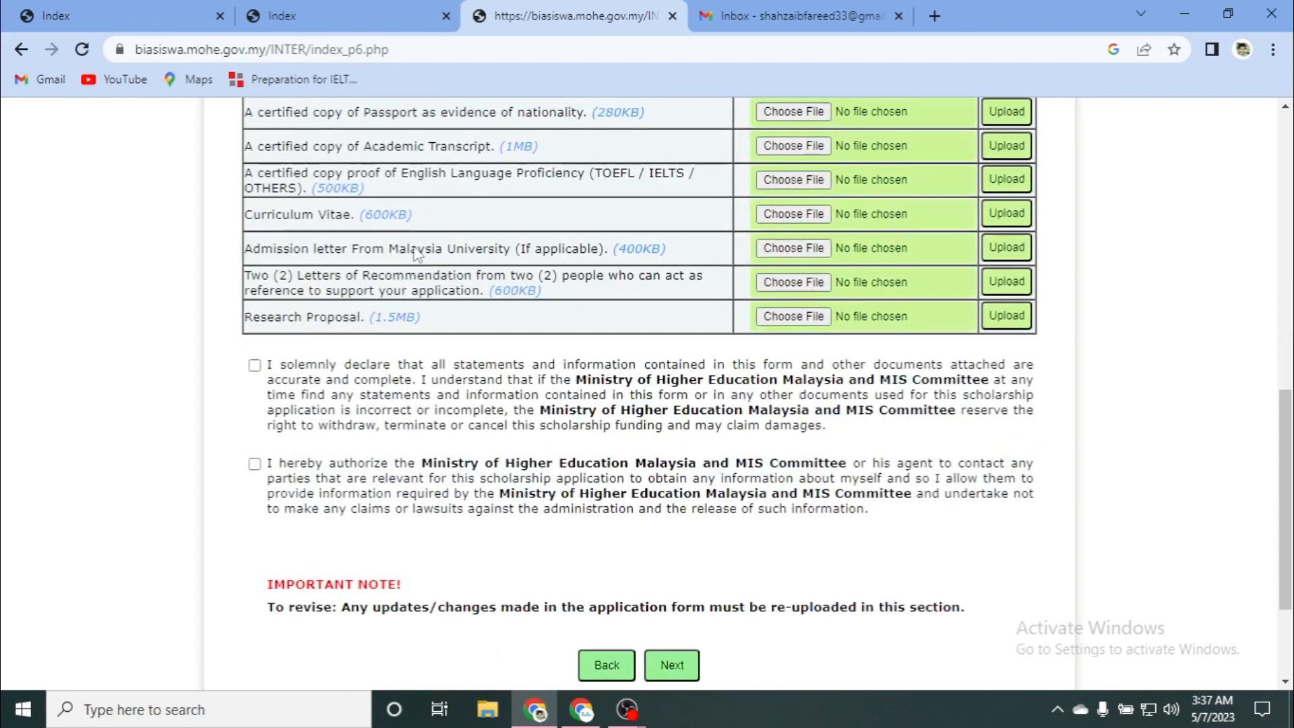
pyautogui.scroll(3, 337, 270)
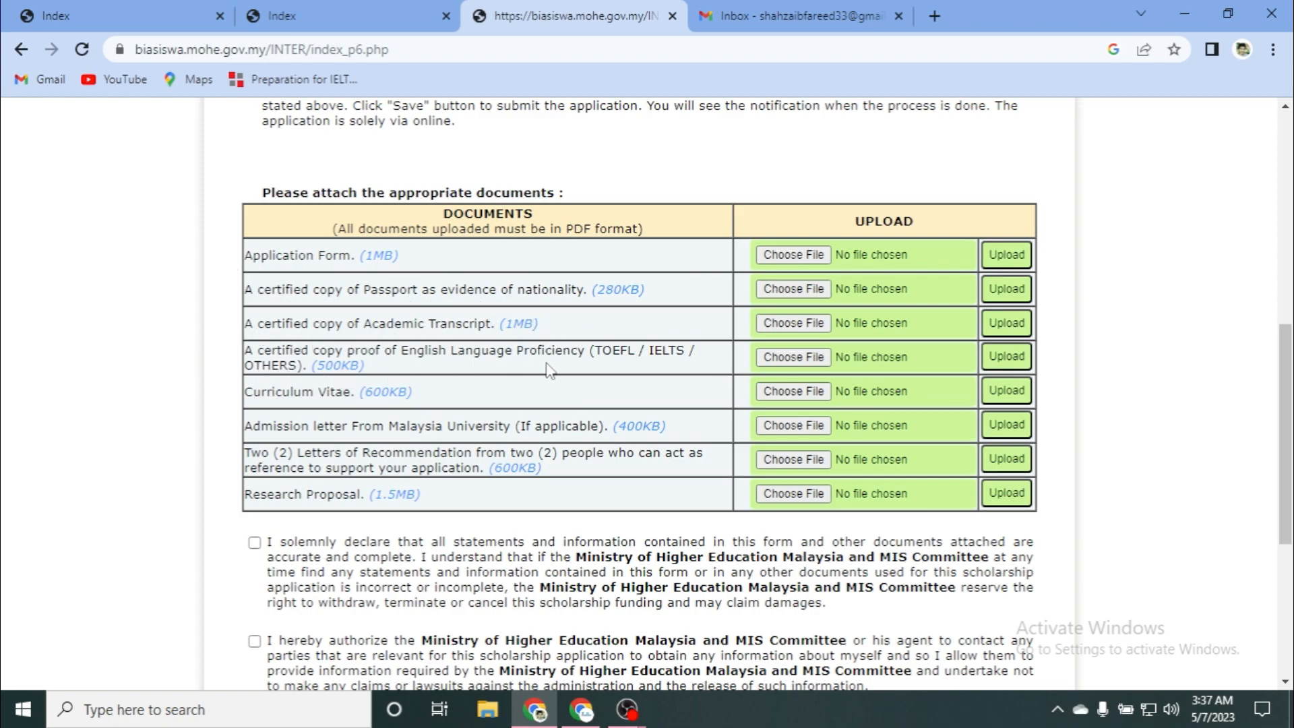
pyautogui.scroll(-3, 341, 384)
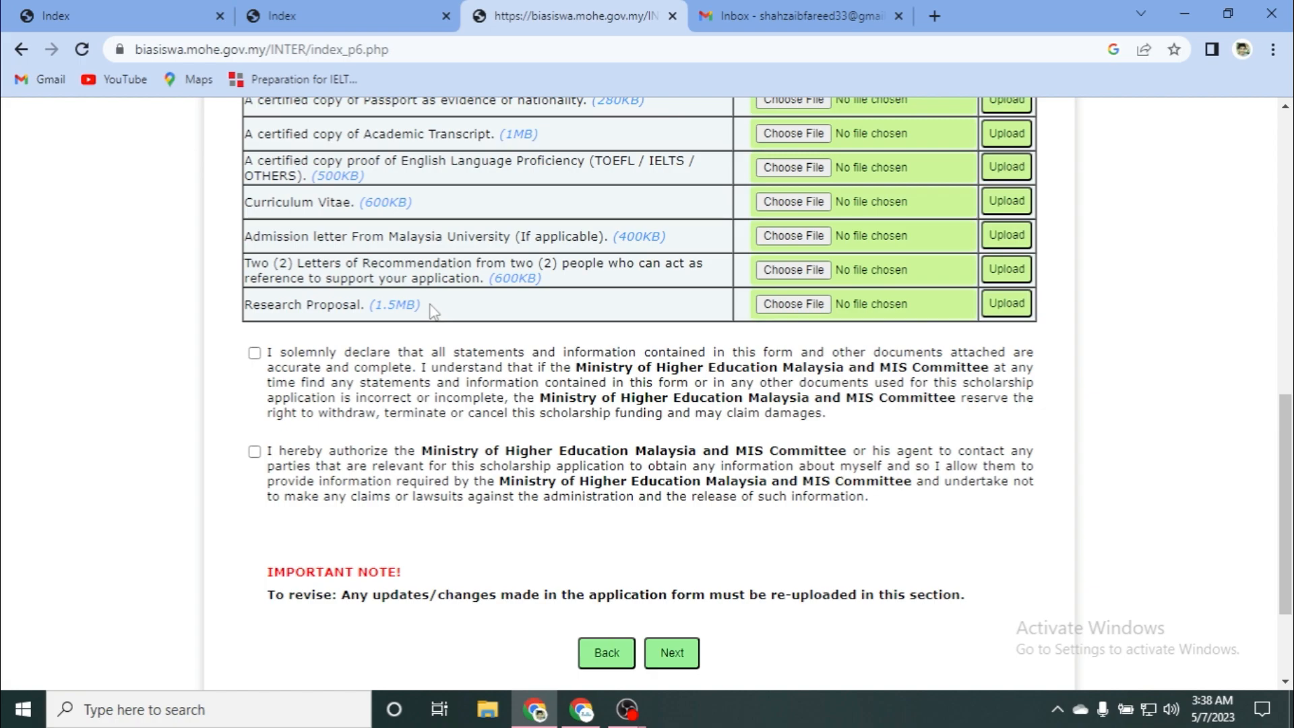
pyautogui.scroll(-2, 429, 316)
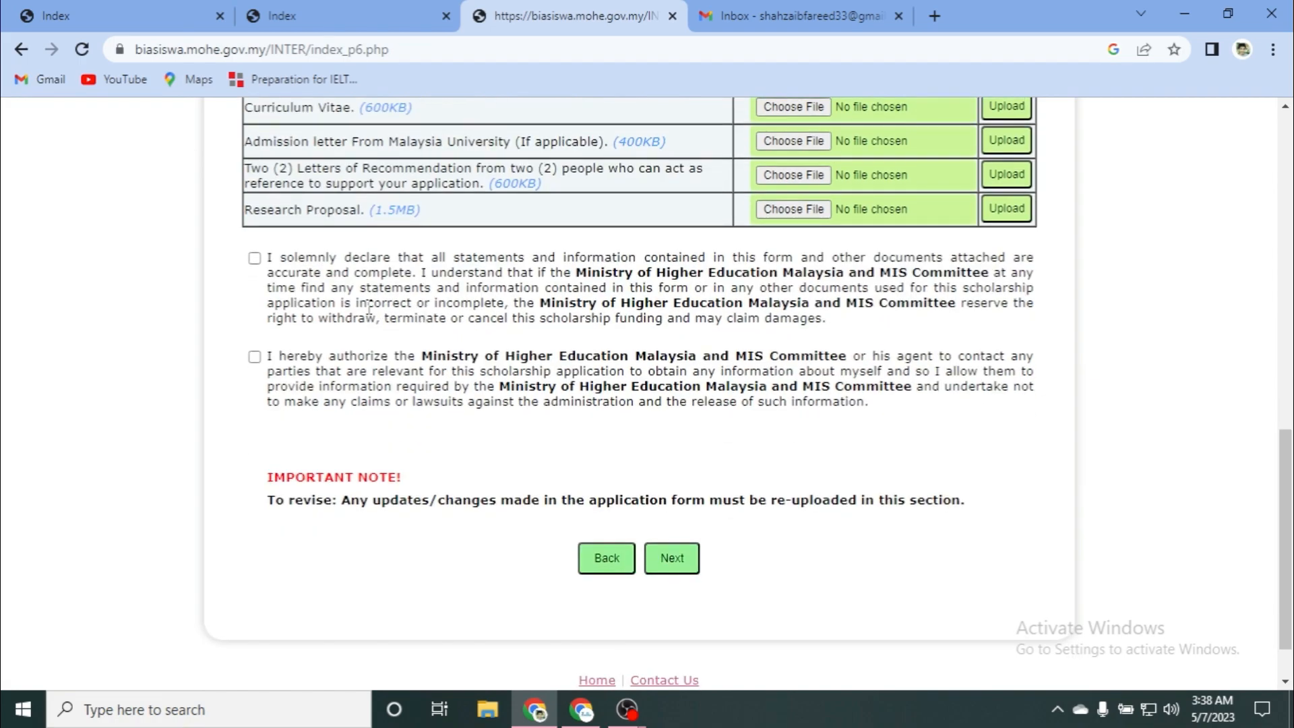
pyautogui.click(255, 259)
pyautogui.click(254, 357)
# Step: Upload the chosen file on the Application Form row
pyautogui.scroll(6, 303, 544)
pyautogui.scroll(-7, 398, 503)
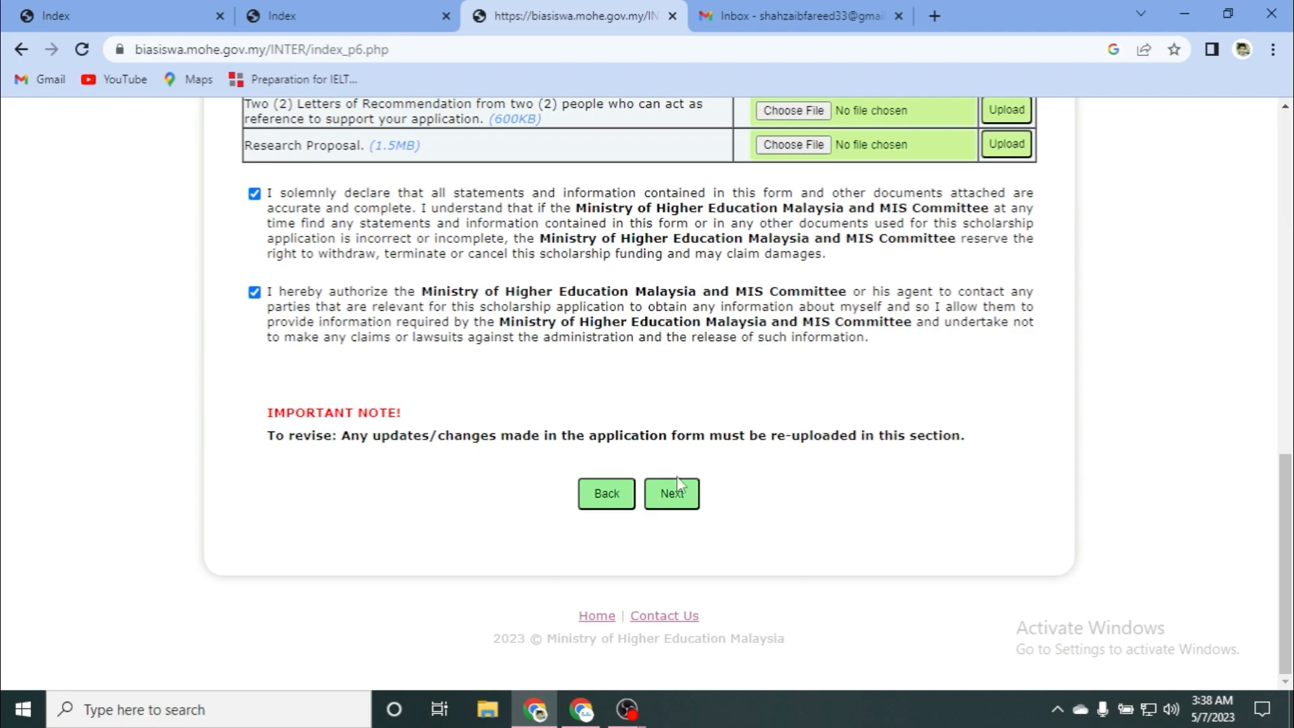
pyautogui.scroll(7, 328, 448)
pyautogui.scroll(-4, 1071, 280)
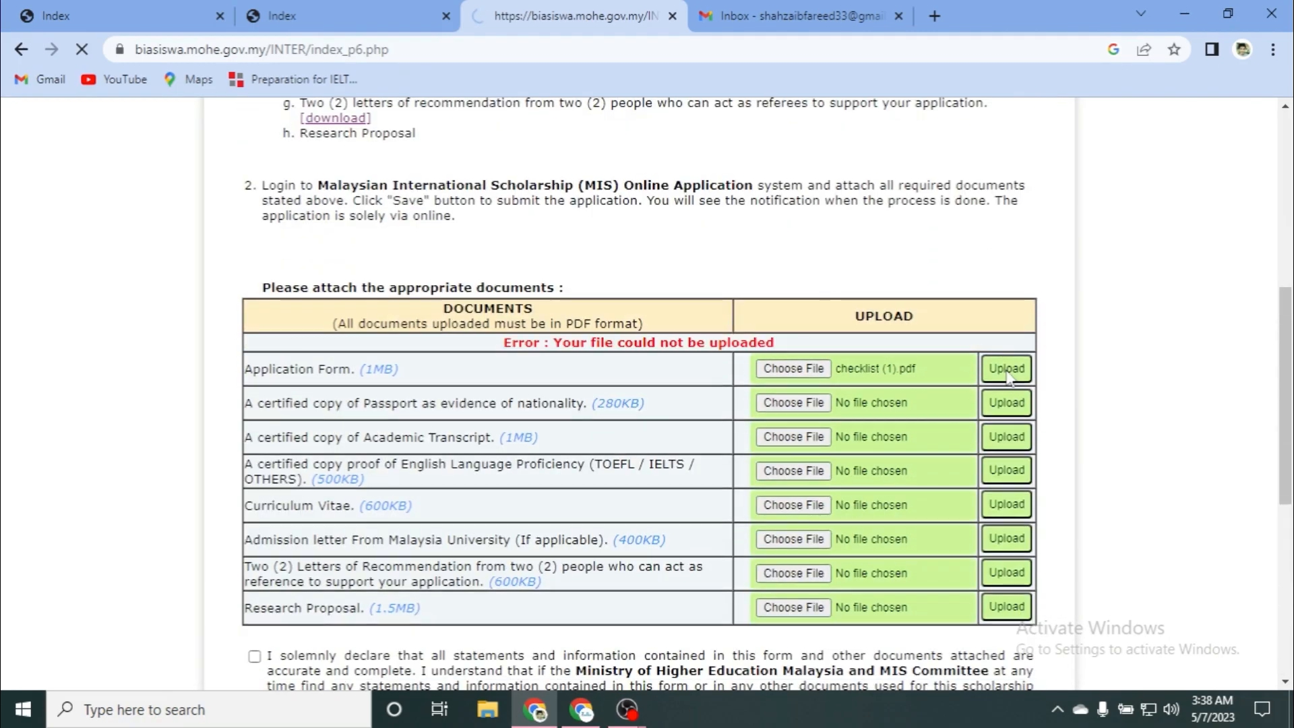
pyautogui.click(1007, 531)
pyautogui.scroll(-9, 609, 445)
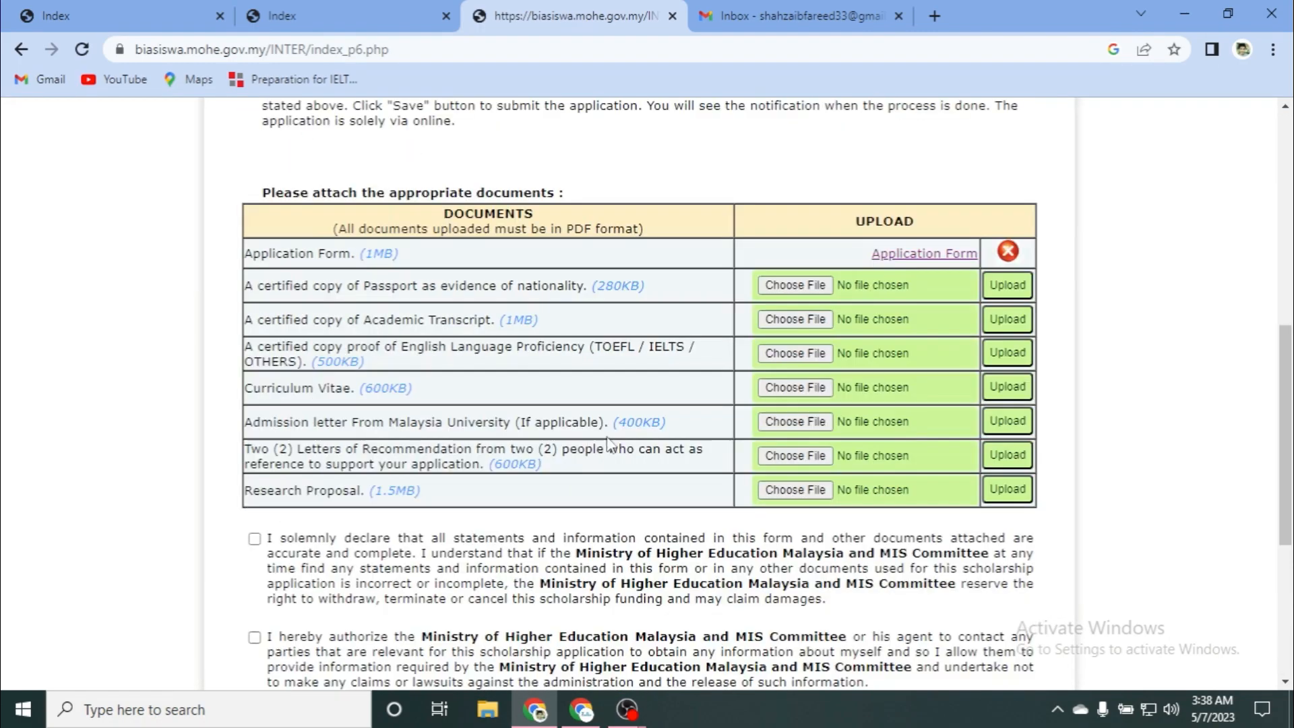
# Step: Attach checklist (1).pdf to the Passport copy row
pyautogui.click(780, 286)
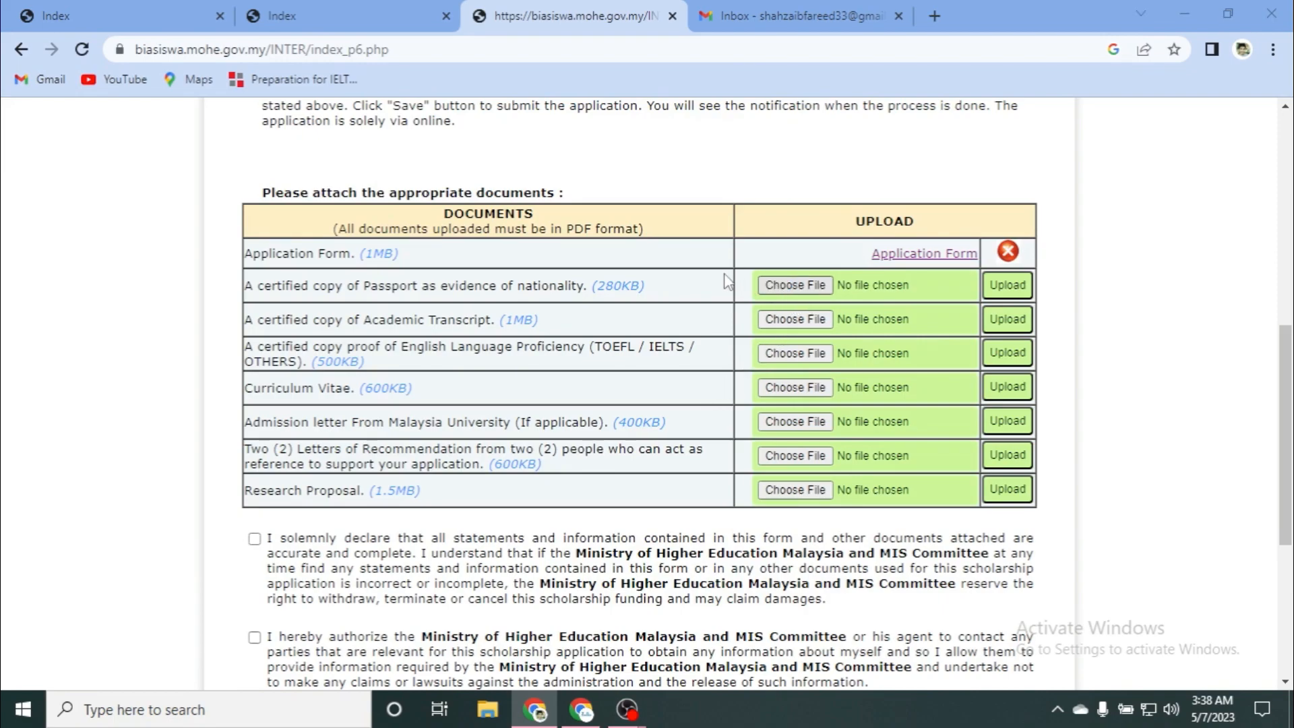
pyautogui.moveTo(633, 137); pyautogui.dragTo(630, 274)
pyautogui.click(223, 270)
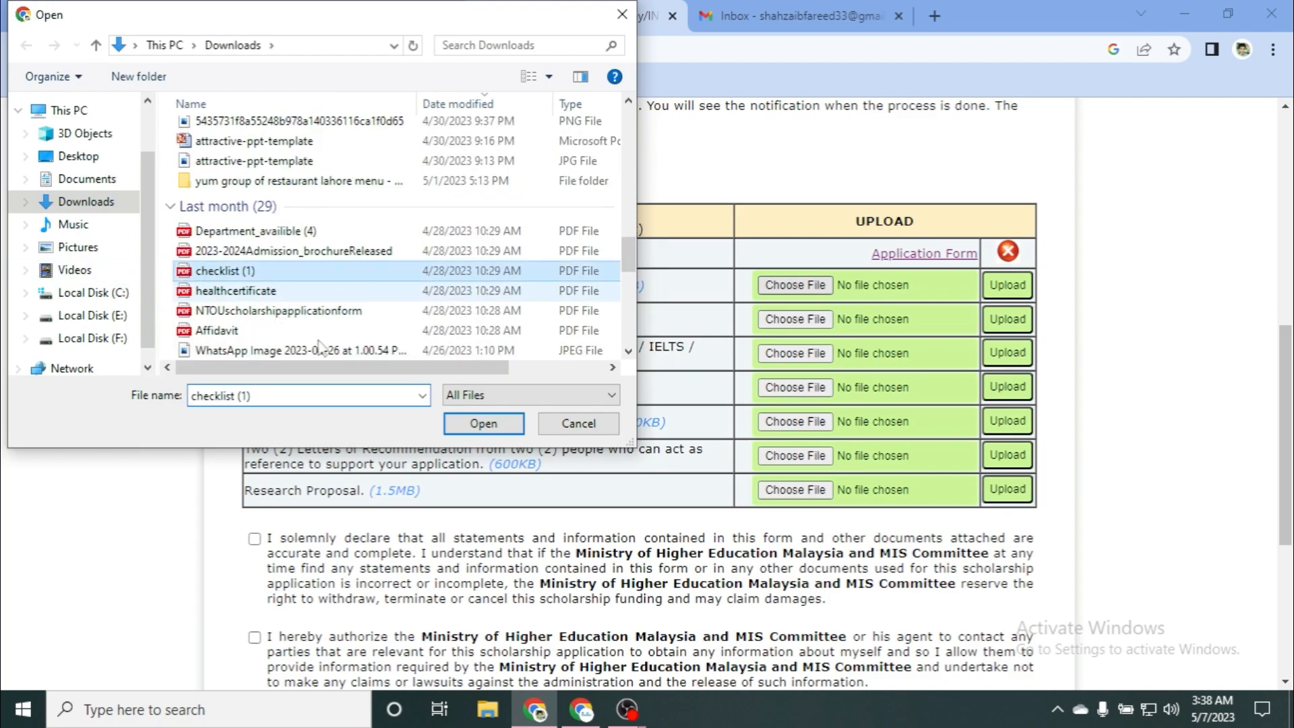
pyautogui.click(484, 423)
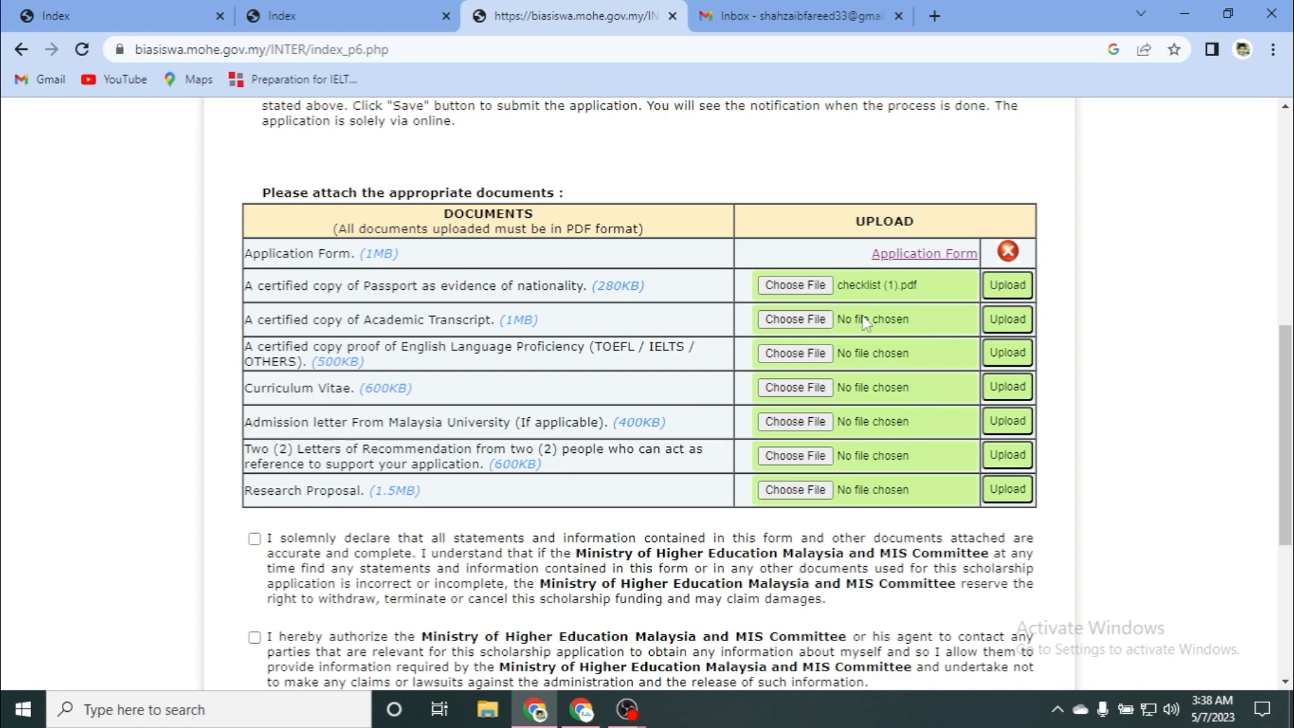
# Step: Attach checklist (1).pdf to the Academic Transcript row and upload it
pyautogui.click(809, 321)
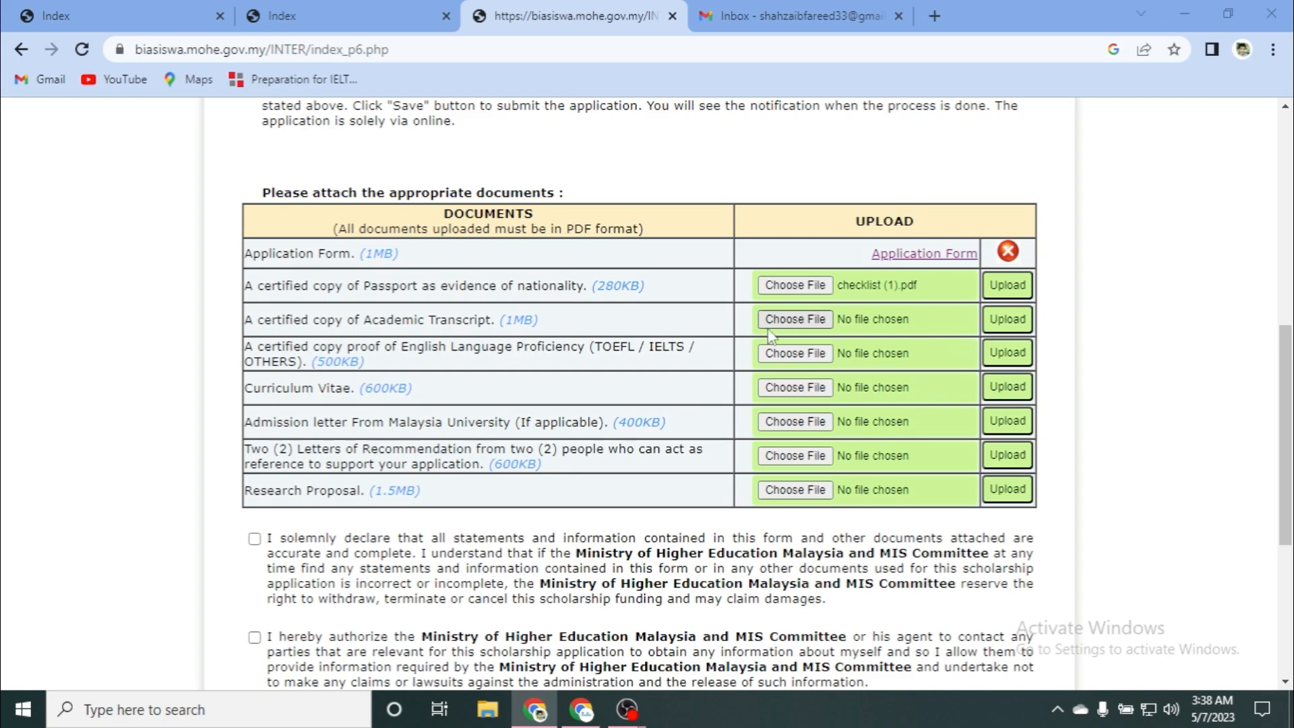
pyautogui.moveTo(628, 134); pyautogui.dragTo(628, 284)
pyautogui.click(233, 152)
pyautogui.click(483, 423)
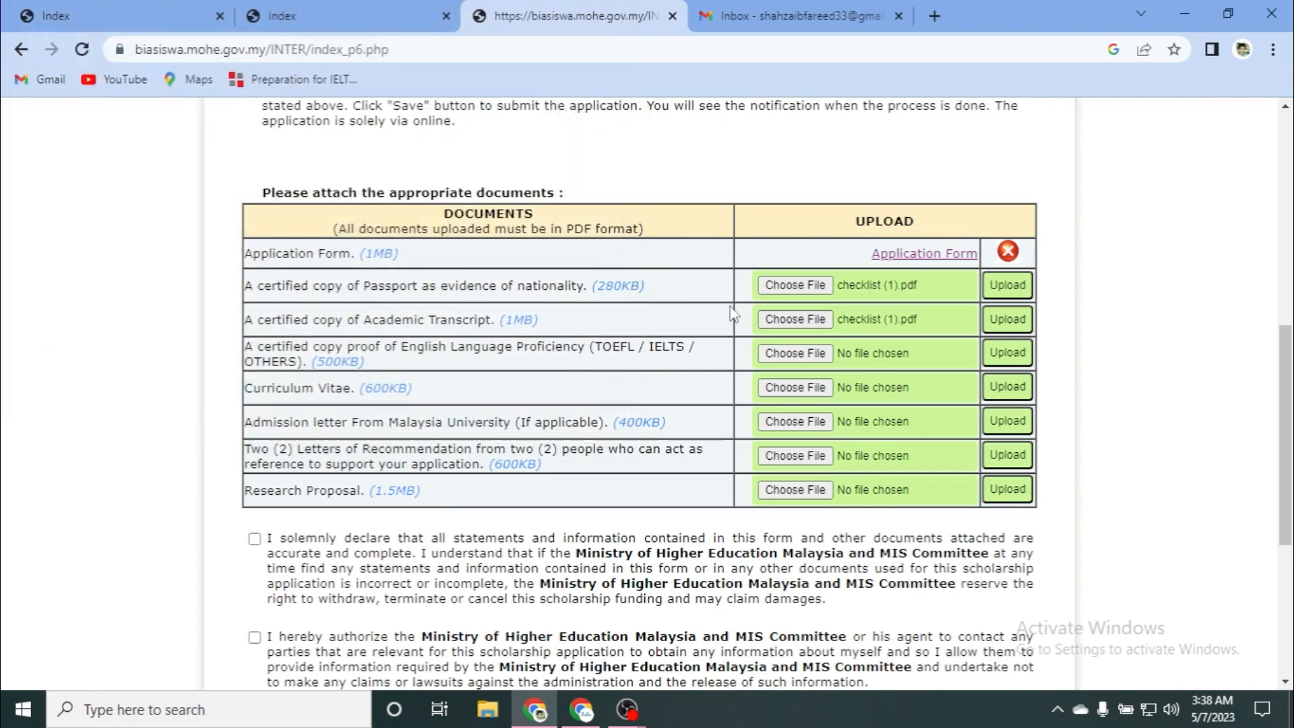
pyautogui.click(1008, 319)
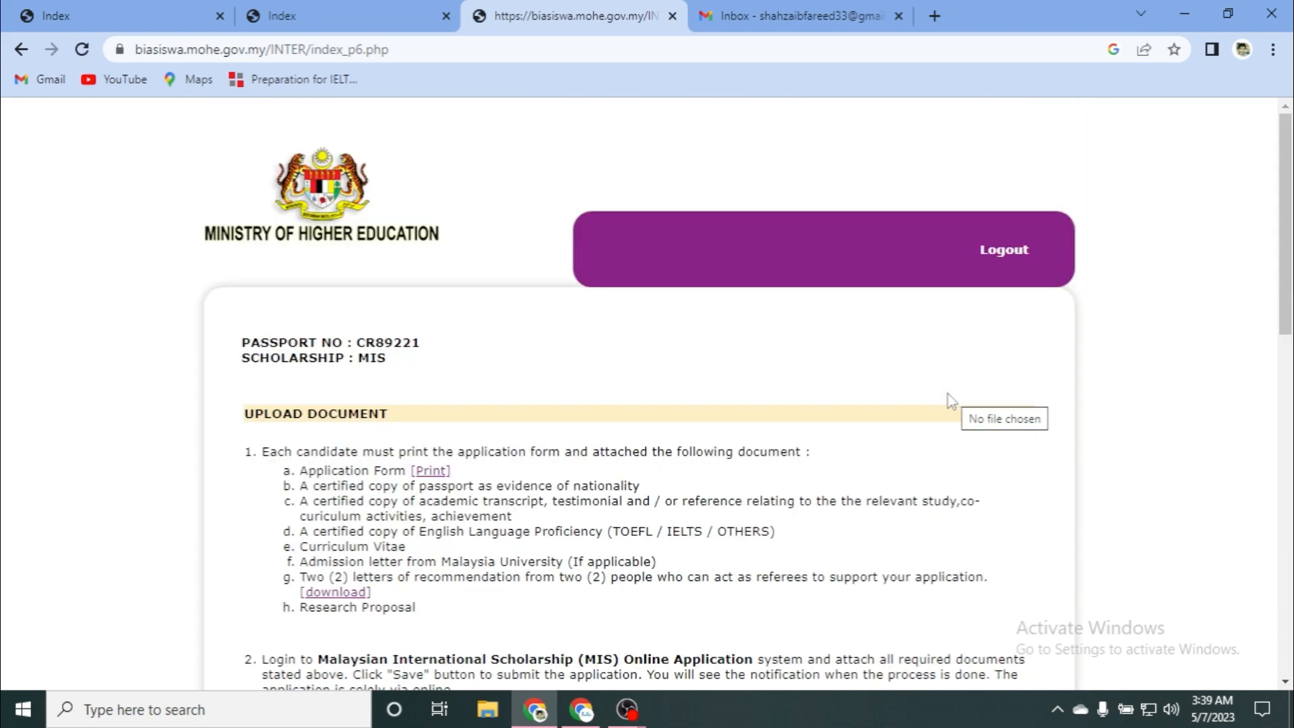
pyautogui.scroll(-10, 786, 399)
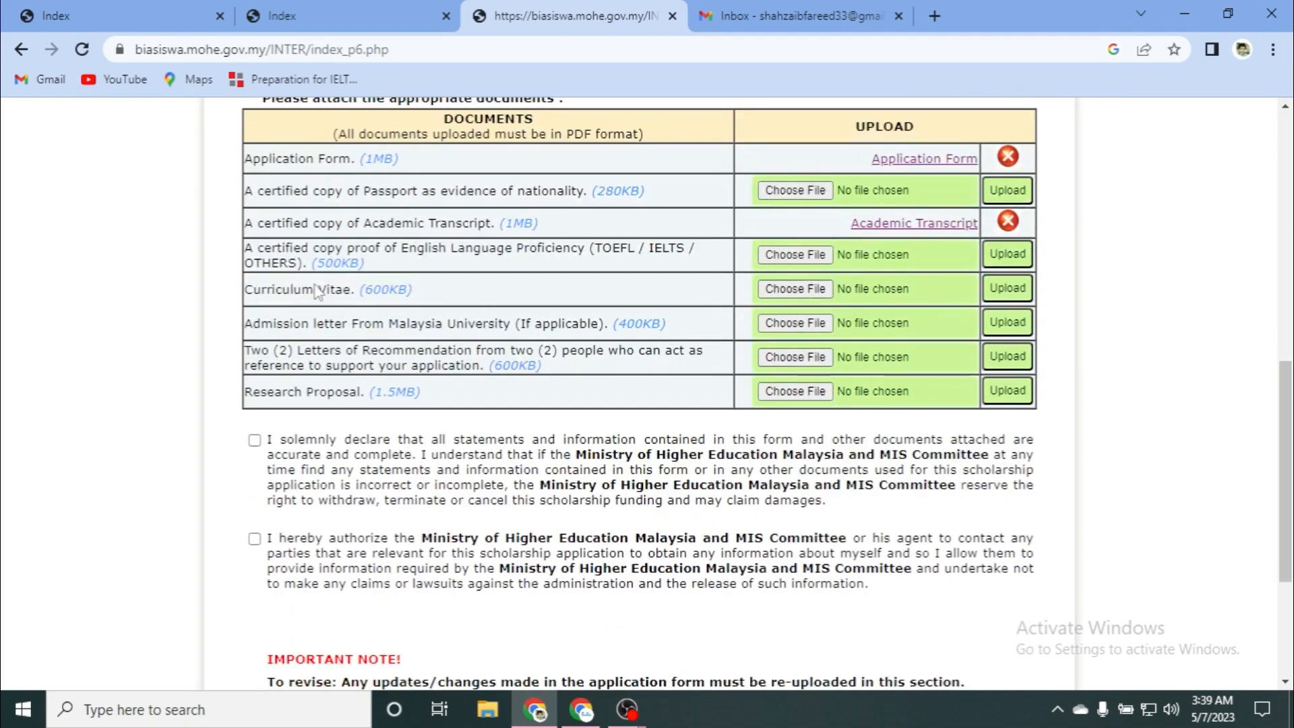
# Step: Upload checklist (1).pdf as the English proficiency proof
pyautogui.click(775, 258)
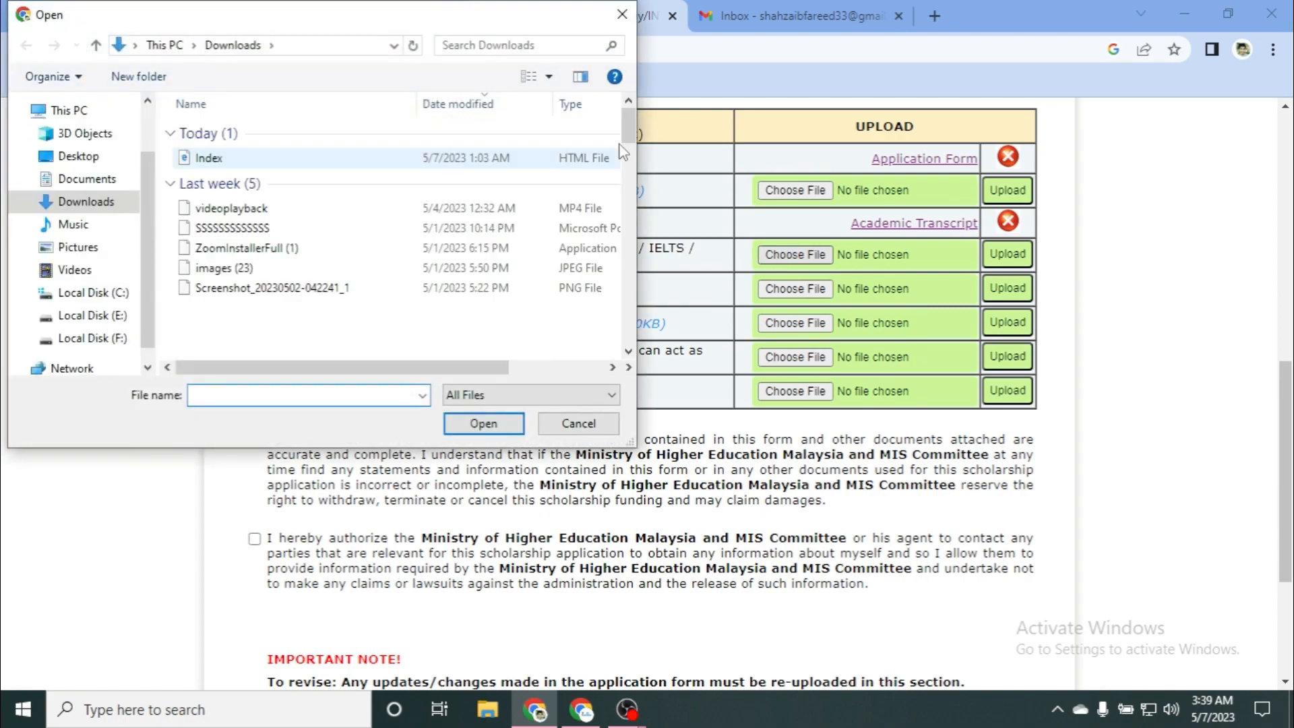
pyautogui.moveTo(625, 135); pyautogui.dragTo(645, 286)
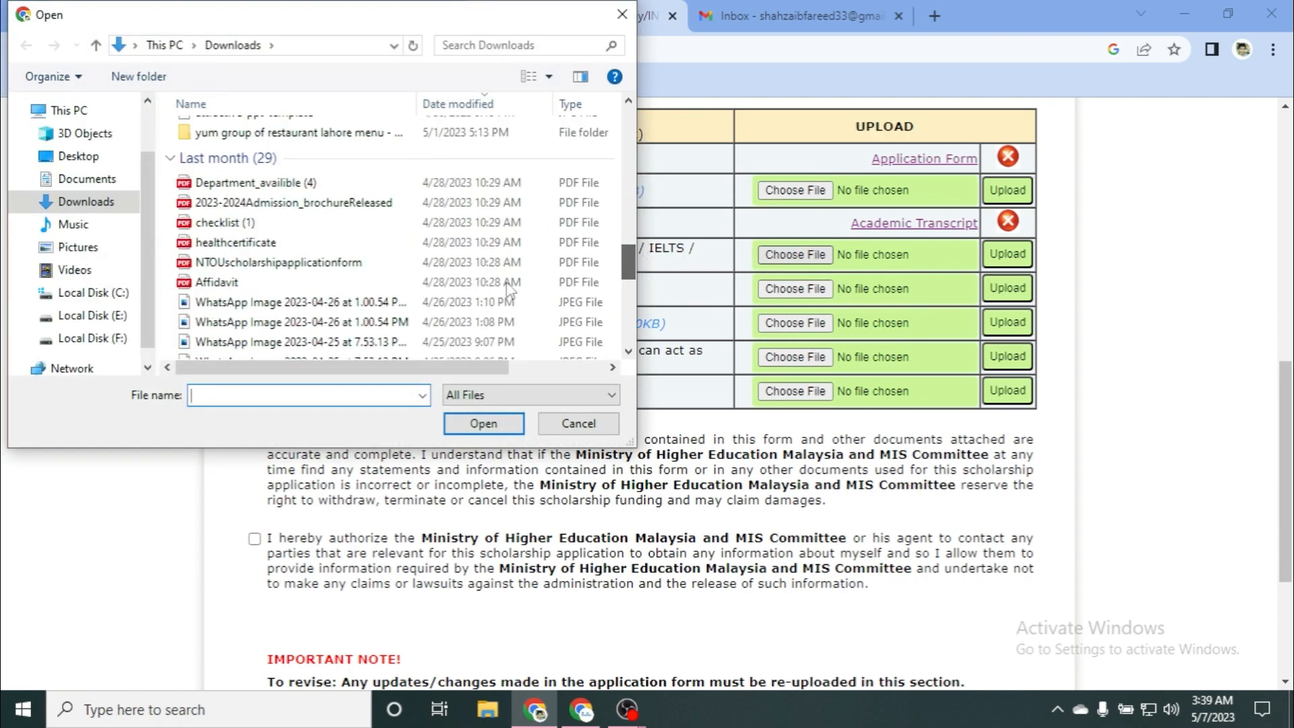
pyautogui.click(223, 222)
pyautogui.click(481, 424)
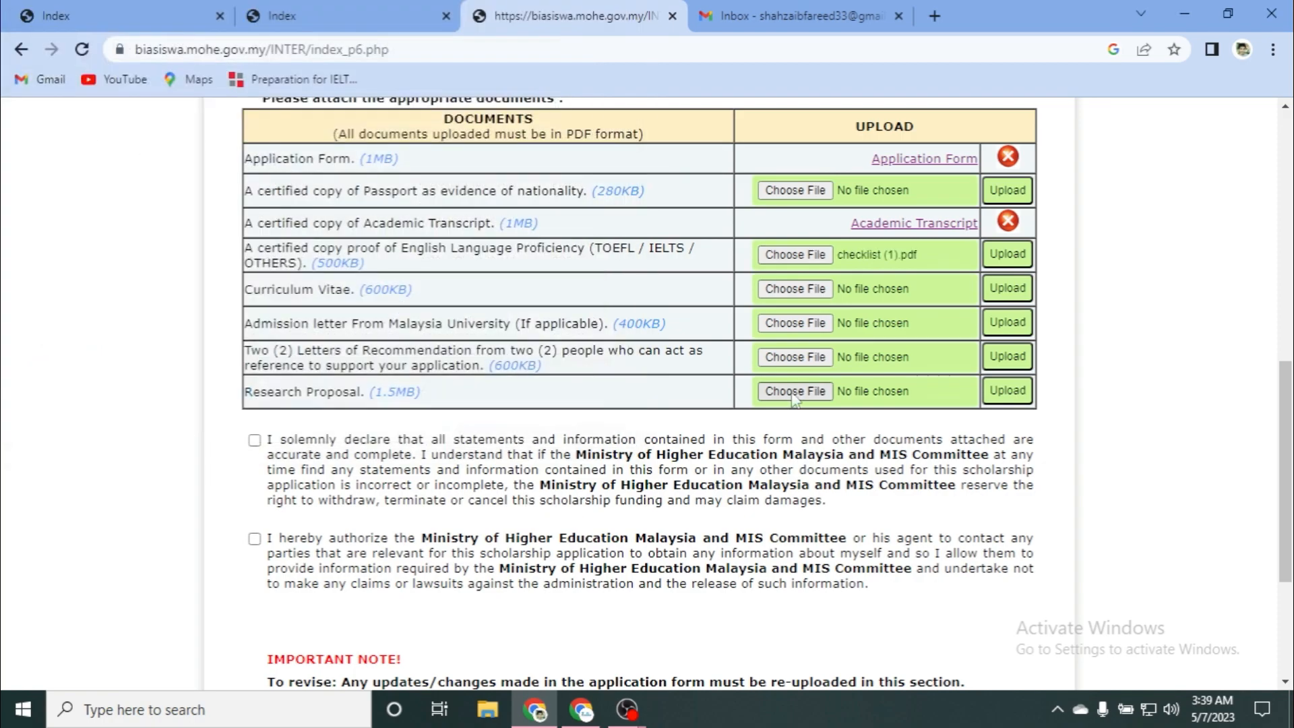
pyautogui.click(1014, 255)
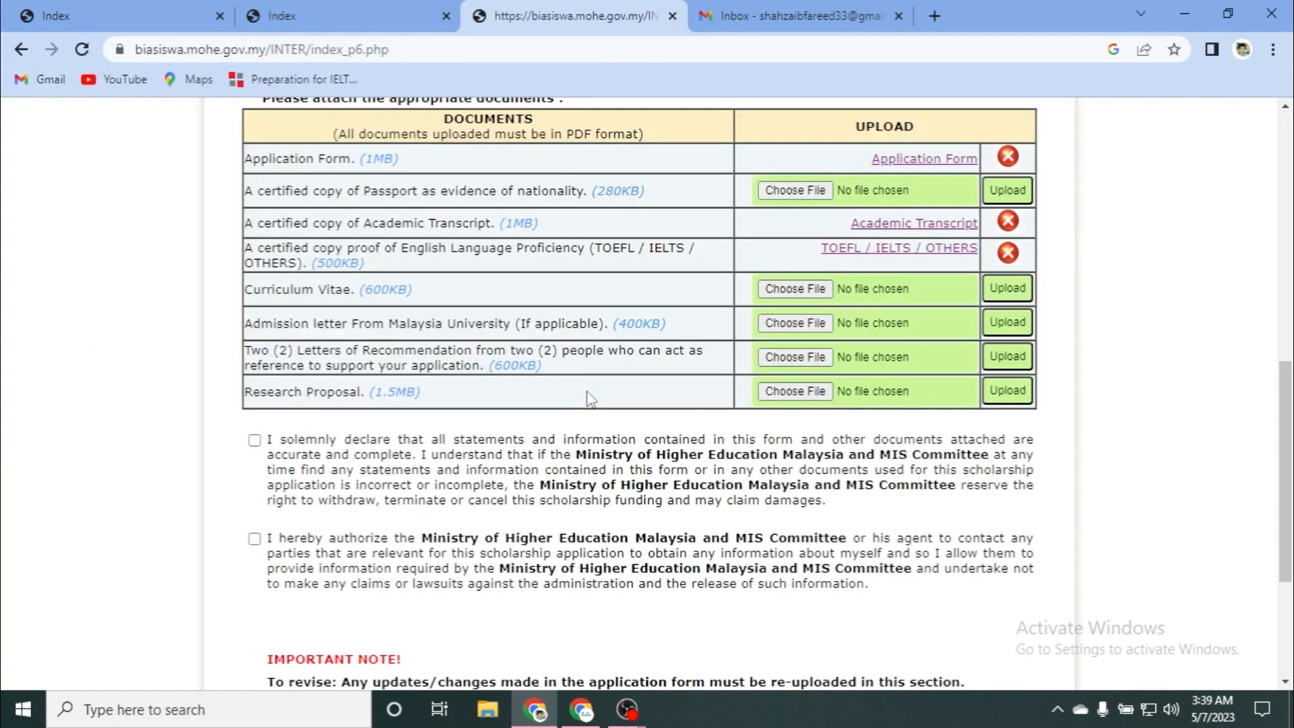
# Step: Upload checklist (1).pdf as the Curriculum Vitae
pyautogui.click(774, 295)
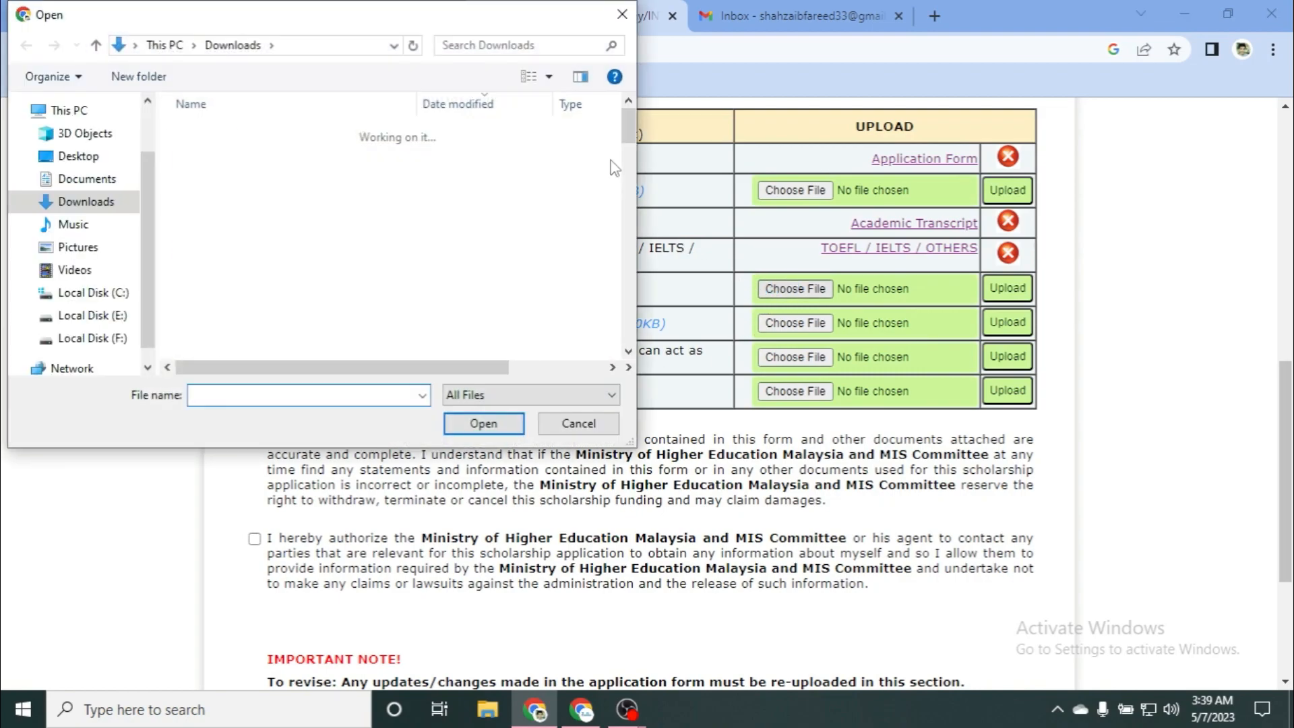
pyautogui.moveTo(624, 128); pyautogui.dragTo(657, 259)
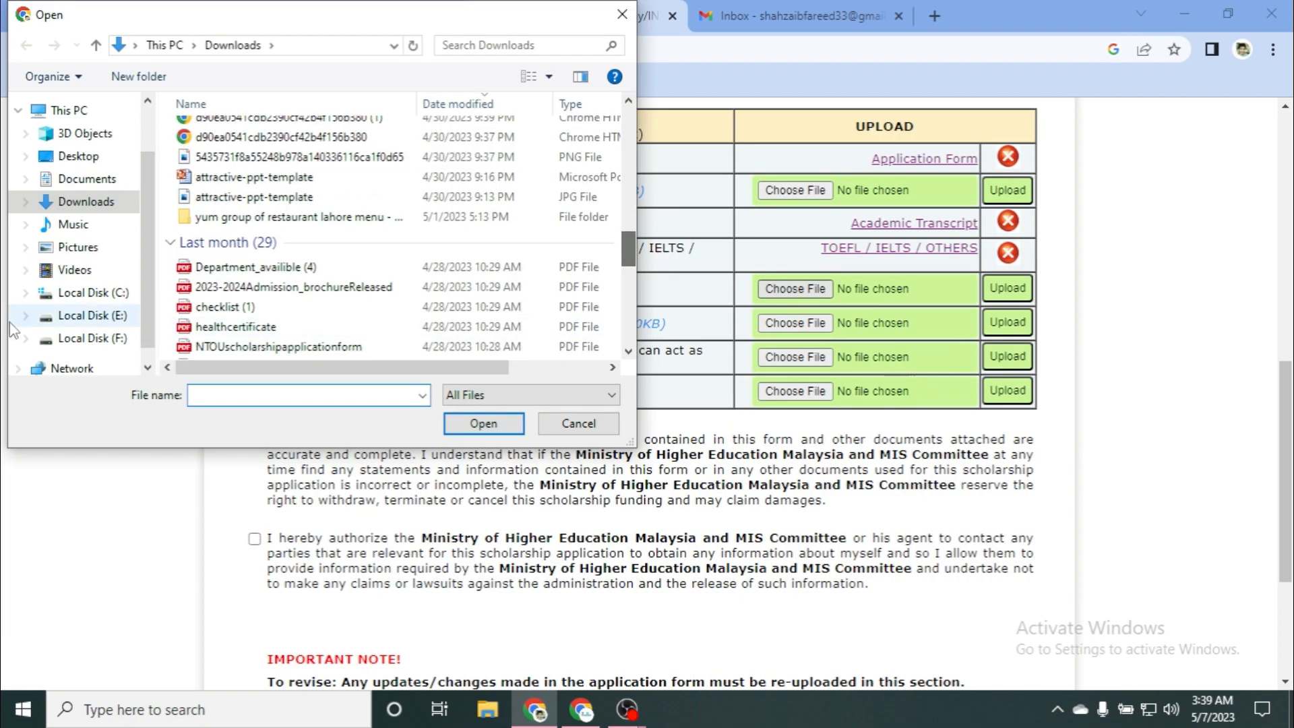
pyautogui.click(256, 307)
pyautogui.click(483, 424)
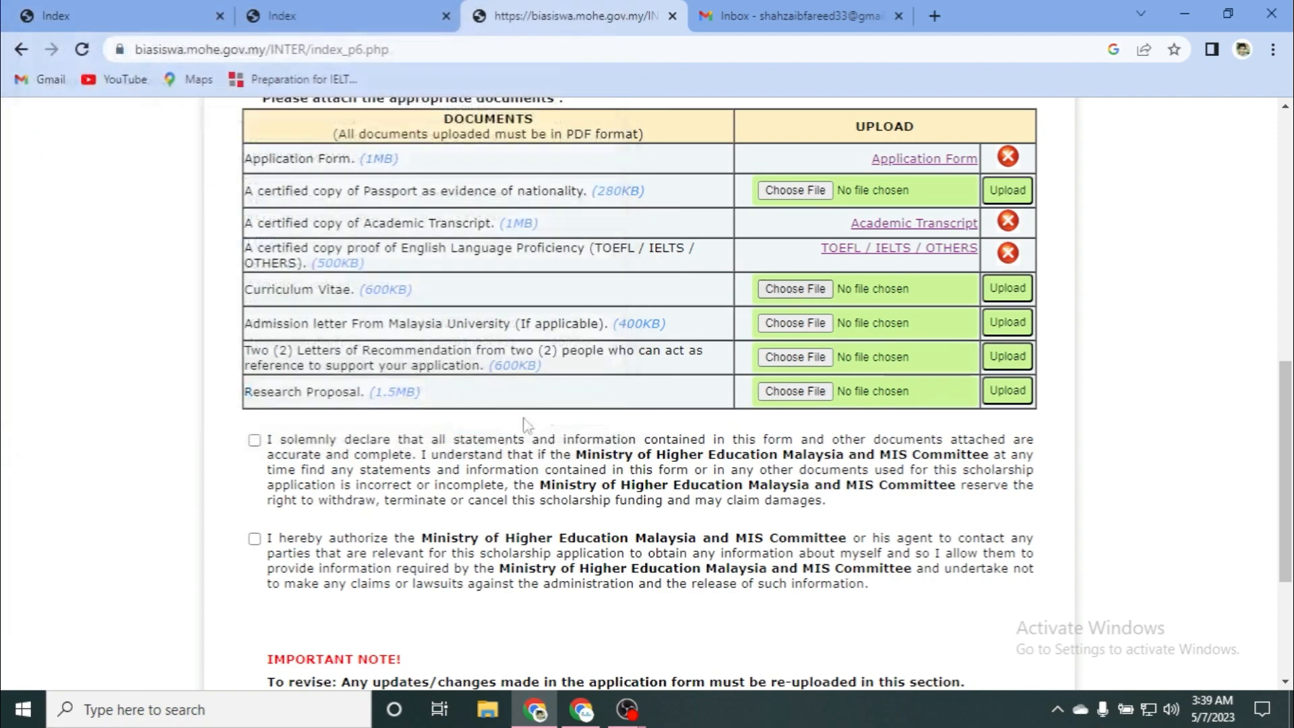
pyautogui.click(1002, 295)
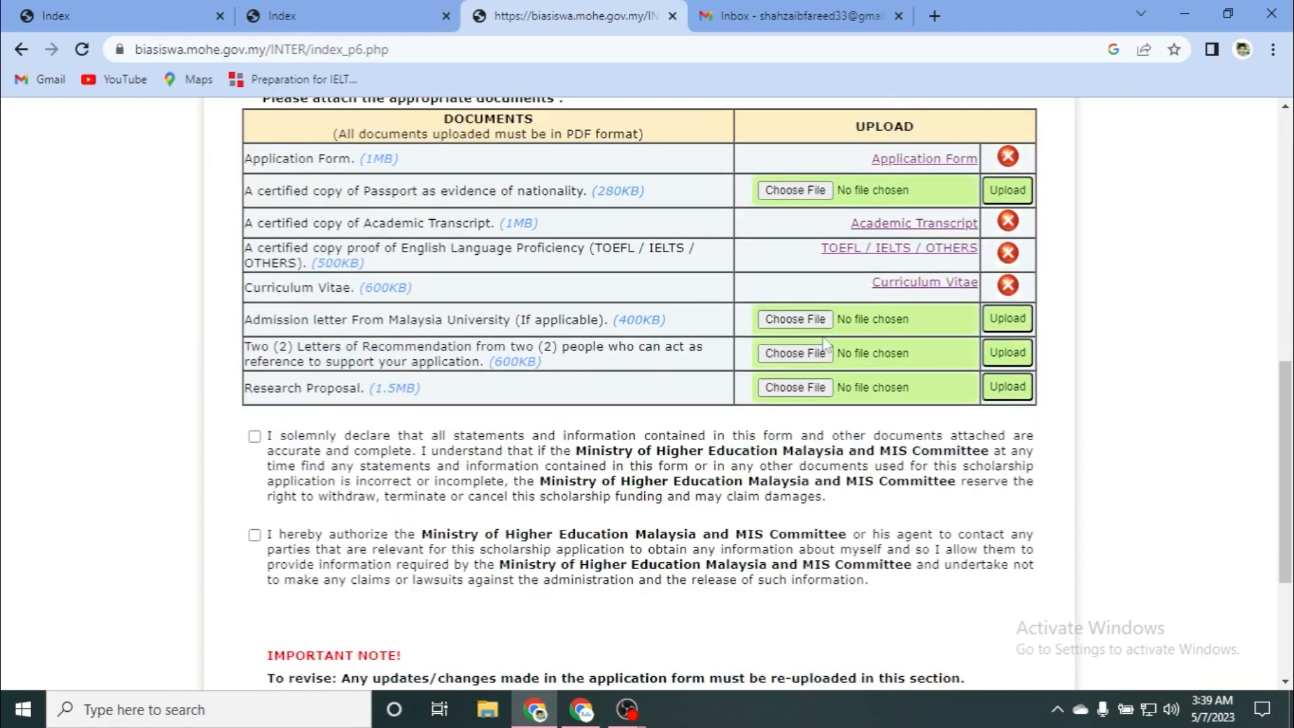
# Step: Attach checklist (1).pdf to the admission letter row
pyautogui.click(779, 322)
pyautogui.moveTo(633, 123); pyautogui.dragTo(629, 253)
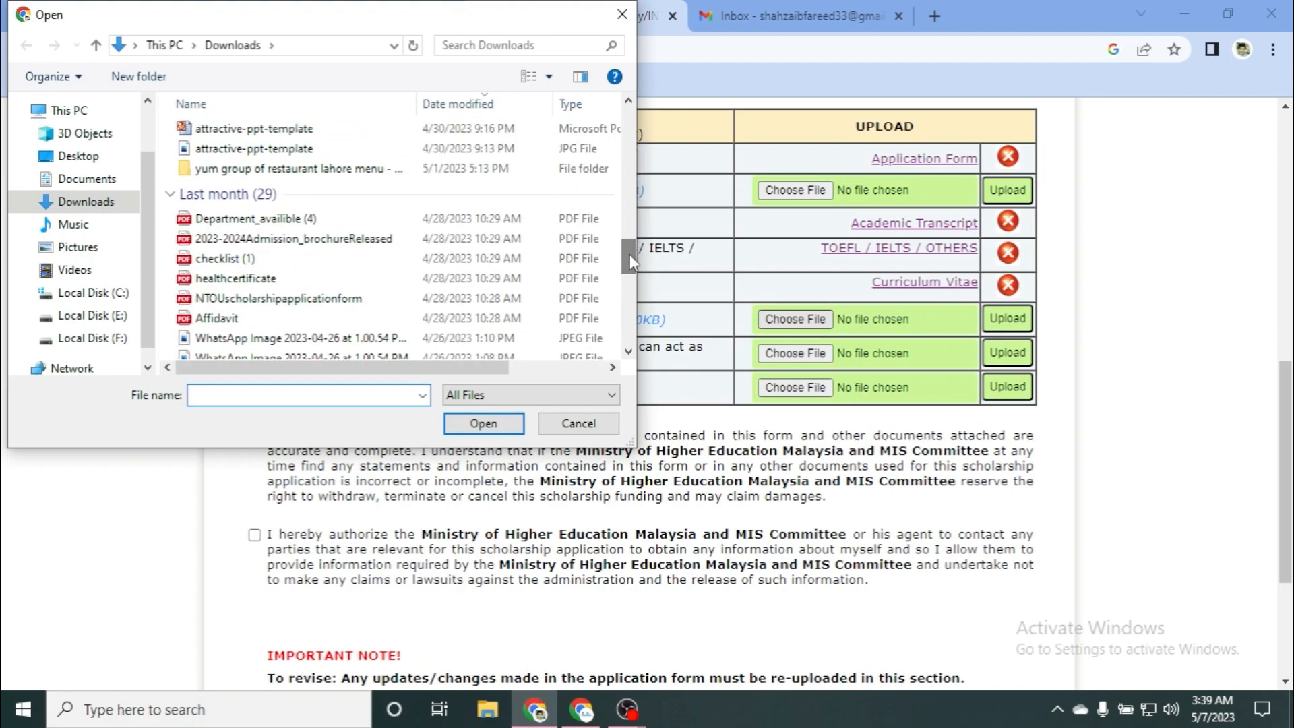
pyautogui.click(317, 263)
pyautogui.click(456, 430)
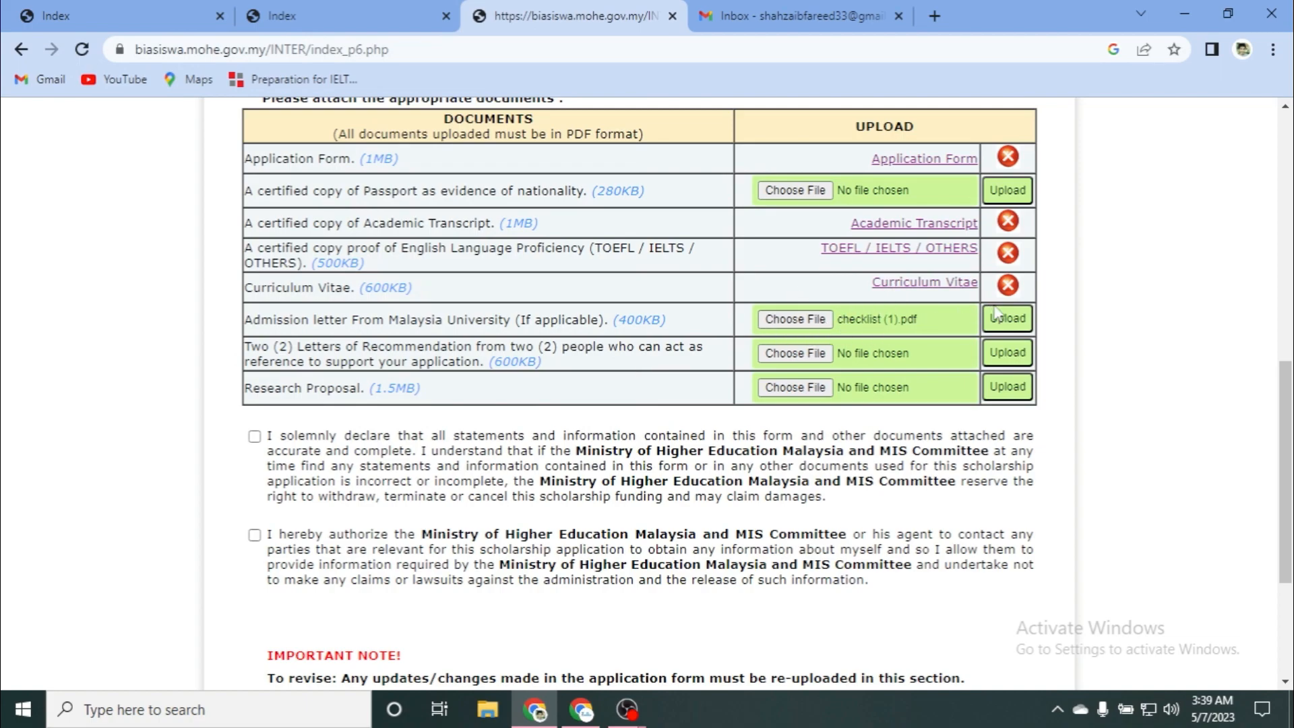
# Step: Upload the admission letter, then upload checklist (1).pdf as the Letters of Recommendation
pyautogui.click(1002, 326)
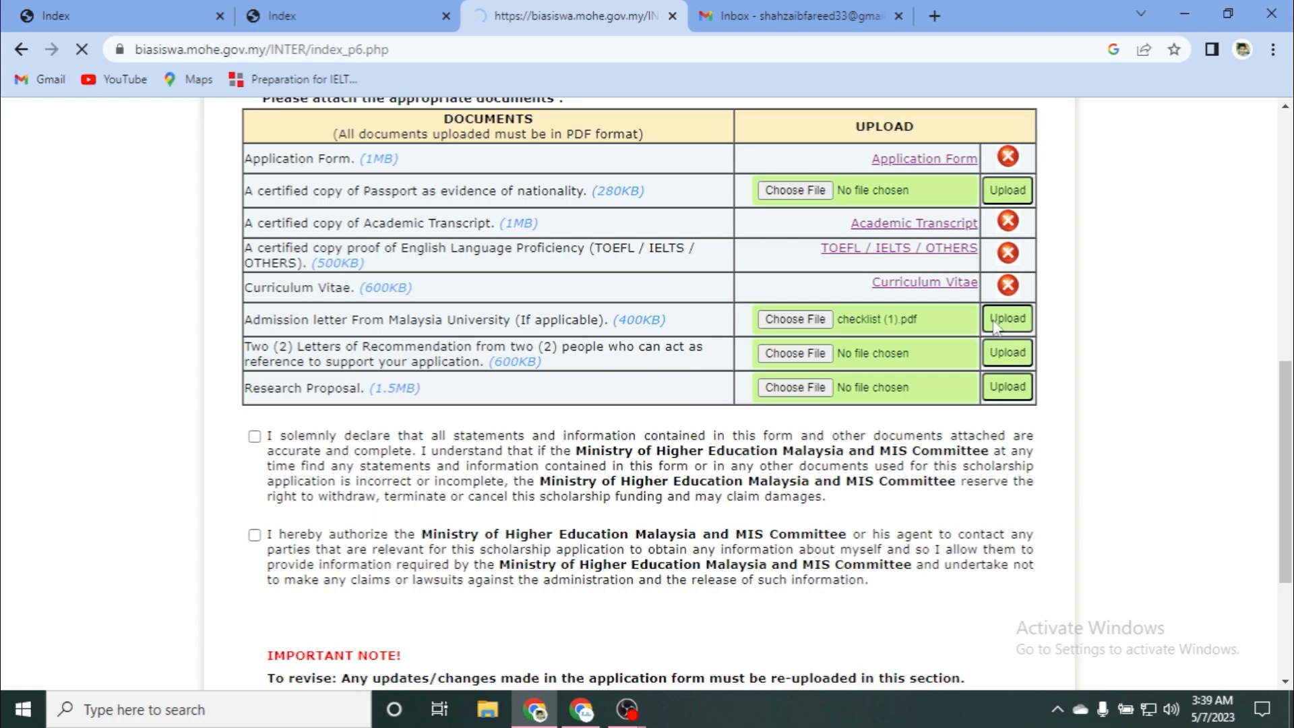
pyautogui.scroll(-8, 637, 396)
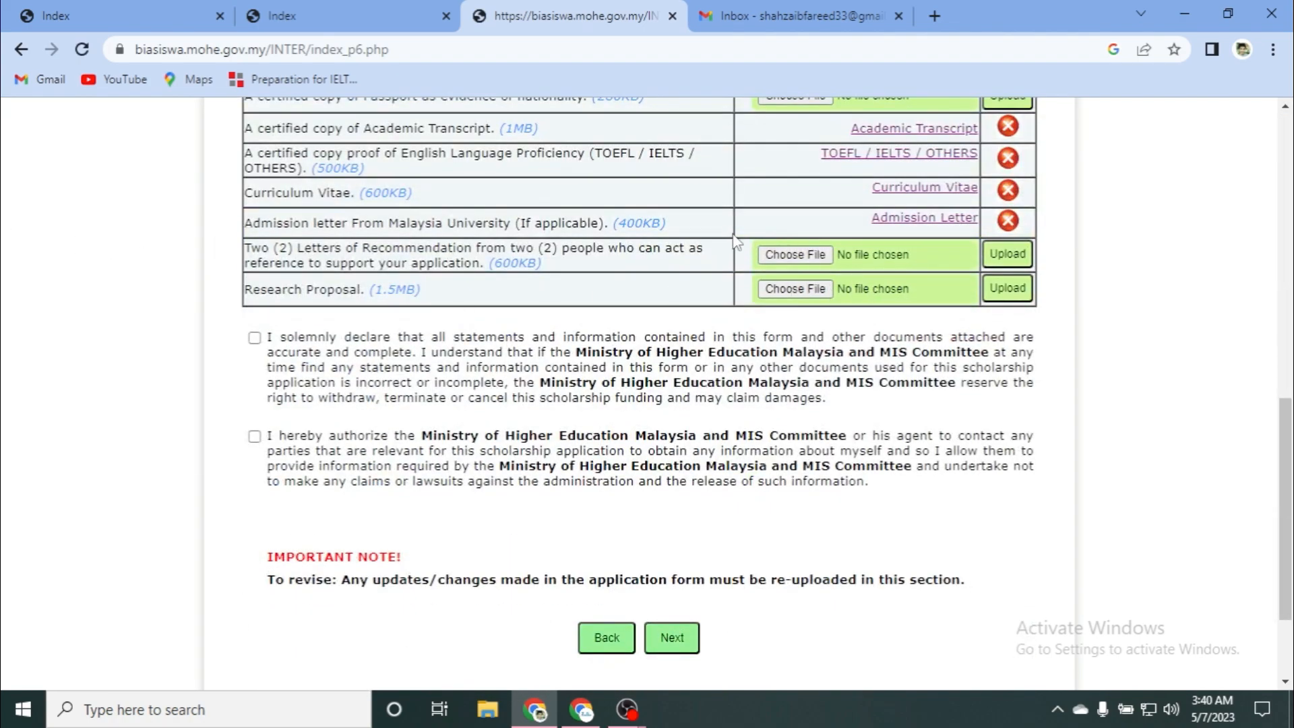
pyautogui.click(803, 256)
pyautogui.scroll(-5, 627, 244)
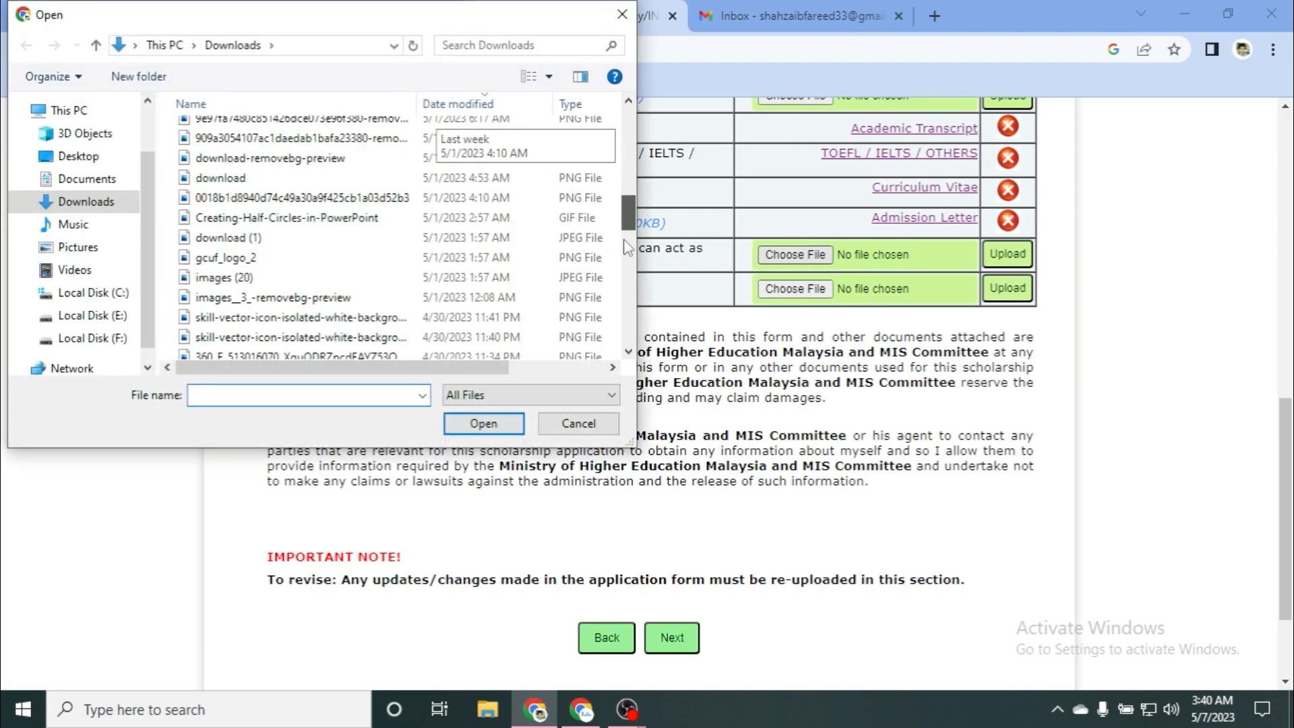
pyautogui.scroll(-5, 627, 244)
pyautogui.scroll(1, 334, 253)
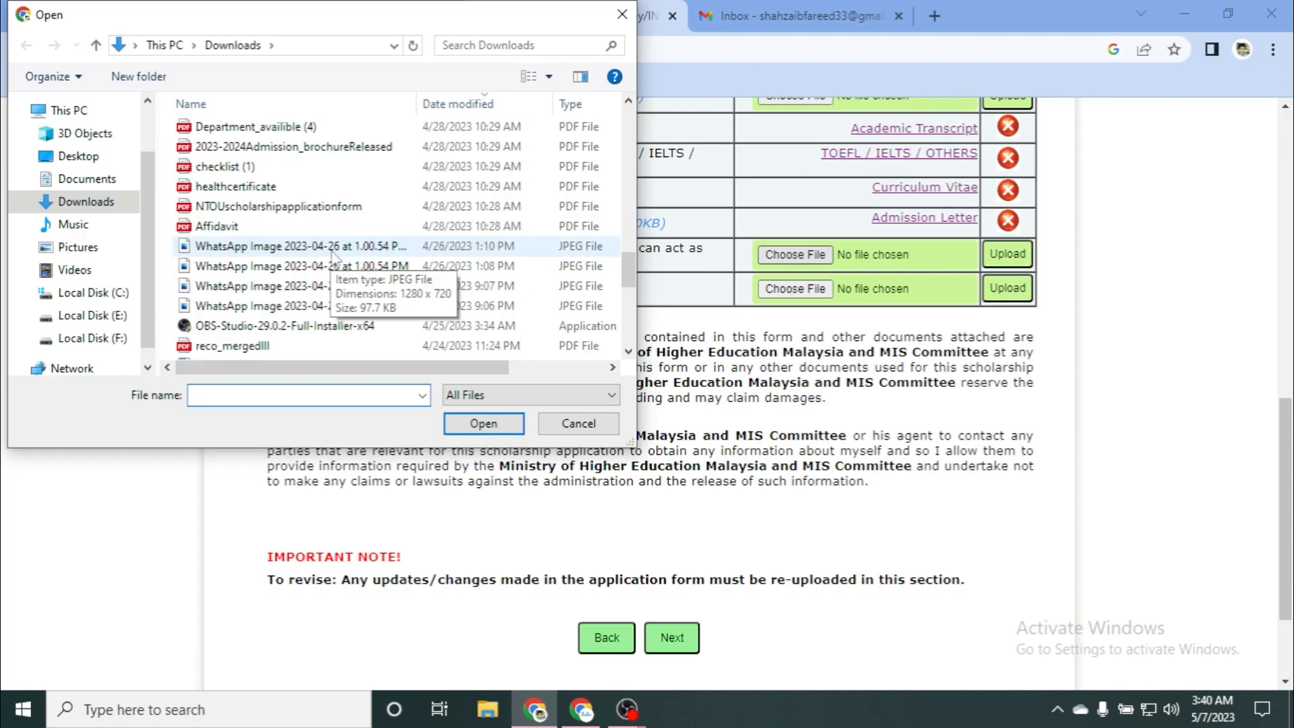
pyautogui.click(229, 167)
pyautogui.click(465, 425)
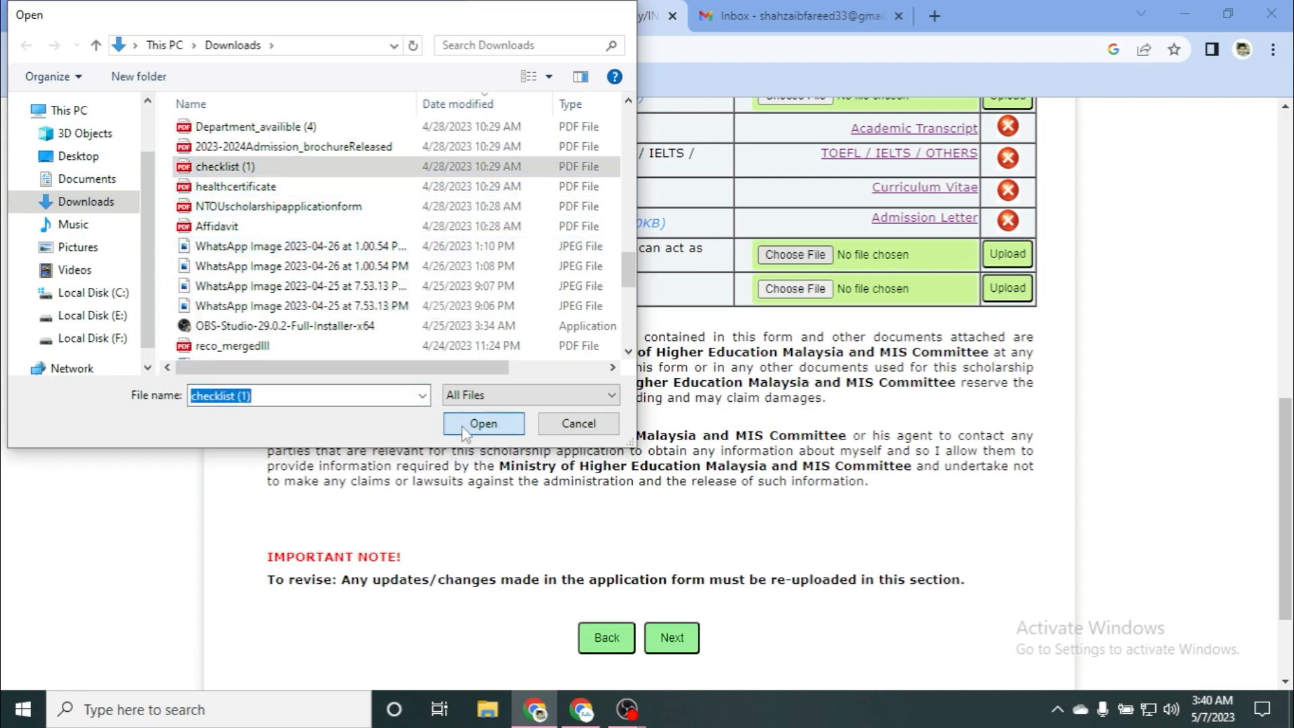
pyautogui.click(1025, 258)
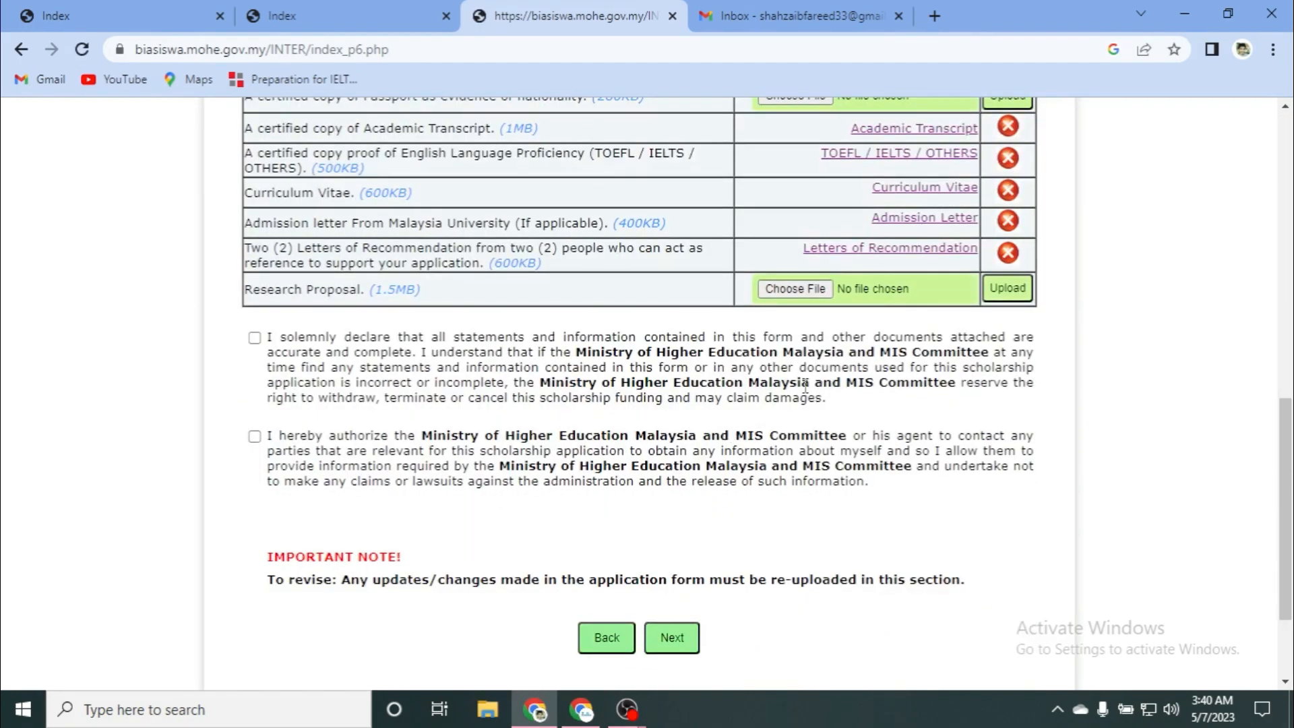
# Step: Upload checklist (1).pdf as the Research Proposal
pyautogui.click(780, 295)
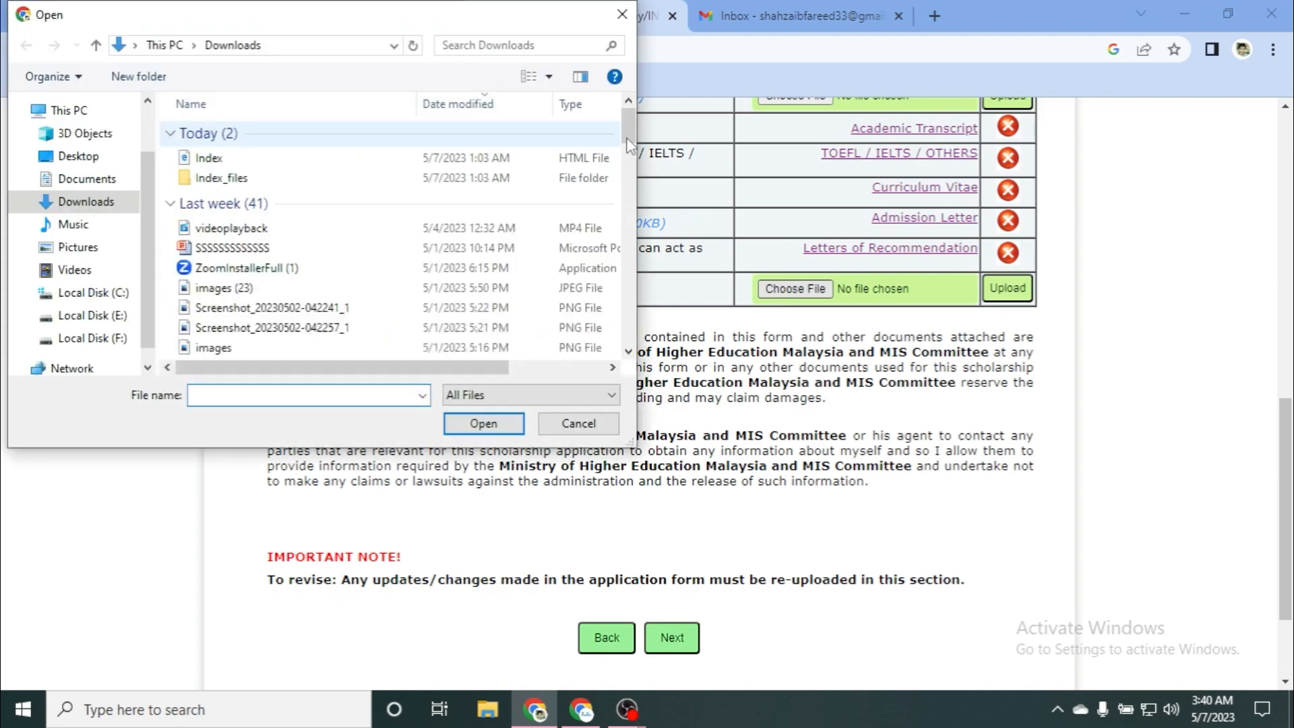
pyautogui.moveTo(628, 140); pyautogui.dragTo(624, 252)
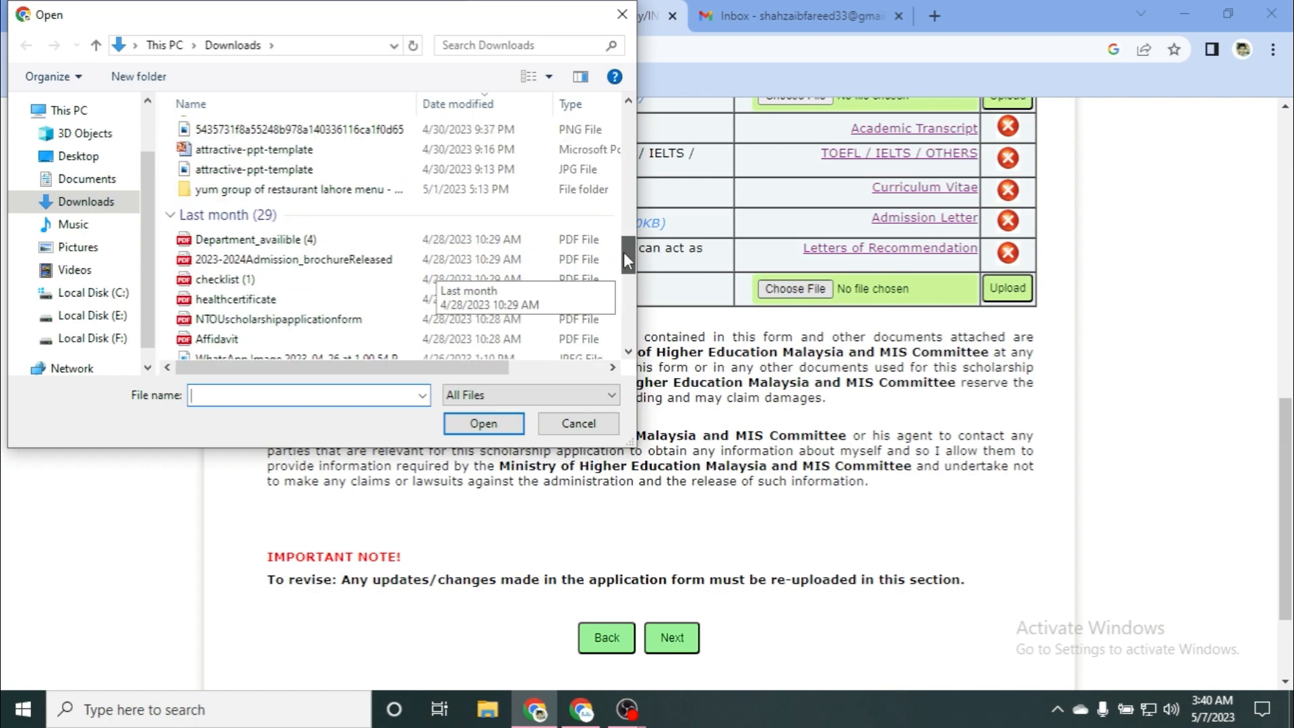
pyautogui.click(317, 280)
pyautogui.click(483, 424)
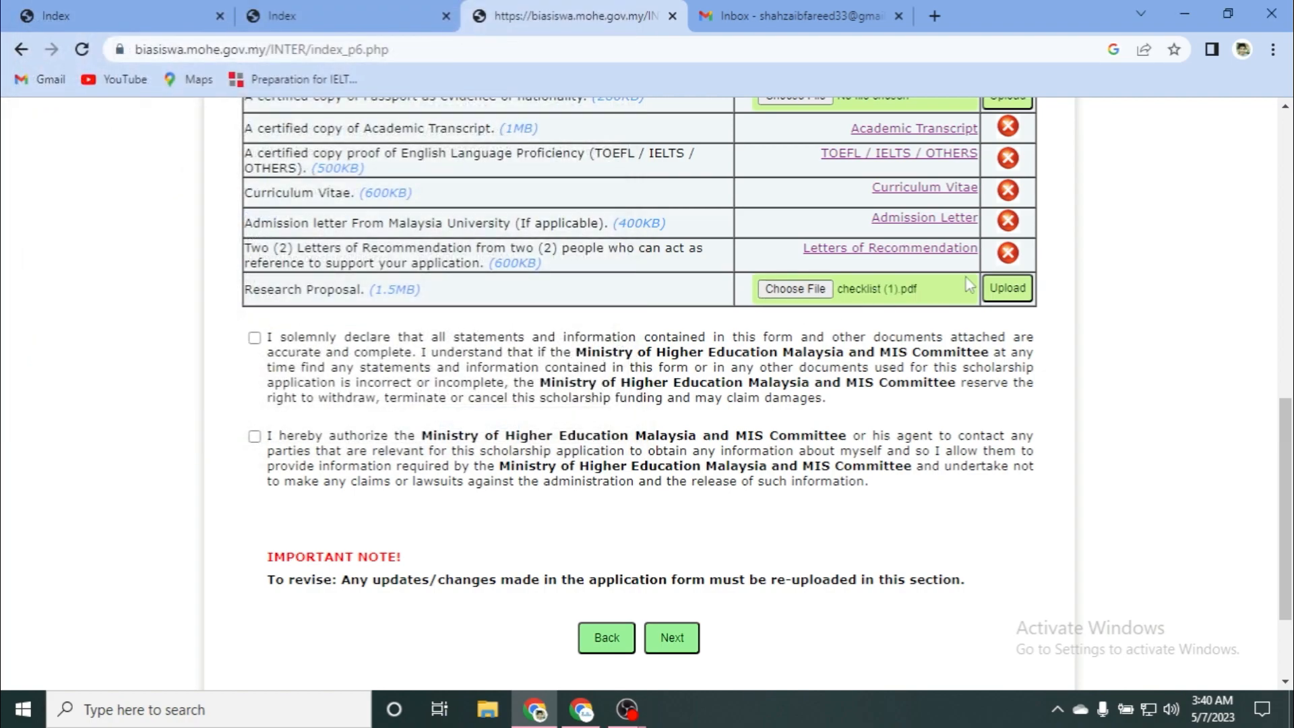
pyautogui.click(1008, 290)
# Step: Pick 35867.pdf from Downloads for the Passport row and upload it
pyautogui.scroll(-6, 382, 380)
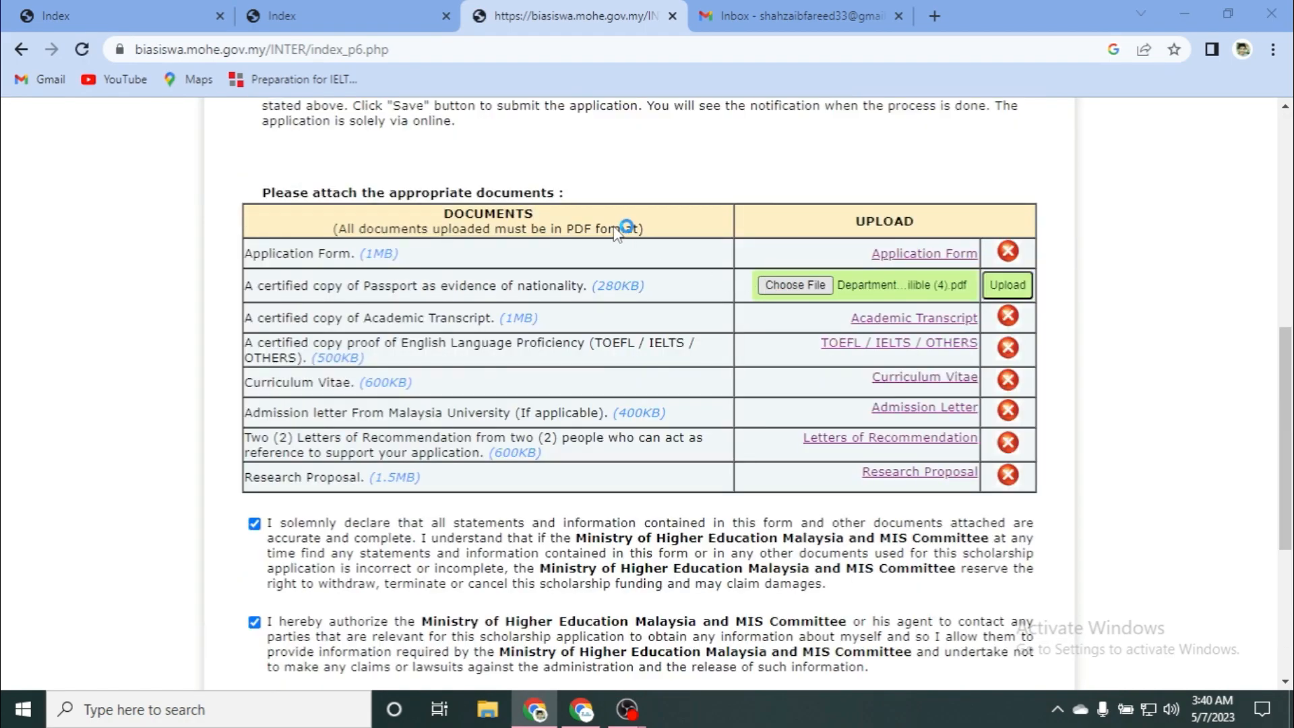
pyautogui.moveTo(626, 127); pyautogui.dragTo(628, 282)
pyautogui.click(286, 327)
pyautogui.click(483, 423)
pyautogui.click(1006, 286)
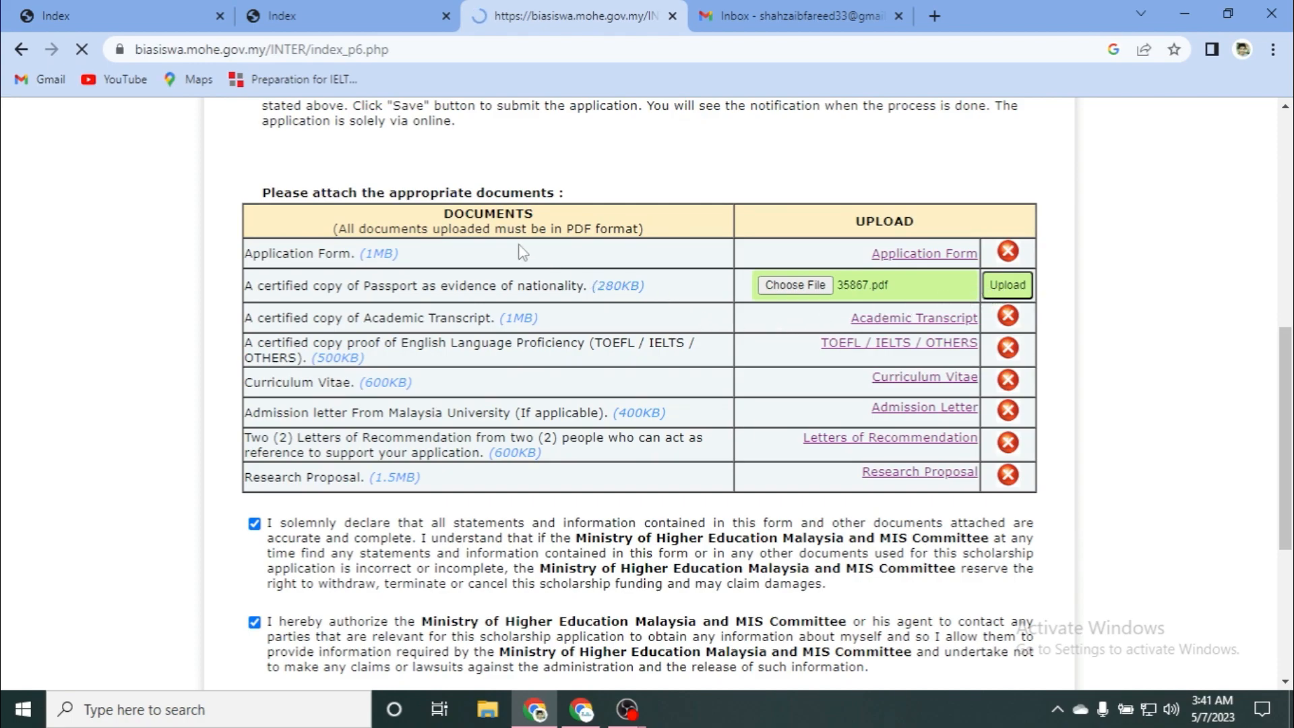
pyautogui.scroll(-6, 458, 243)
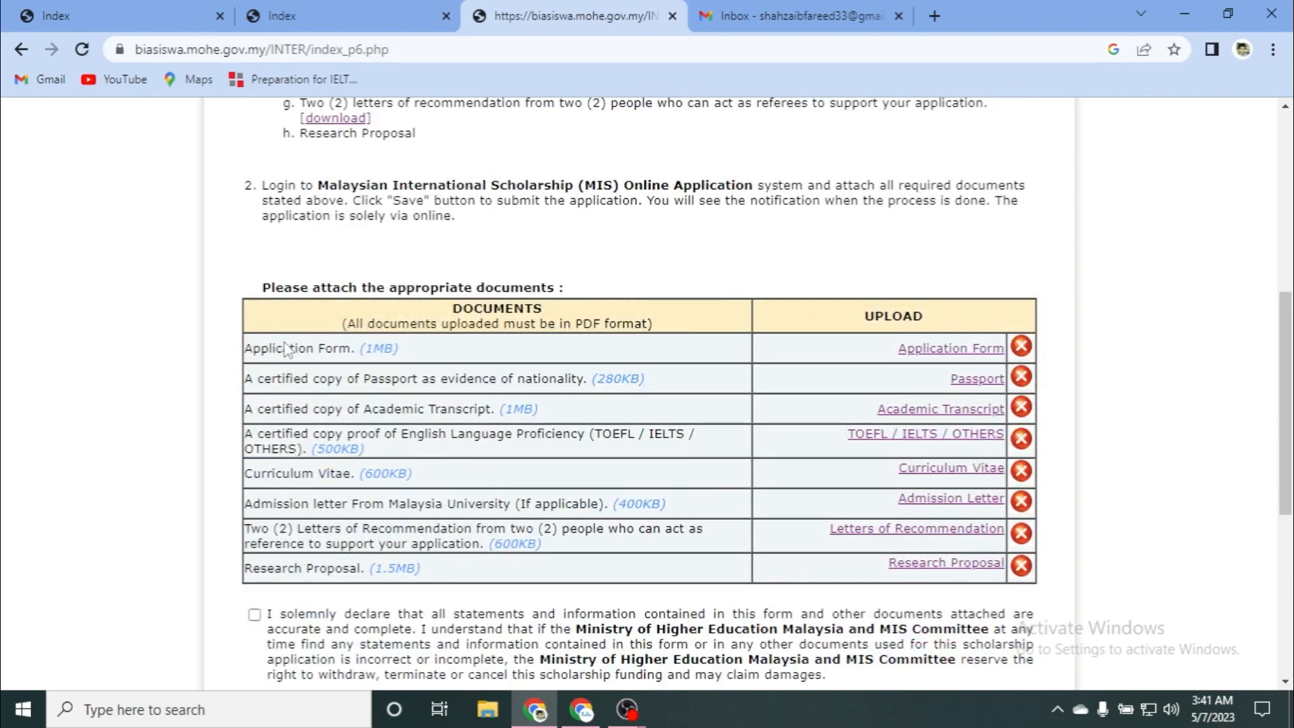
# Step: Tick the statement-accuracy and authorization declarations
pyautogui.scroll(-1, 362, 348)
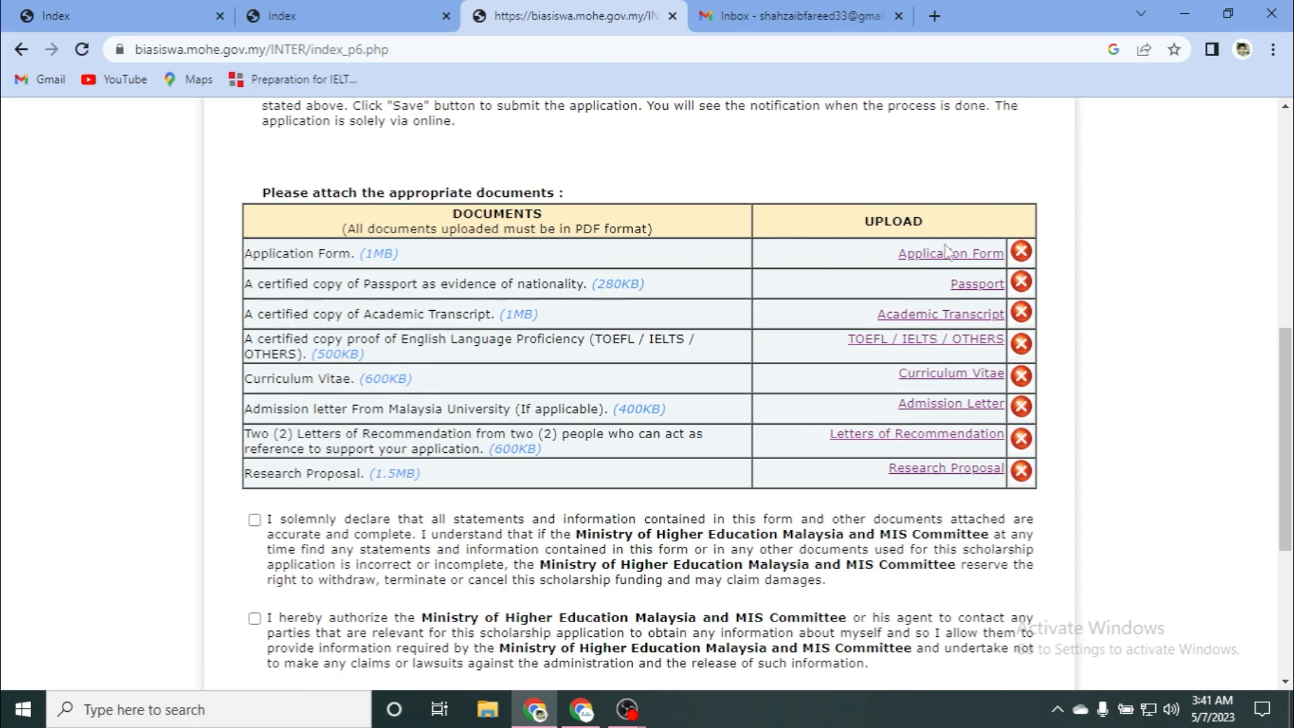
pyautogui.scroll(-3, 205, 326)
pyautogui.click(255, 331)
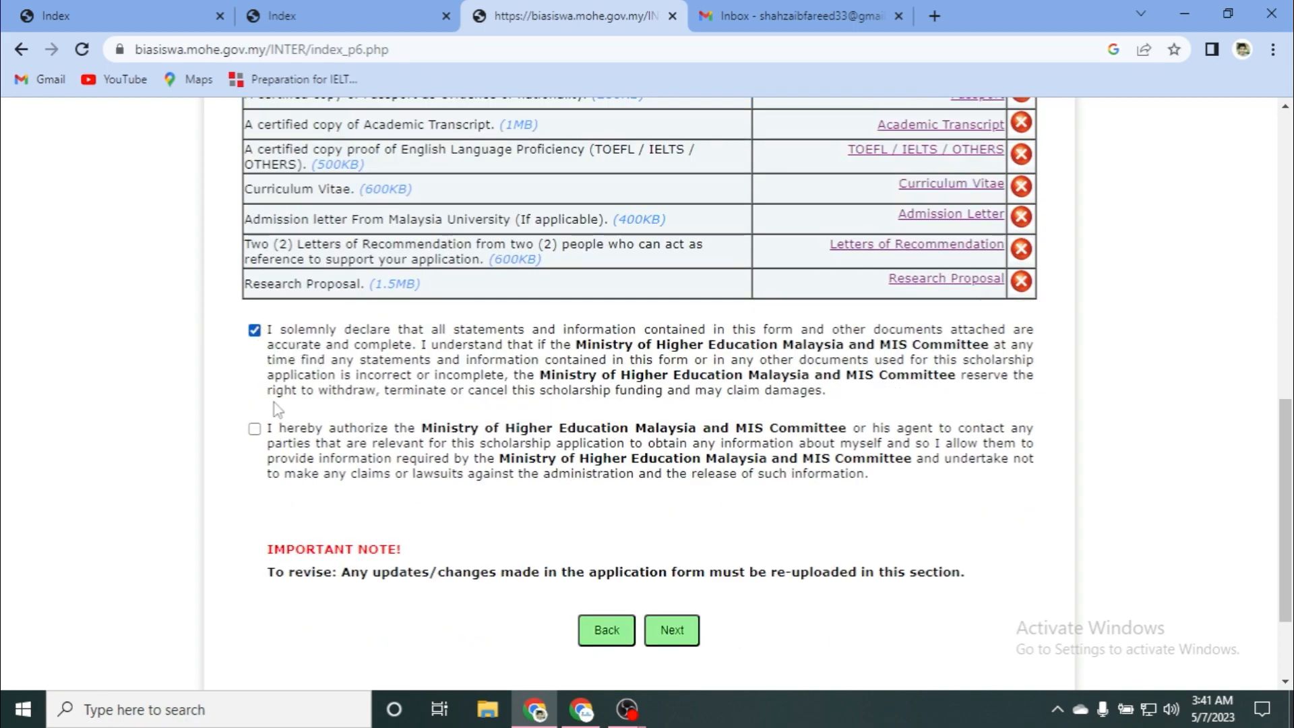
pyautogui.click(254, 429)
# Step: Send the application, confirm with OK, and minimize the browser
pyautogui.click(670, 641)
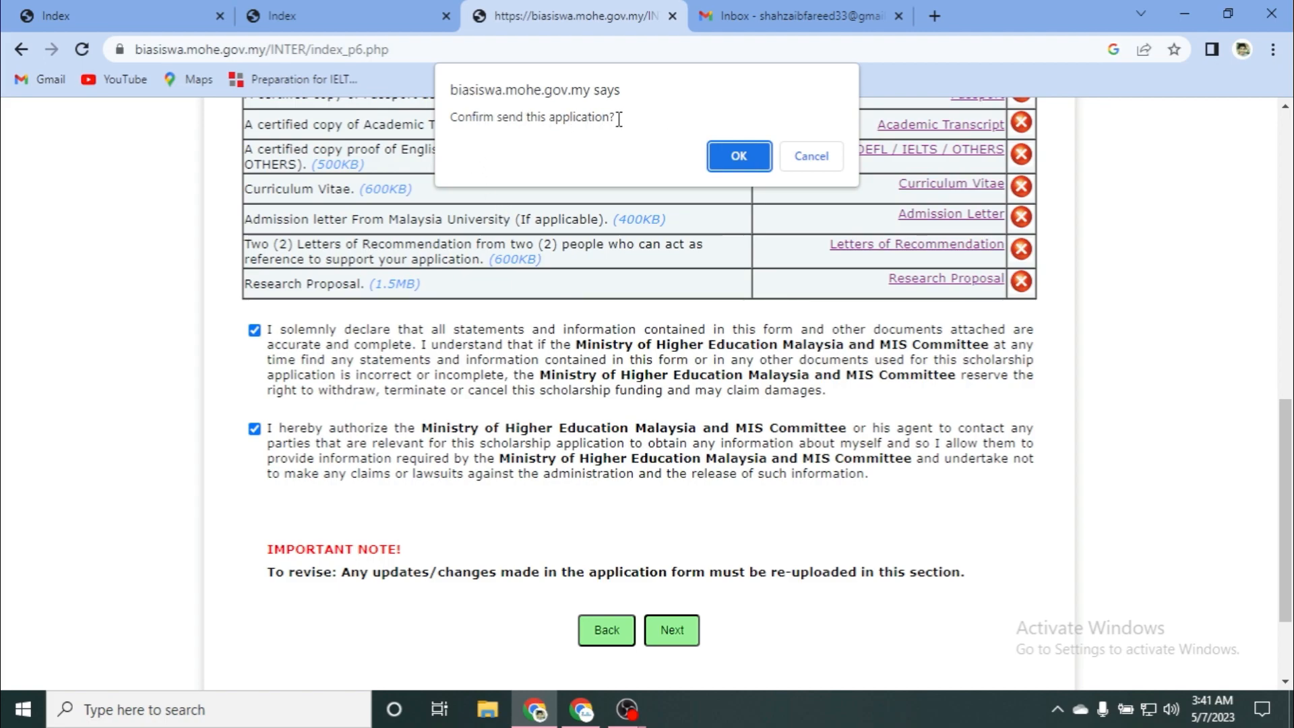
pyautogui.click(742, 167)
pyautogui.click(1186, 13)
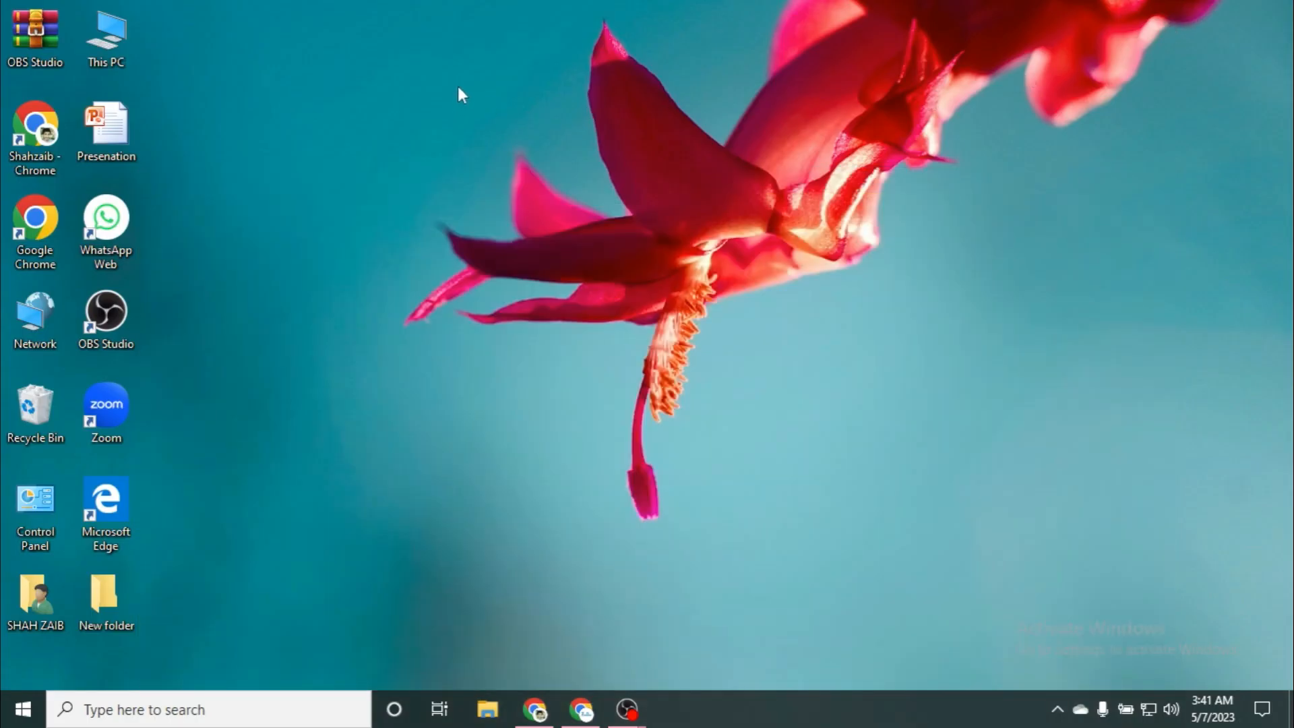